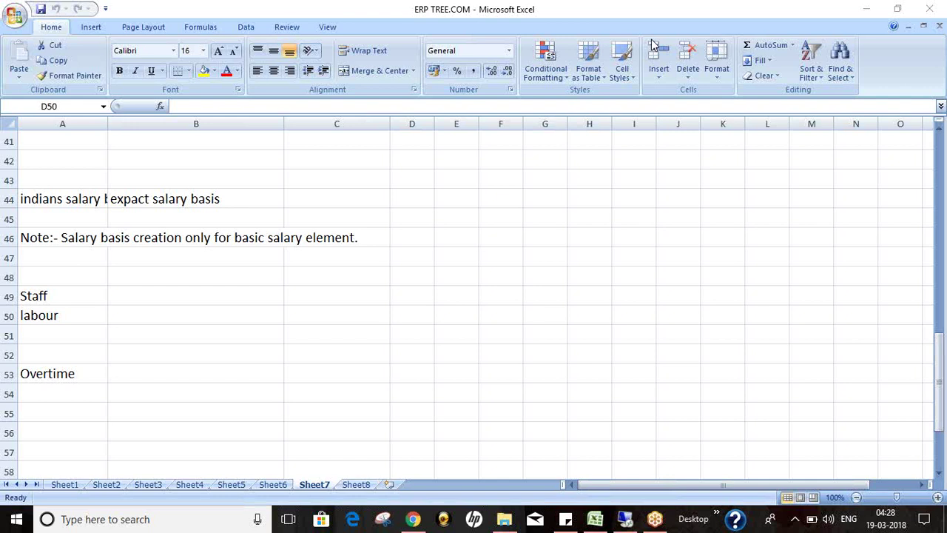
Step: Return to the remote desktop and reload the unreachable Oracle page in Firefox
click(635, 520)
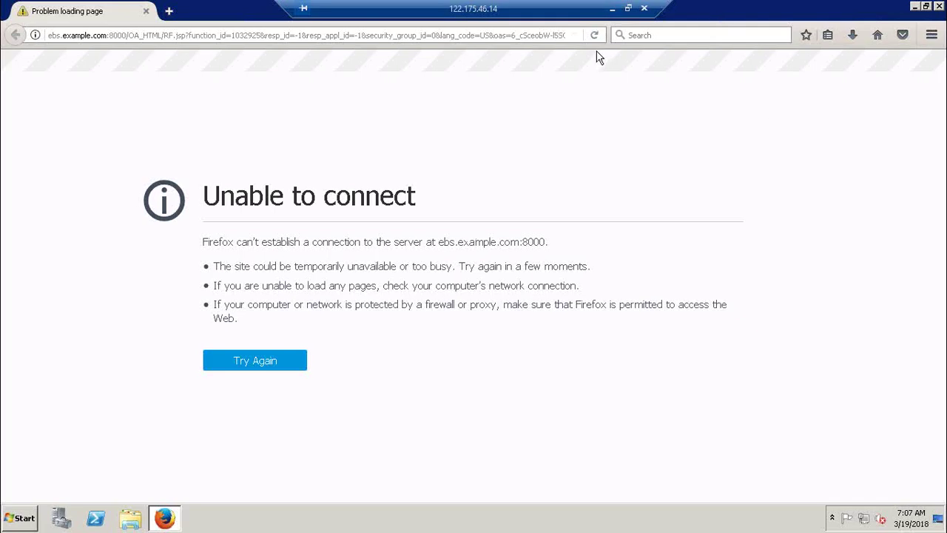
click(596, 36)
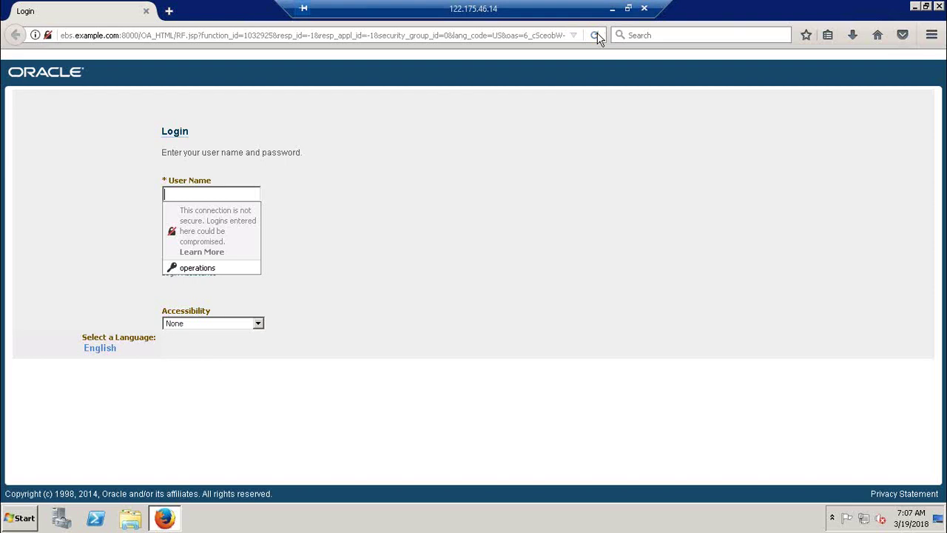
Step: Minimize the remote session to bring back the Excel notes and select the whole worksheet
click(612, 9)
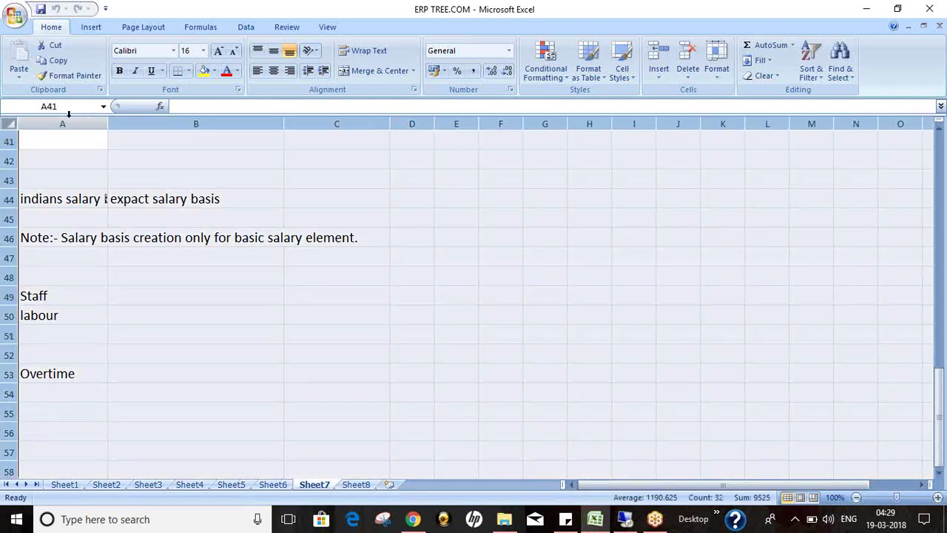
click(9, 124)
Step: Auto-fit the column widths so the salary basis notes in A44:B49 show fully
double_click(110, 123)
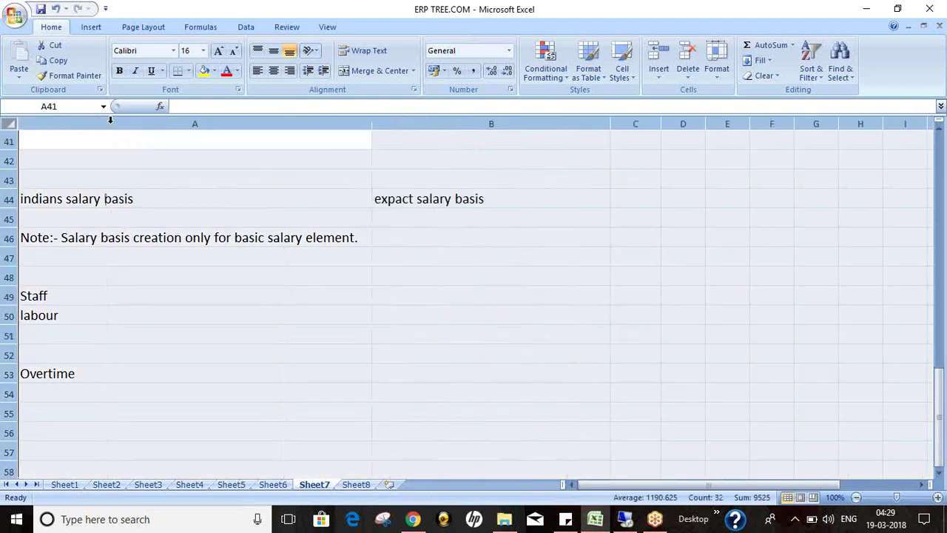
click(271, 257)
click(140, 201)
drag(140, 202, 140, 252)
click(423, 201)
drag(423, 202, 446, 294)
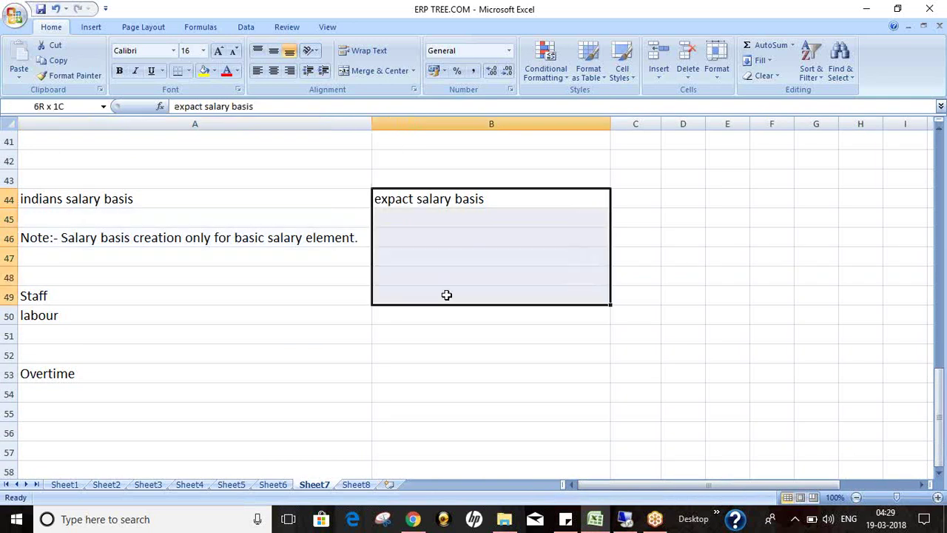
Step: Review the 'indians salary basis' and Note cells, then return to the remote Oracle login page
click(200, 267)
click(125, 200)
click(128, 237)
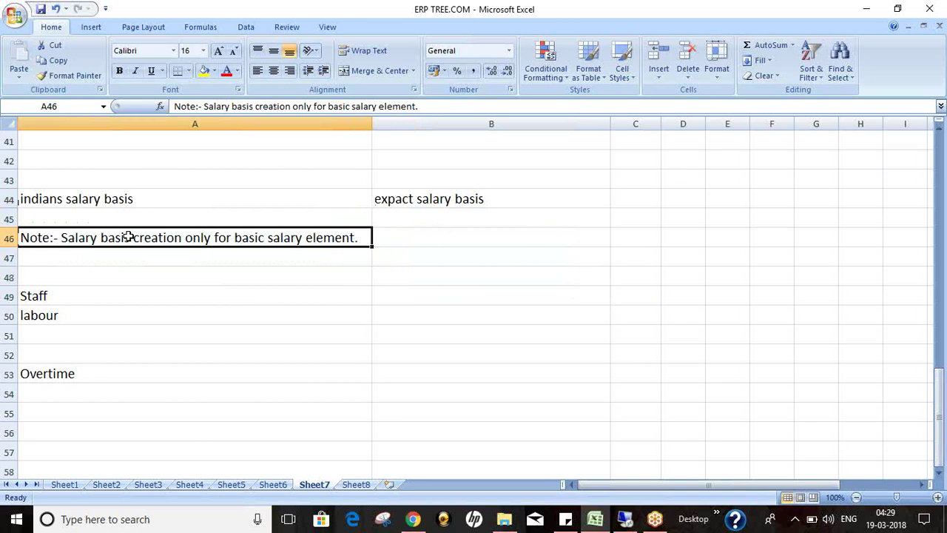
click(163, 269)
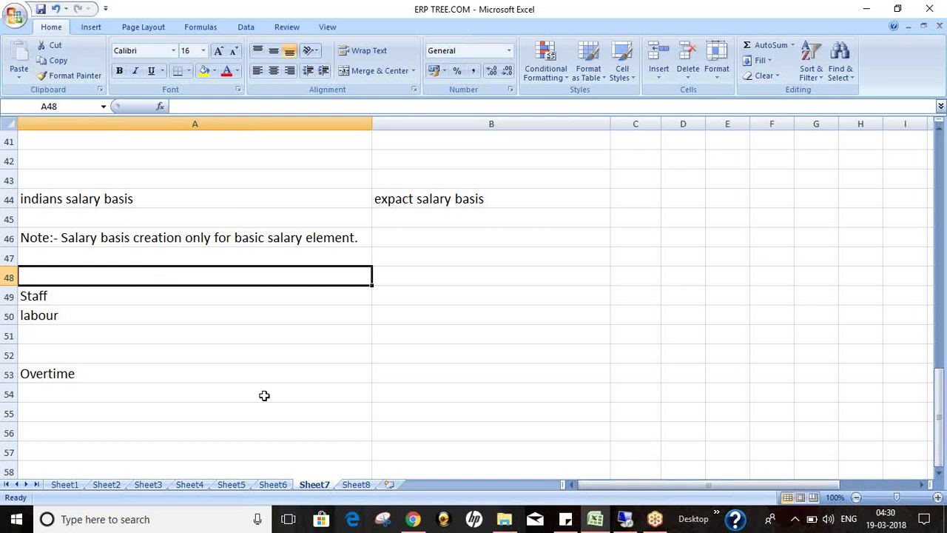
click(624, 523)
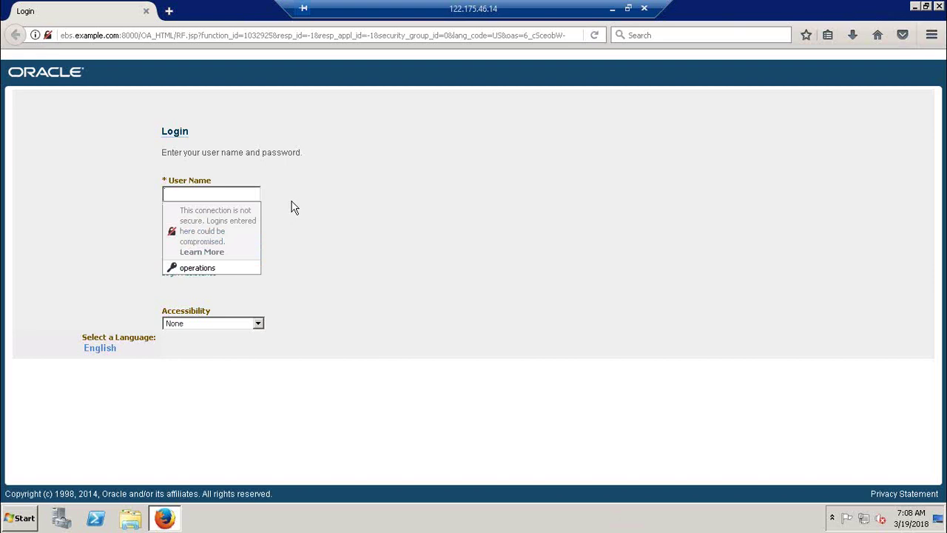
Step: Log in to Oracle E-Business Suite with the HRMS user name and password
text(hrmscon)
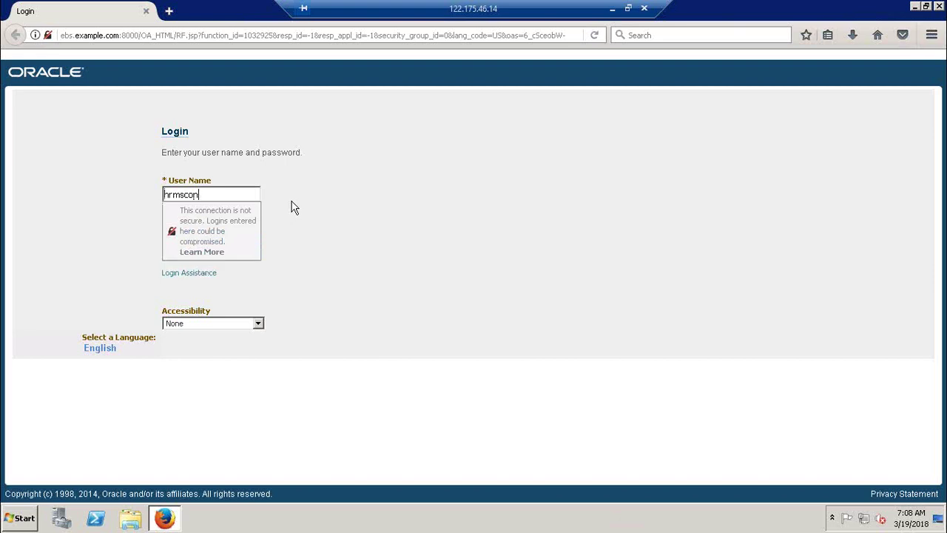
text(eul)
text(tant)
key(Tab)
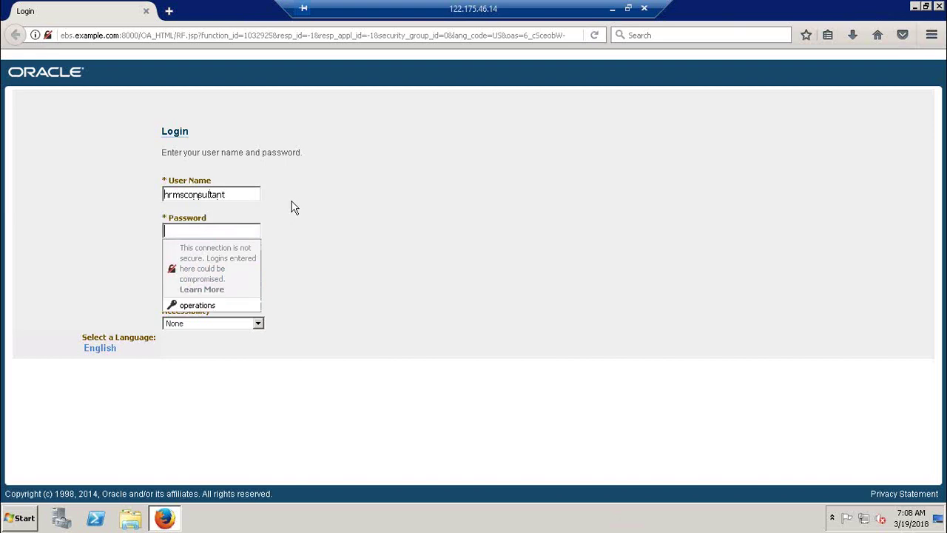
text(•••••••)
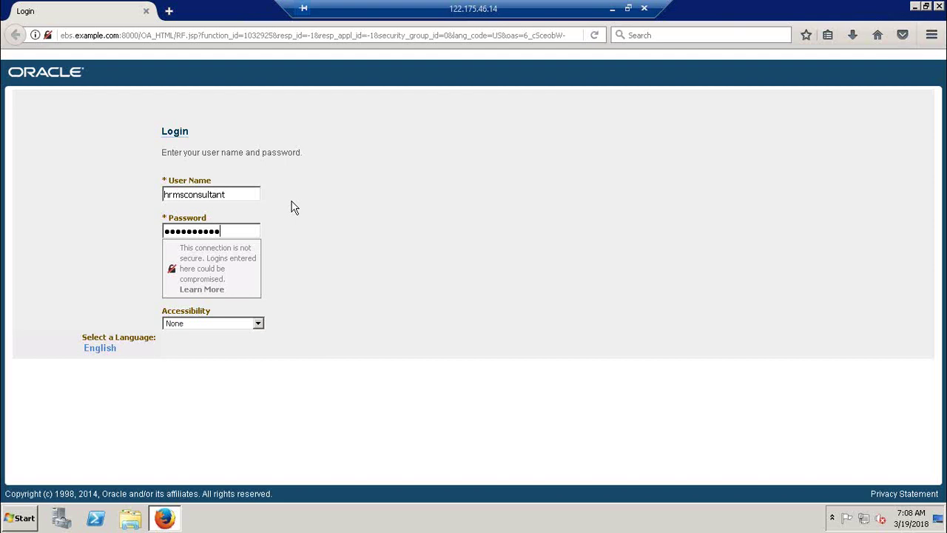
key(Return)
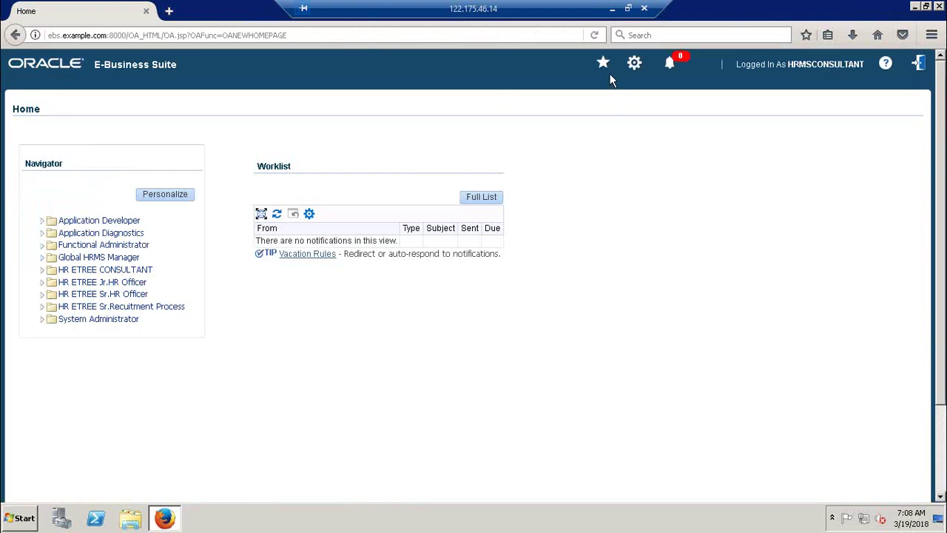
click(603, 63)
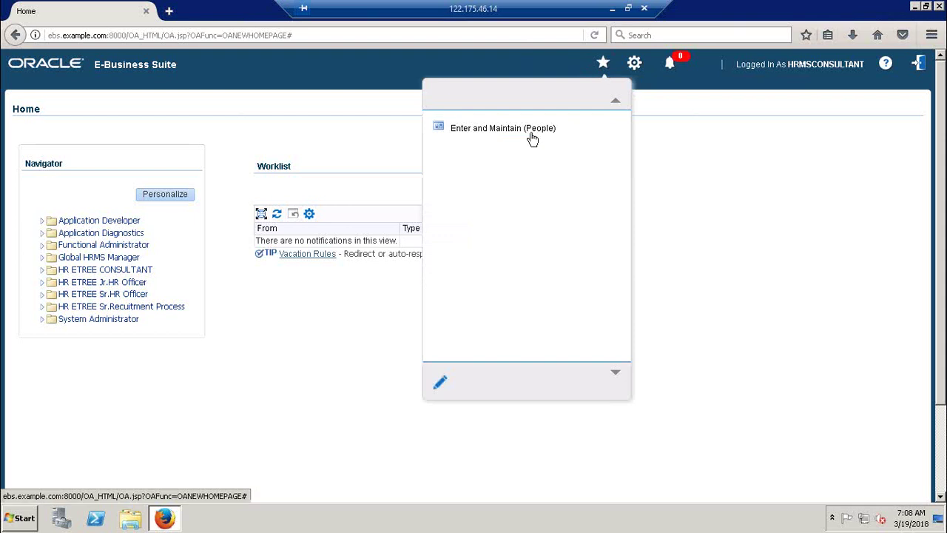
Step: Launch Enter and Maintain (People) from the Favorites list
click(530, 132)
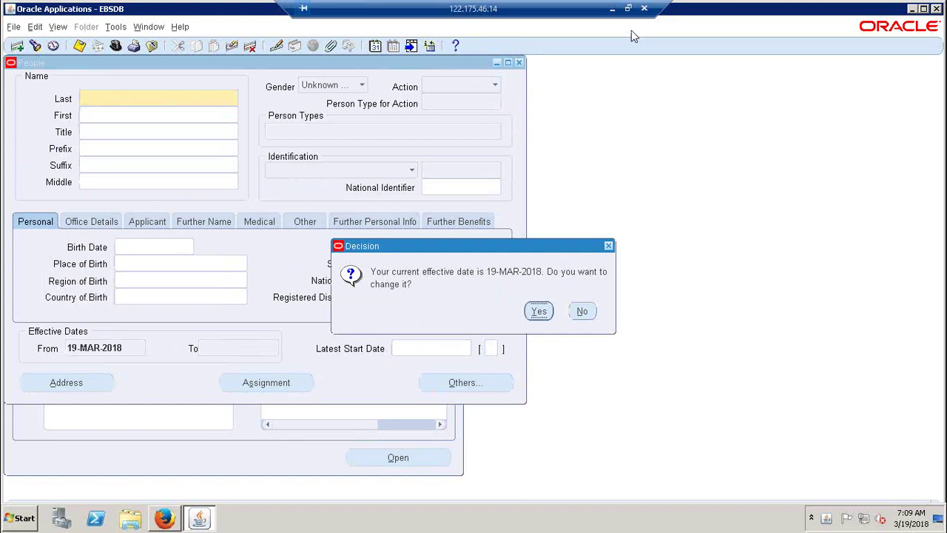
Step: Keep the current effective date and close the Find Person and People forms
click(582, 311)
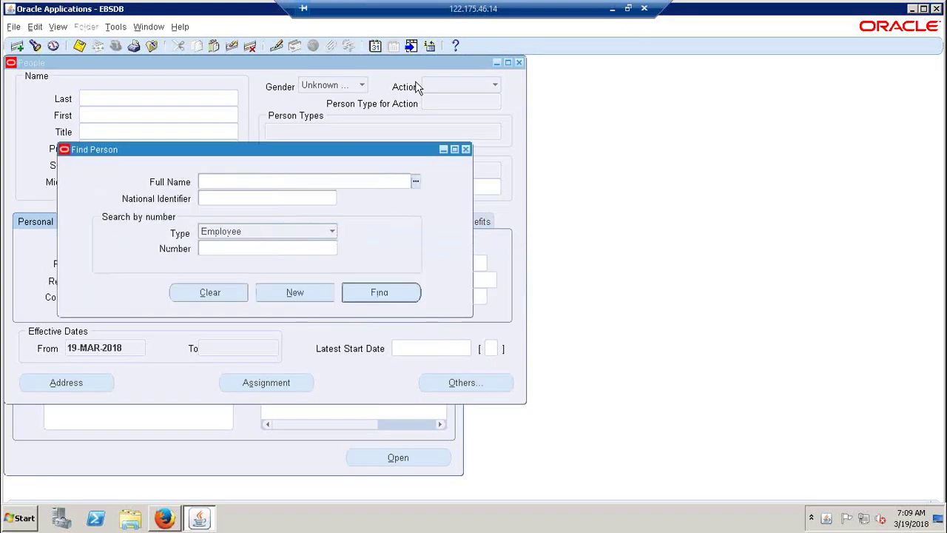
click(465, 150)
click(519, 62)
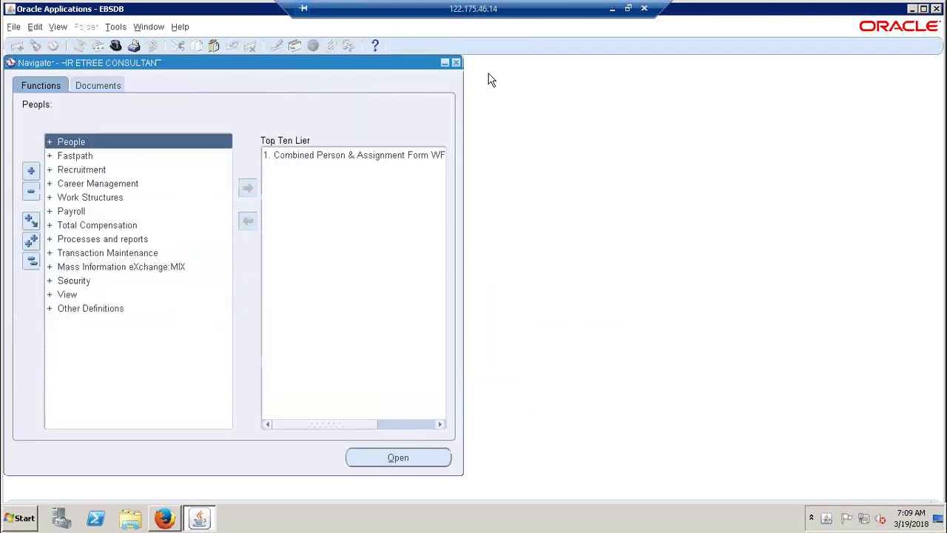
Step: Open the Salary Basis form from Total Compensation > Basic in the Navigator
double_click(74, 226)
double_click(74, 238)
click(100, 281)
double_click(100, 282)
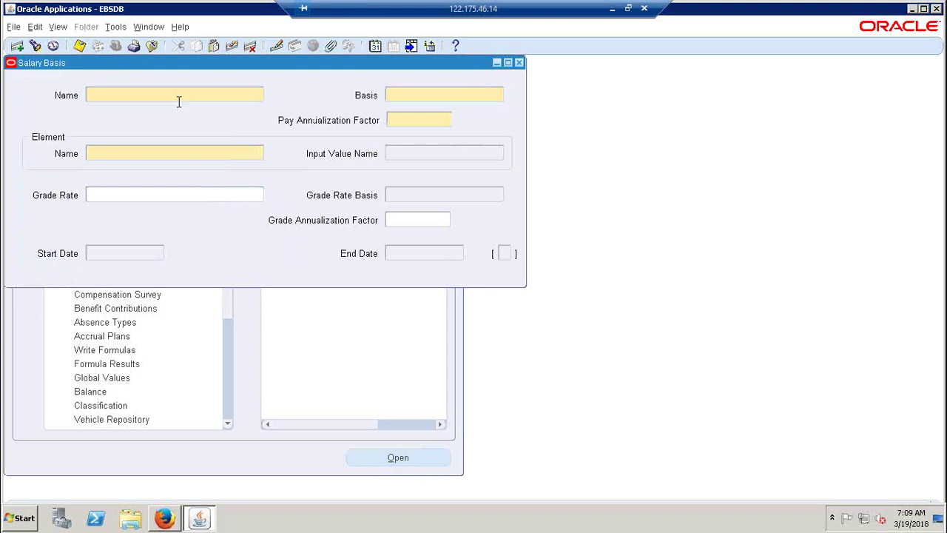
Step: Close Salary Basis and open Element Description, keeping the current effective date
click(522, 62)
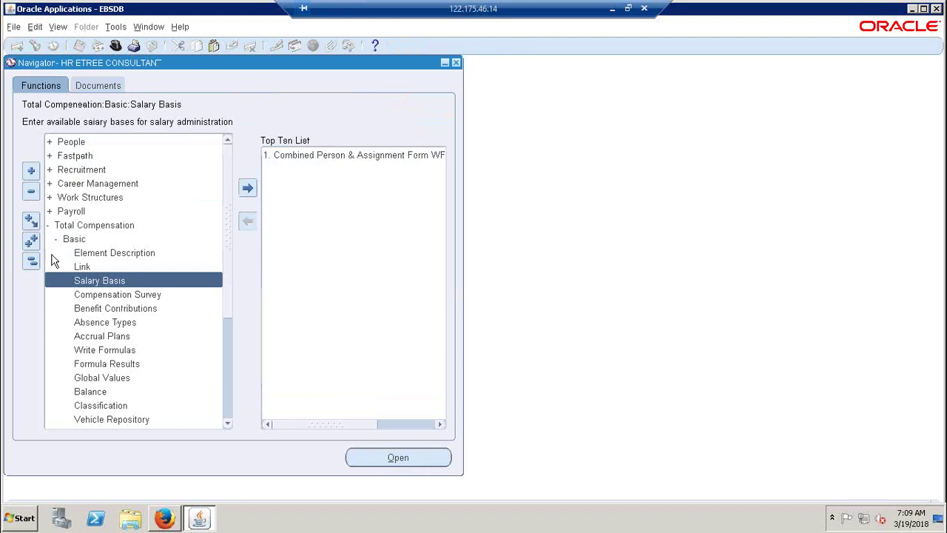
double_click(112, 253)
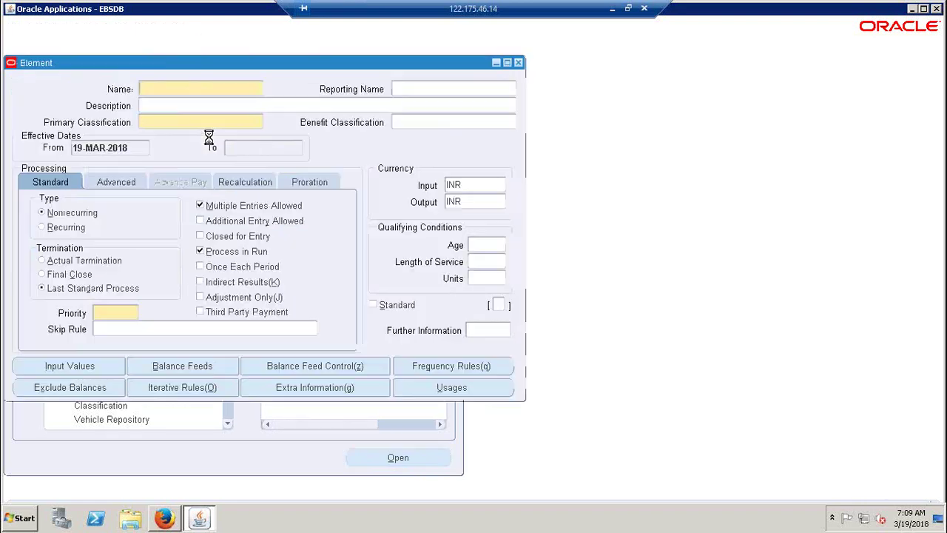
click(584, 302)
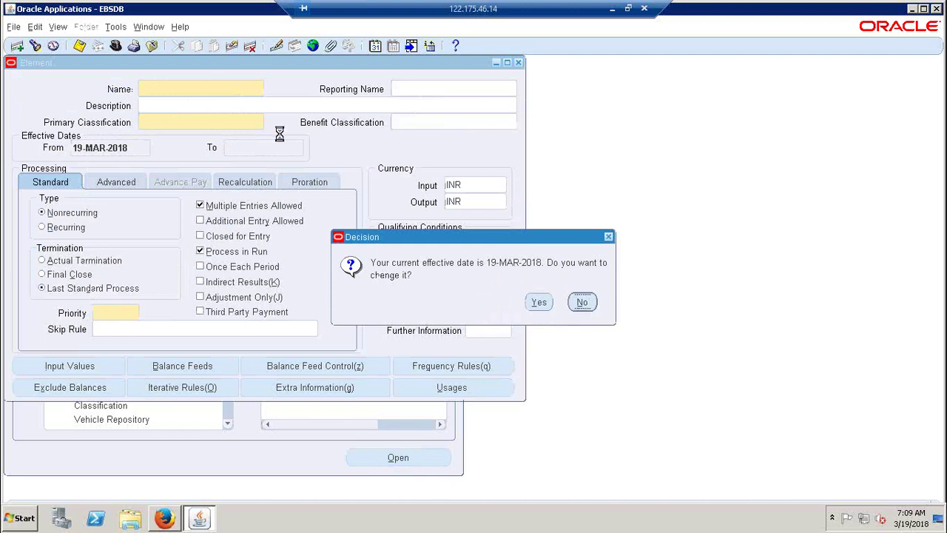
Step: Move the Element form aside, put it into query mode, and return to the Excel notes
drag(222, 63, 374, 97)
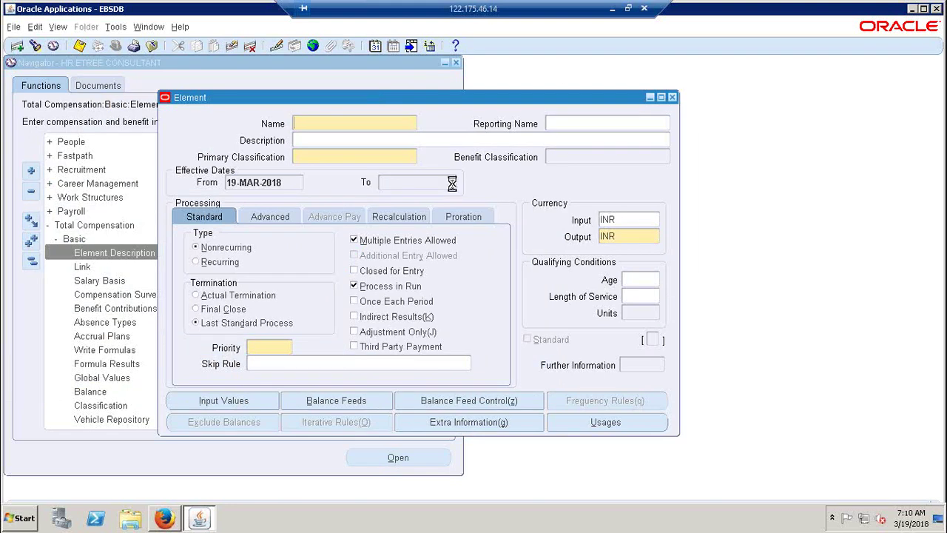
key(F11)
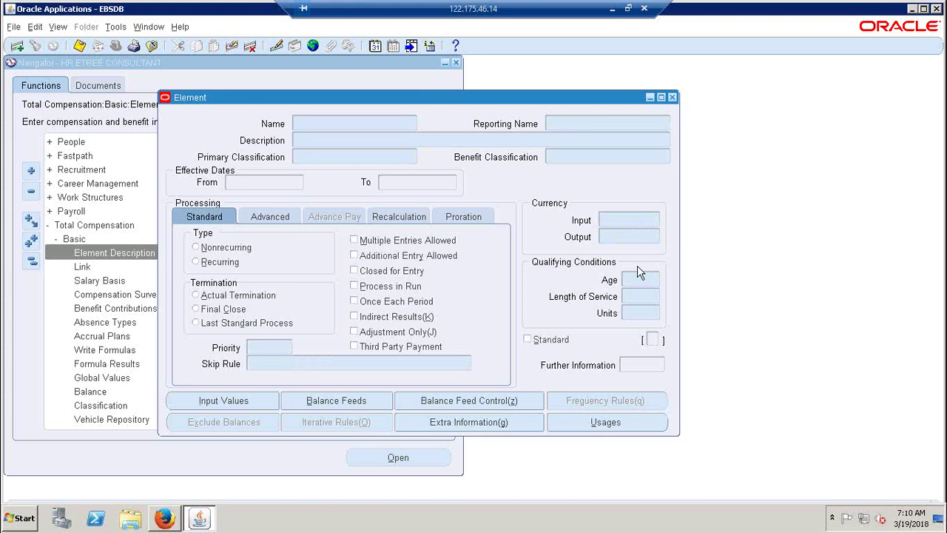
click(612, 9)
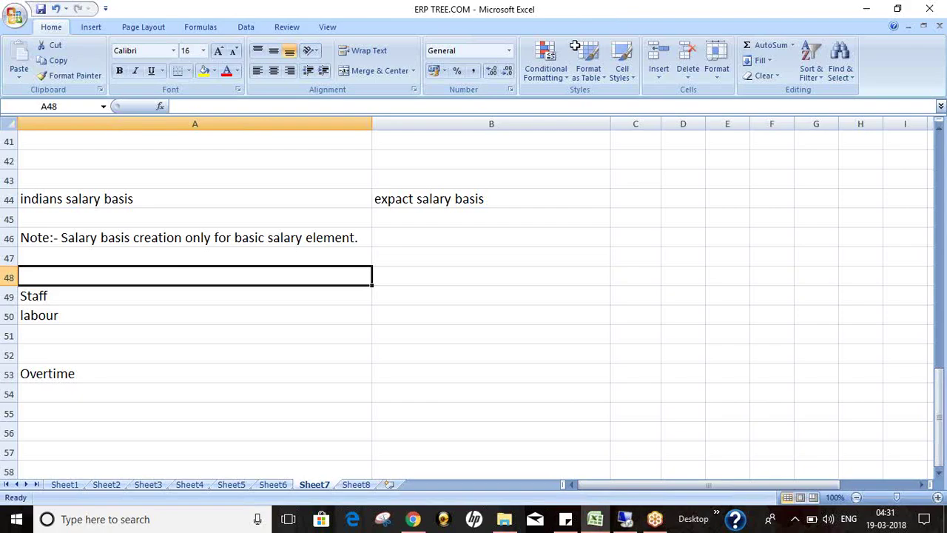
Step: Add the note 'F11' with 'Query mode' in row 56
click(113, 424)
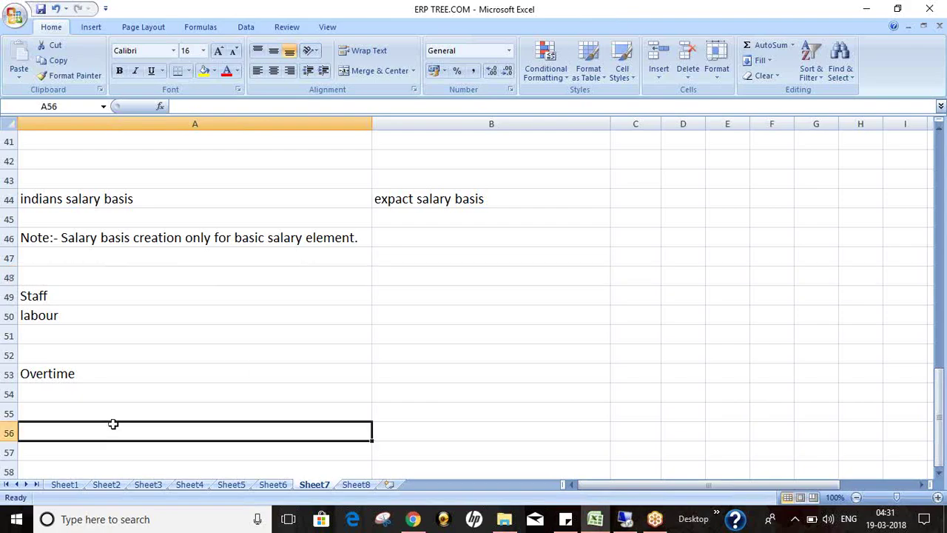
text(F11)
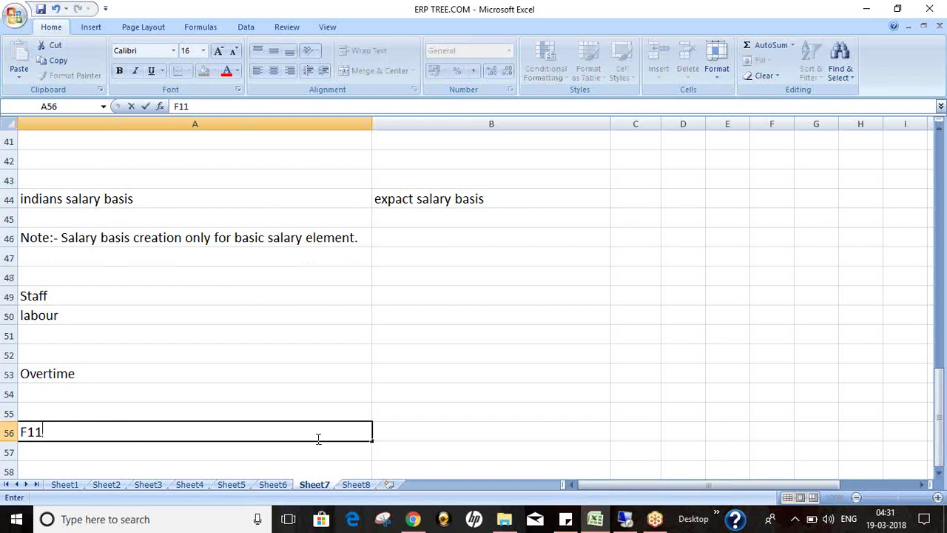
click(416, 429)
text(Query o)
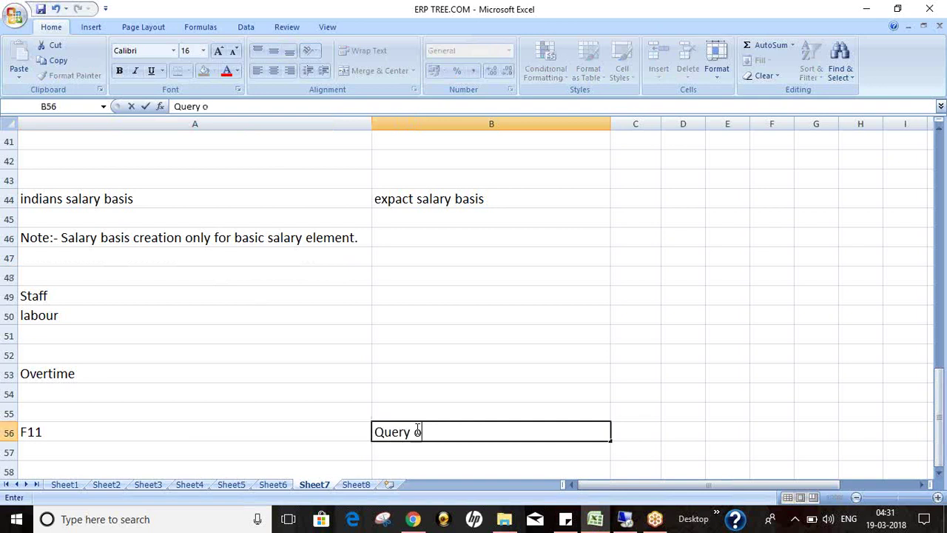
key(BackSpace)
text(mode)
key(Return)
key(Left)
key(Right)
key(Up)
key(Left)
key(Up)
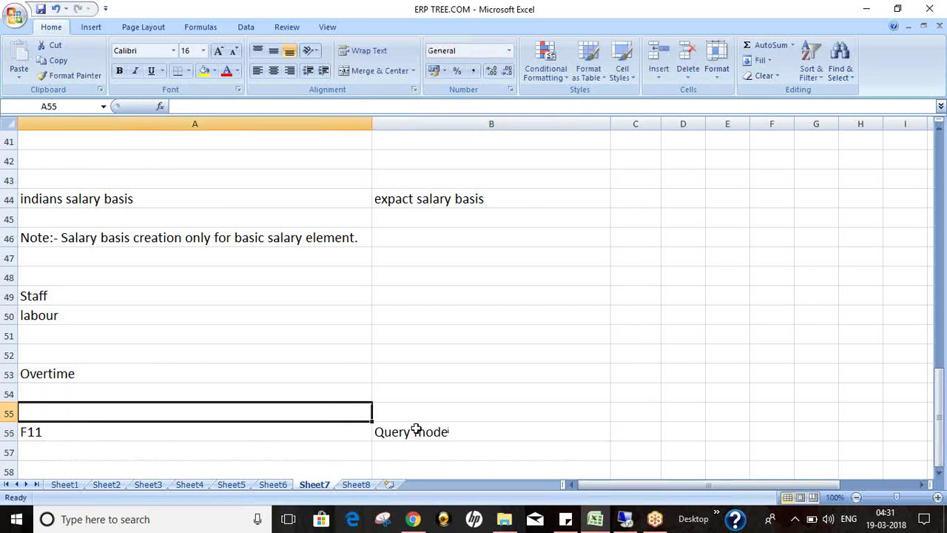
Step: Add the note 'Editable mode' with 'enter data' and 'save' in row 55
text(E)
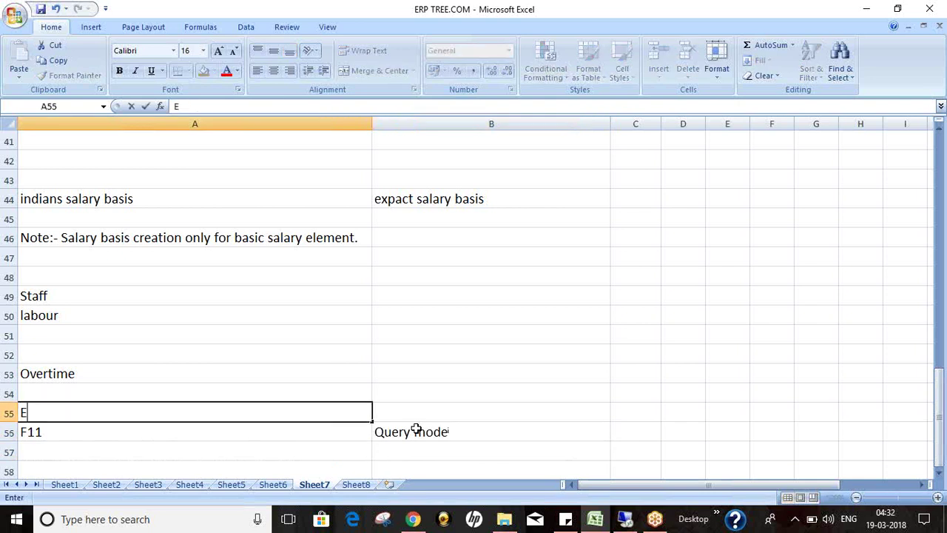
text(ditable mode)
key(Return)
key(Up)
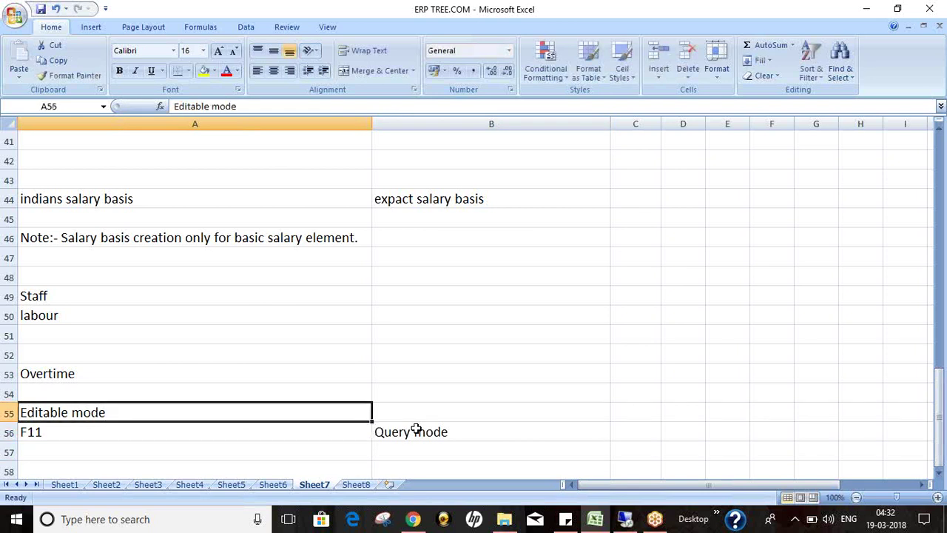
key(Right)
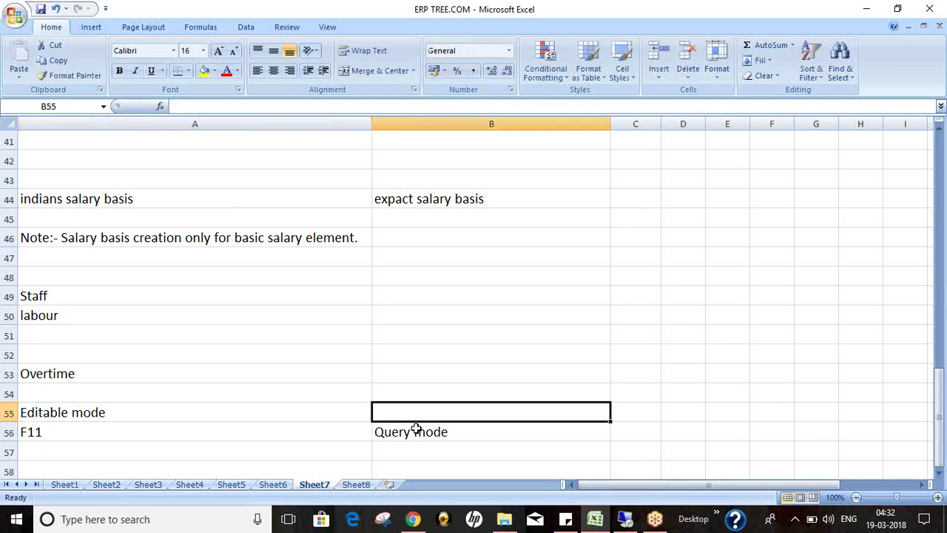
text(enter data)
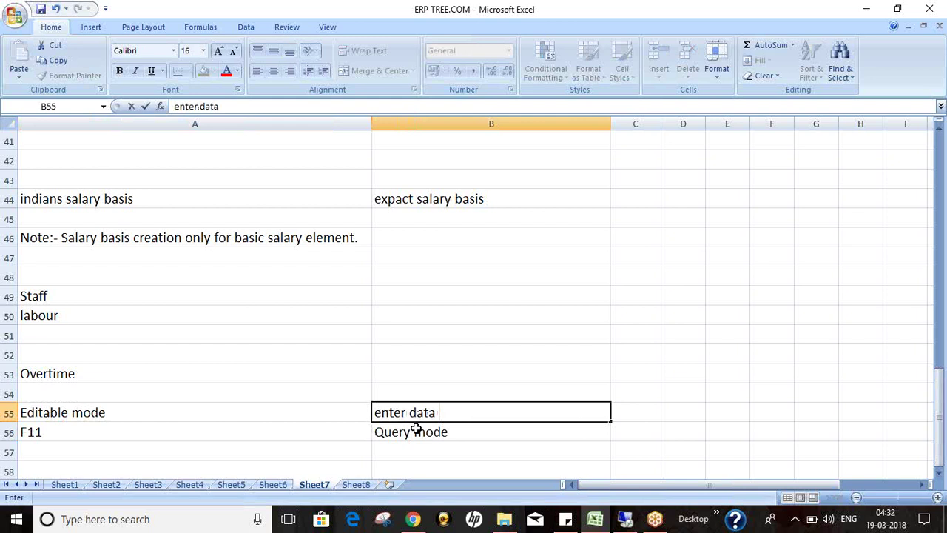
key(Right)
text(save)
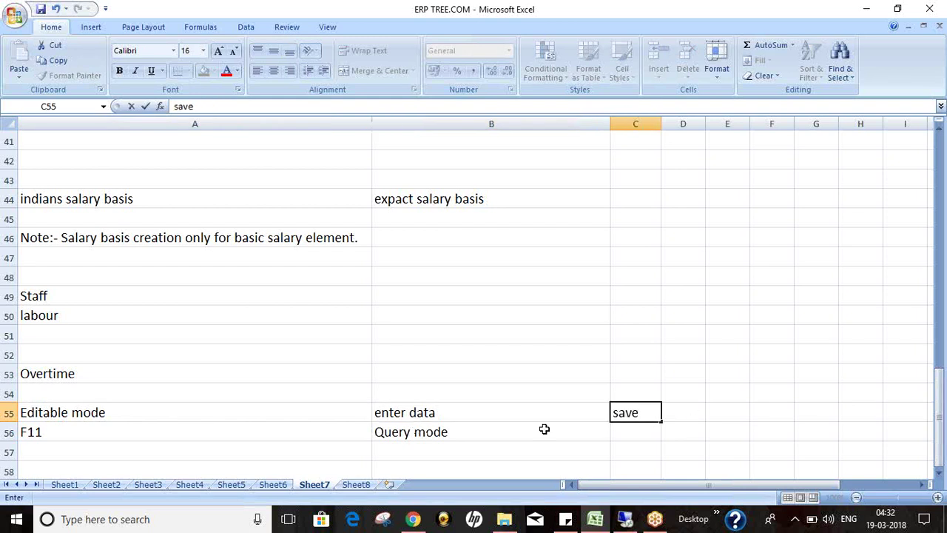
click(509, 434)
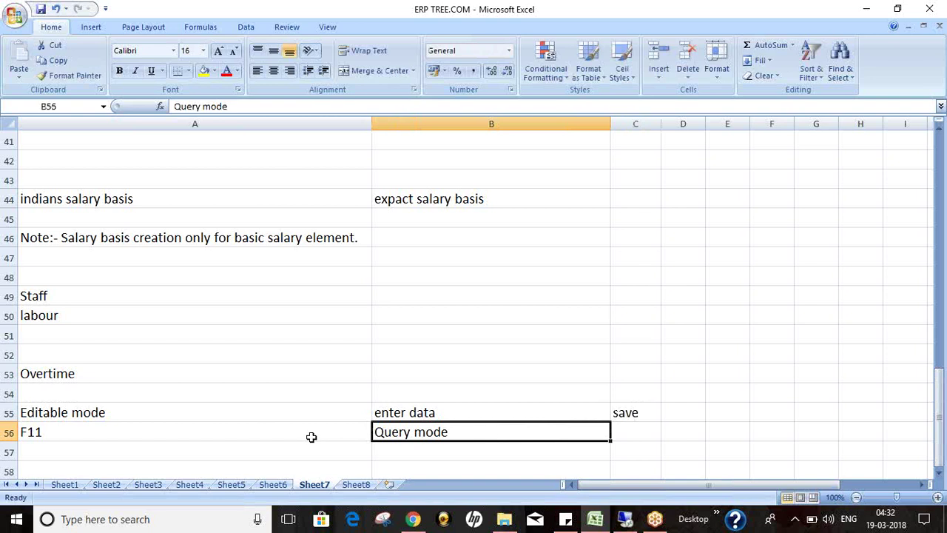
Step: Review the two mode notes and briefly check the Oracle session before returning to Excel
click(62, 432)
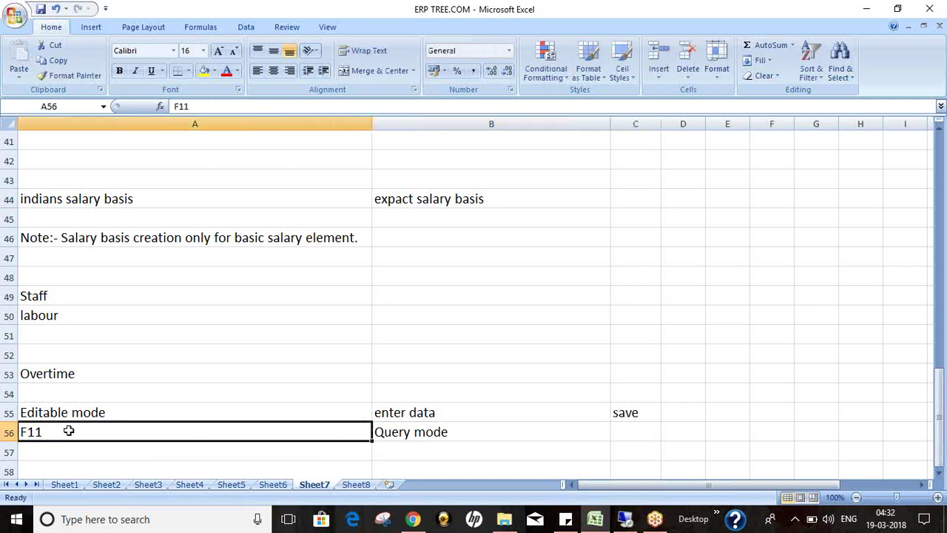
drag(109, 414, 650, 416)
click(235, 432)
click(625, 521)
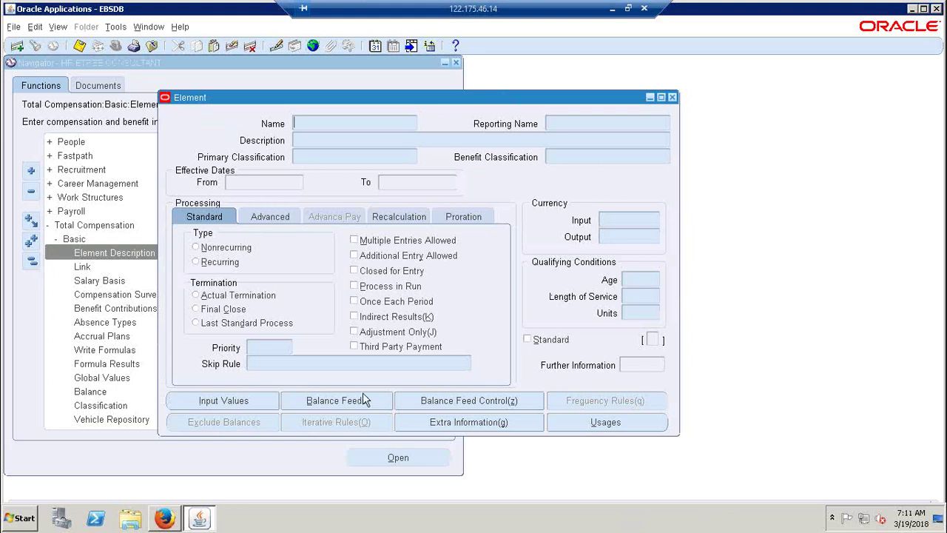
click(612, 10)
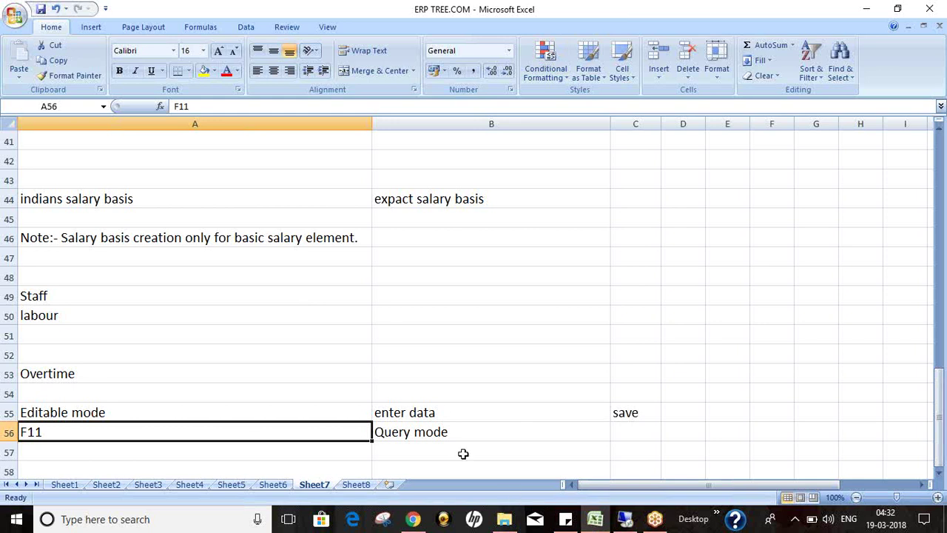
Step: Add the note 'Enter your search criteria' in A57 below the F11 note
click(447, 434)
click(121, 438)
scroll(122, 437, up, 1)
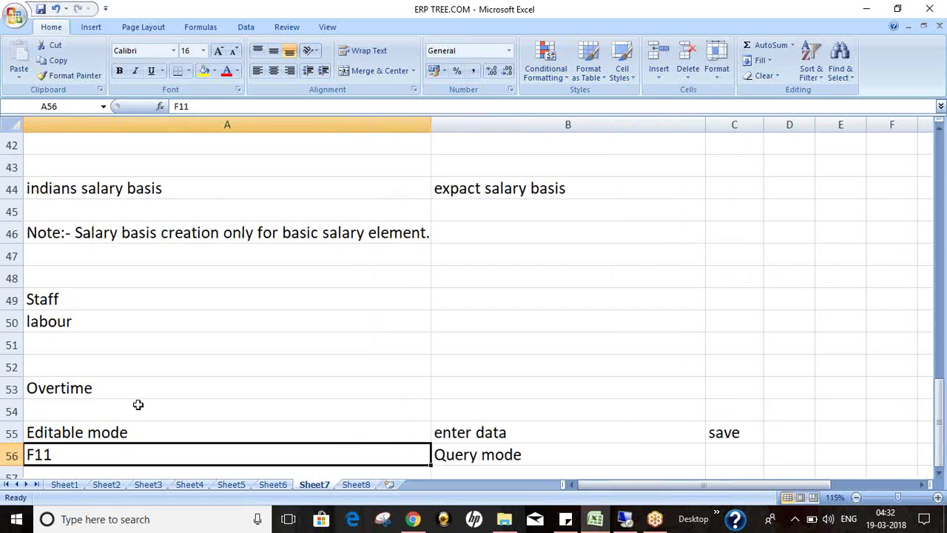
click(940, 474)
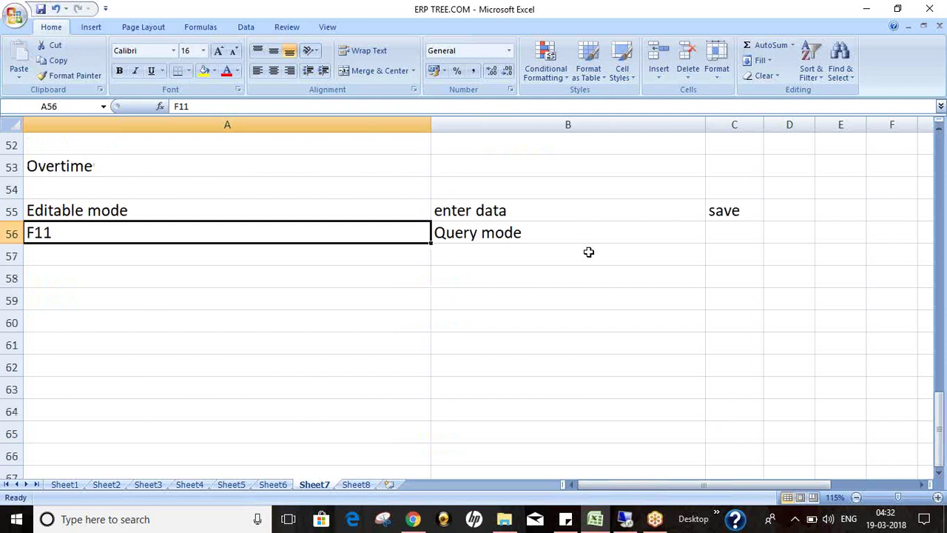
click(522, 234)
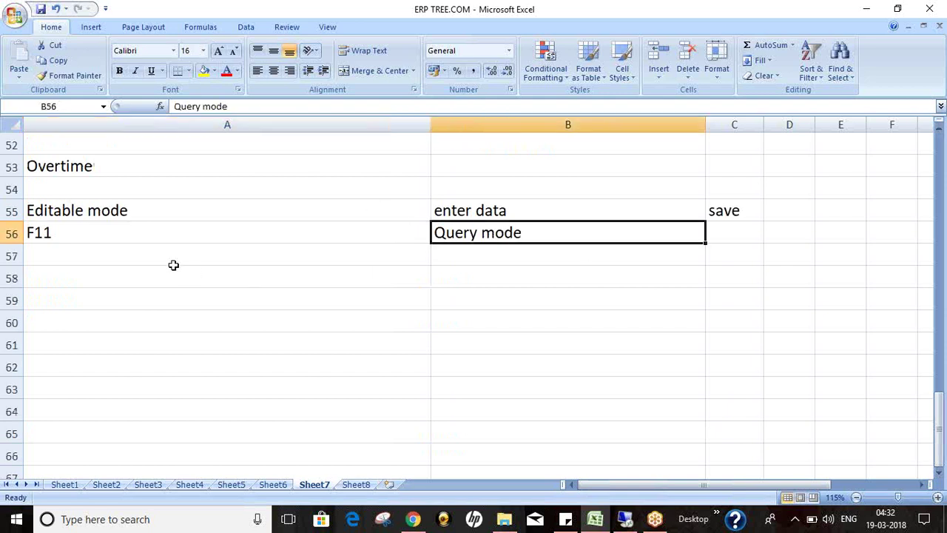
click(125, 256)
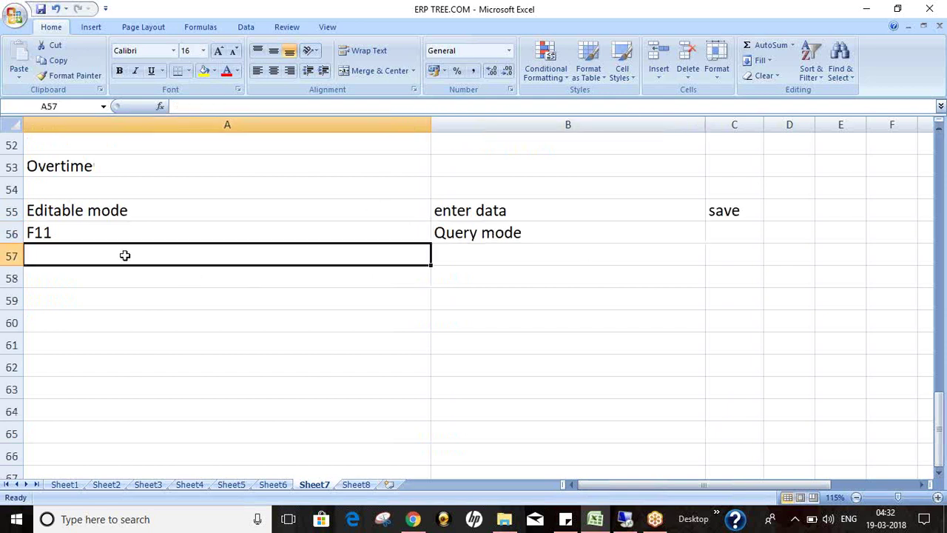
text(Enter)
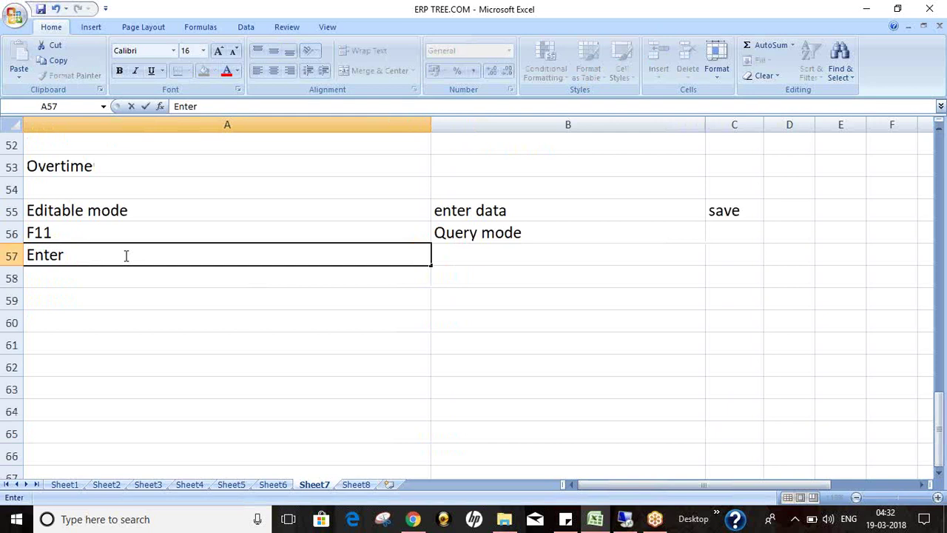
text( your search criteria)
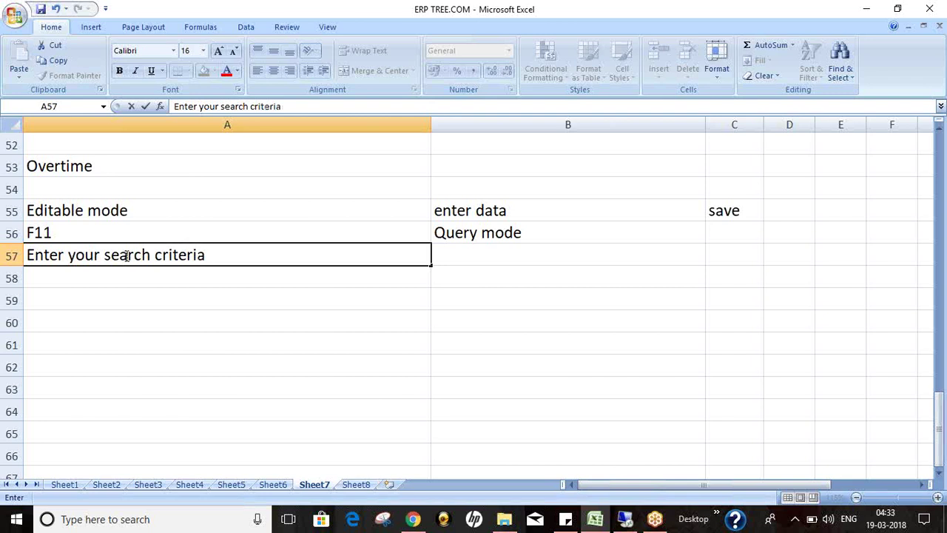
click(217, 283)
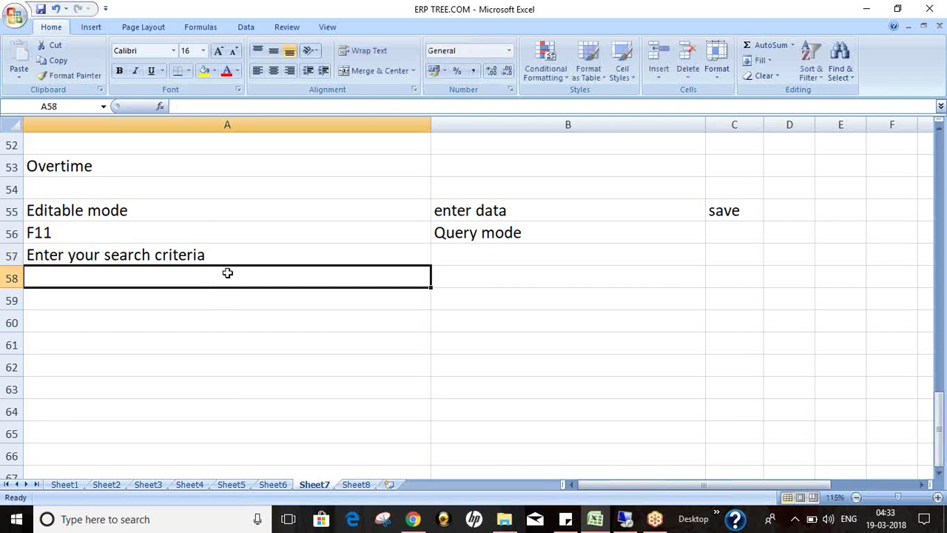
Step: Add the note 'ctrl+F11' in A58, then check both new notes
text(ctrl)
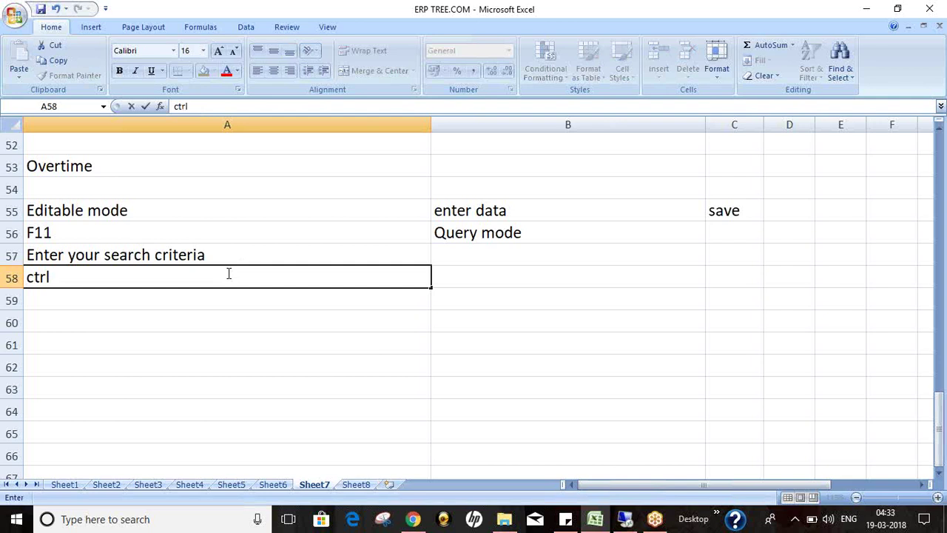
text(+F11)
key(Return)
click(227, 273)
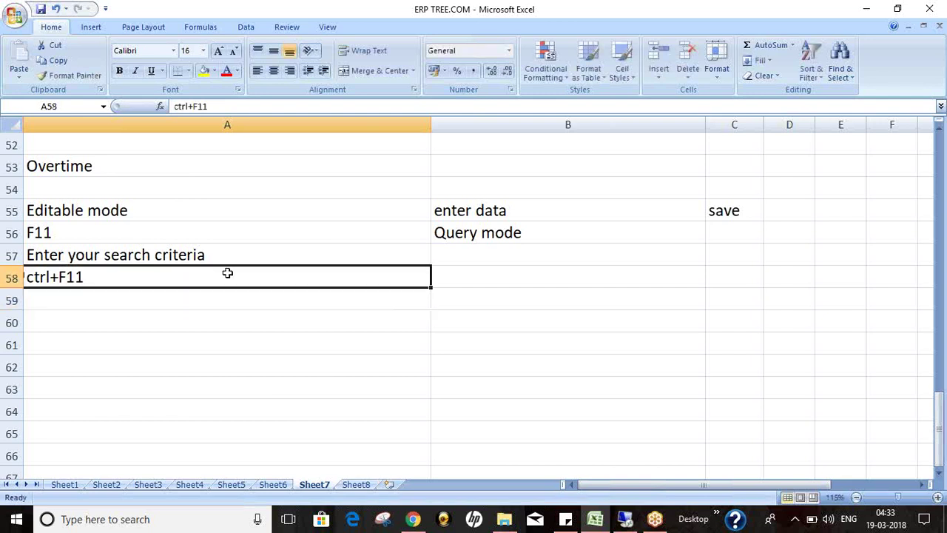
key(Up)
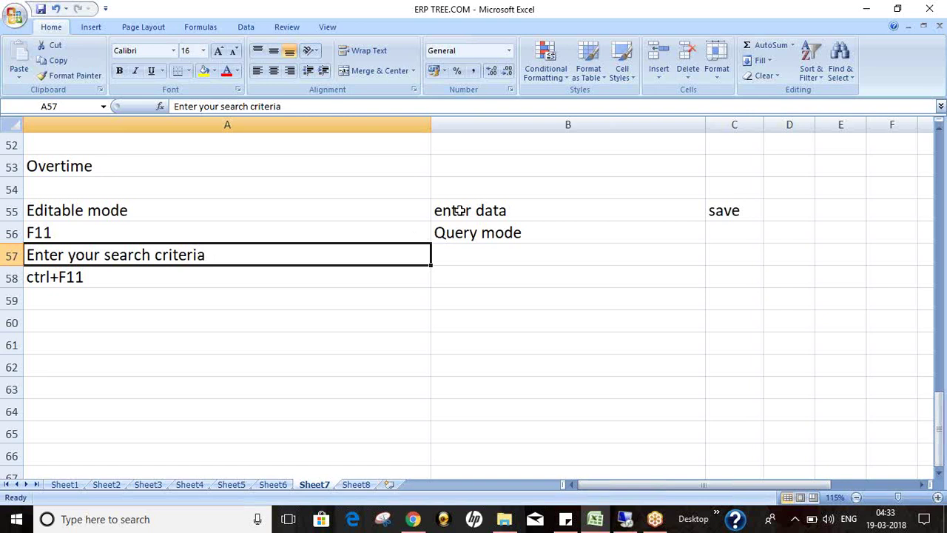
click(233, 272)
click(253, 261)
click(622, 524)
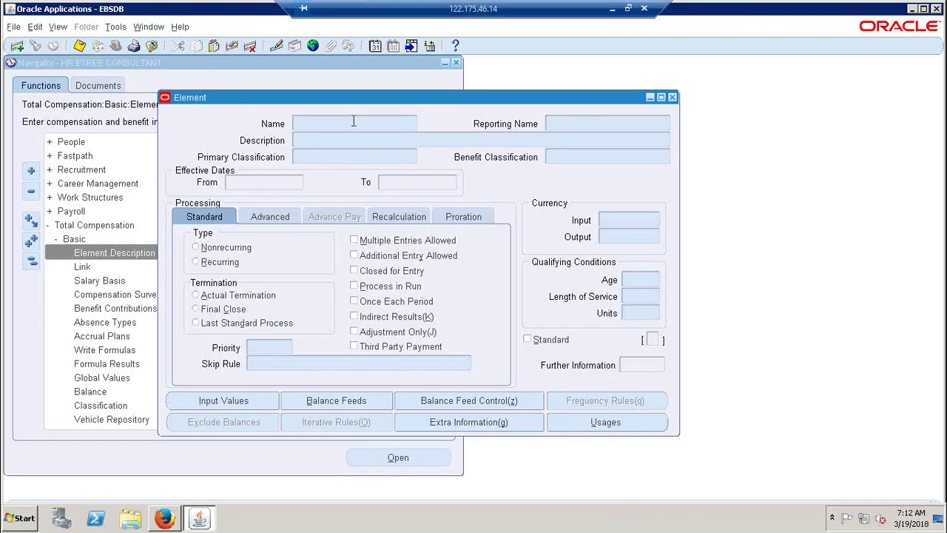
Step: Query the Element form for names matching HR%ETREE%
text(%)
key(BackSpace)
text(HR%ETREE%)
key(ctrl+F11)
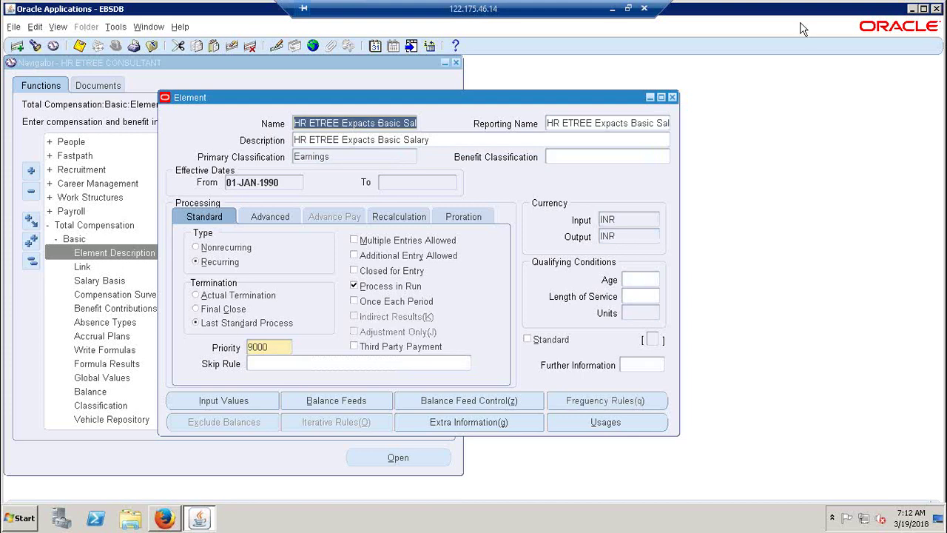
Step: Maximize the window, browse the Expacts and Indians basic salary elements, then clear the form for a new query
click(924, 9)
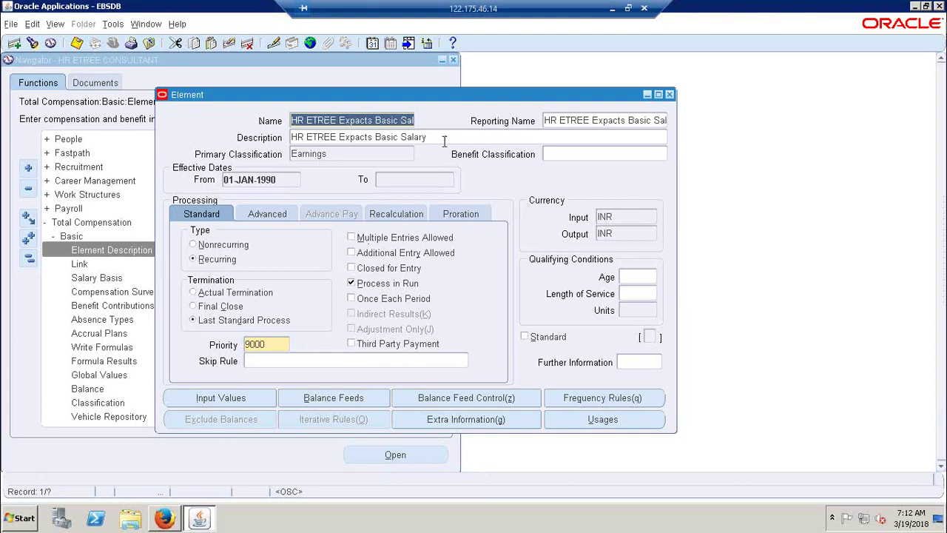
key(Down)
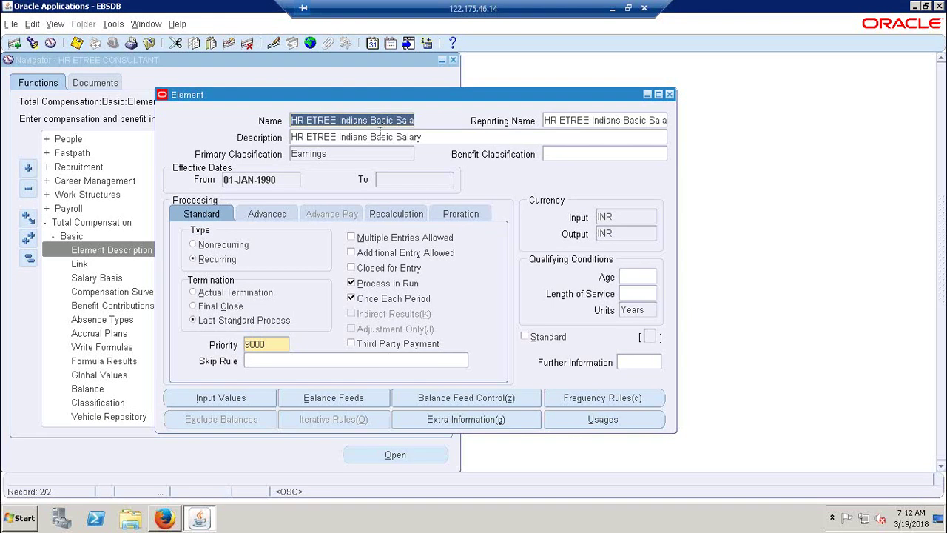
key(Up)
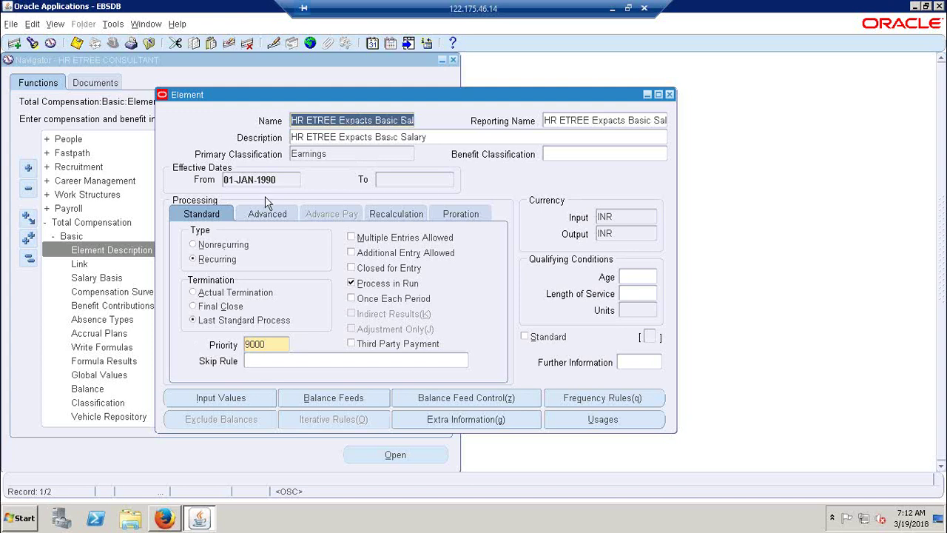
key(Down)
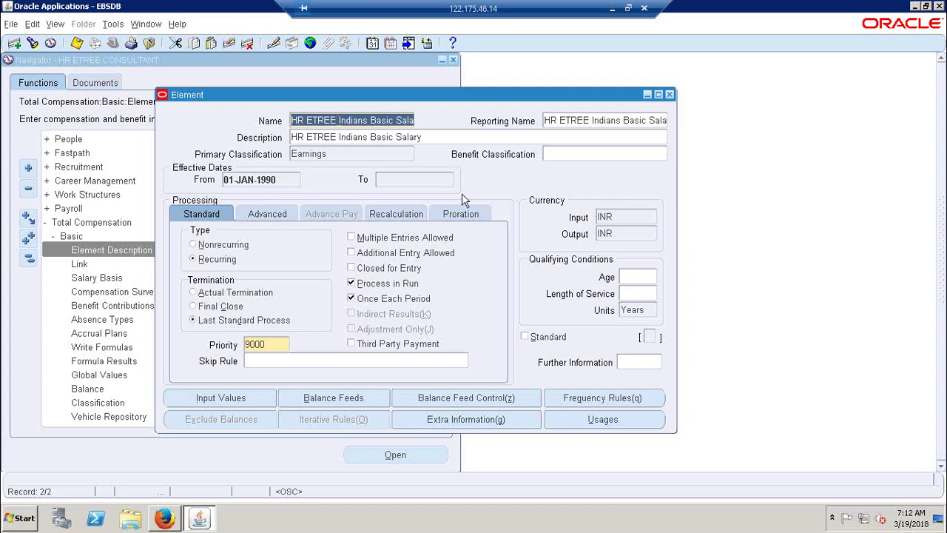
key(Down)
key(F11)
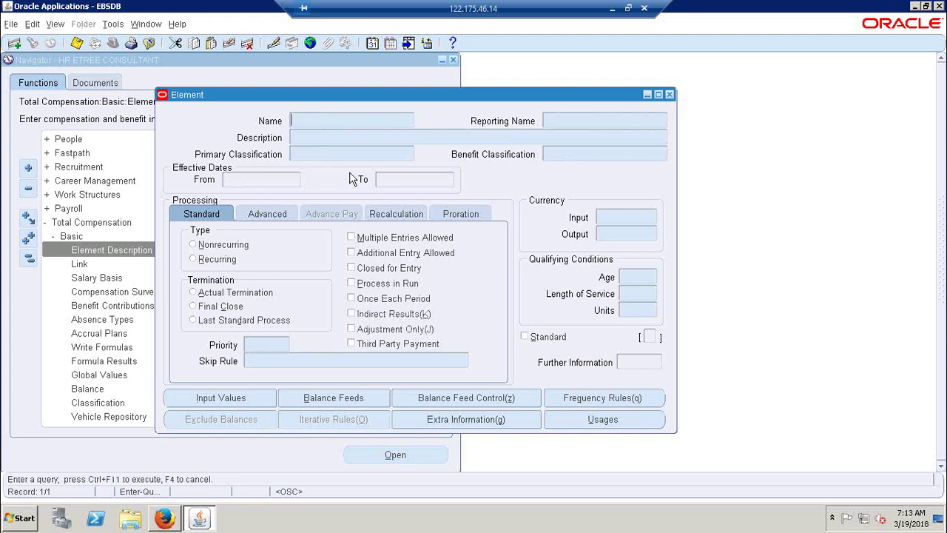
Step: Run an XYZ% element name search, then start reworking the search text
text(XYZ%)
key(ctrl+F11)
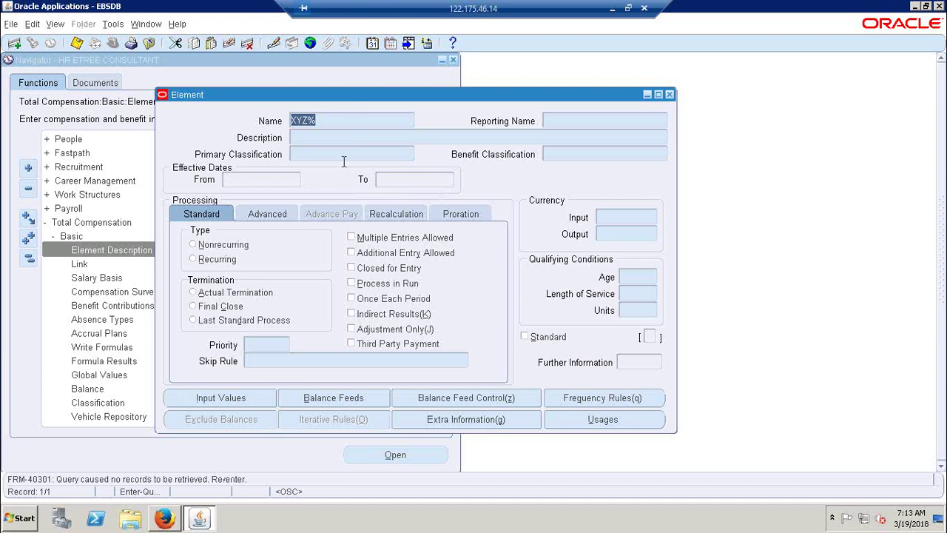
key(Delete)
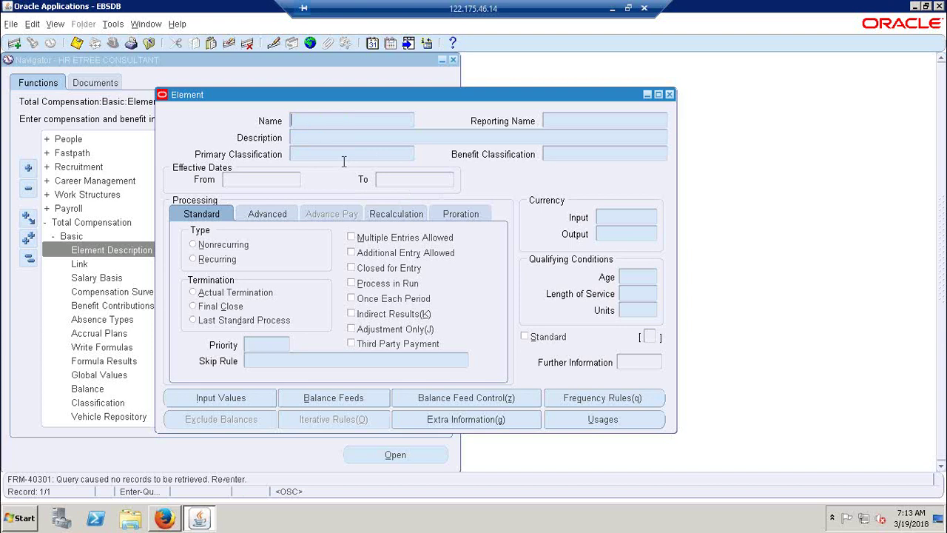
text(%XYZ)
drag(298, 120, 288, 120)
click(337, 120)
drag(316, 120, 299, 123)
drag(299, 121, 291, 120)
key(Delete)
text(%)
Step: Change the name search to %XYZ%, then cancel the query
double_click(306, 119)
click(321, 120)
key(BackSpace)
text(%)
key(Home)
text(%)
drag(325, 120, 284, 121)
click(336, 123)
drag(318, 122, 299, 121)
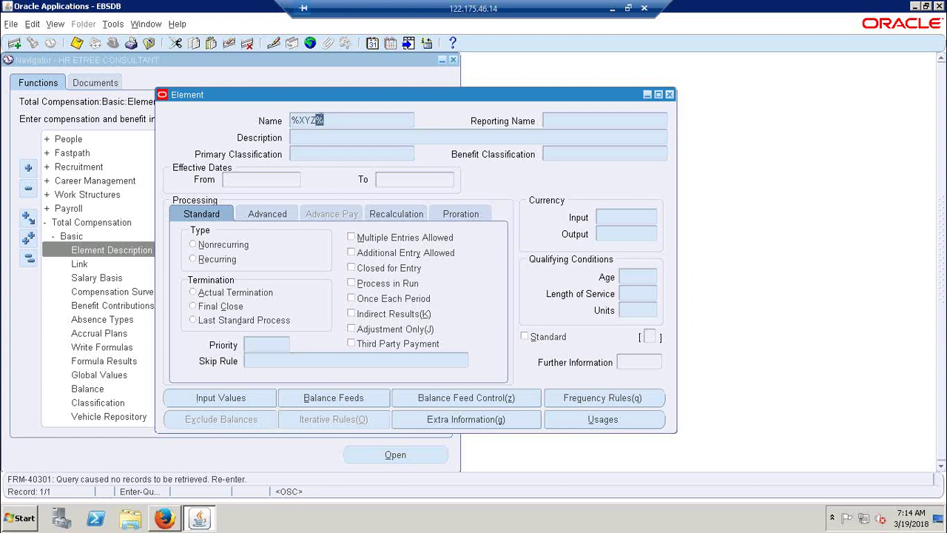
click(339, 124)
drag(299, 119, 320, 121)
click(337, 124)
double_click(307, 119)
click(331, 121)
key(F4)
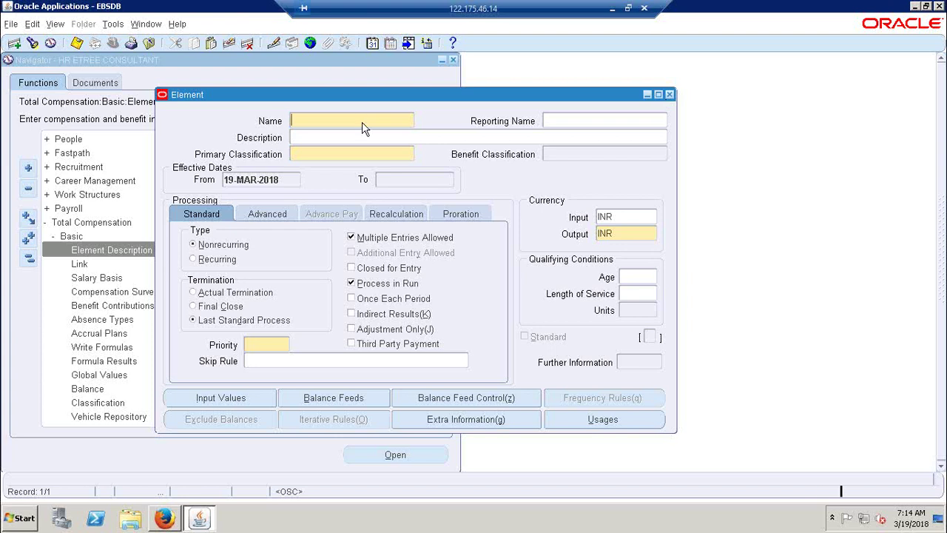
Step: Enter HR%EF%EE% as a new name query, then cancel out of the Element form
key(F11)
text(HR%EF%)
text(EE%)
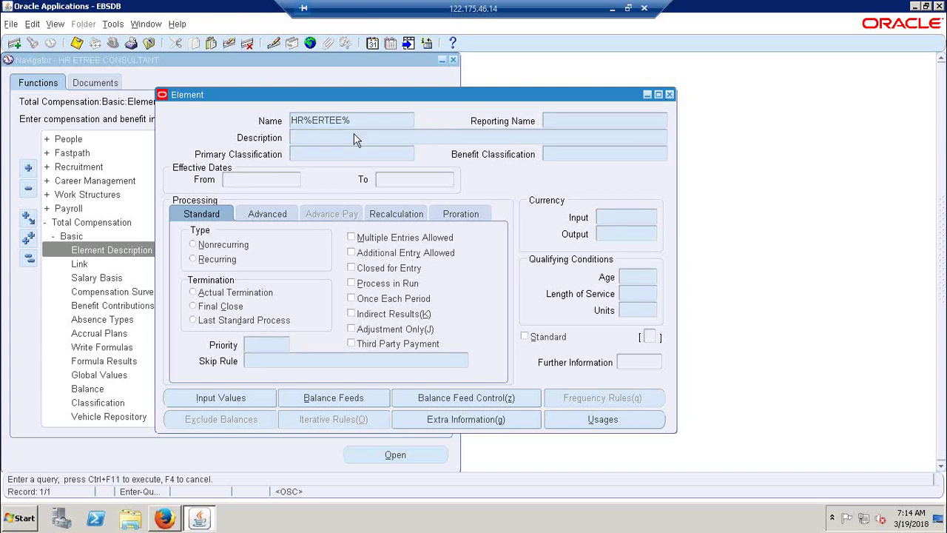
key(F4)
key(F4)
key(Return)
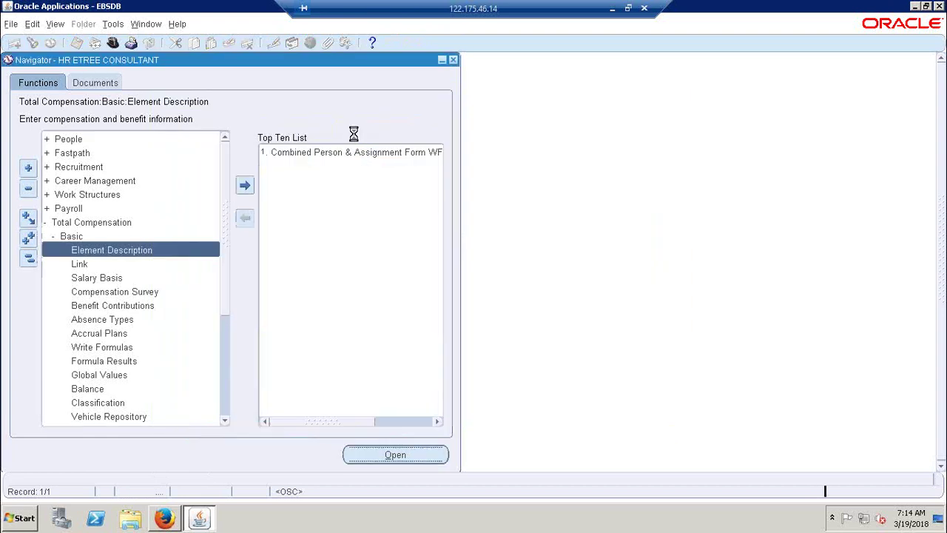
Step: Query elements by example with name HR%EITREE% to retrieve HR ETREE Expacts Basic Salary
click(576, 288)
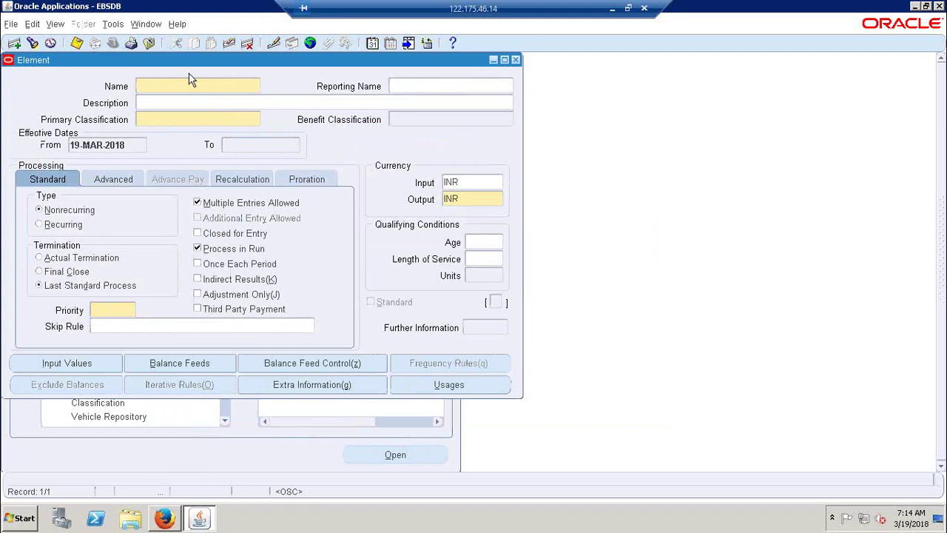
click(56, 27)
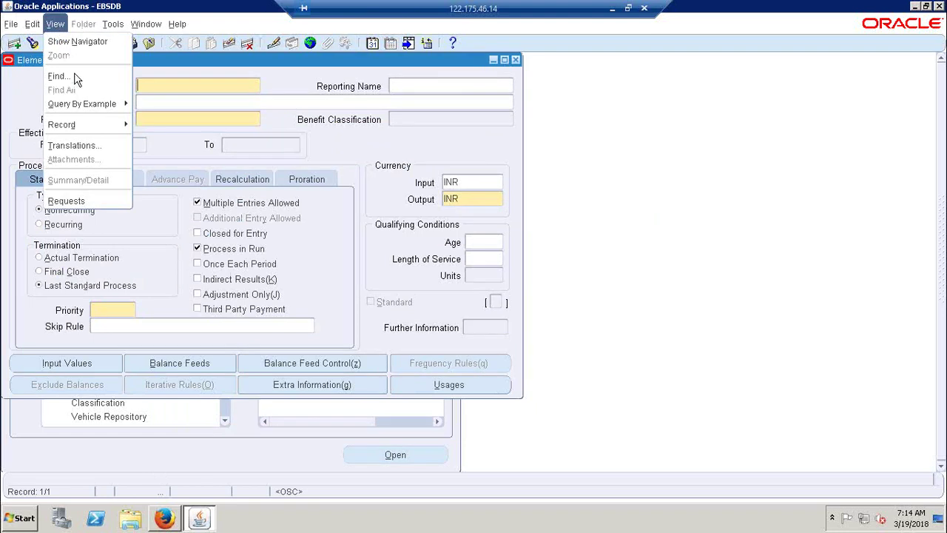
mouse_move(89, 108)
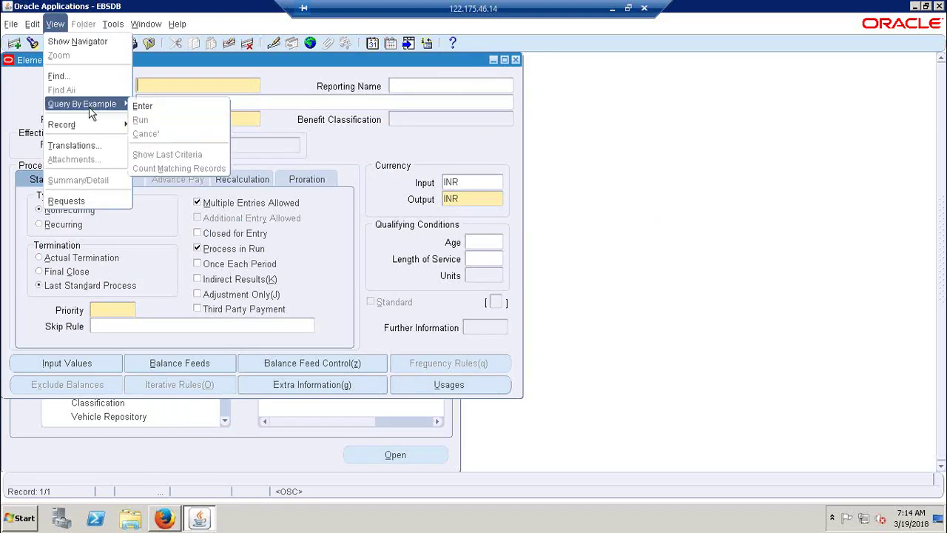
click(159, 111)
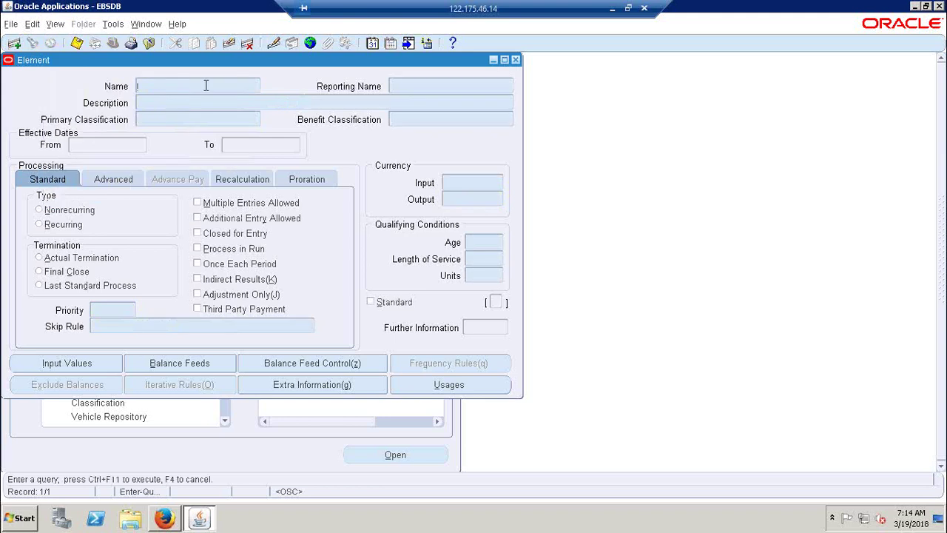
text(HR%EITREE%)
click(55, 24)
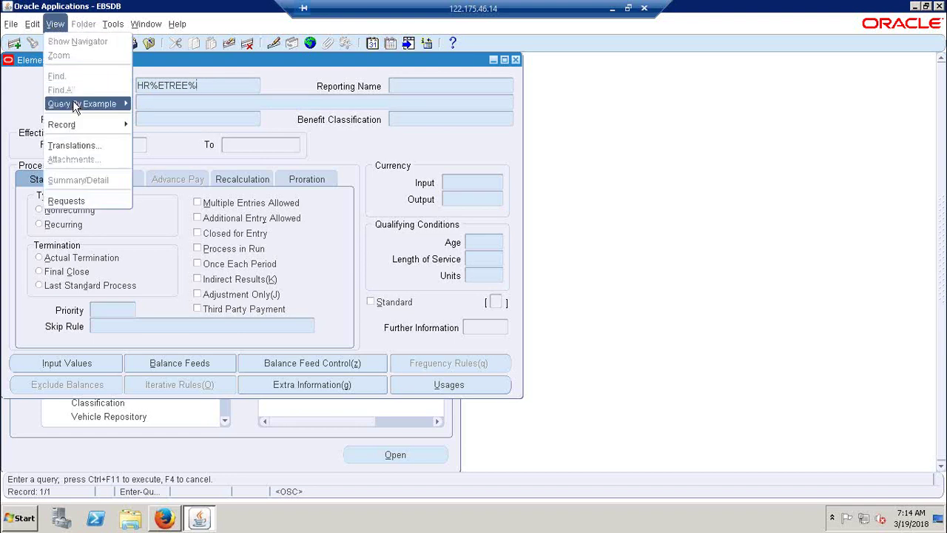
mouse_move(74, 104)
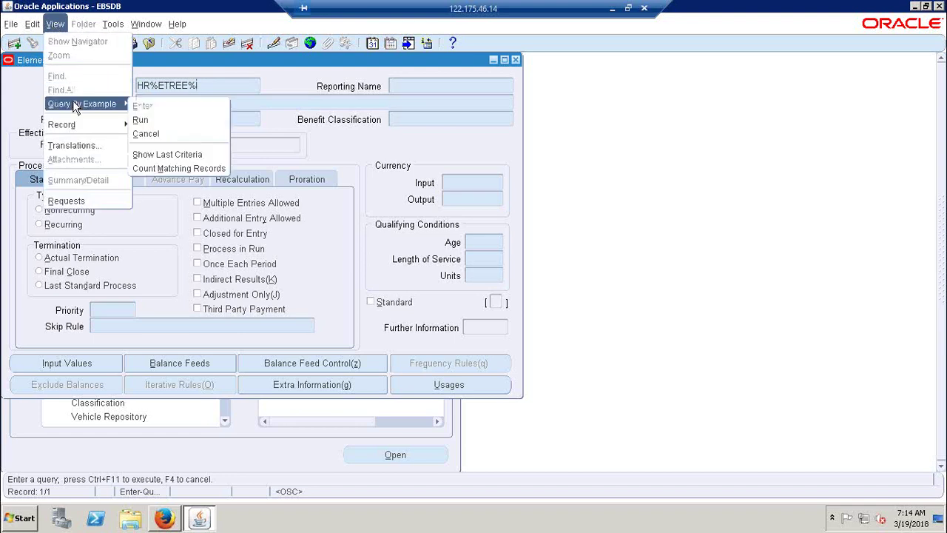
click(142, 121)
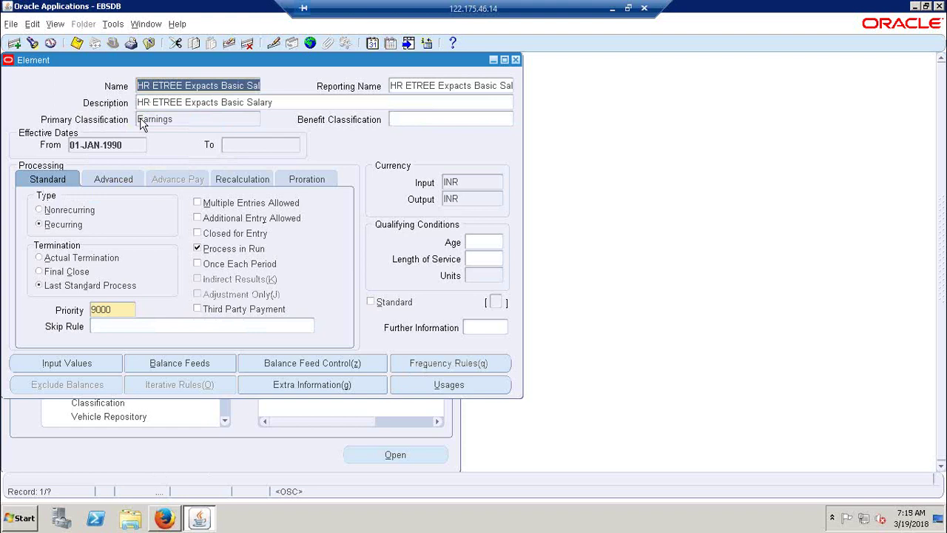
click(56, 25)
mouse_move(85, 102)
click(479, 78)
Step: Close the Element form and start a Salary Basis named 'HR ETREE Indians Salary Basis'
click(516, 59)
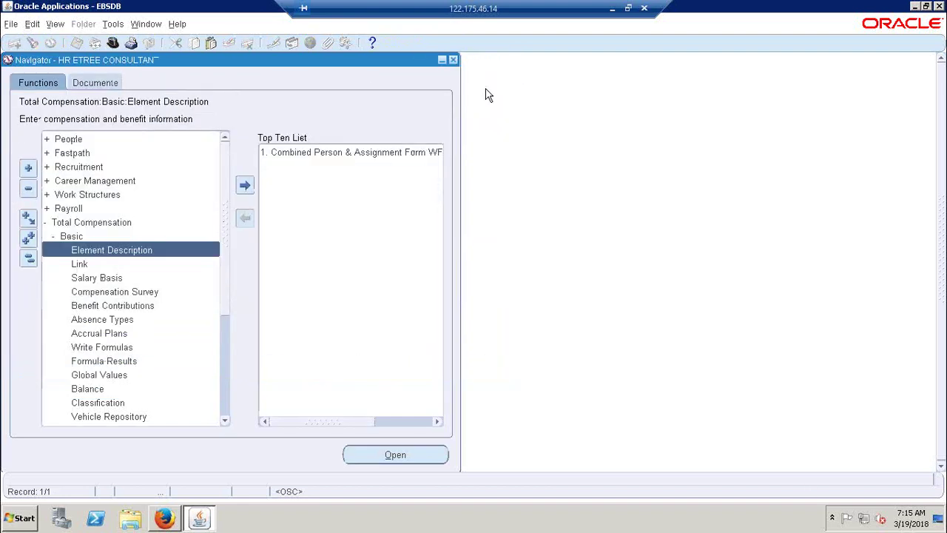
double_click(99, 280)
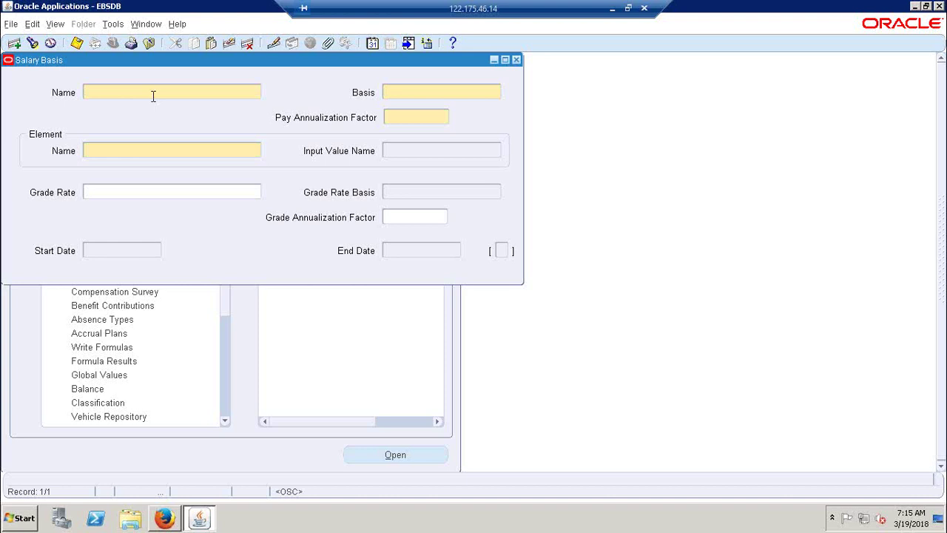
text(HR ETREE Indians Salary Basis)
key(Tab)
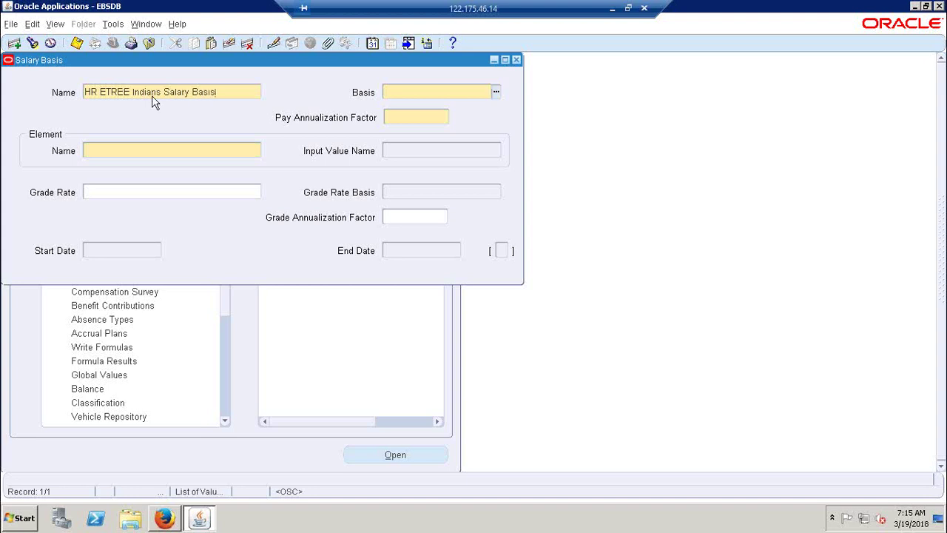
Step: Set the salary basis Basis to Monthly Salary
key(ctrl+l)
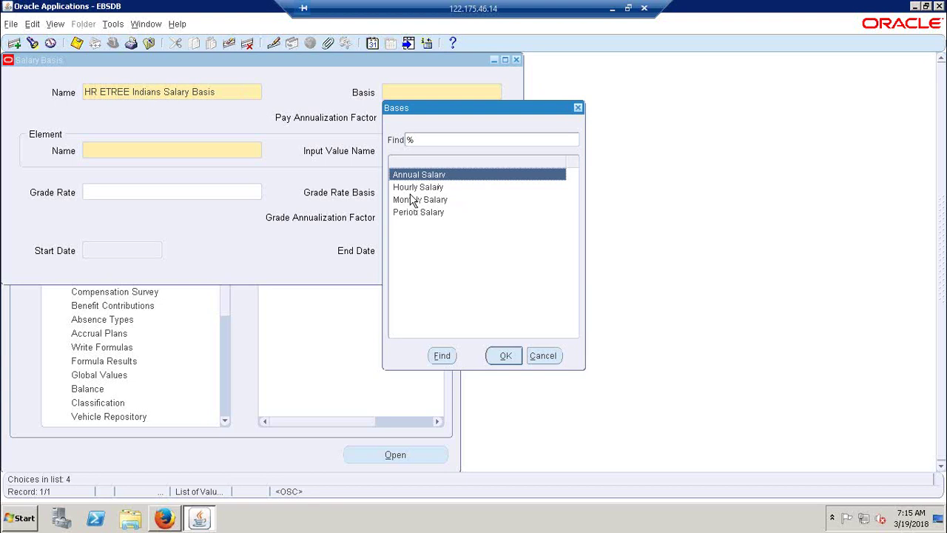
double_click(435, 200)
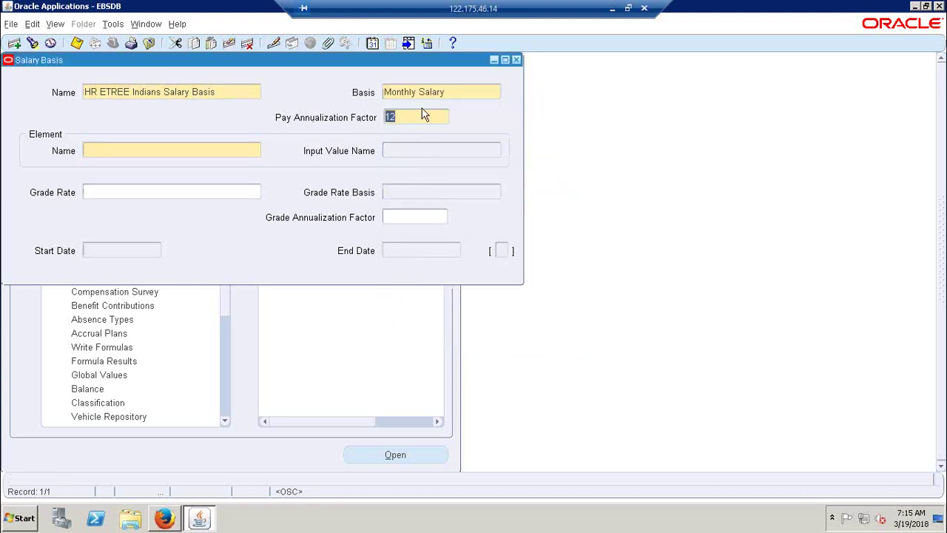
click(468, 90)
click(498, 91)
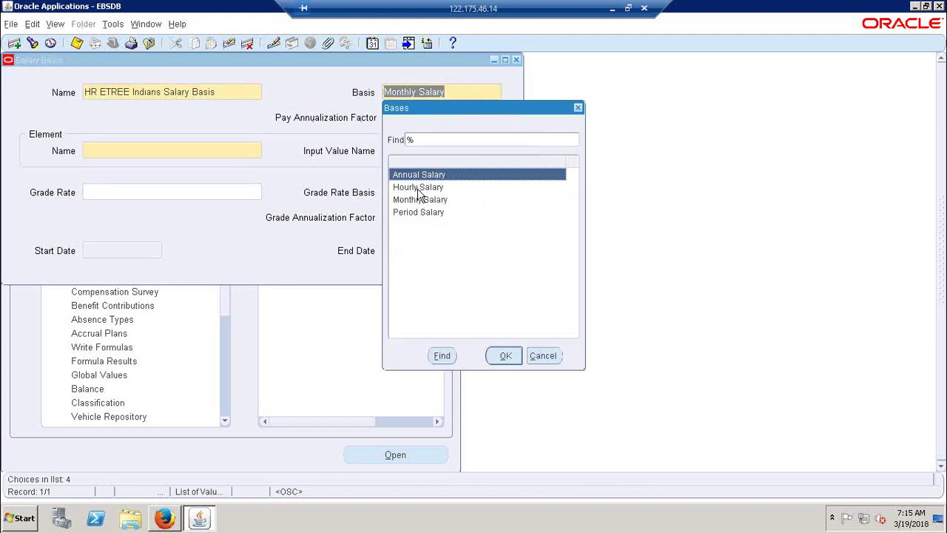
click(540, 356)
click(194, 152)
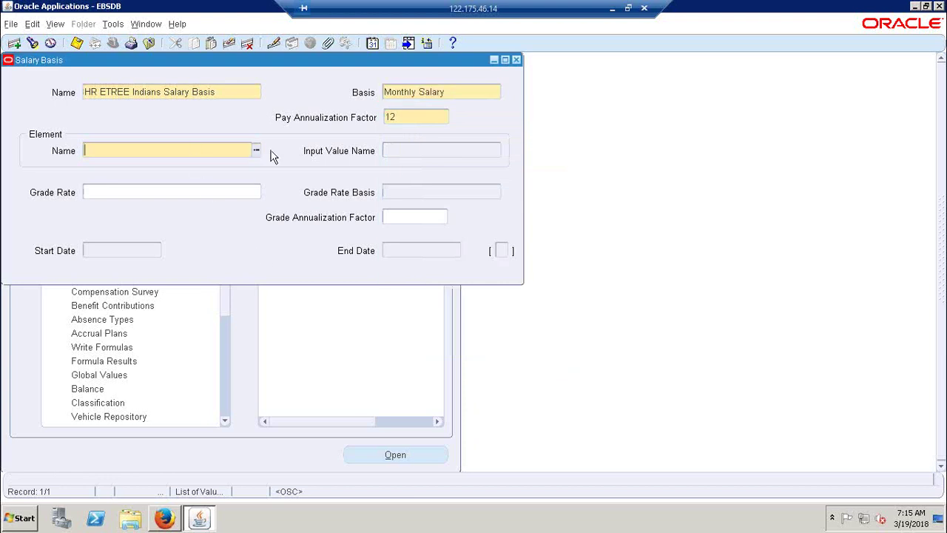
Step: Browse the elements list without choosing, then revisit the salary basis name
click(256, 152)
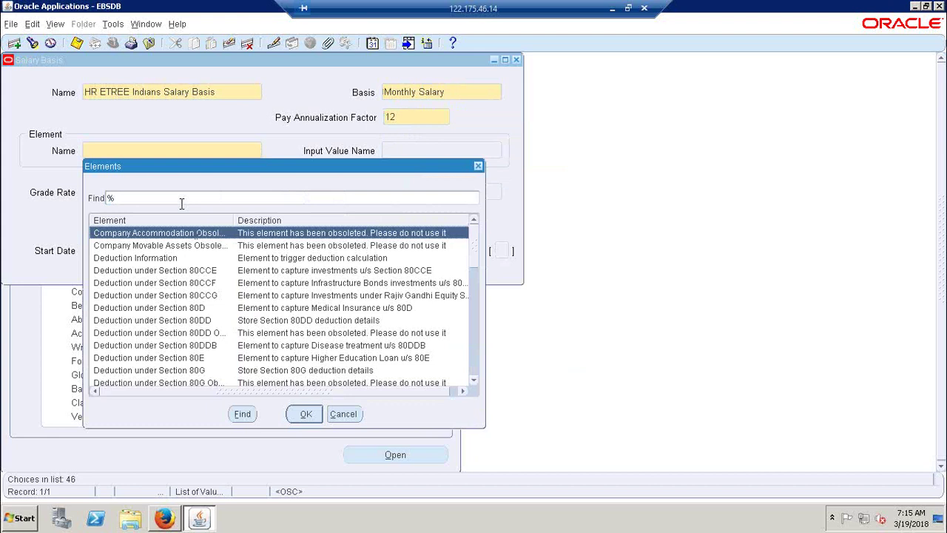
click(352, 414)
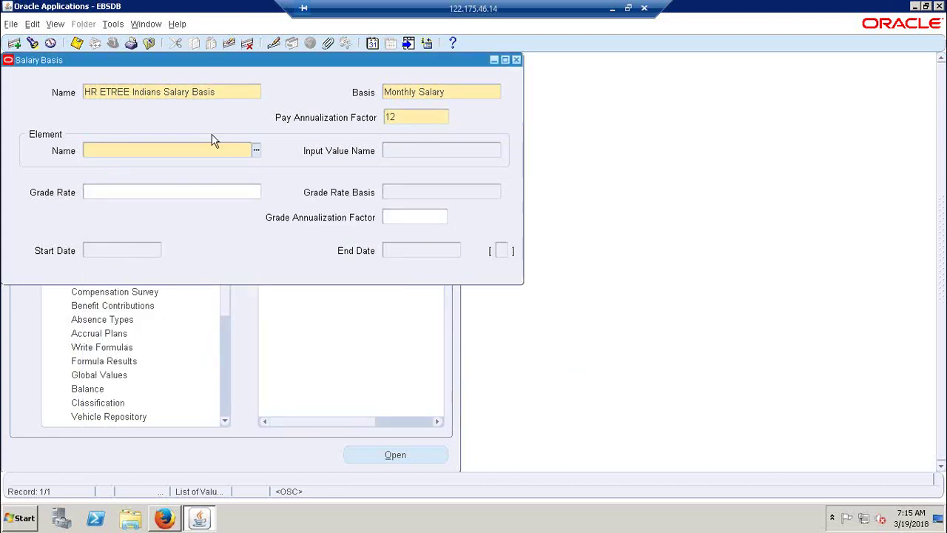
click(227, 95)
double_click(226, 95)
click(186, 149)
double_click(229, 90)
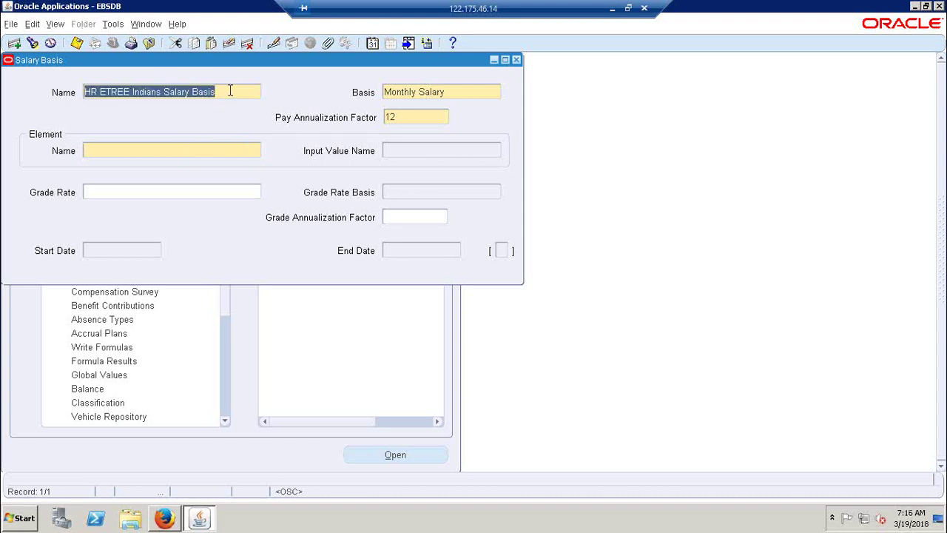
click(234, 148)
Step: Select HR ETREE Indians Basic Salary as the salary basis element
click(256, 150)
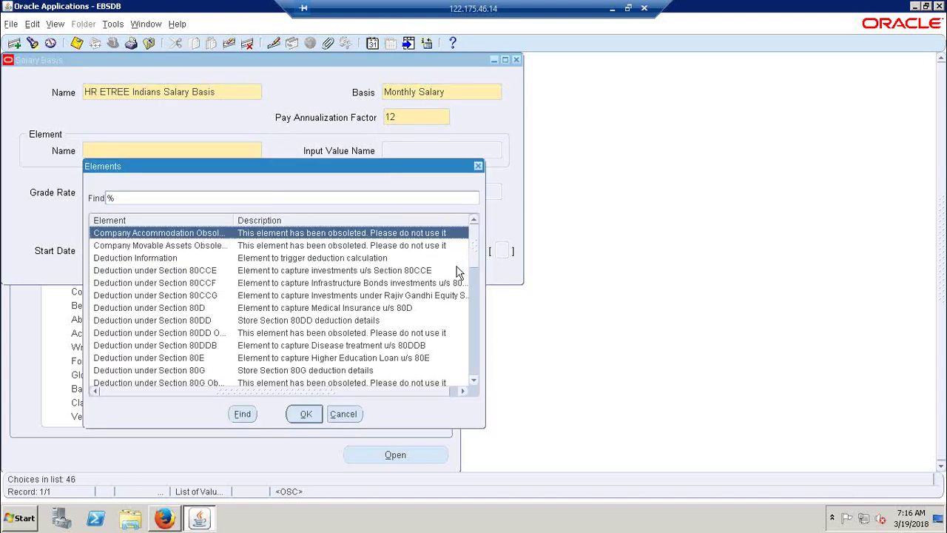
drag(476, 252, 467, 287)
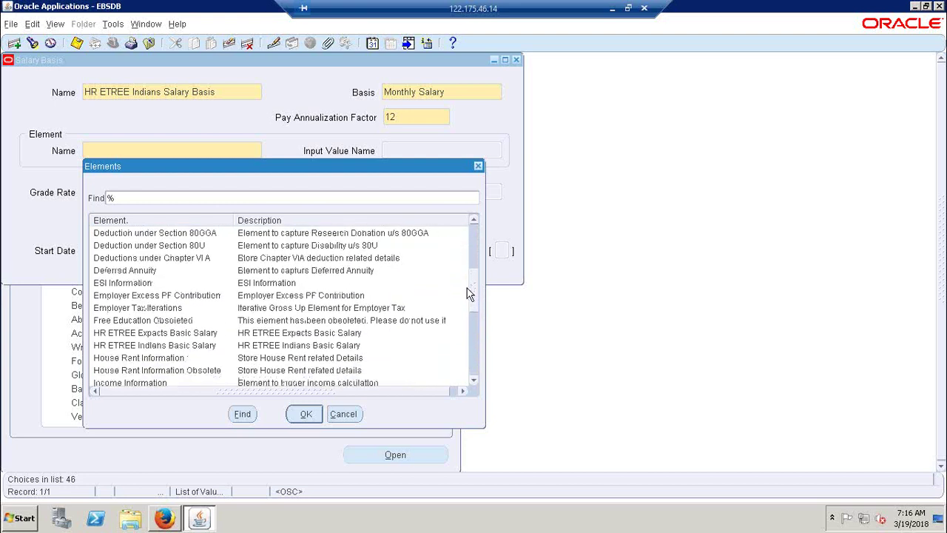
click(152, 334)
click(154, 346)
click(156, 335)
click(157, 346)
click(159, 334)
click(195, 346)
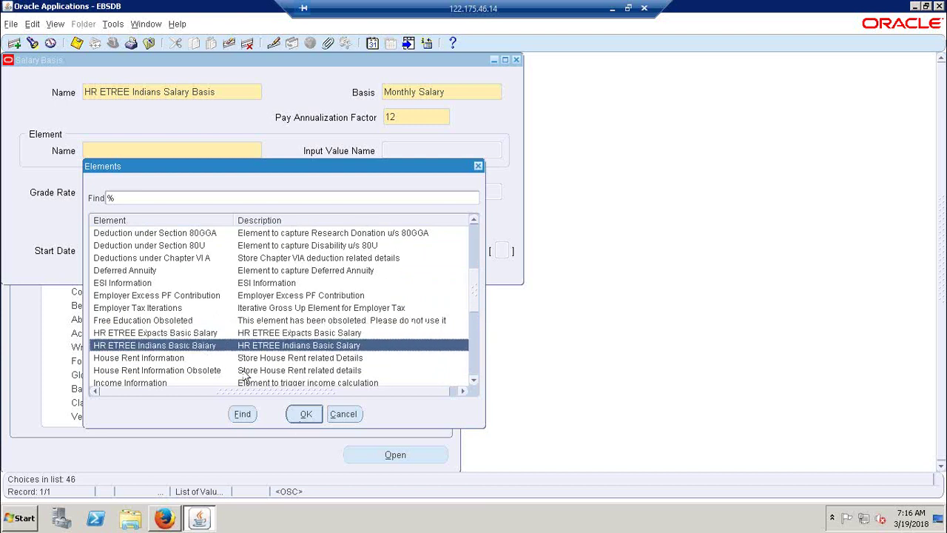
click(306, 414)
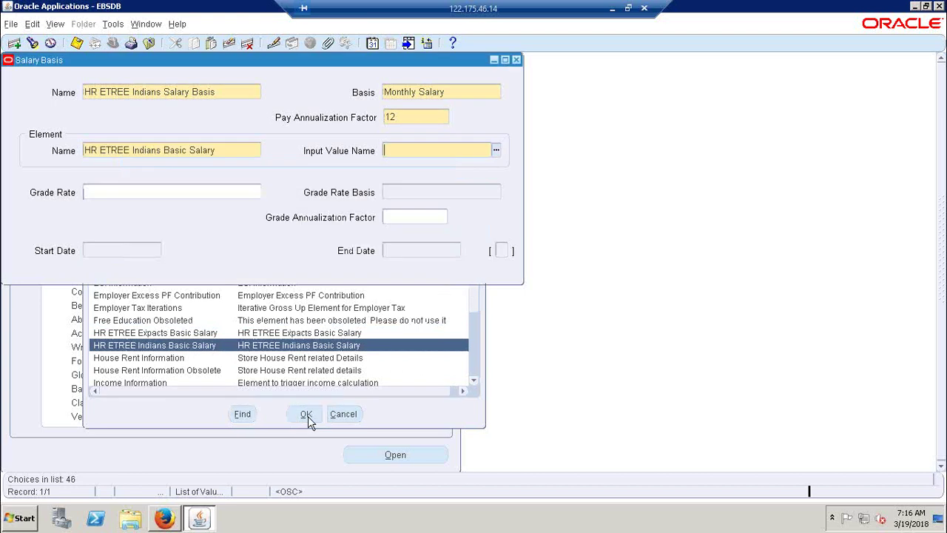
Step: Set the element input value to Pay Value
click(497, 151)
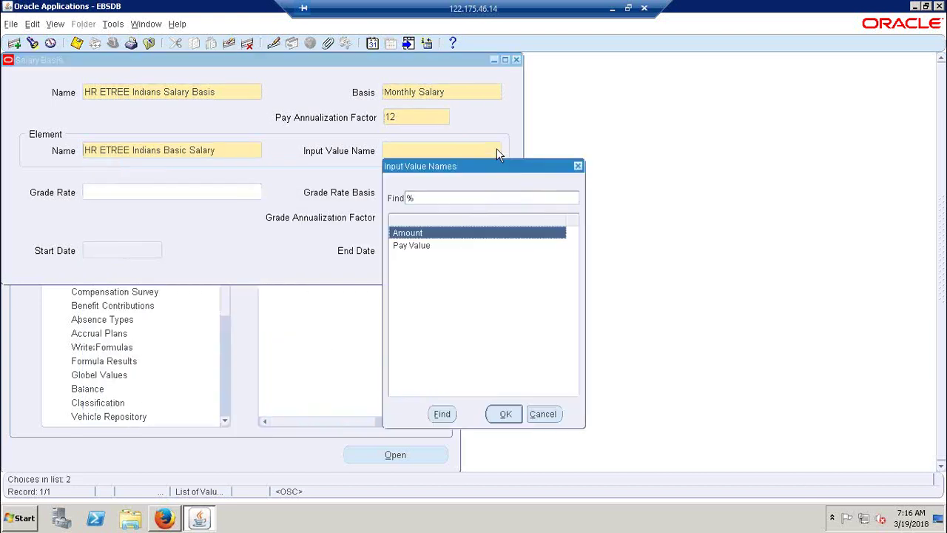
click(403, 248)
click(504, 415)
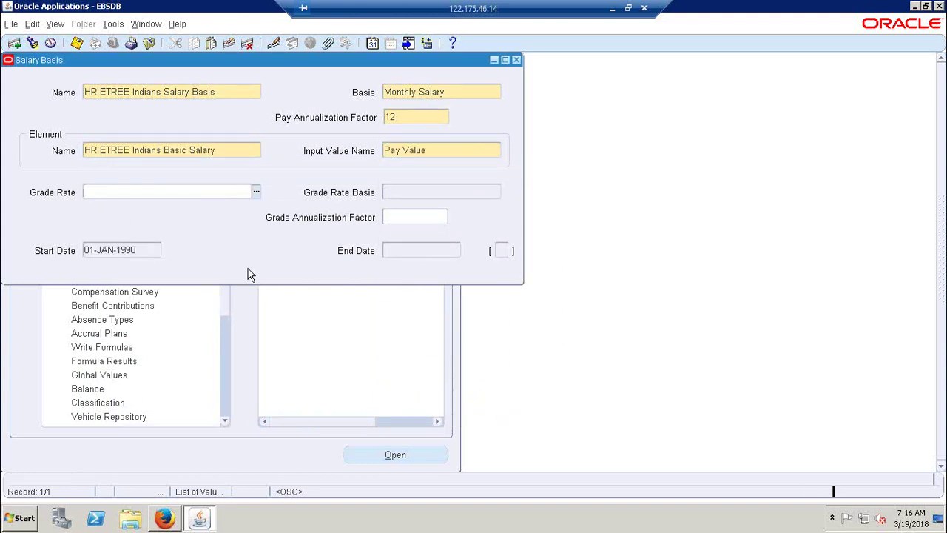
Step: Save the salary basis with Grade Rate left empty, then go to the Excel notes at A61
key(ctrl+s)
click(256, 191)
click(150, 289)
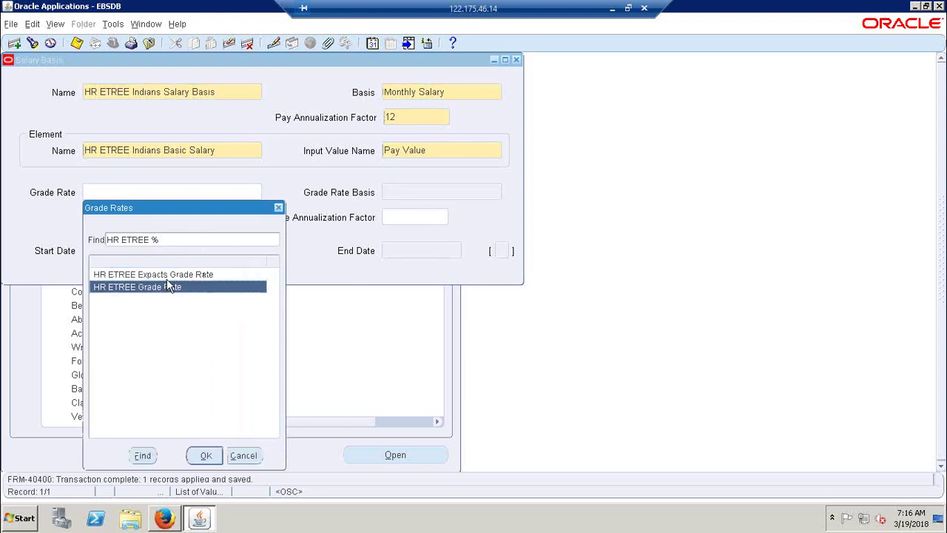
click(167, 280)
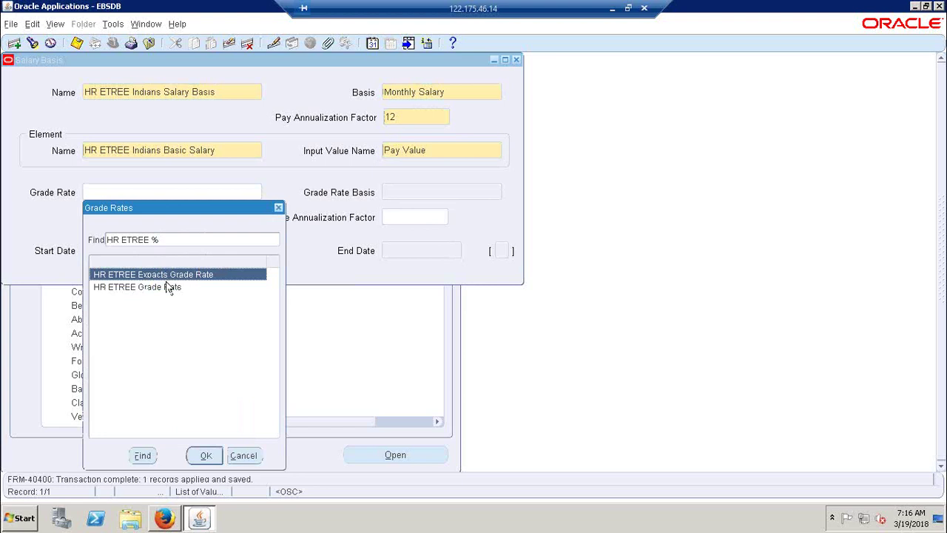
click(238, 454)
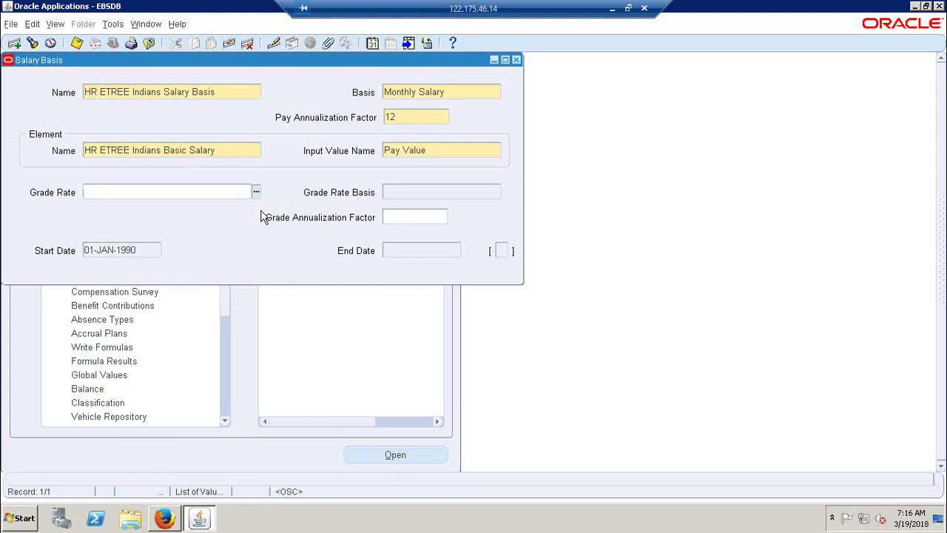
click(613, 9)
click(190, 336)
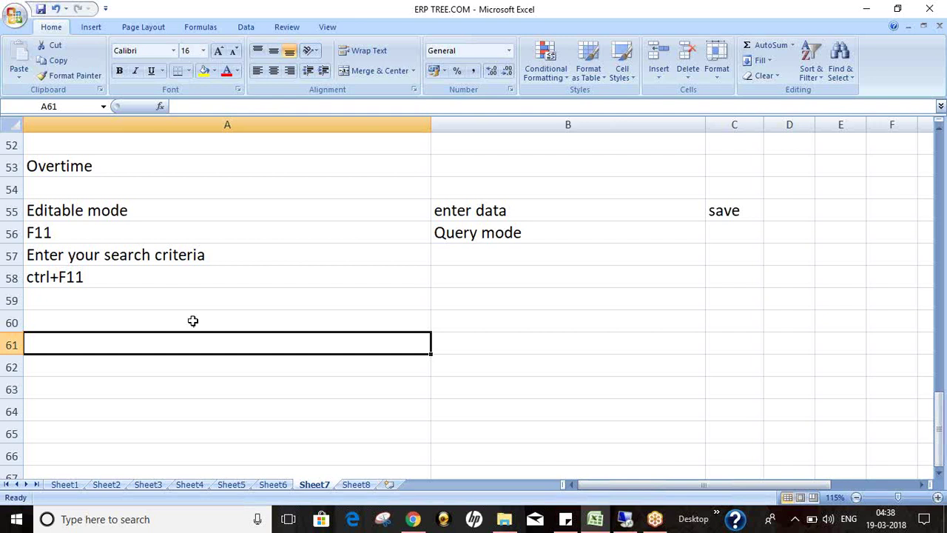
Step: Enter notes 'create employee', 'personla information', 'assignments', 'salary details' in A60–A63
click(193, 318)
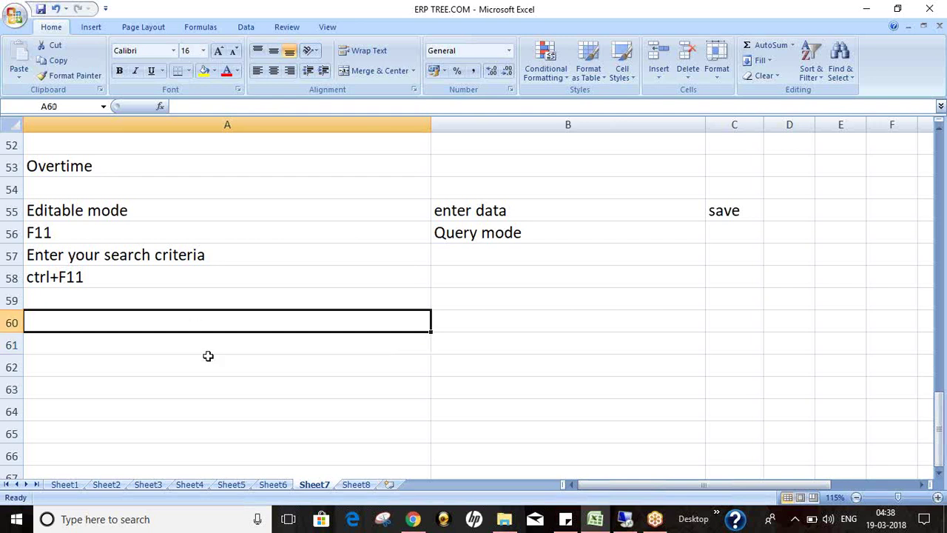
text(create employee)
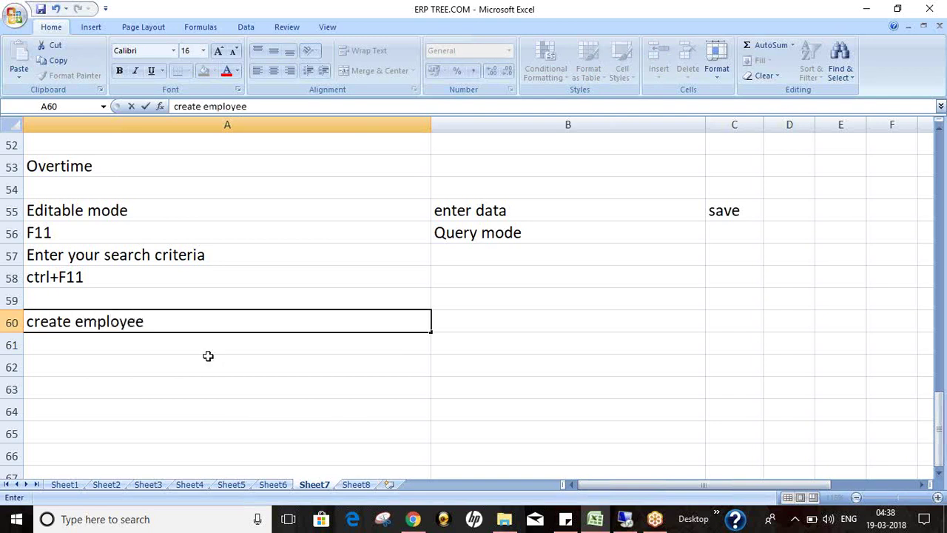
key(Return)
text(pers)
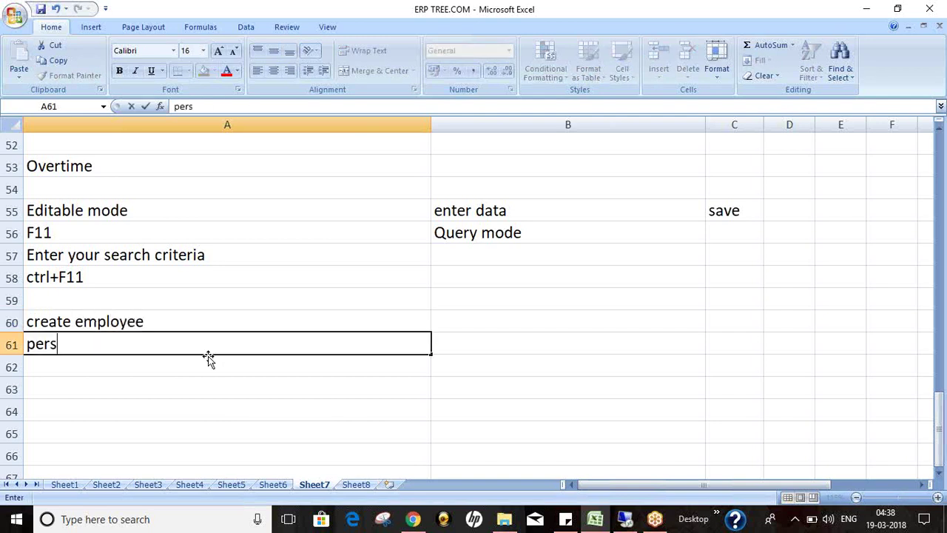
text(onla information)
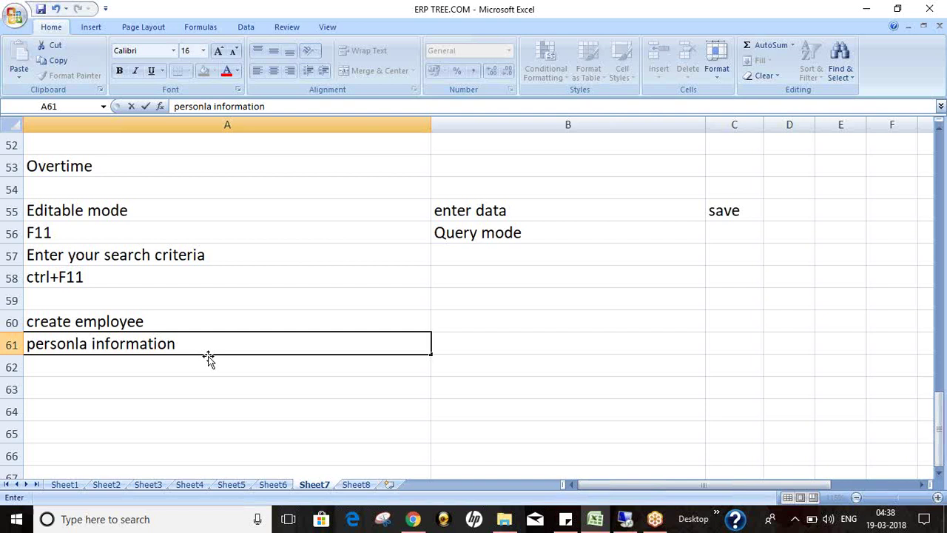
key(Return)
text(assignments)
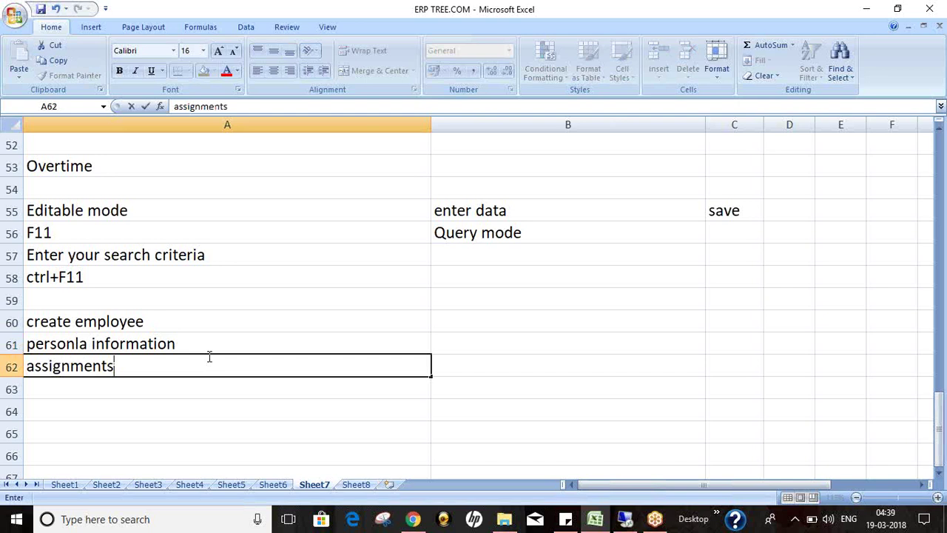
key(Return)
text(sala)
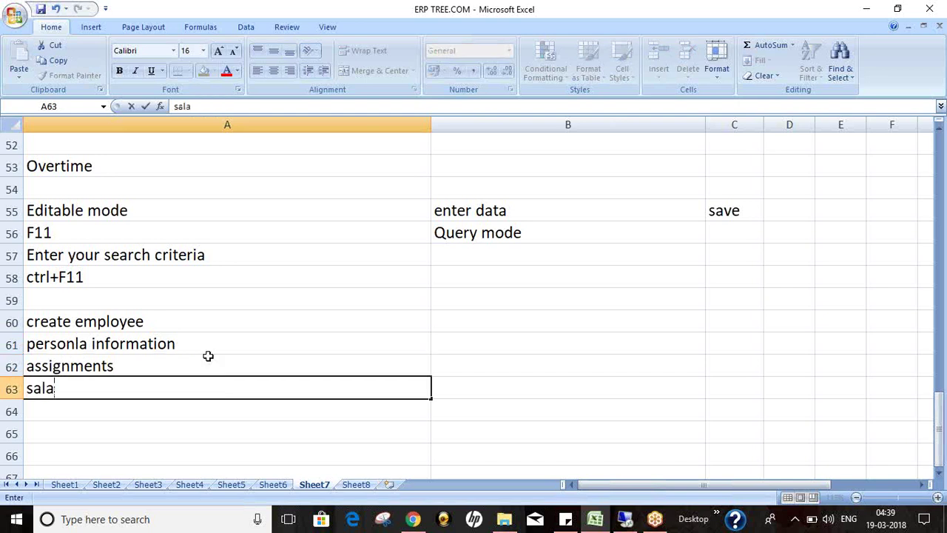
text(ry details)
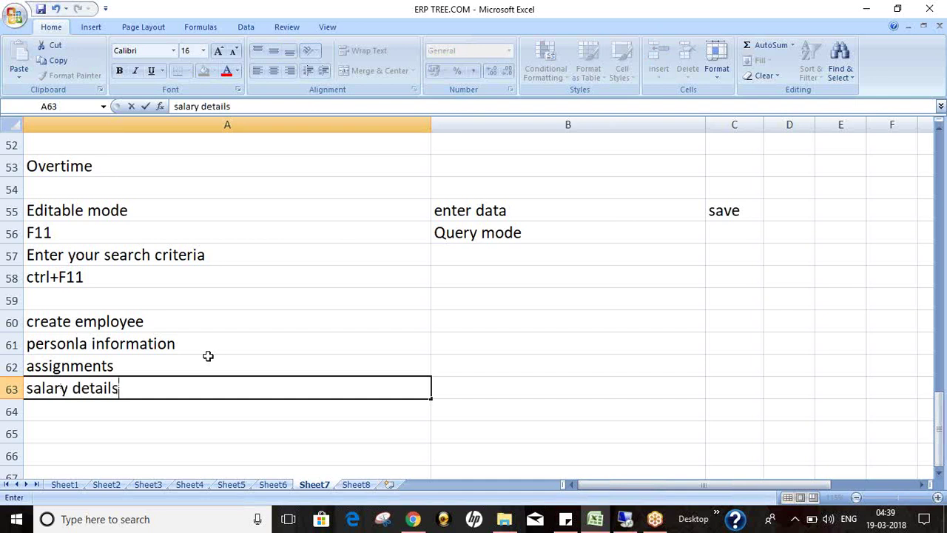
key(Return)
Step: Review the assignments and salary details notes in rows 62–63
key(Up)
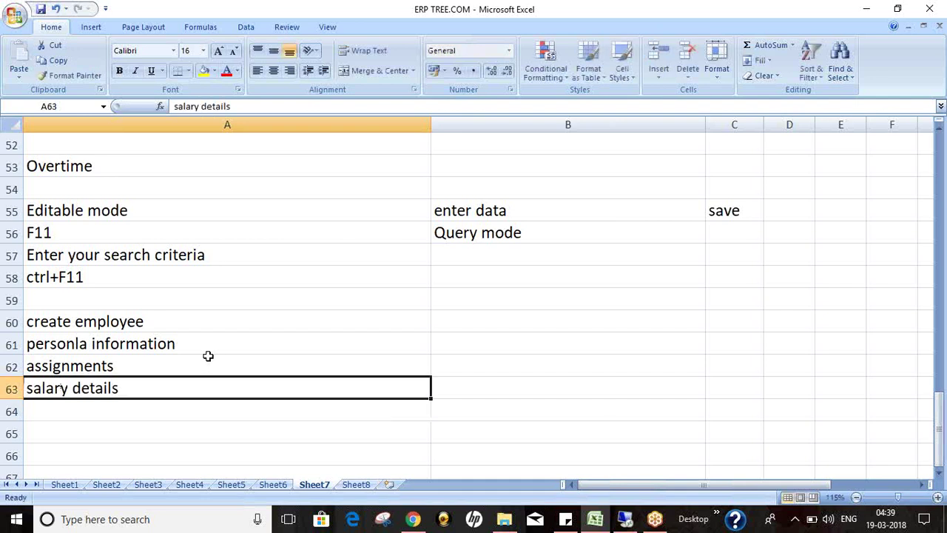
key(Right)
key(Left)
key(Up)
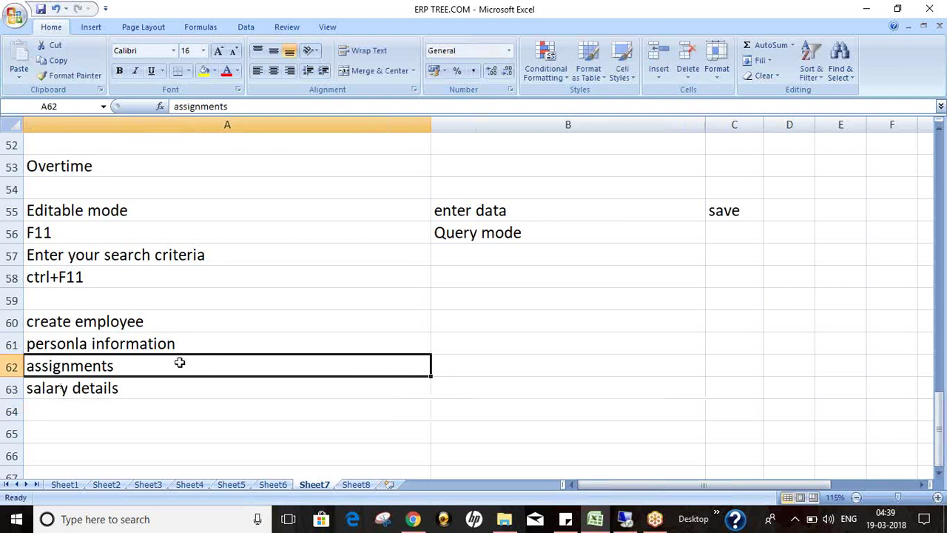
click(466, 368)
click(216, 367)
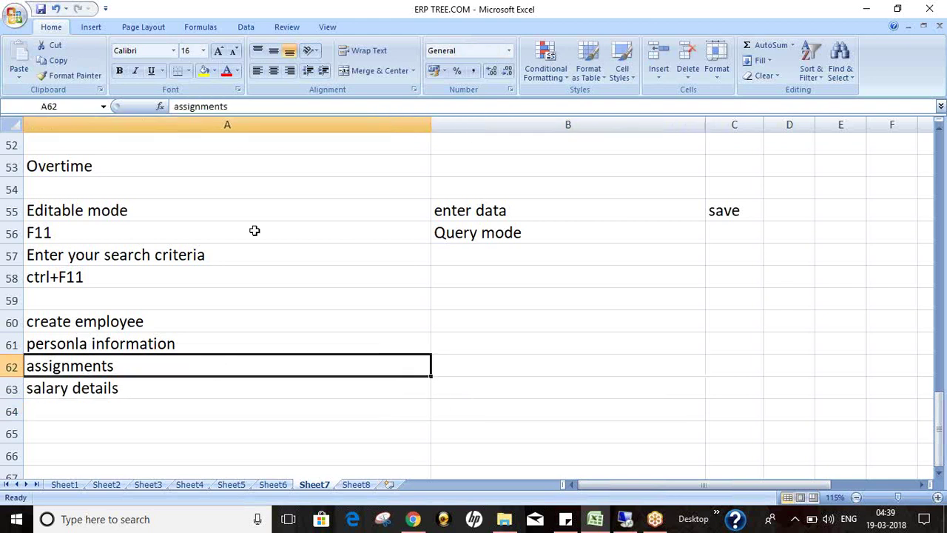
click(143, 397)
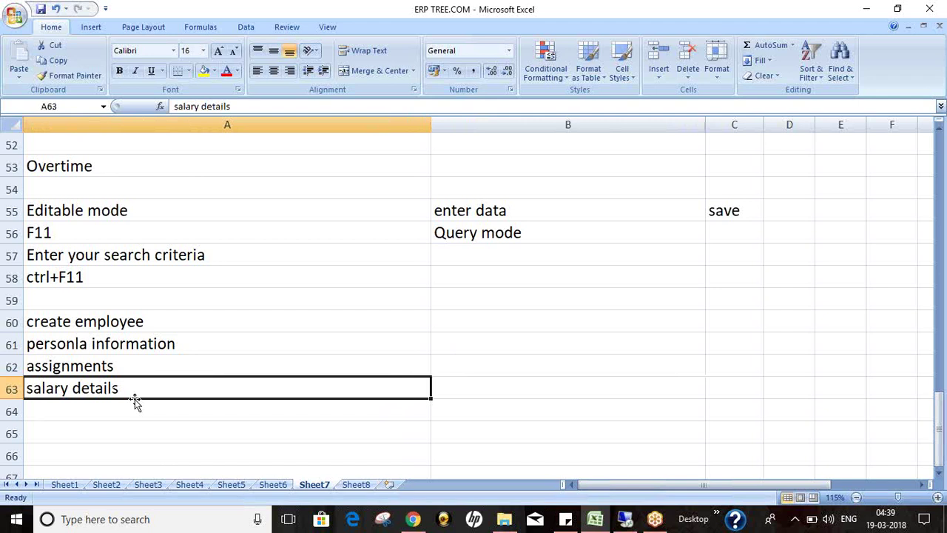
Step: Enter 'grade 3 30000 to 40000' in B62 beside the assignments note
click(444, 367)
click(253, 363)
click(465, 361)
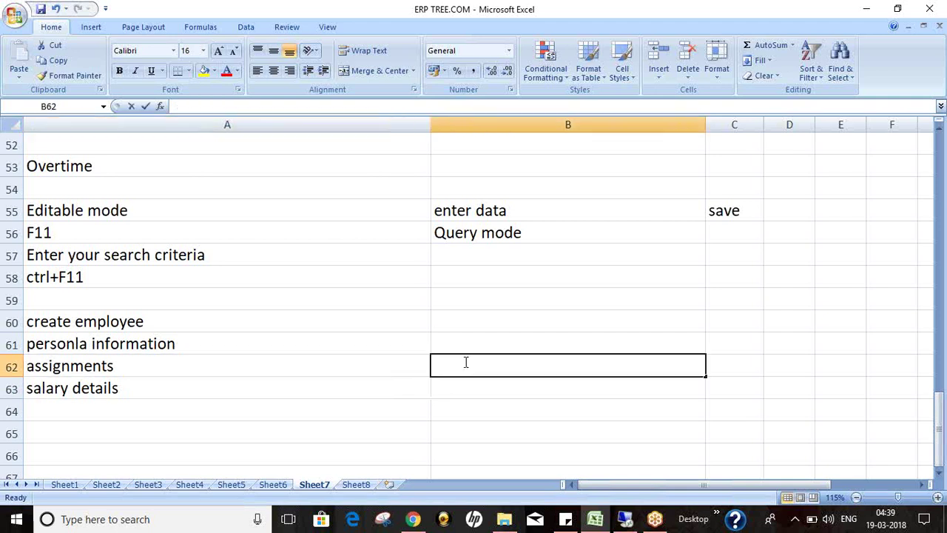
text(grade 3)
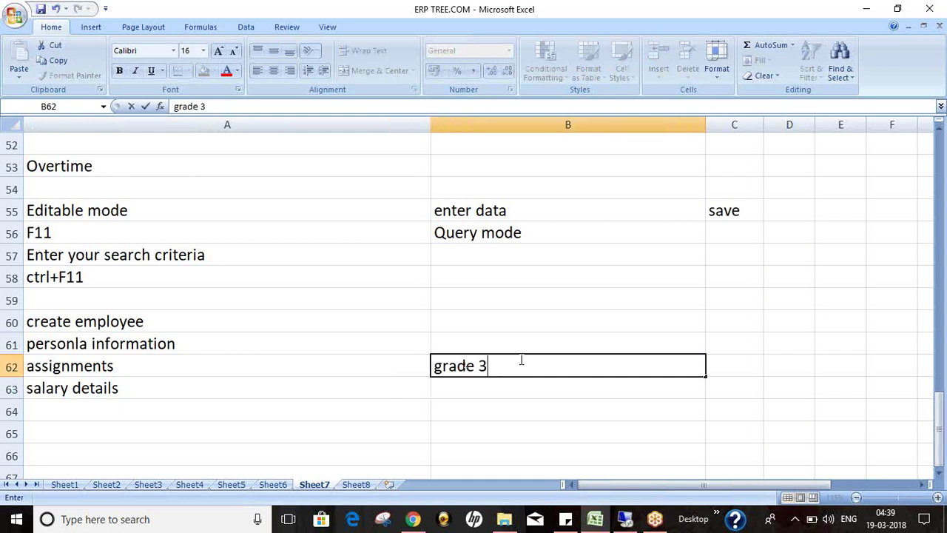
text(   30000 to 40000)
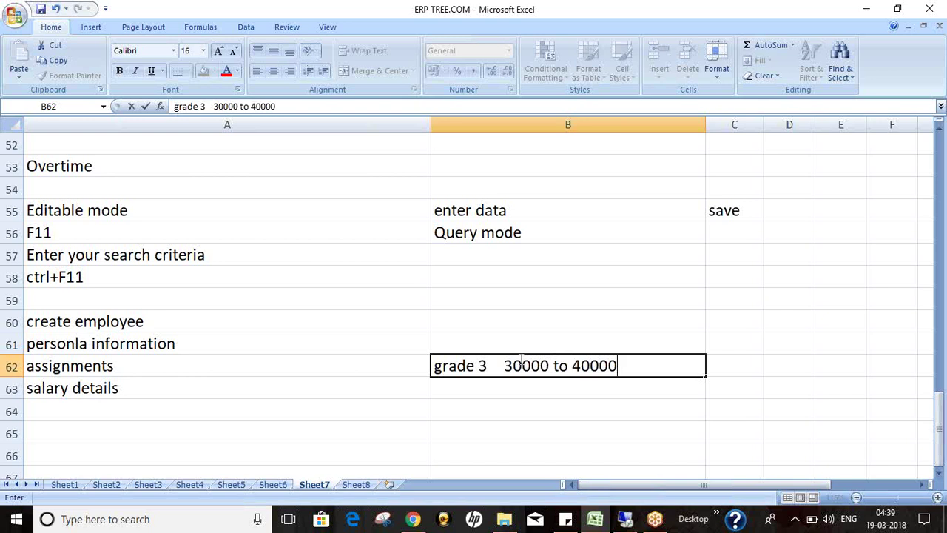
click(162, 393)
click(479, 367)
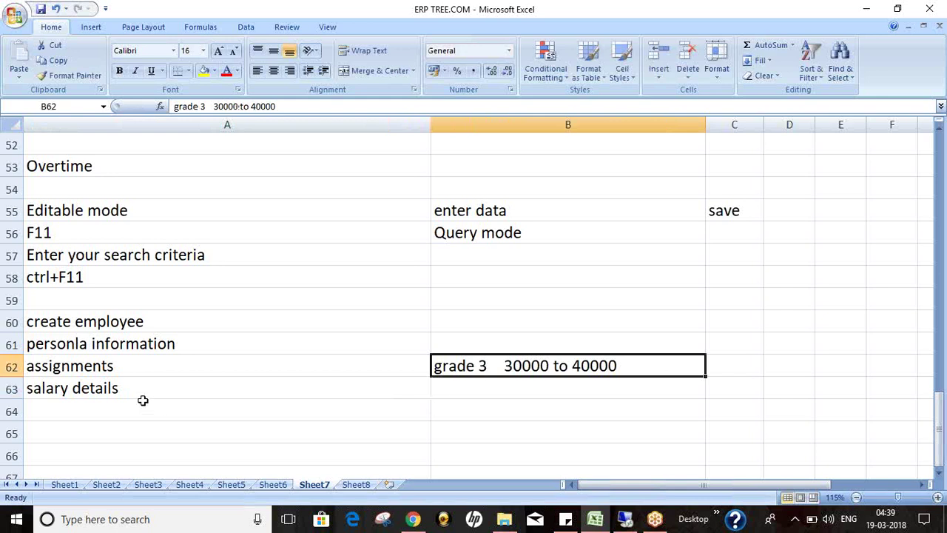
Step: Enter 50000 in A64 below the salary details note
click(97, 392)
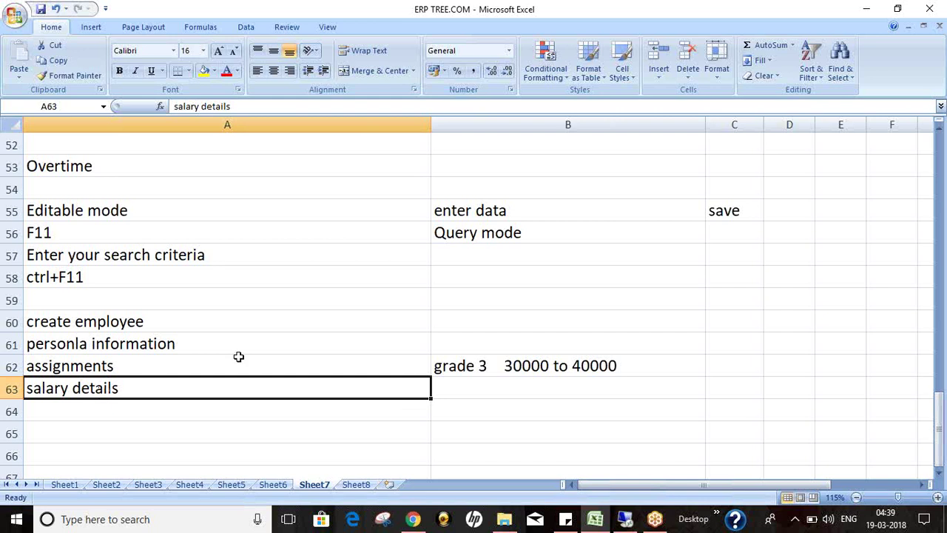
click(157, 405)
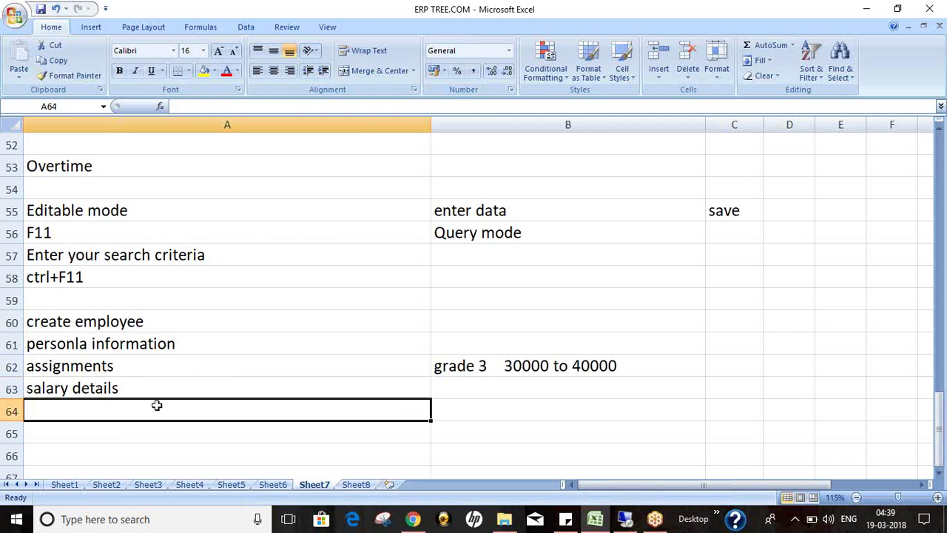
text(50000)
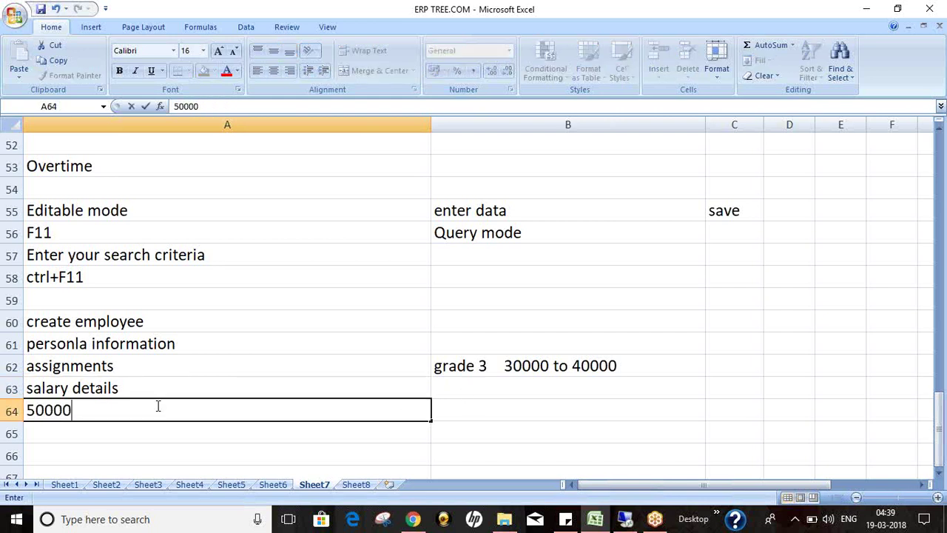
key(Tab)
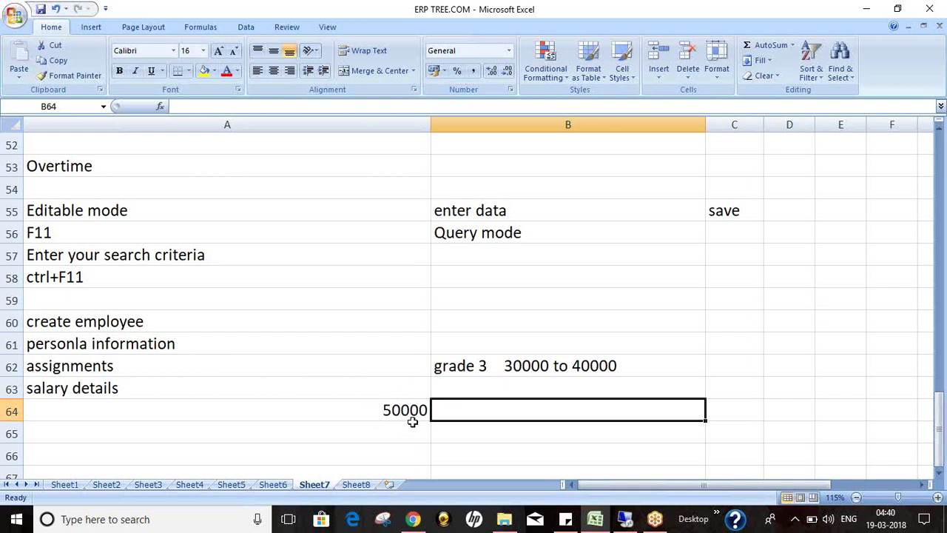
click(582, 367)
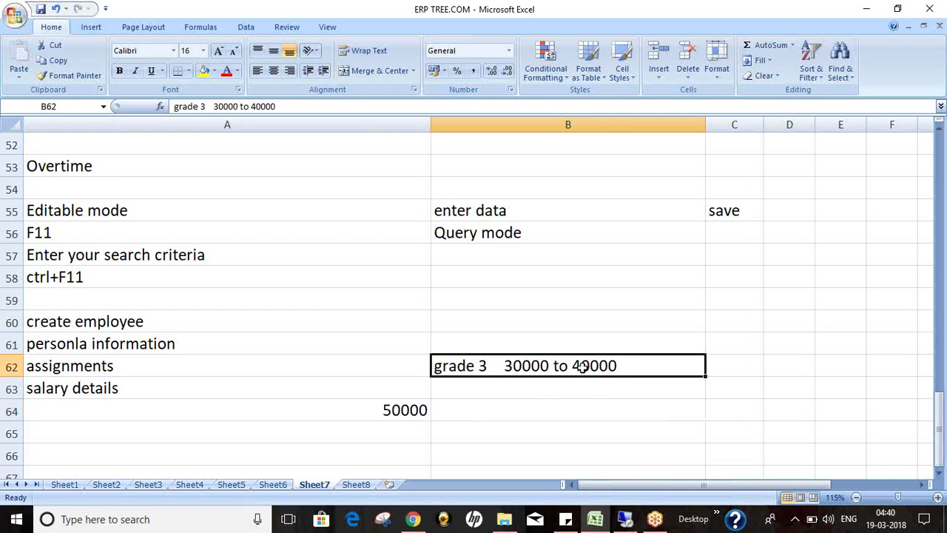
click(408, 410)
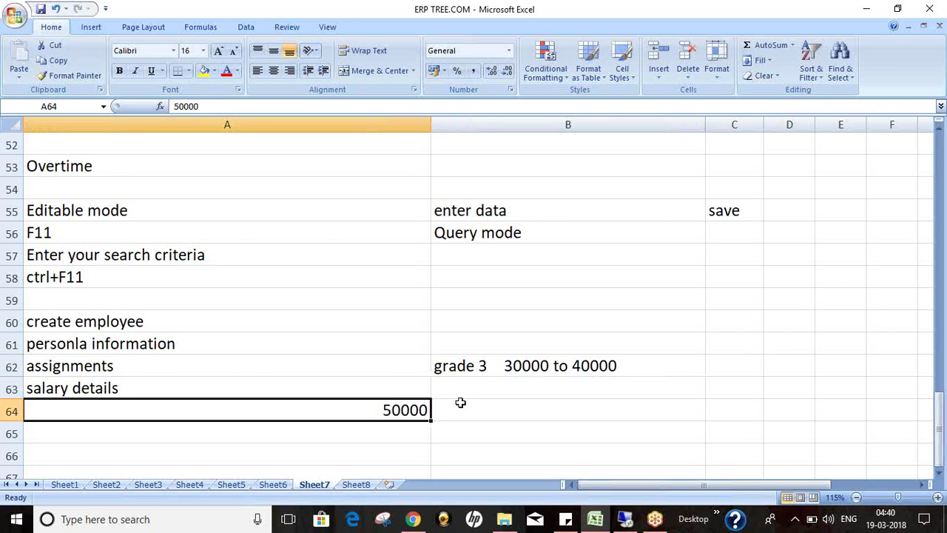
Step: Switch between Excel and Oracle, ending on the Salary Basis form
click(626, 519)
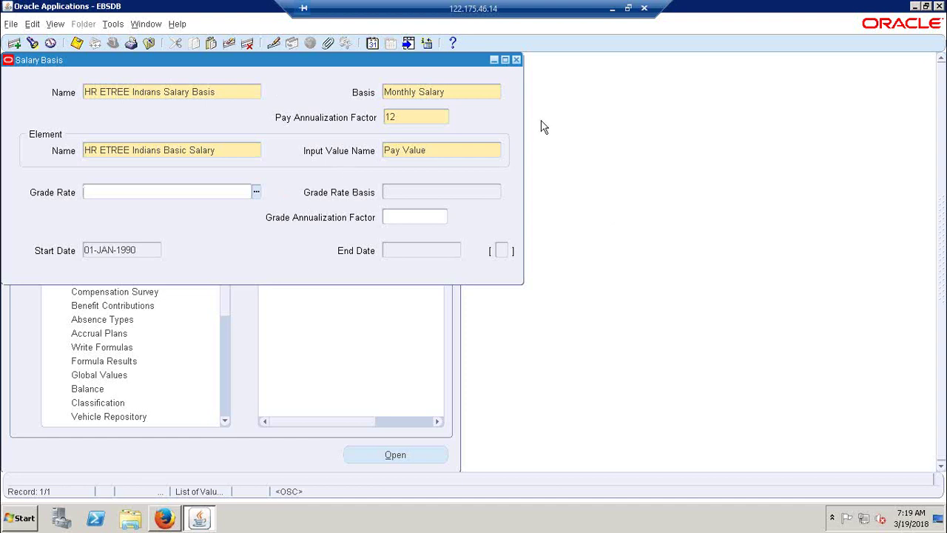
click(609, 11)
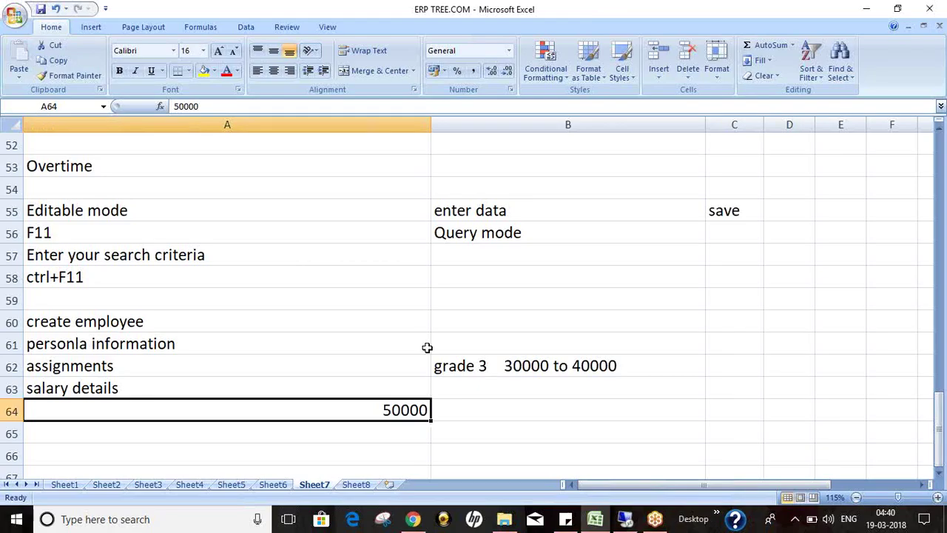
click(454, 410)
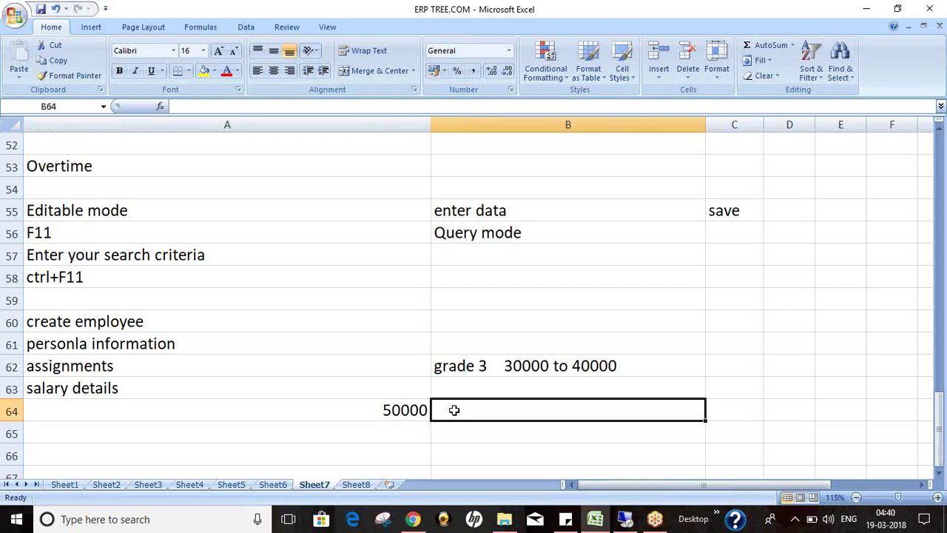
click(625, 518)
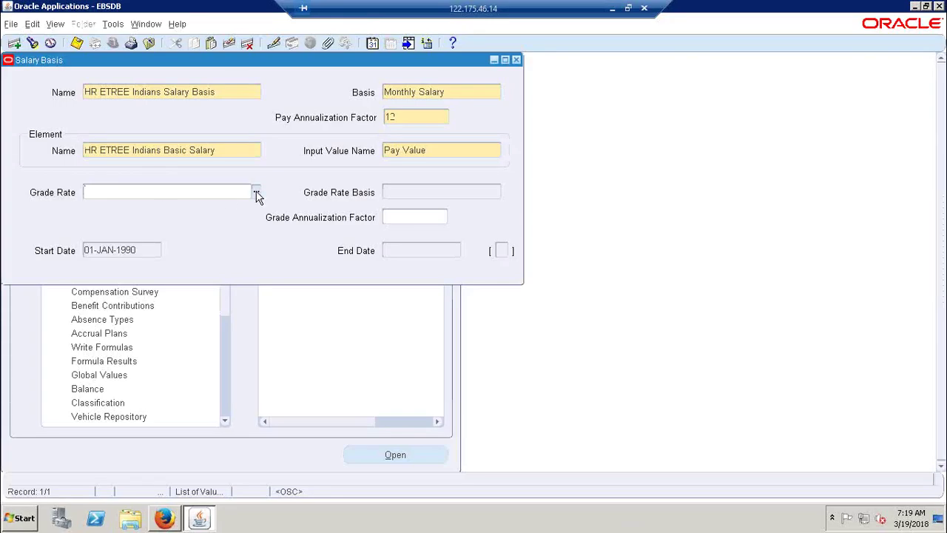
Step: Give the Indians salary basis grade rate HR ETREE Grade Rate with Monthly Salary basis, and save
click(256, 192)
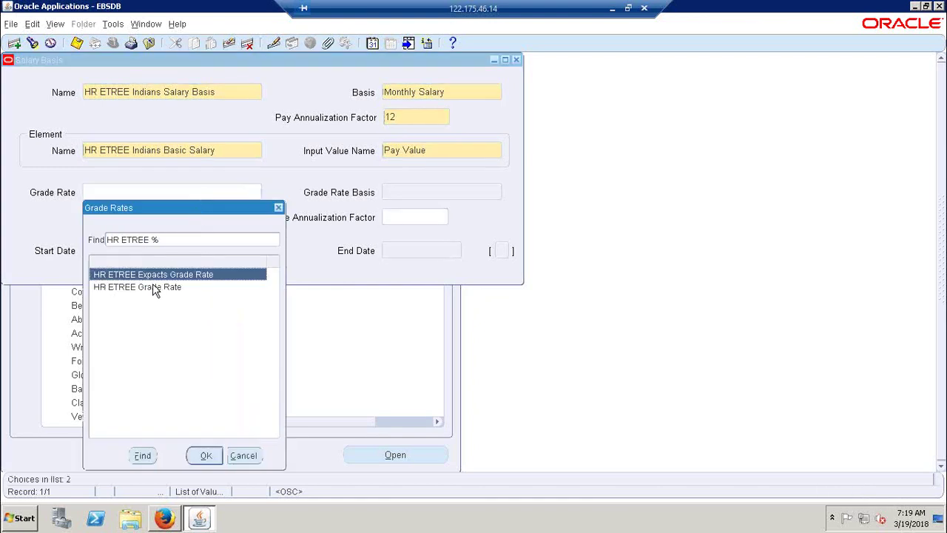
double_click(152, 286)
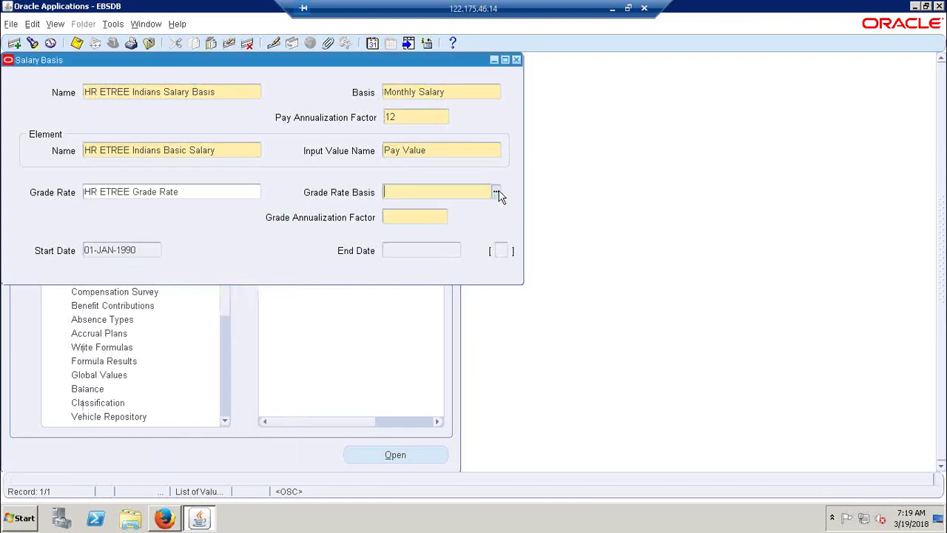
click(497, 194)
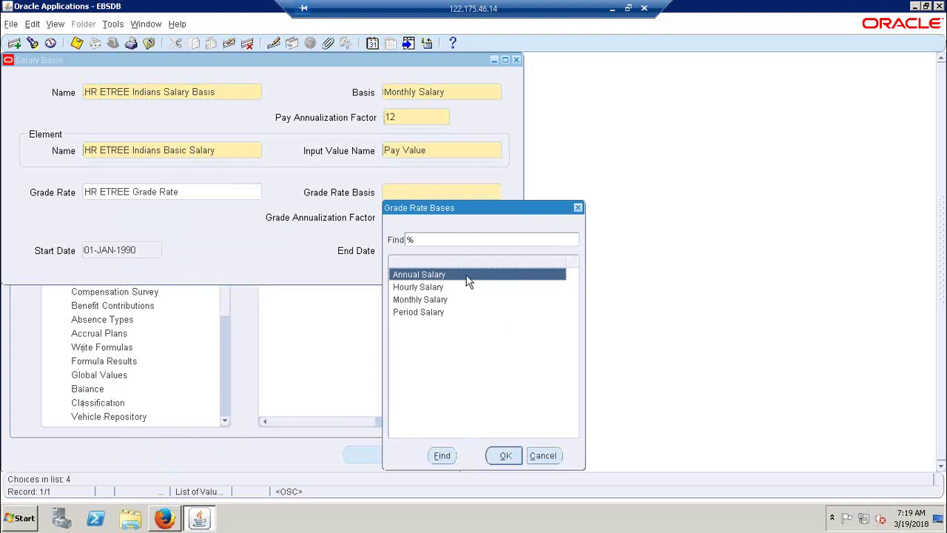
double_click(436, 301)
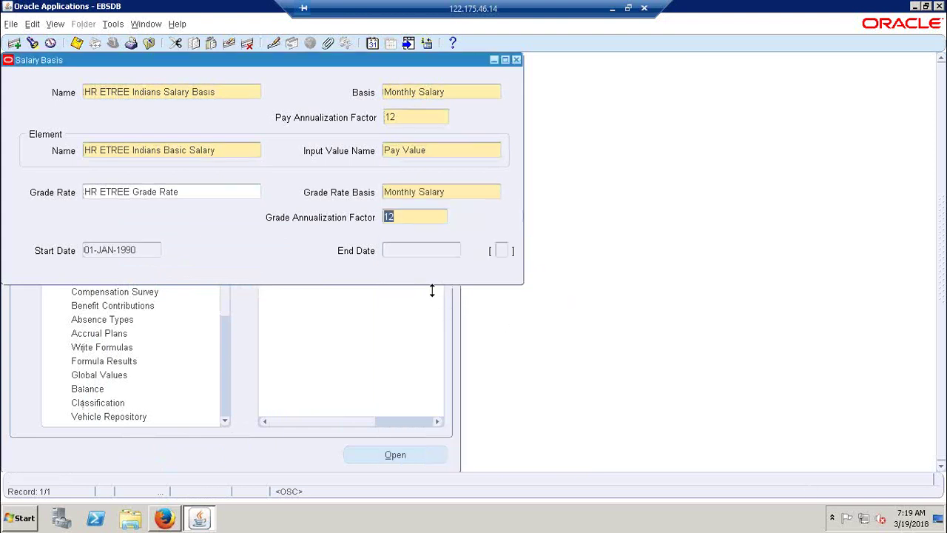
click(77, 43)
click(239, 94)
key(ctrl+c)
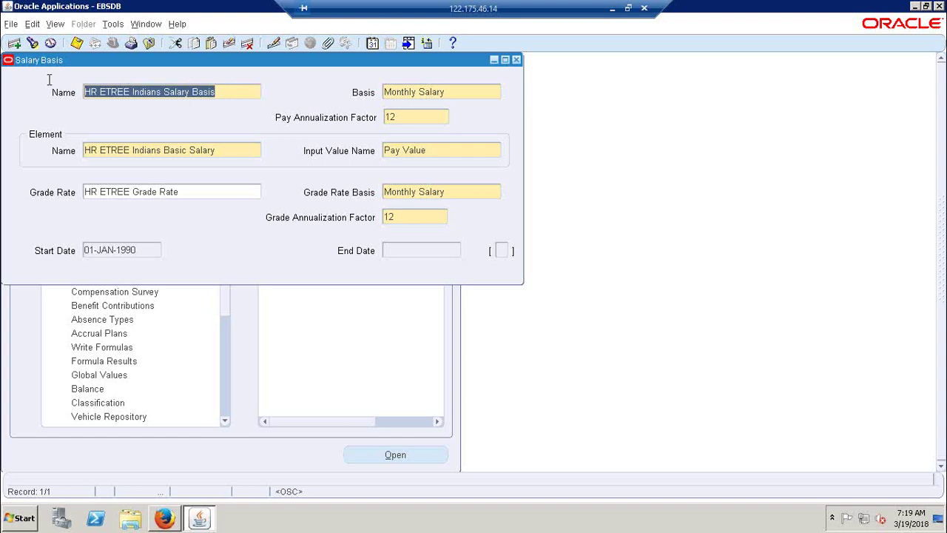
Step: Create a new salary basis 'HR ETREE Expacts Salary Basis' with Monthly Salary basis
click(14, 43)
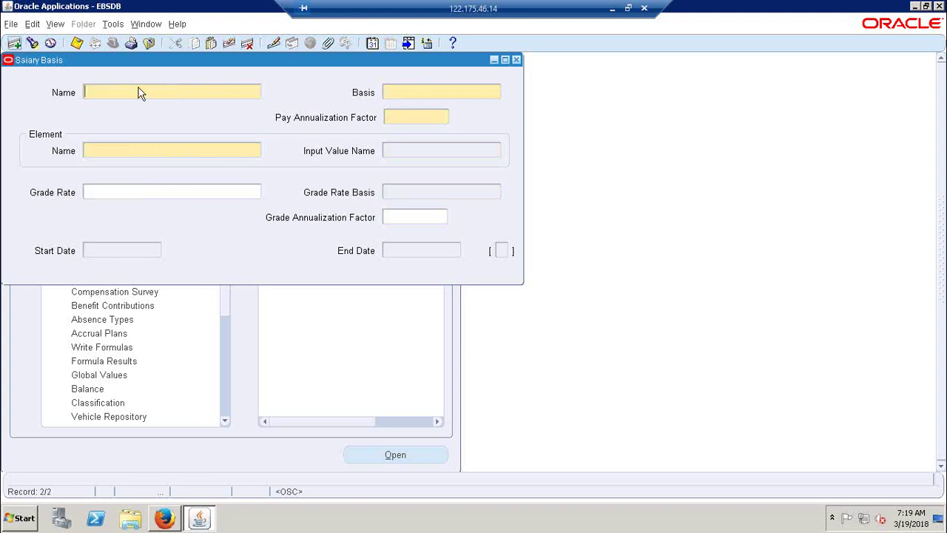
key(ctrl+v)
key(BackSpace)
key(BackSpace)
key(BackSpace)
key(BackSpace)
key(BackSpace)
key(BackSpace)
key(BackSpace)
text(Expacts)
key(Tab)
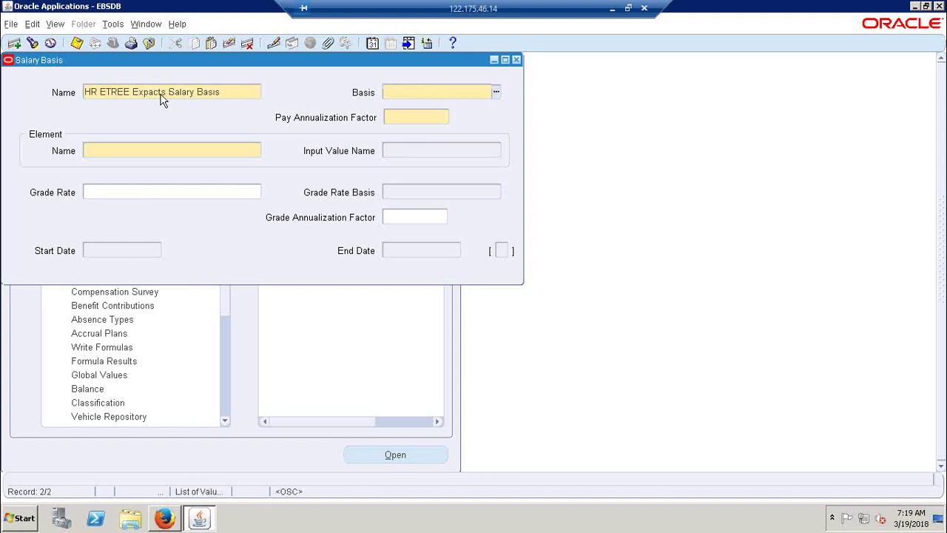
key(ctrl+l)
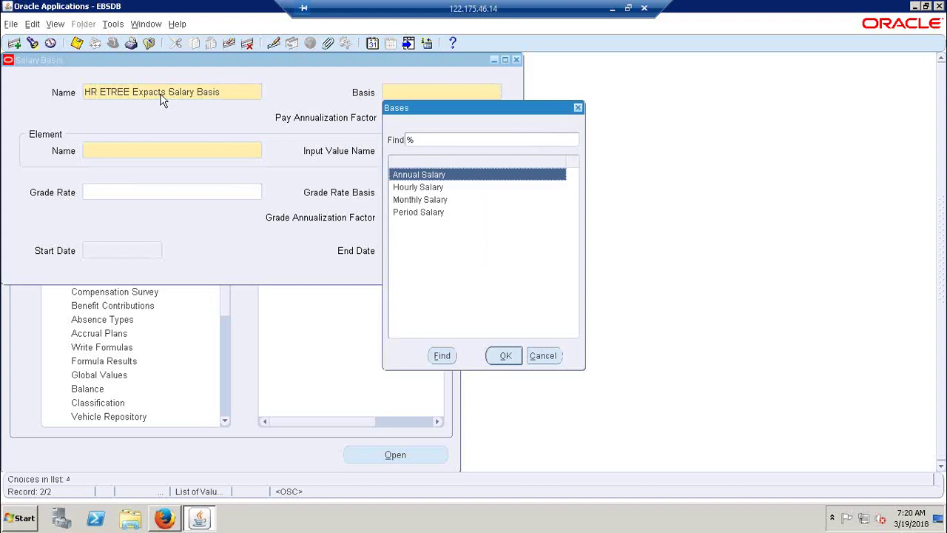
key(Down)
key(Down)
key(Down)
key(Up)
key(Return)
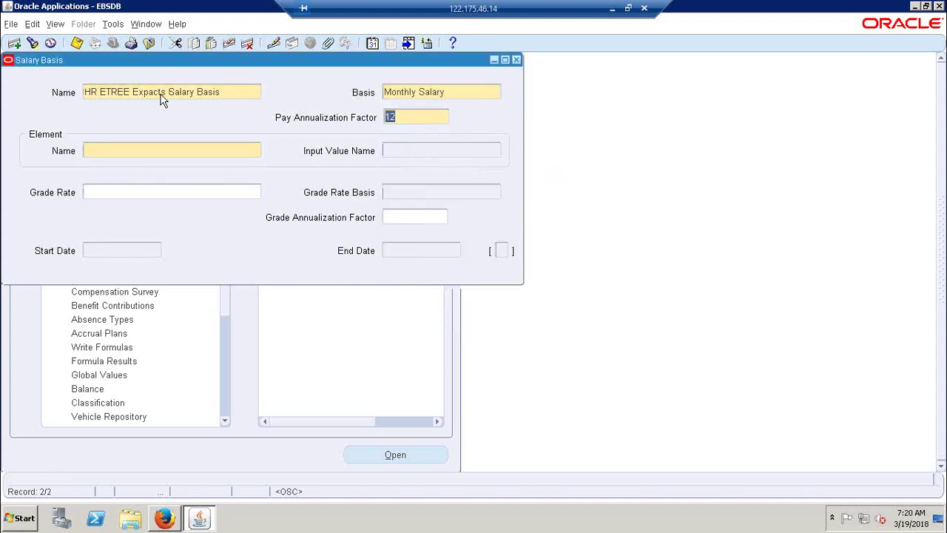
Step: Link it to element HR ETREE Expacts Basic Salary with input value Pay Value
click(148, 150)
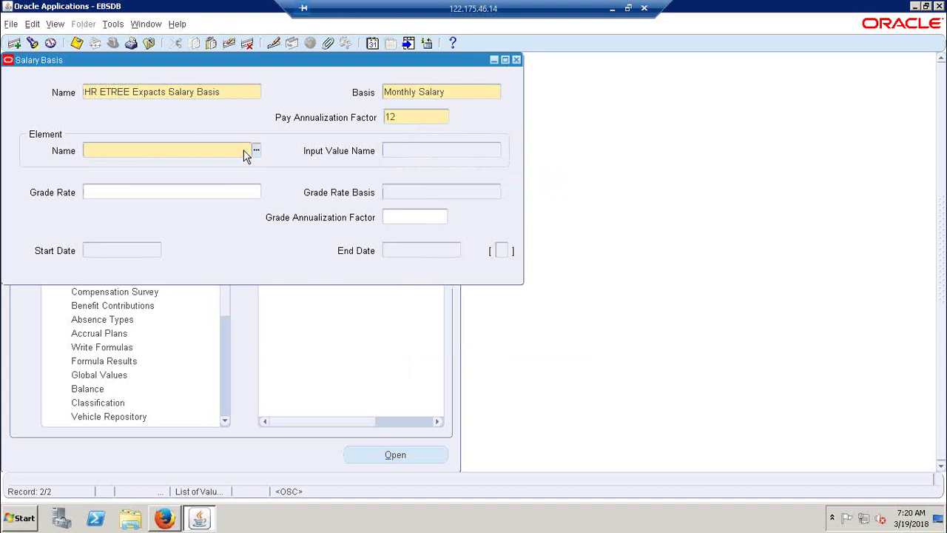
text(HR ETREE)
key(Tab)
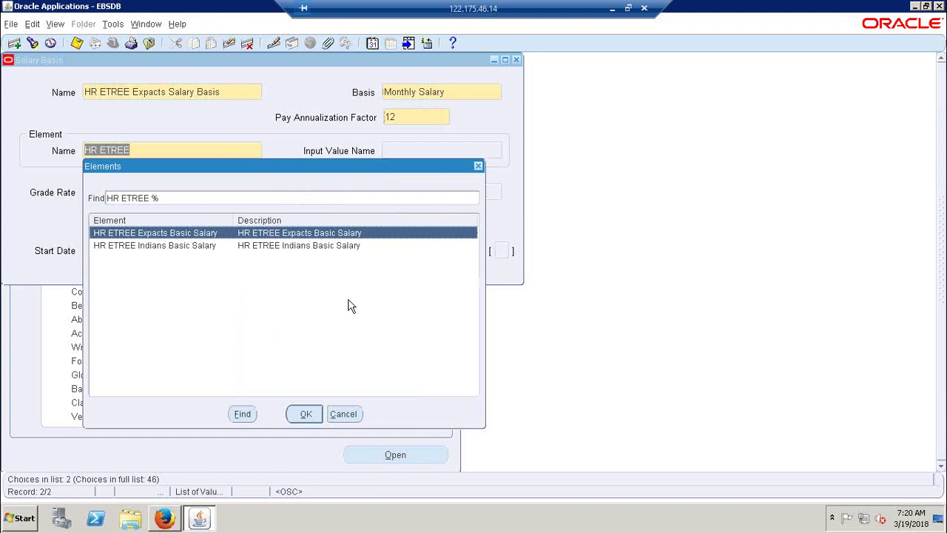
click(308, 416)
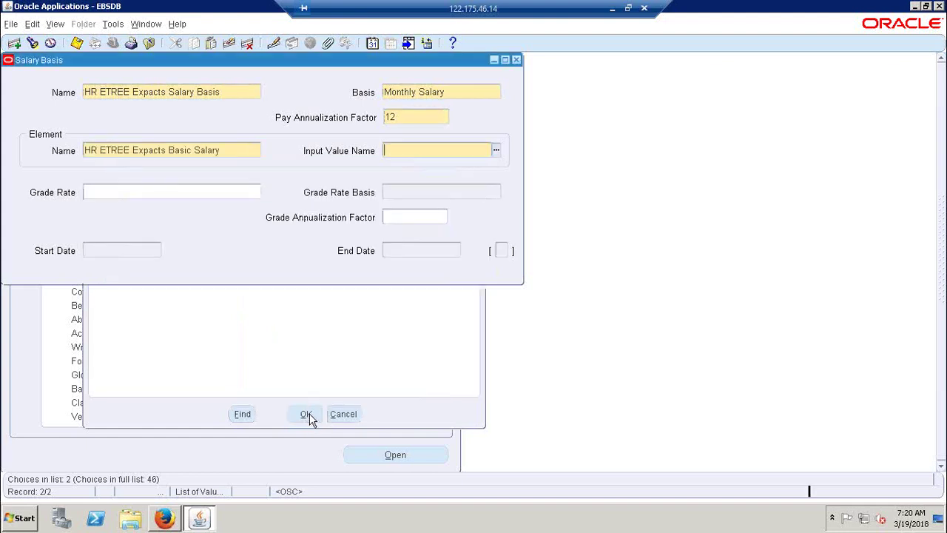
click(496, 150)
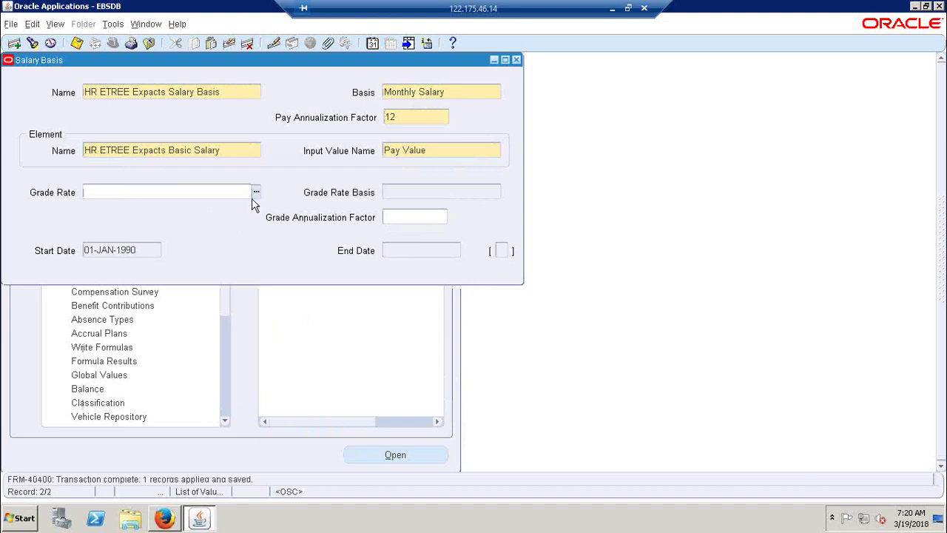
Step: Set grade rate HR ETREE Expacts Grade Rate with Monthly Salary basis, save, and close the window
click(256, 192)
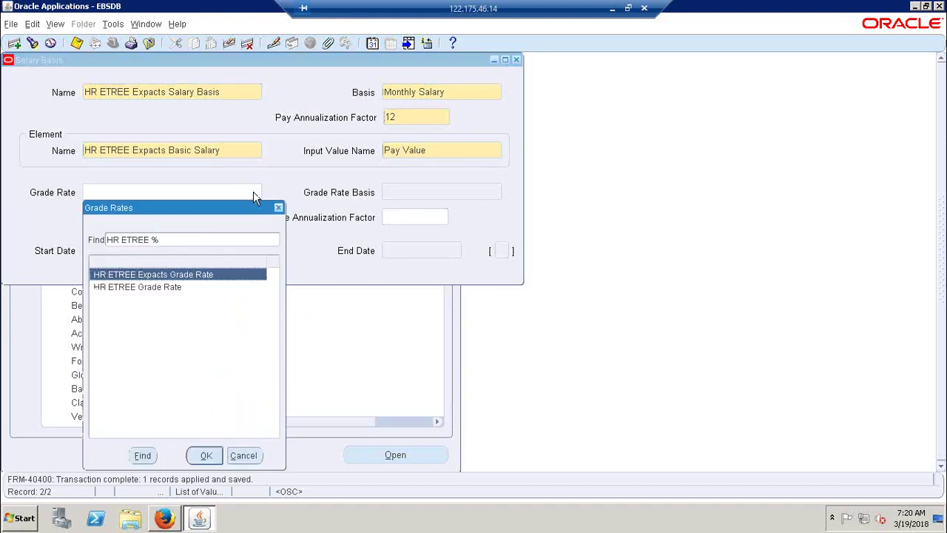
key(Return)
key(ctrl+l)
key(Down)
key(Down)
key(Return)
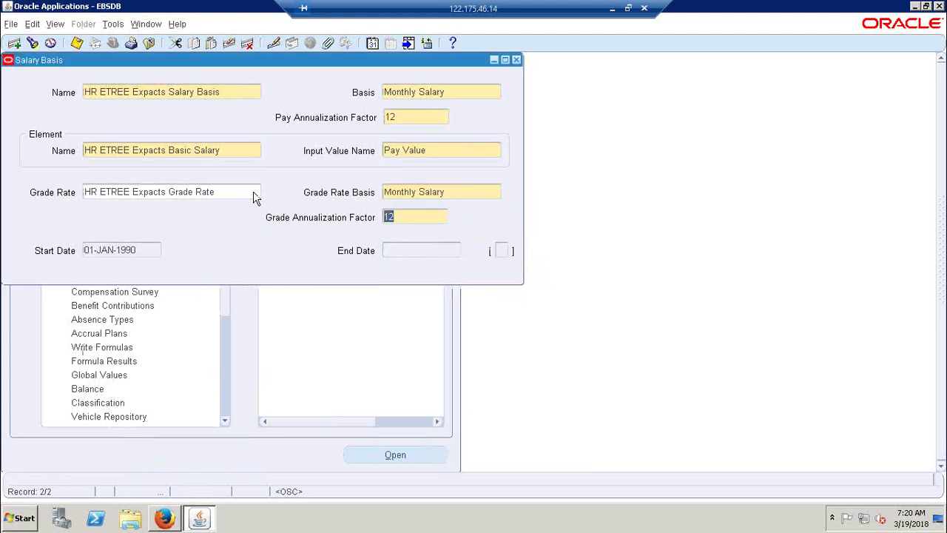
key(ctrl+s)
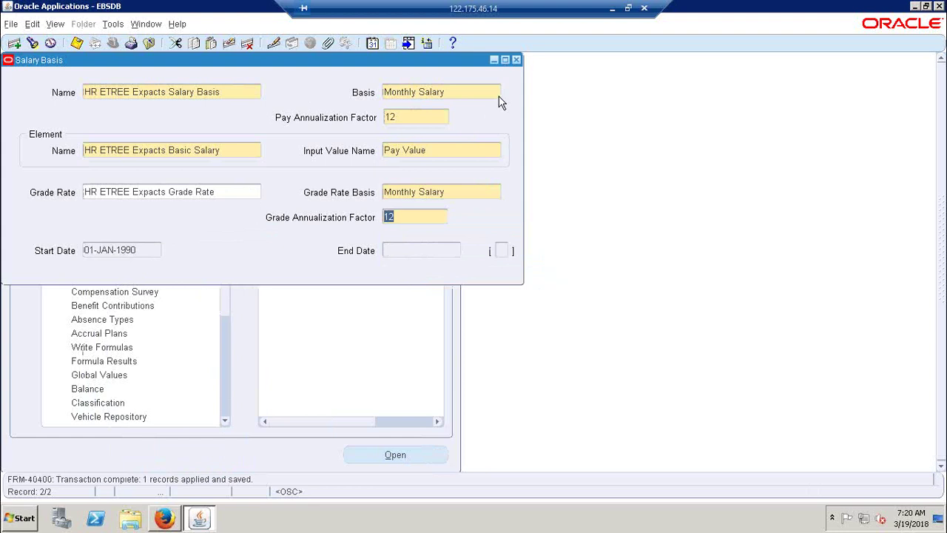
click(517, 60)
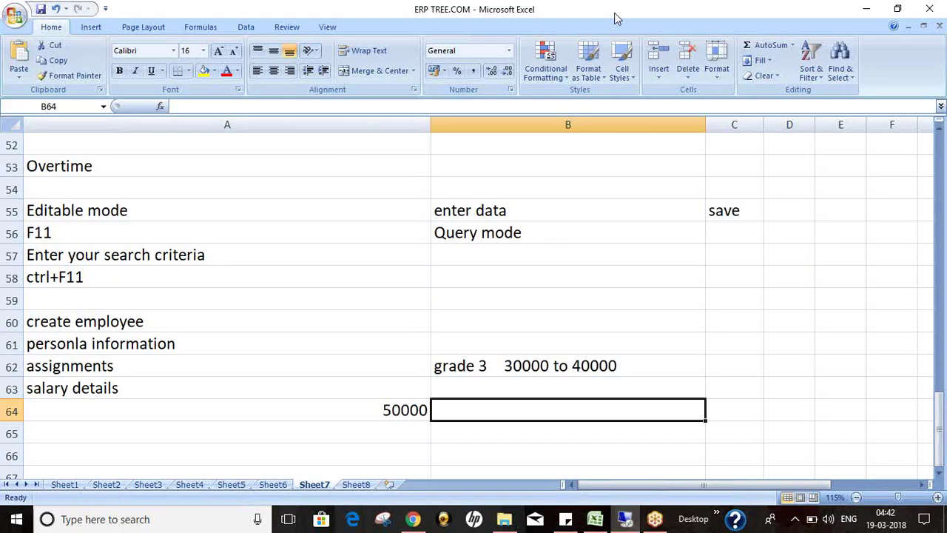
Step: Glance at the Excel notes, then move the Navigator from Element Description down to Link
click(613, 9)
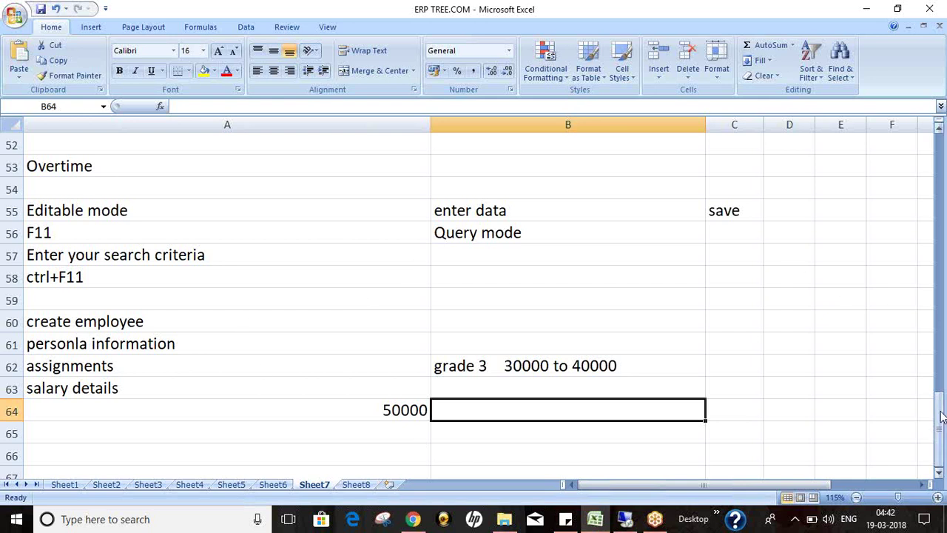
drag(941, 417, 943, 433)
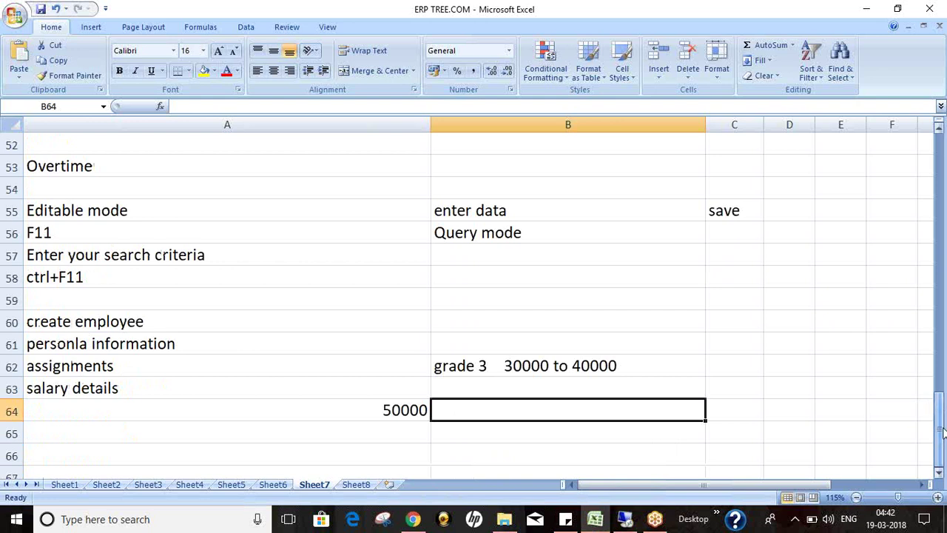
click(626, 519)
click(116, 253)
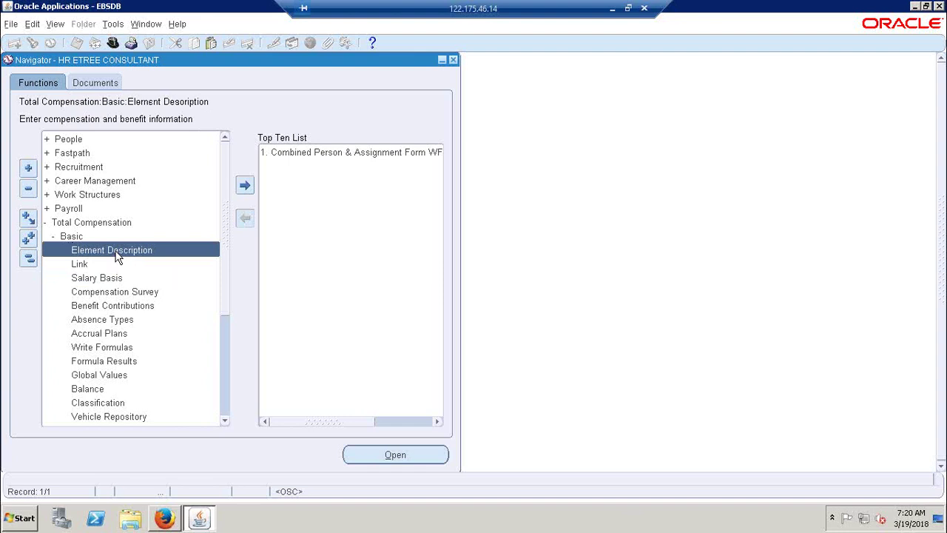
key(Down)
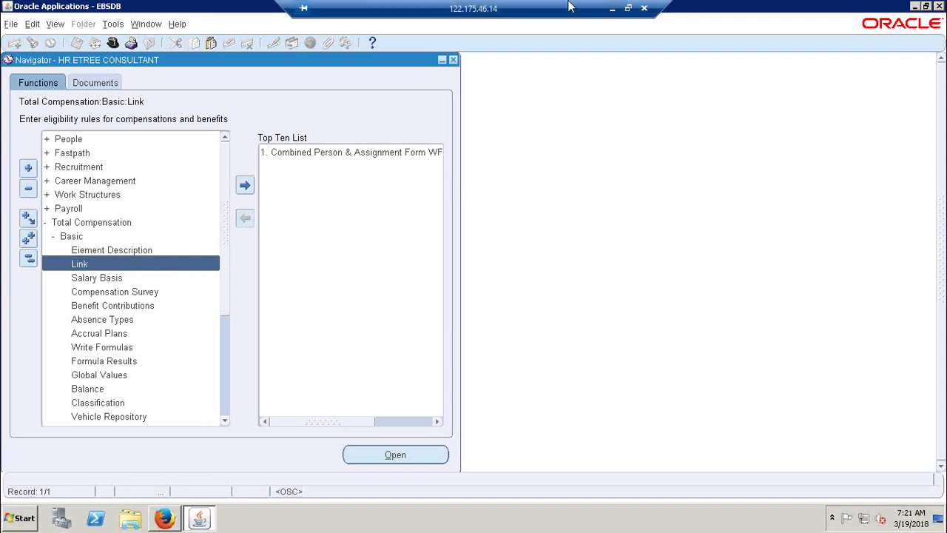
Step: Review the Excel notes from the 50000 cell down to the Indians salary basis note
click(614, 9)
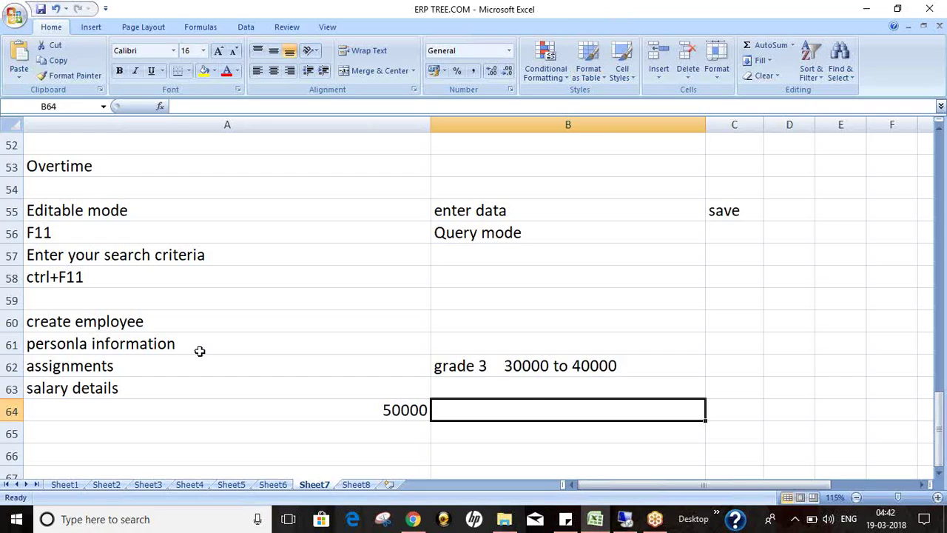
key(Left)
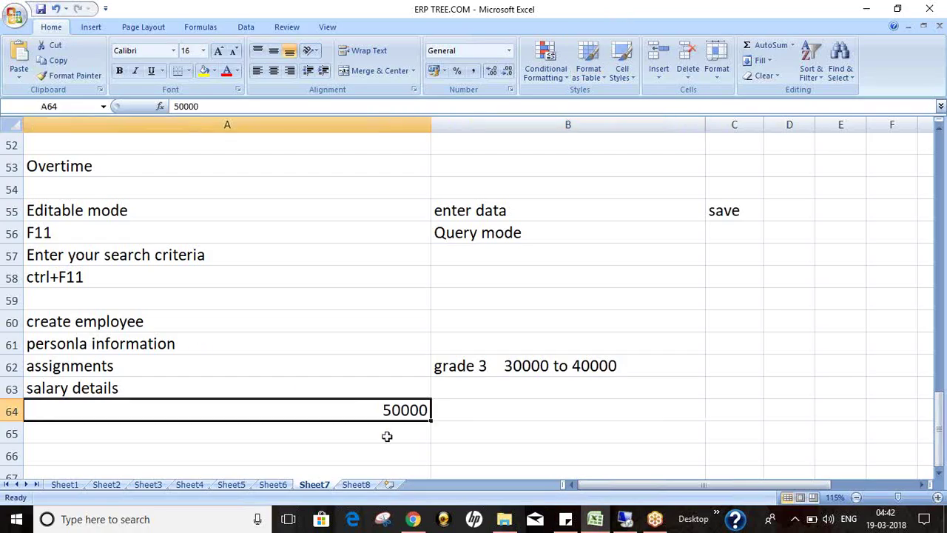
key(Down)
key(Down)
key(Down)
key(Down)
key(Up)
key(Up)
key(Up)
key(Up)
key(Up)
key(Up)
key(Up)
key(Up)
key(Up)
key(Up)
key(Up)
key(Up)
key(Up)
key(Up)
key(Up)
key(Up)
key(Up)
key(Up)
key(Up)
key(Up)
key(Up)
key(Up)
key(Up)
key(Down)
key(Down)
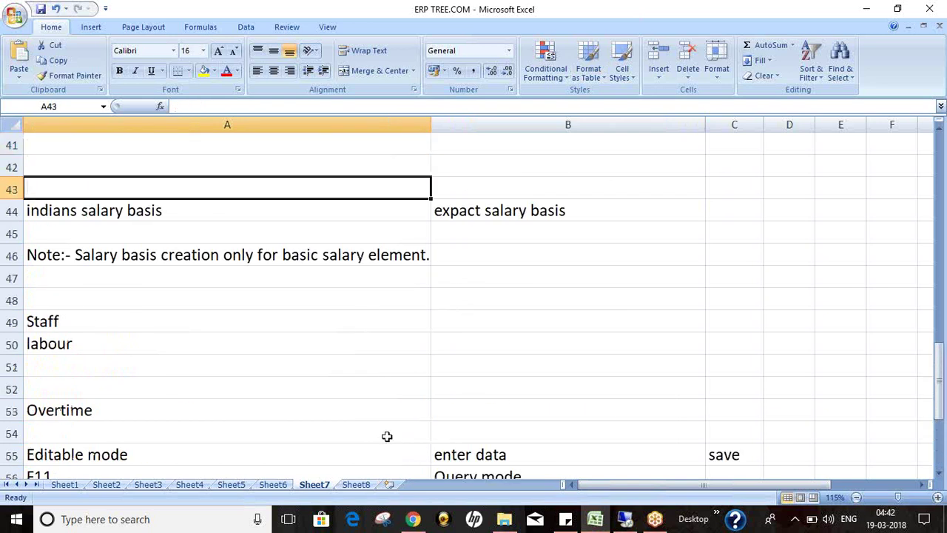
key(Down)
key(Down)
key(Down)
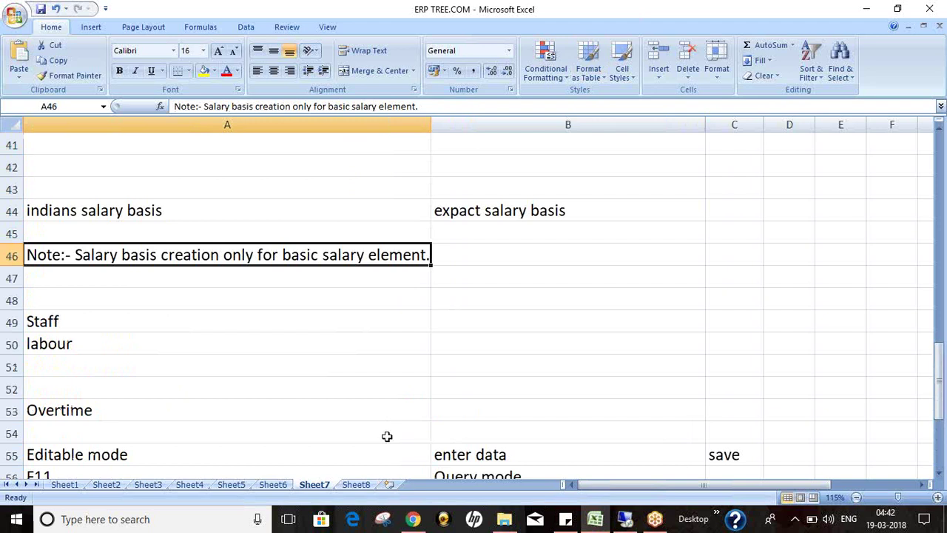
click(622, 518)
Step: Open the Element Link form and change the effective date to 01-JAN-1990
double_click(171, 265)
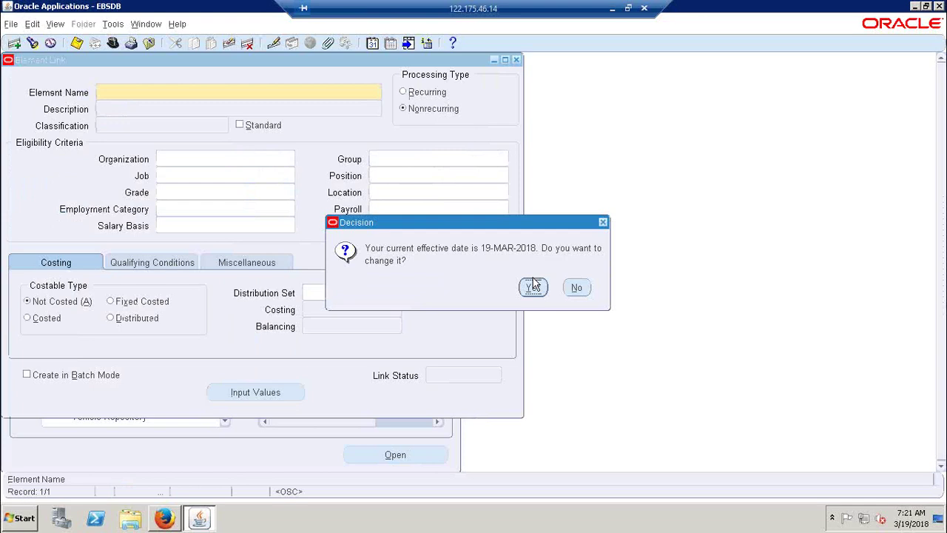
key(Return)
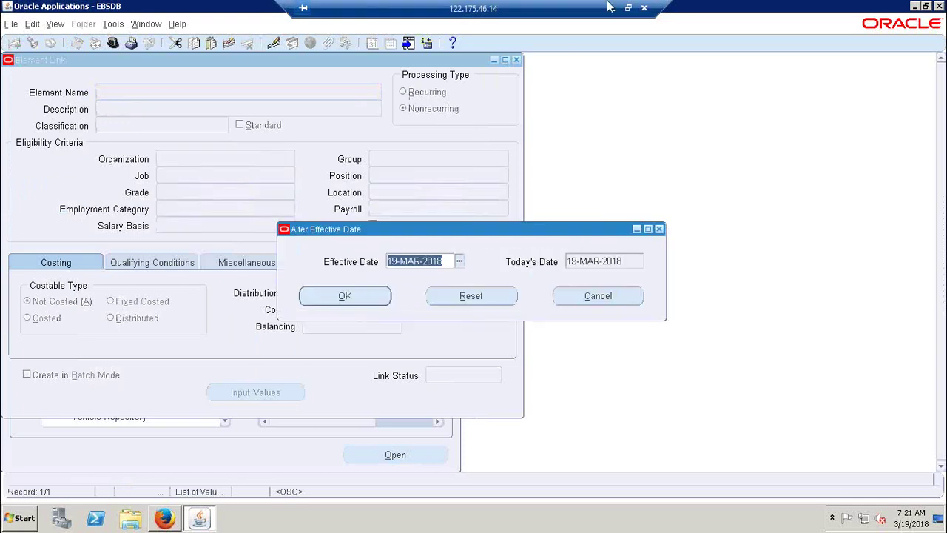
click(612, 9)
click(519, 215)
click(550, 299)
click(625, 521)
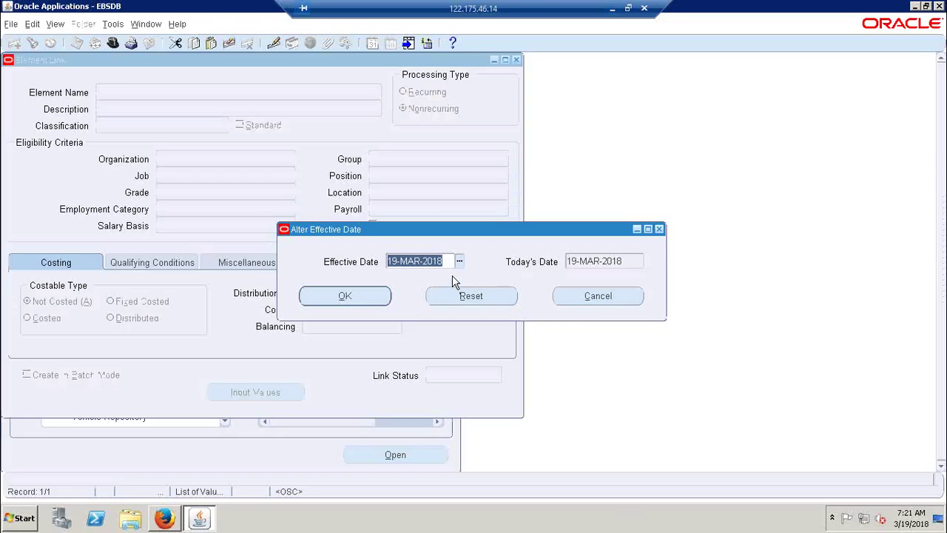
text(01JAN)
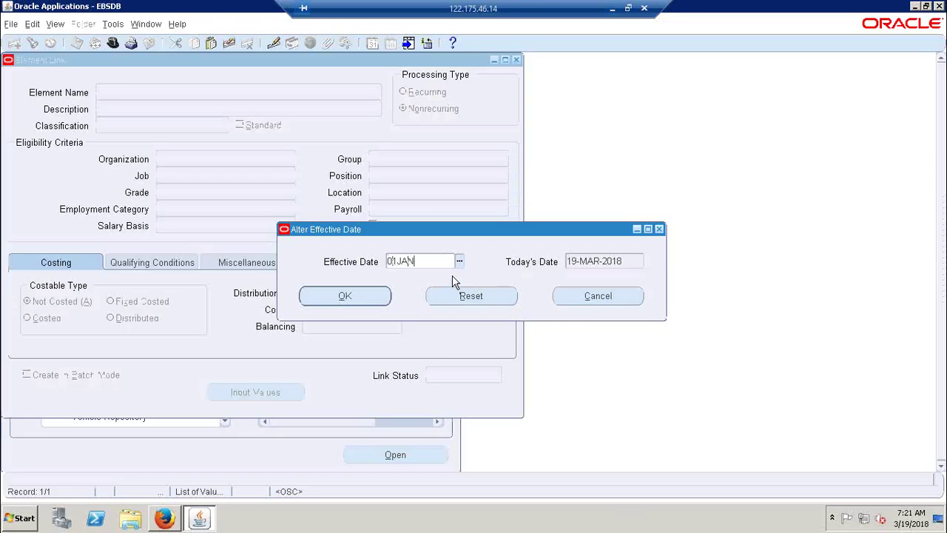
text(1990)
key(Return)
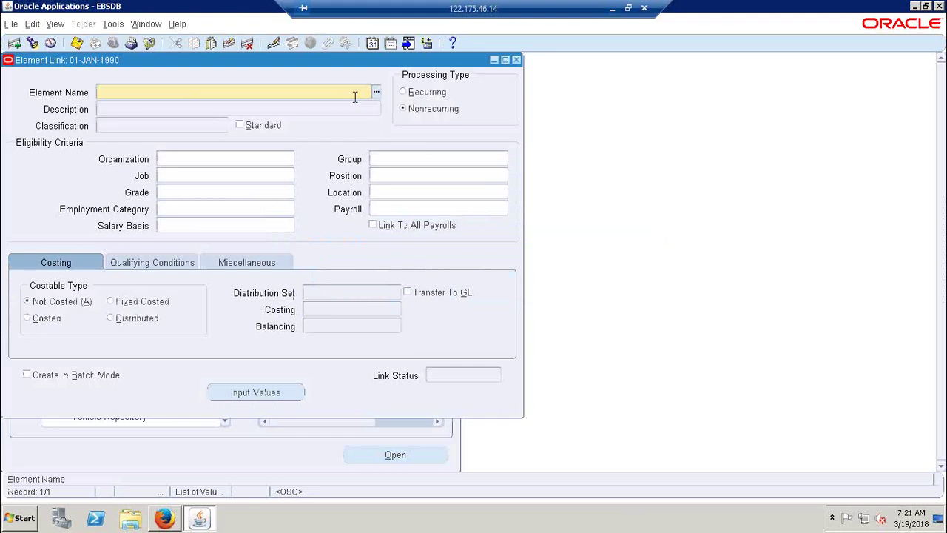
Step: Choose HR ETREE Indians Basic Salary as the element name and move the form aside
text(HR ETREE)
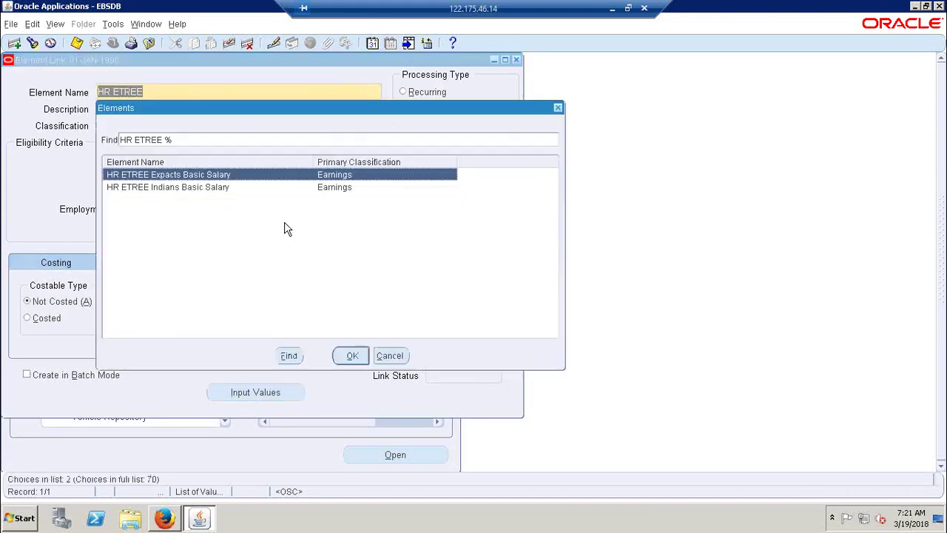
click(181, 189)
click(351, 354)
click(229, 158)
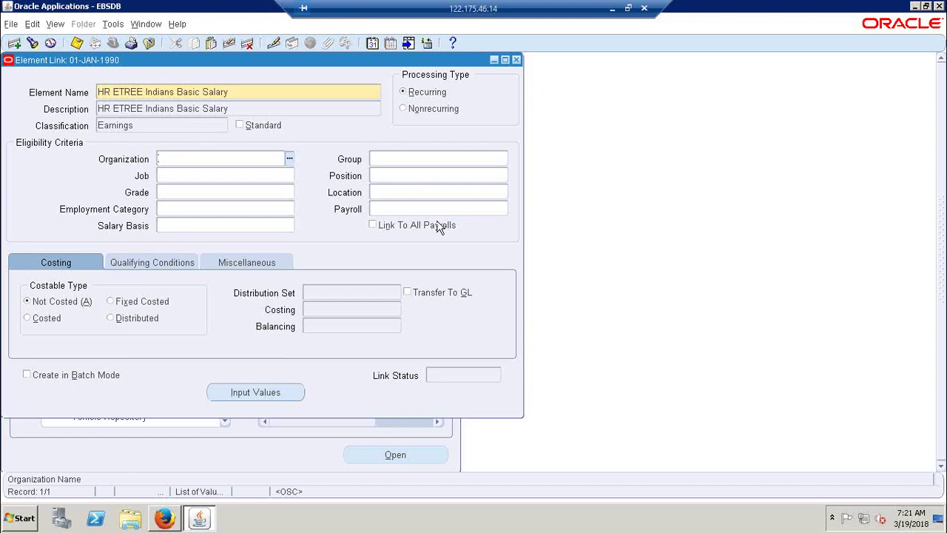
drag(249, 59, 336, 90)
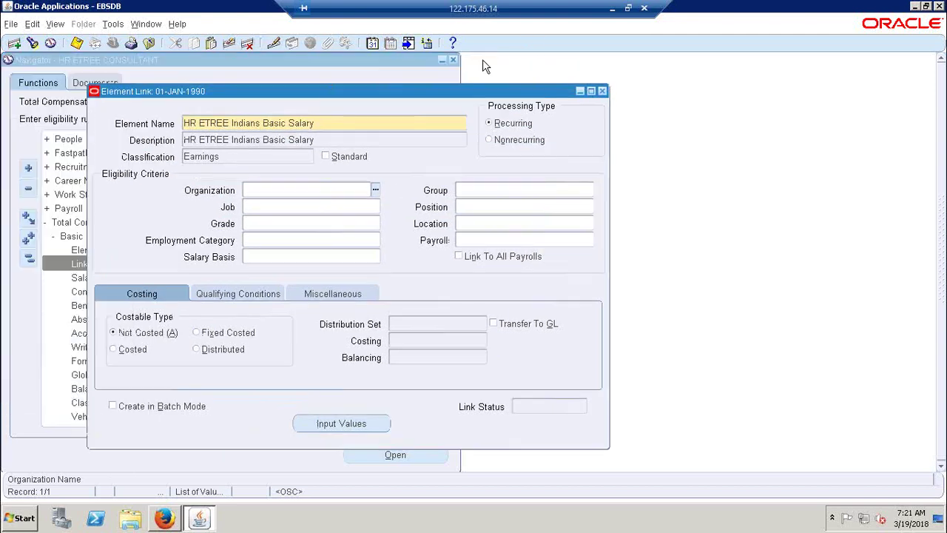
Step: In the Excel notes, enter 'indian basic salary' in cell A67
click(611, 9)
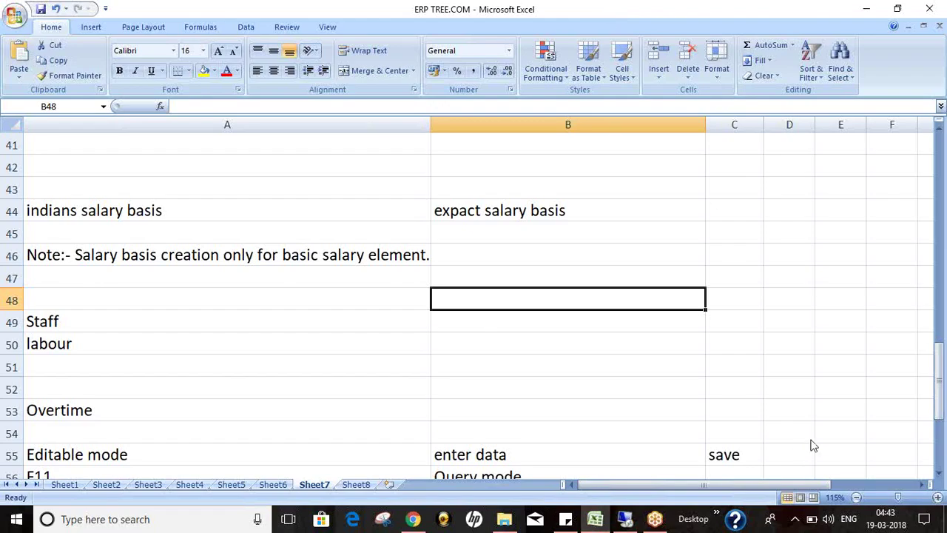
click(940, 384)
click(942, 474)
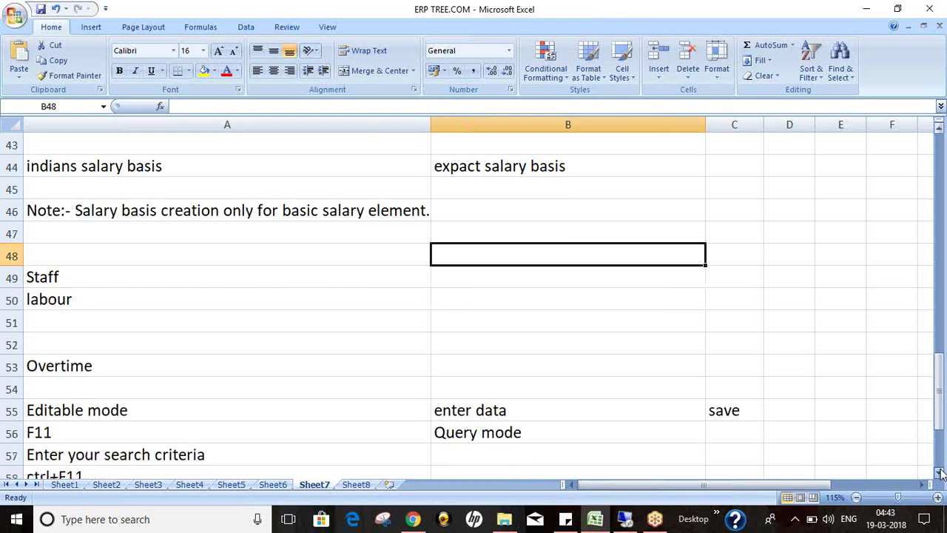
scroll(941, 474, down, 5)
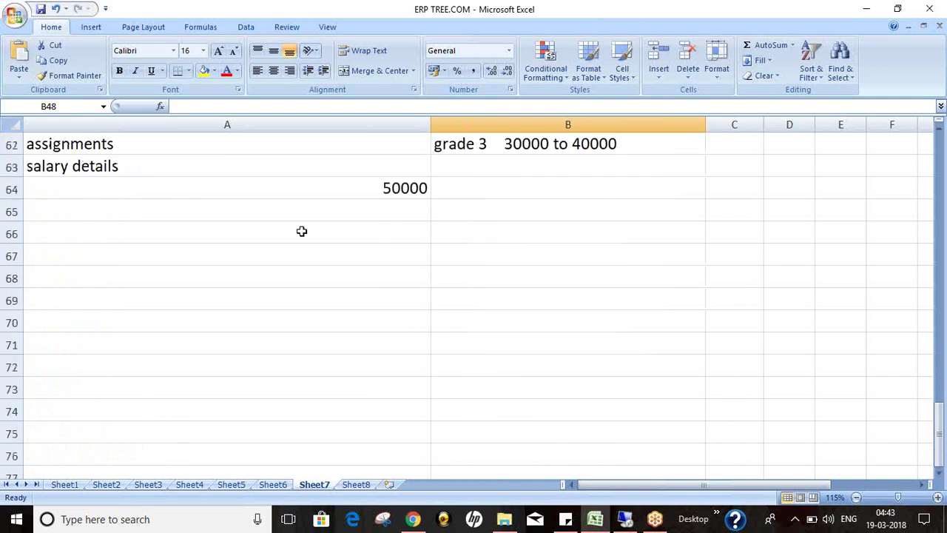
click(274, 211)
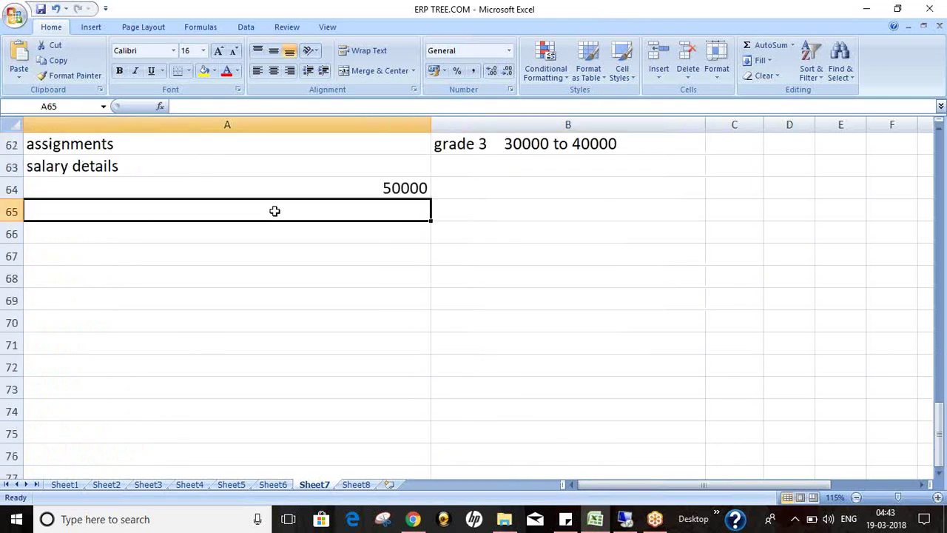
key(Down)
key(Down)
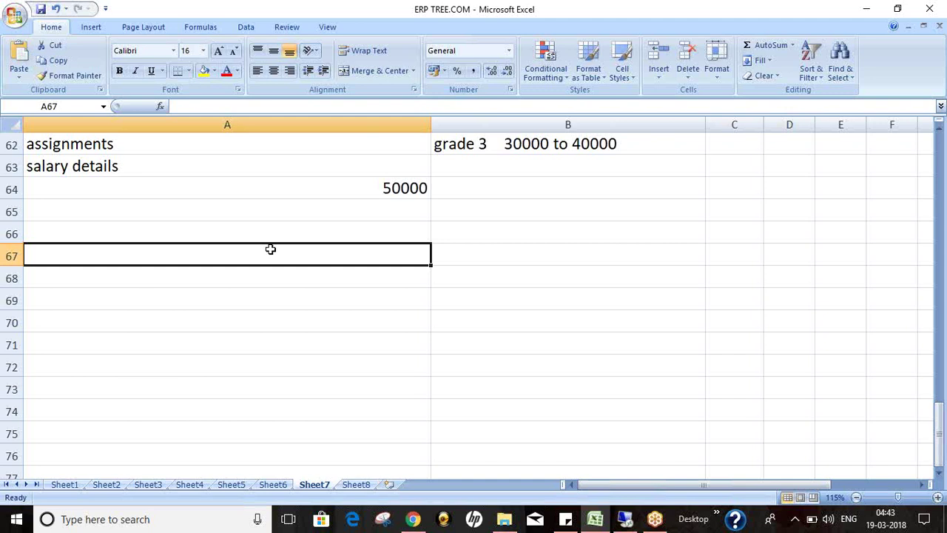
text(india)
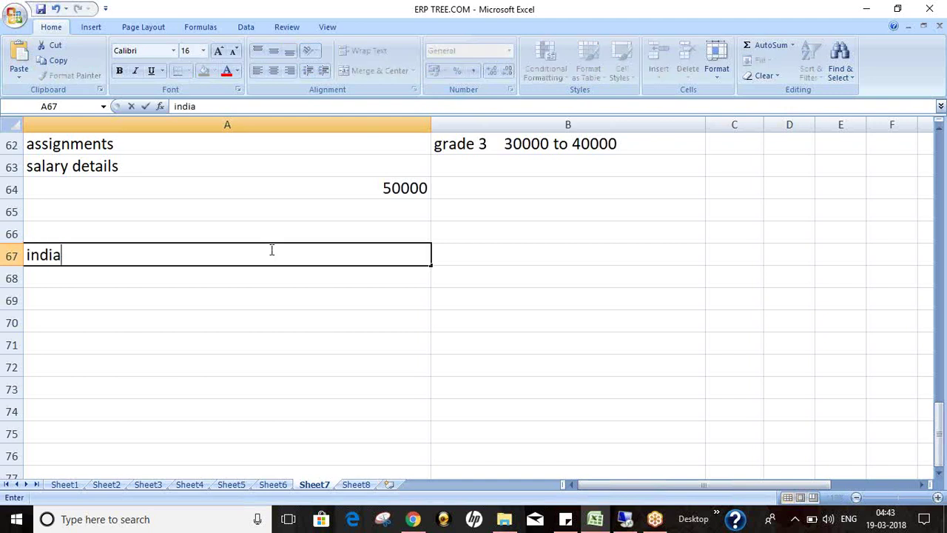
text(n basic)
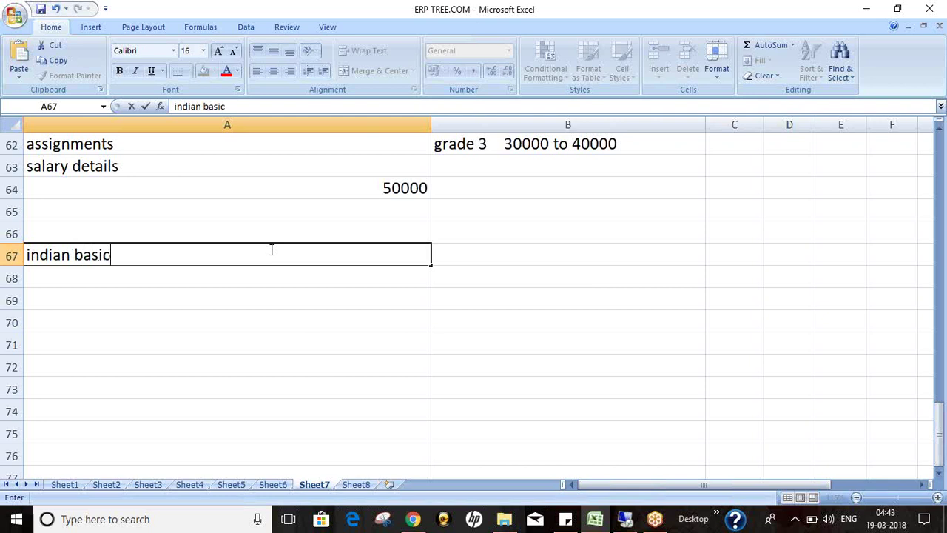
text( salary)
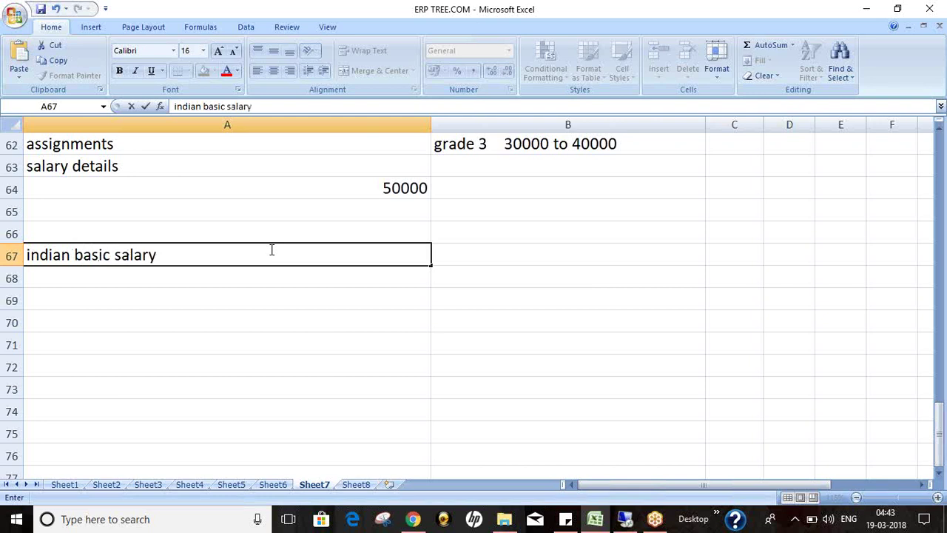
click(270, 250)
Step: Enter 'expacts basic salary' in cell A68
key(Down)
text(ex)
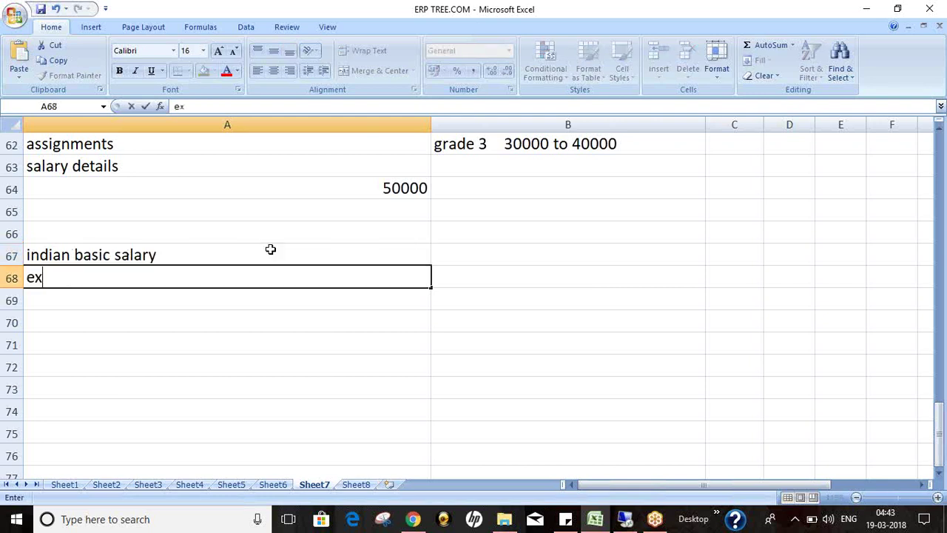
text(pacts basix)
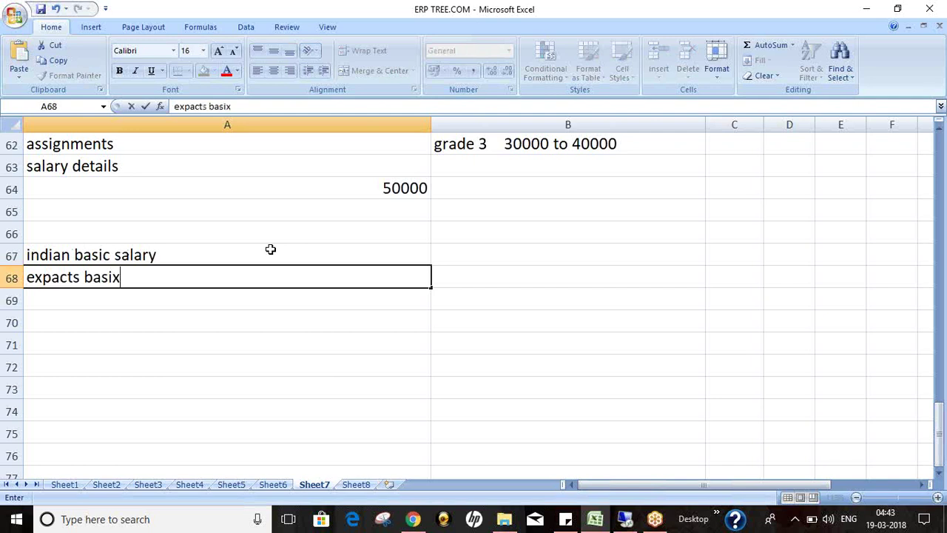
key(BackSpace)
text(c salary)
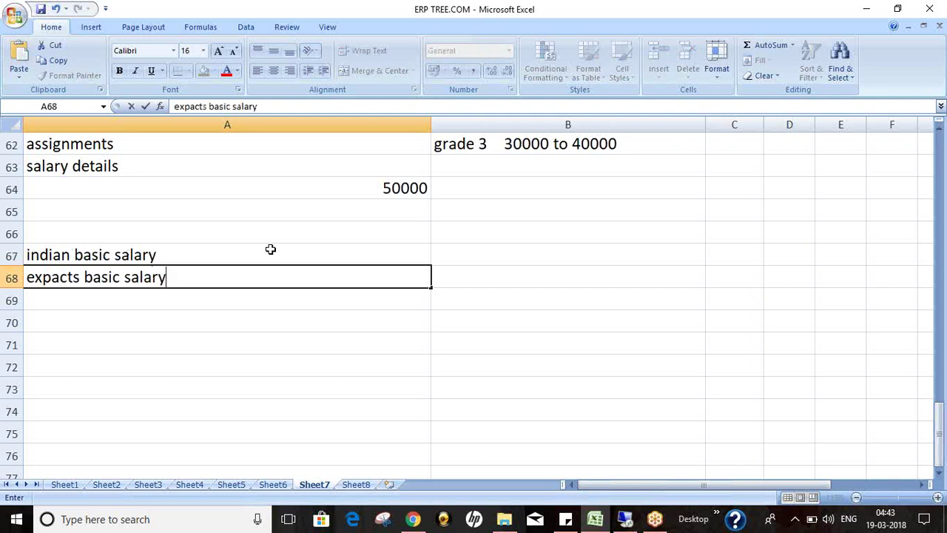
key(Return)
key(Up)
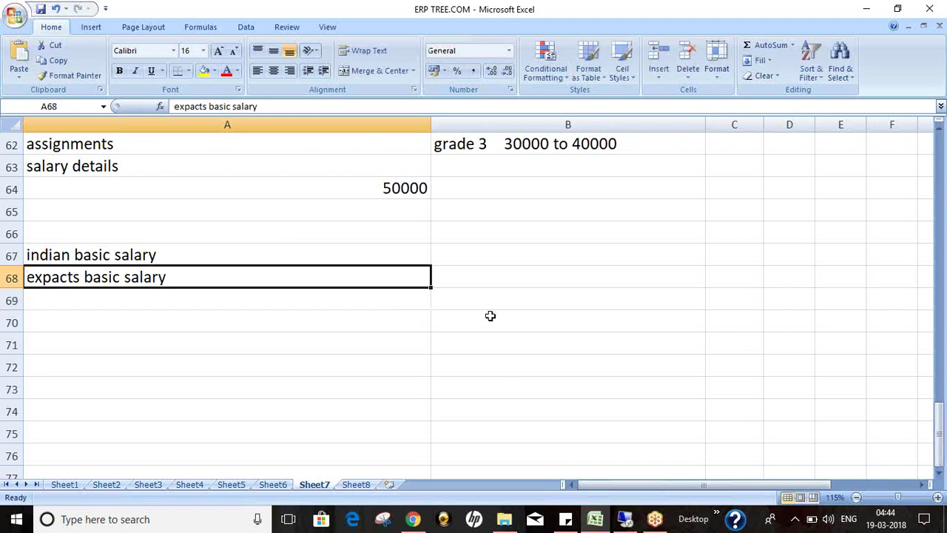
click(624, 520)
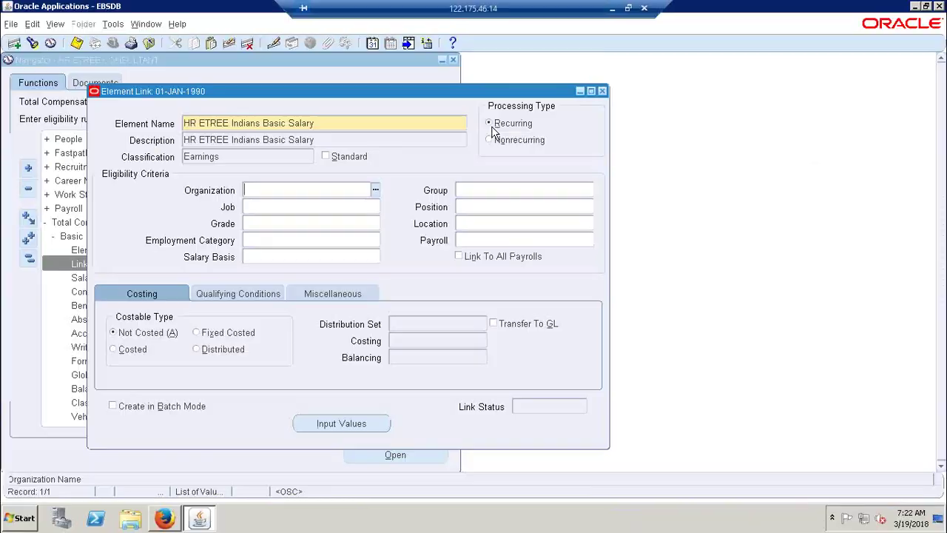
drag(336, 99, 427, 99)
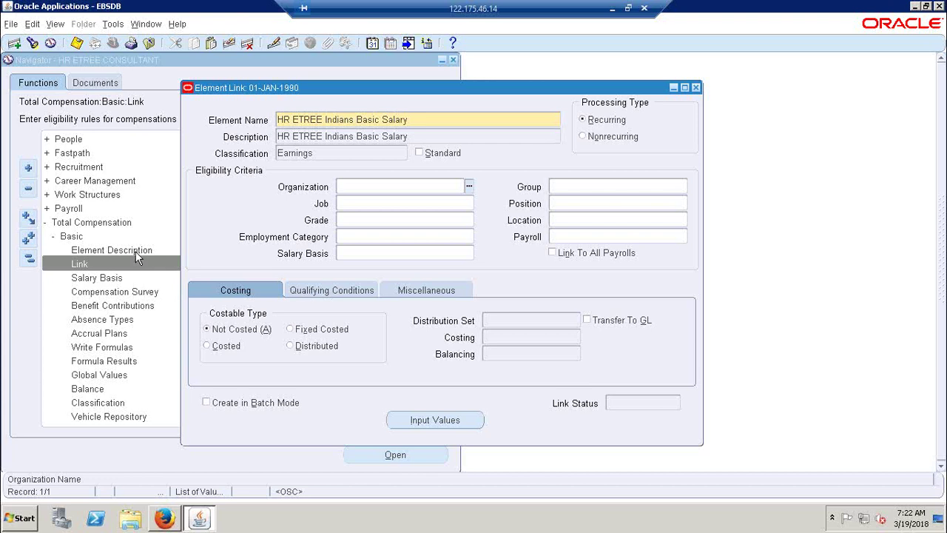
click(612, 9)
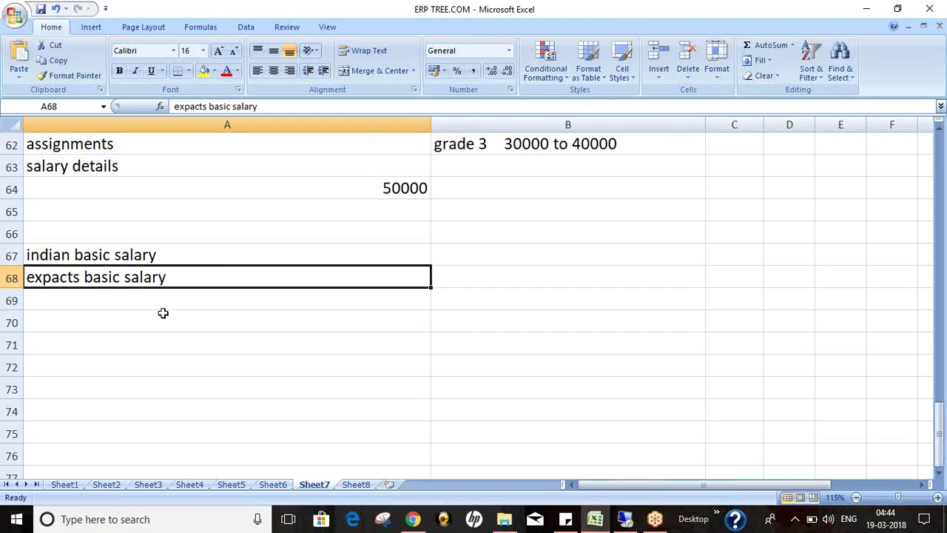
Step: Number cells A70 to A72 as 1, 2 and 3
click(165, 313)
text(1)
key(Return)
text(2)
key(Return)
text(3)
key(Return)
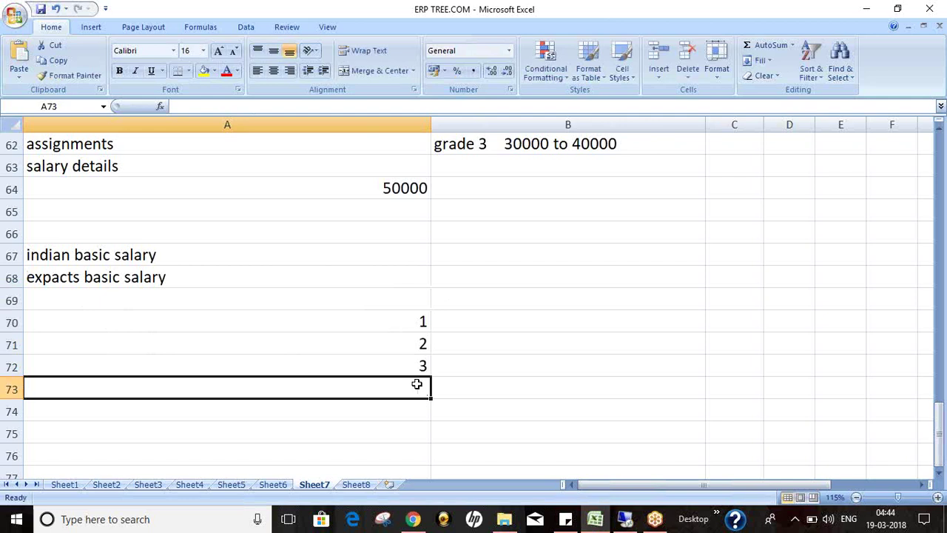
Step: Select the numbered cells, the basic salary labels and cell B70 to review the layout
drag(420, 322, 422, 365)
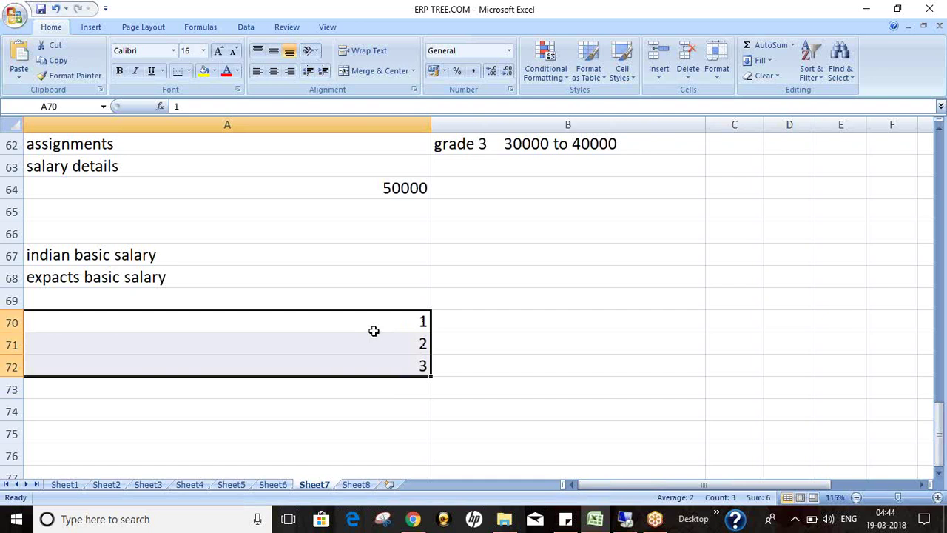
click(488, 334)
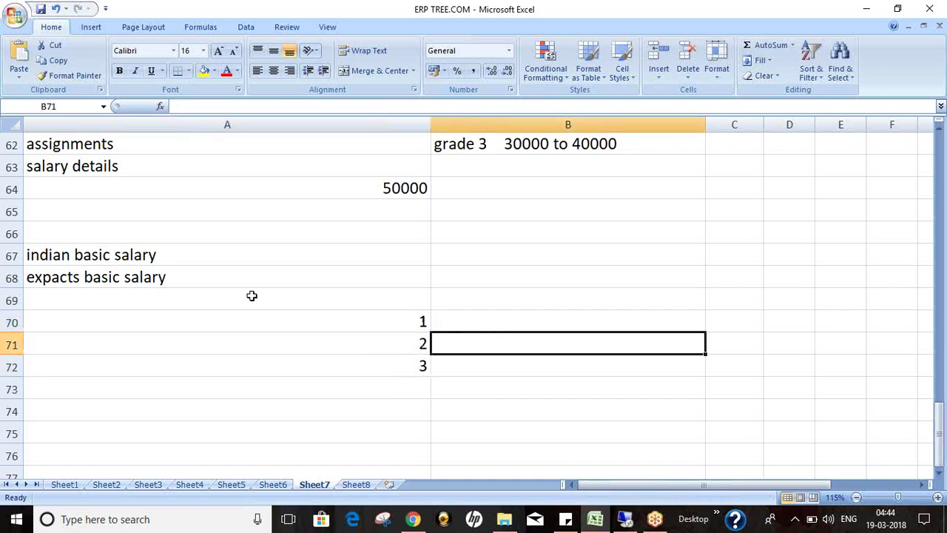
click(188, 281)
click(406, 330)
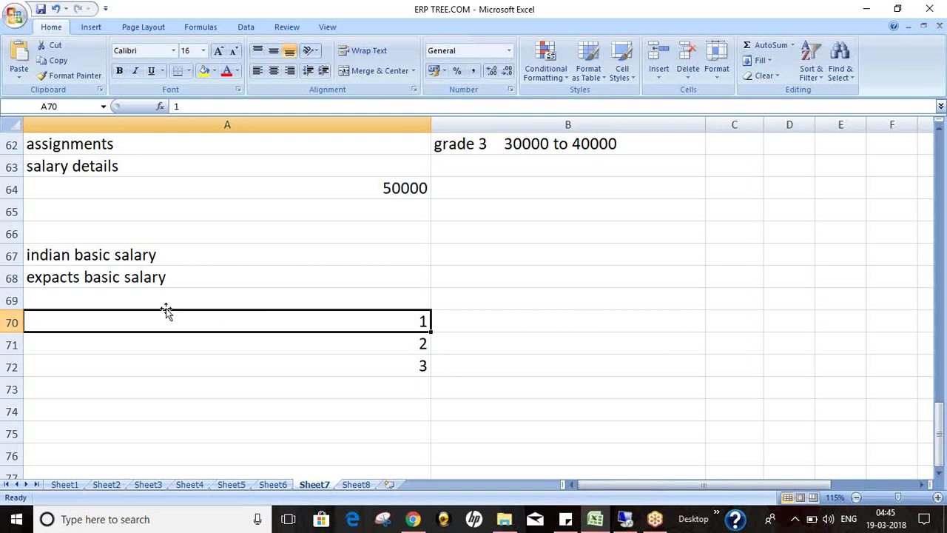
click(142, 274)
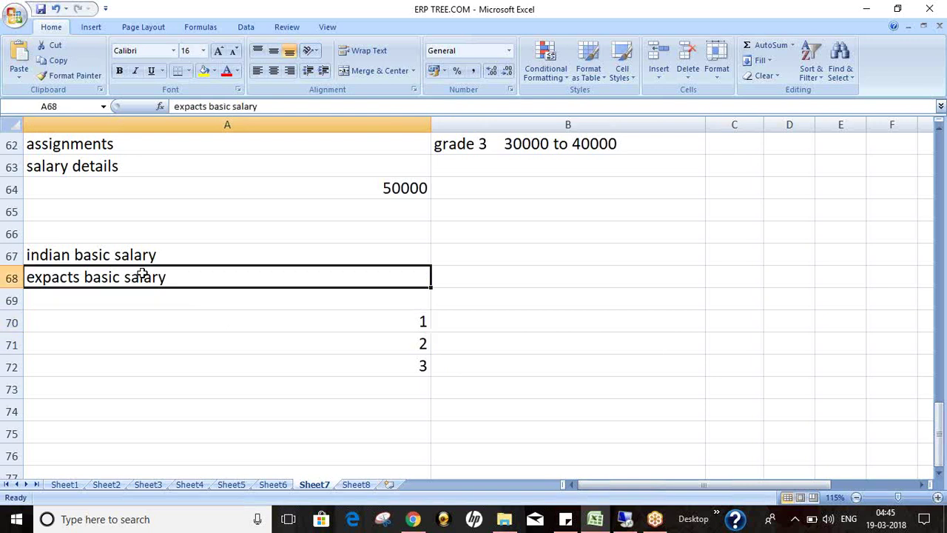
click(459, 330)
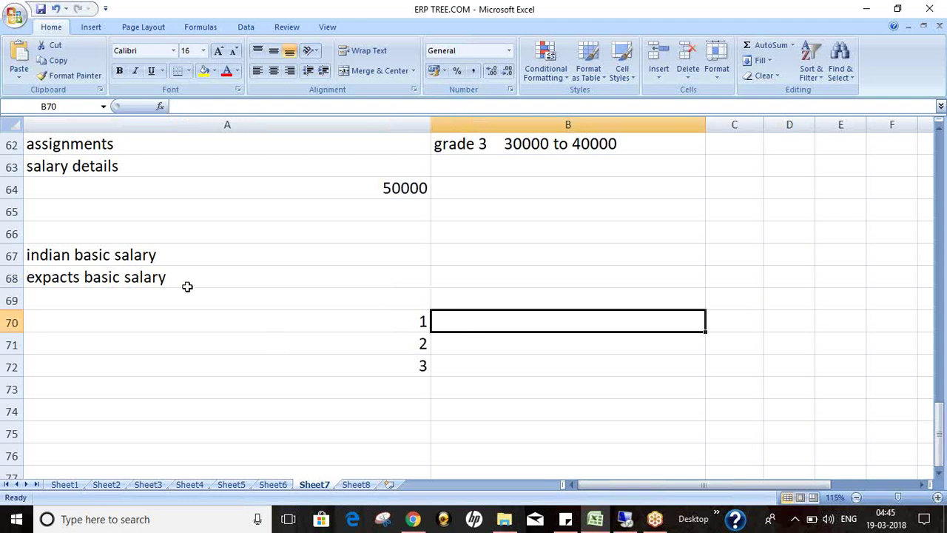
click(163, 259)
click(481, 330)
Step: Enter 1000 in cell B70 beside the number 1
click(250, 278)
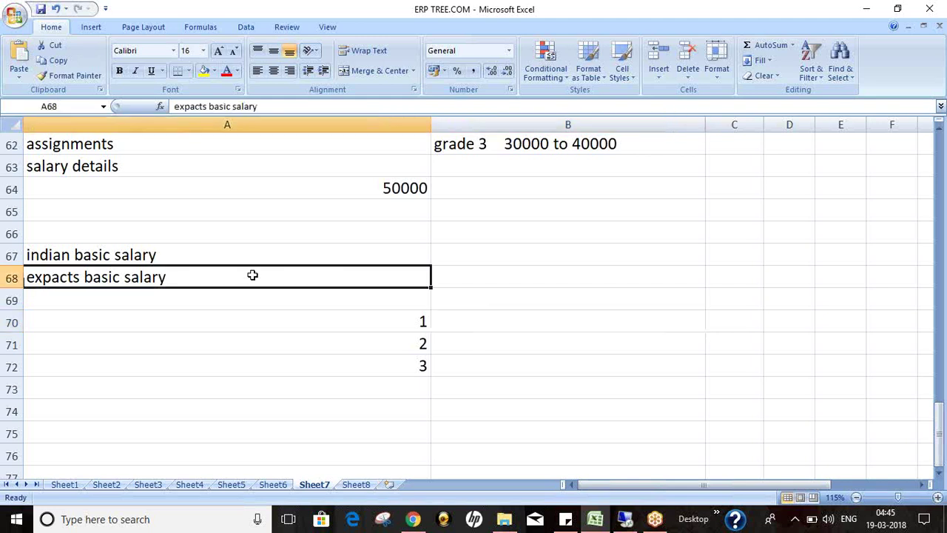
click(473, 319)
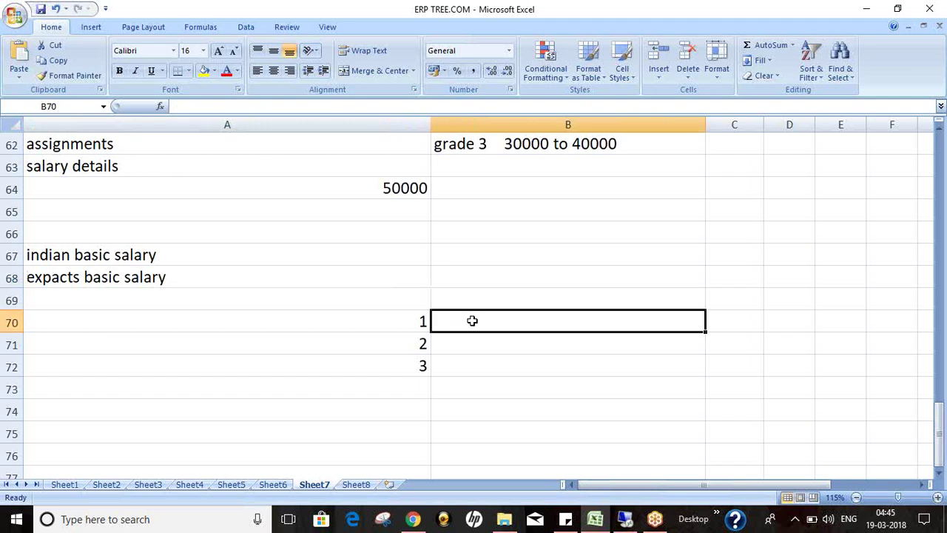
text(1000)
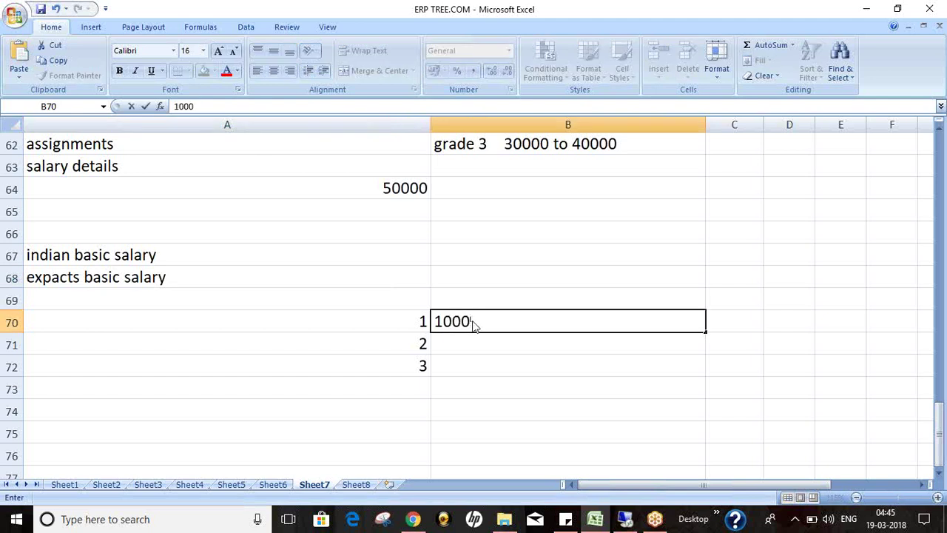
key(Return)
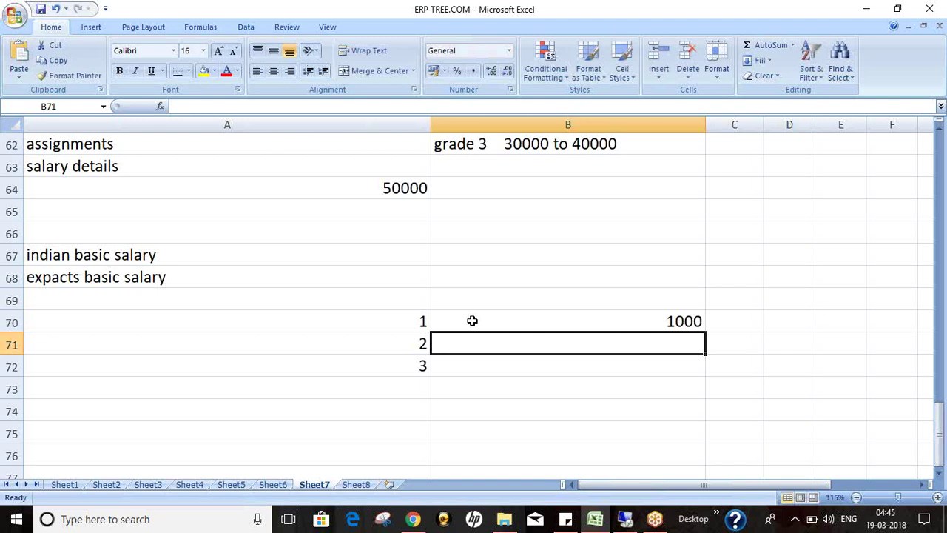
Step: Compare the basic salary labels in A67:A68 against the 1000 amount in B70
click(238, 267)
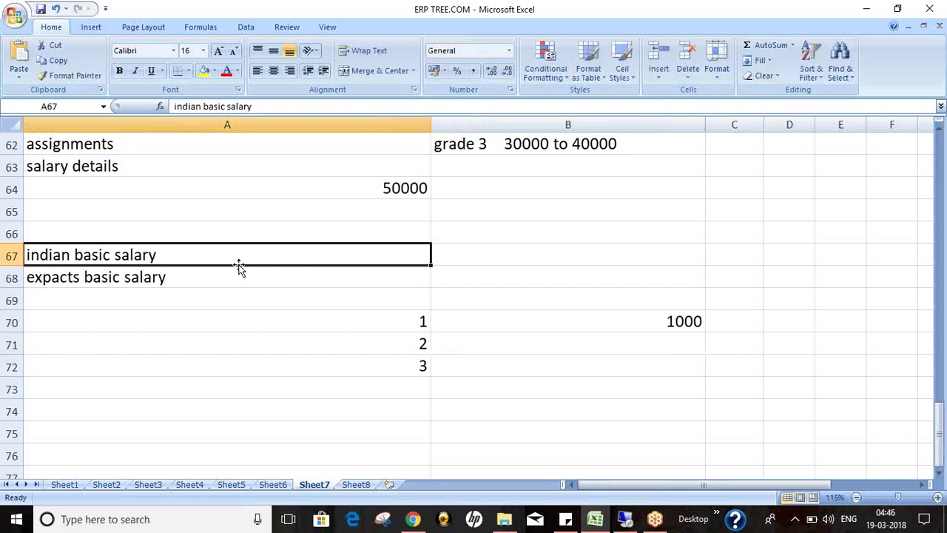
click(185, 287)
click(640, 330)
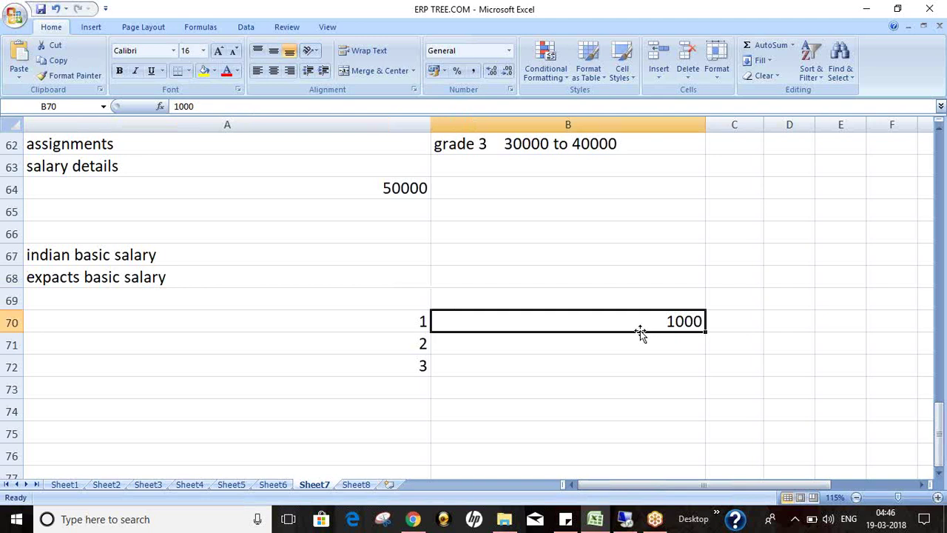
drag(171, 256, 173, 277)
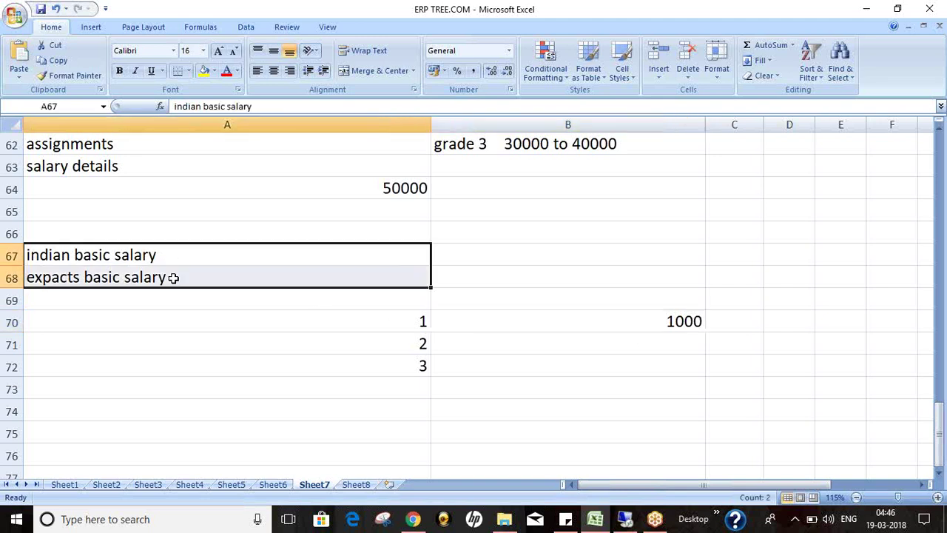
click(658, 326)
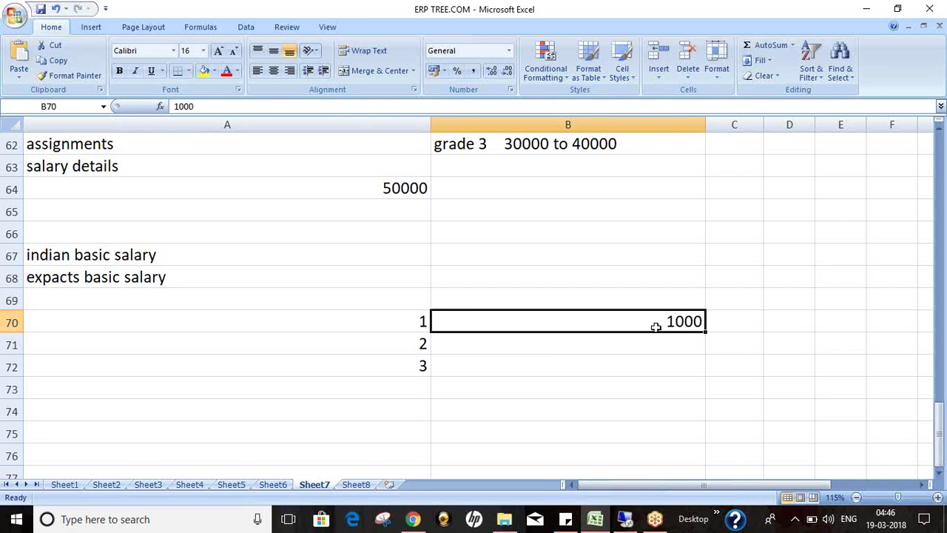
click(186, 277)
click(185, 259)
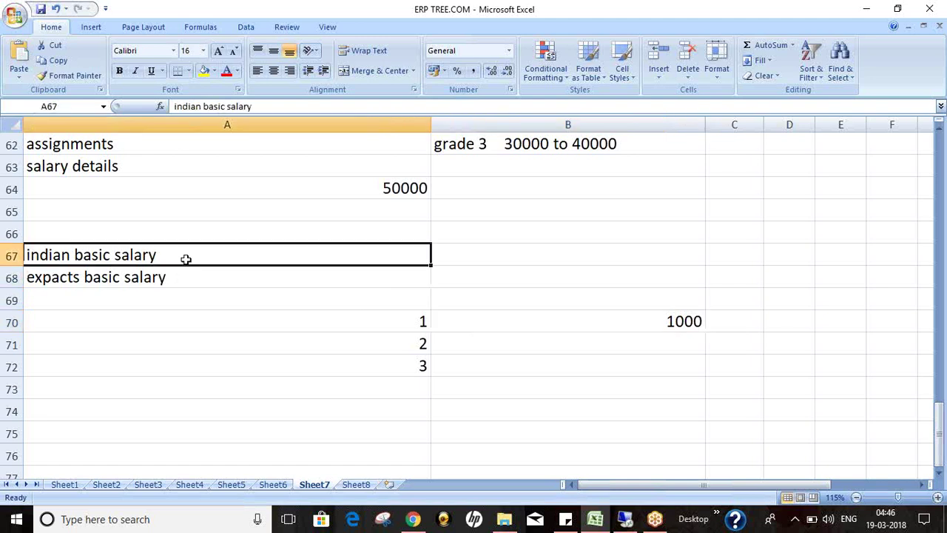
click(496, 335)
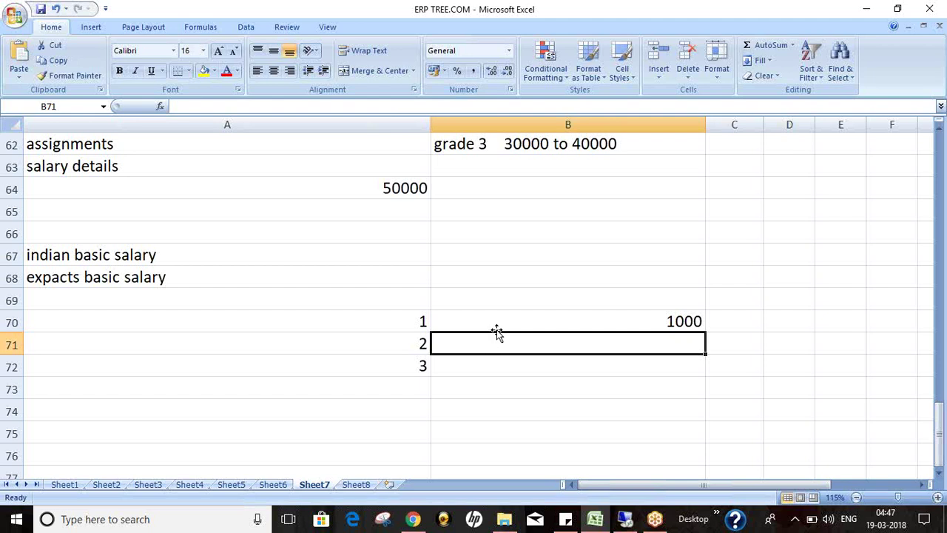
click(495, 323)
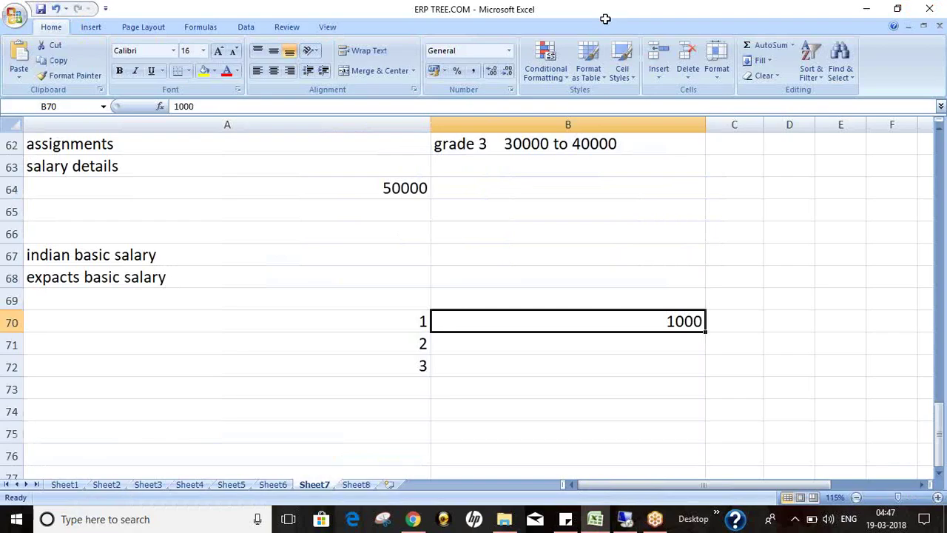
Step: Label cell A74 'Manager bouns', then return to the Oracle session
click(110, 418)
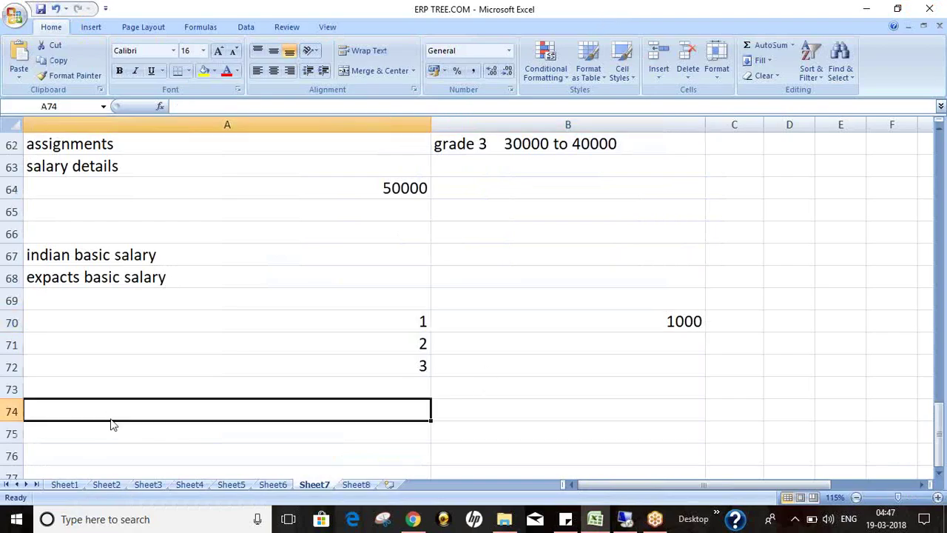
click(263, 391)
click(275, 412)
click(938, 474)
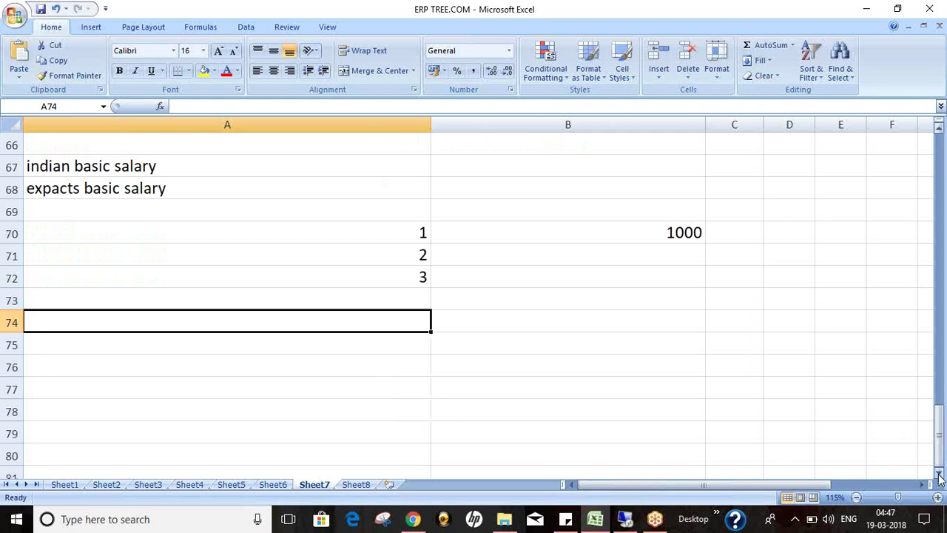
text(Manag)
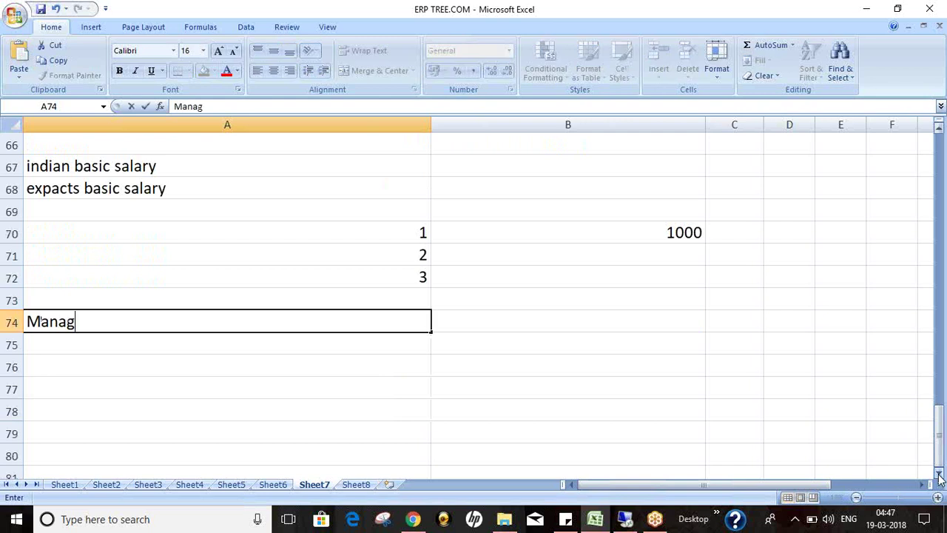
text(er boune)
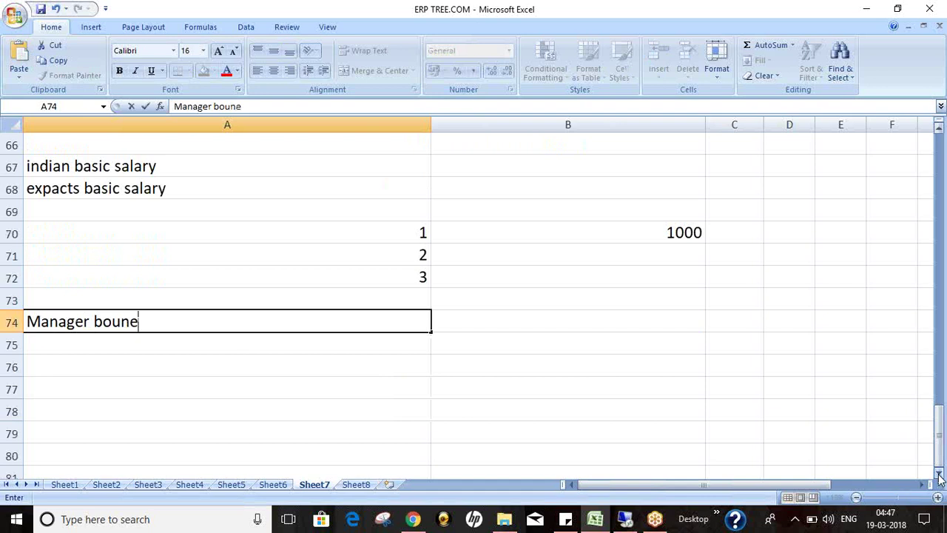
key(BackSpace)
text(s)
key(Tab)
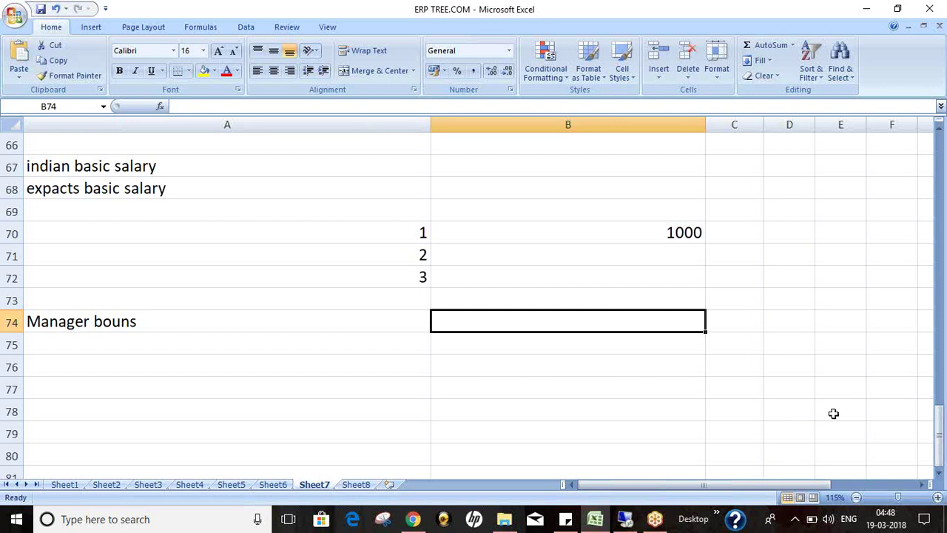
click(625, 520)
click(465, 203)
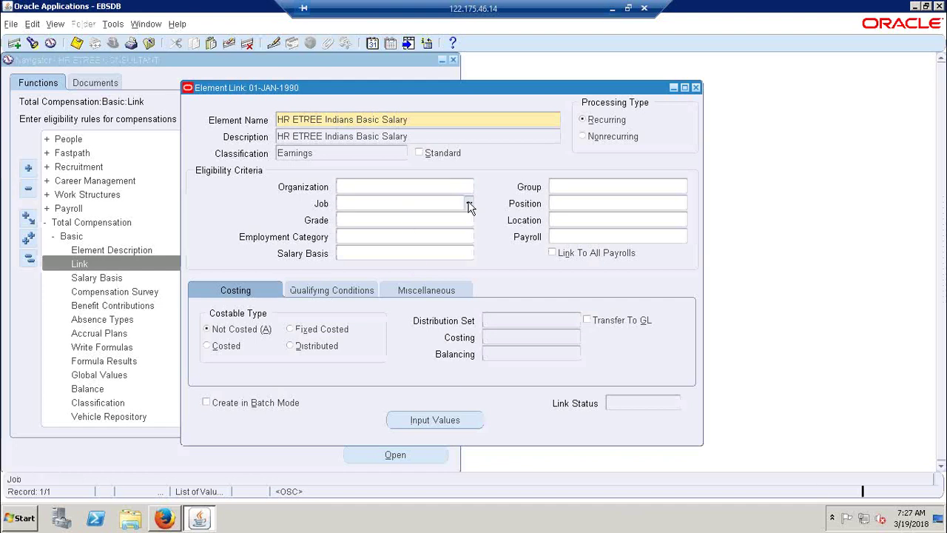
click(490, 333)
click(622, 450)
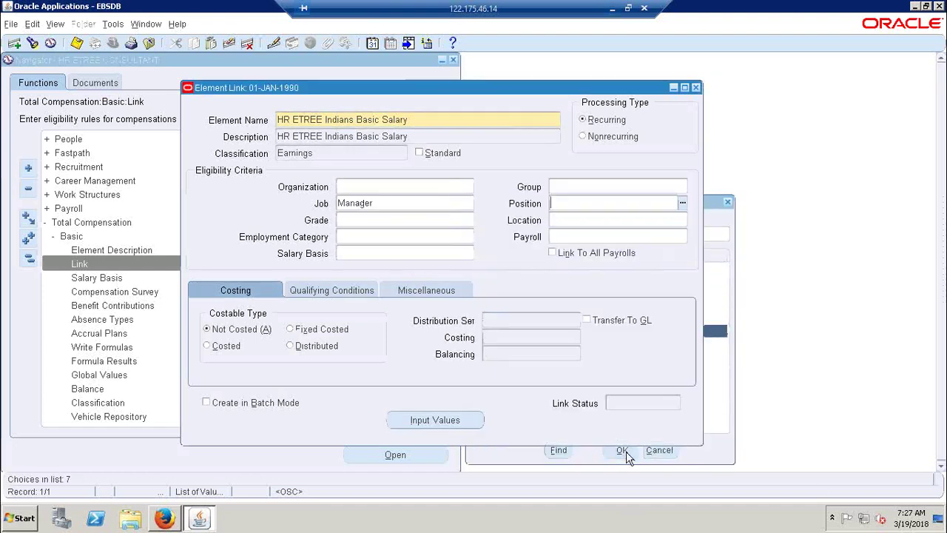
double_click(386, 200)
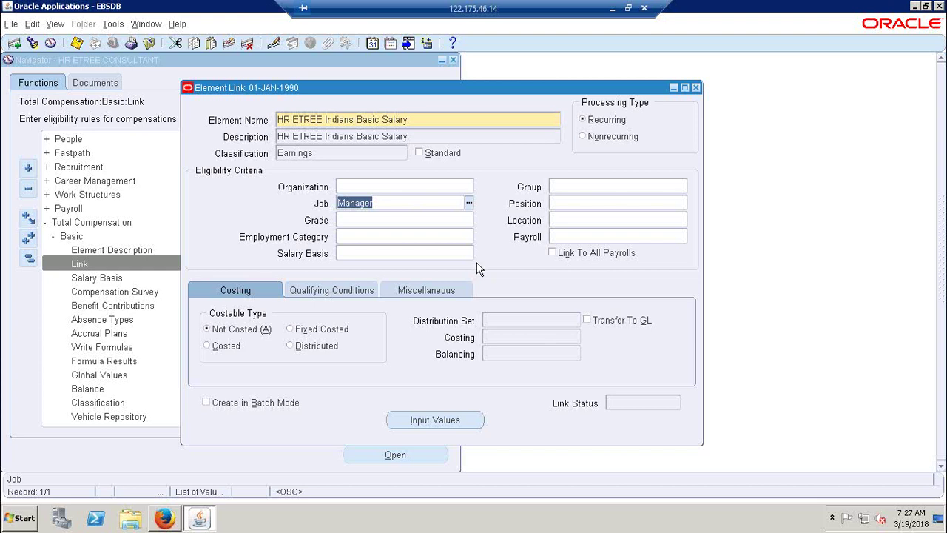
key(Delete)
key(ctrl+l)
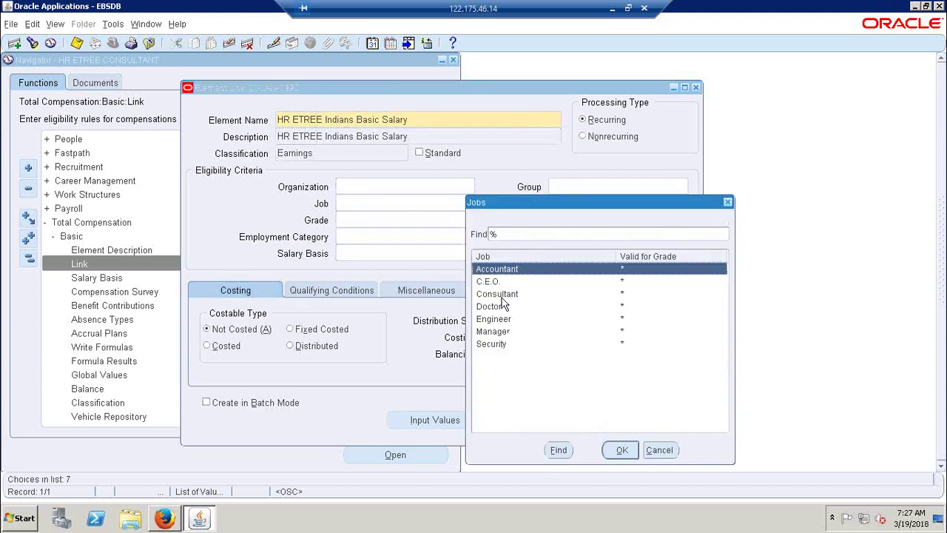
click(660, 449)
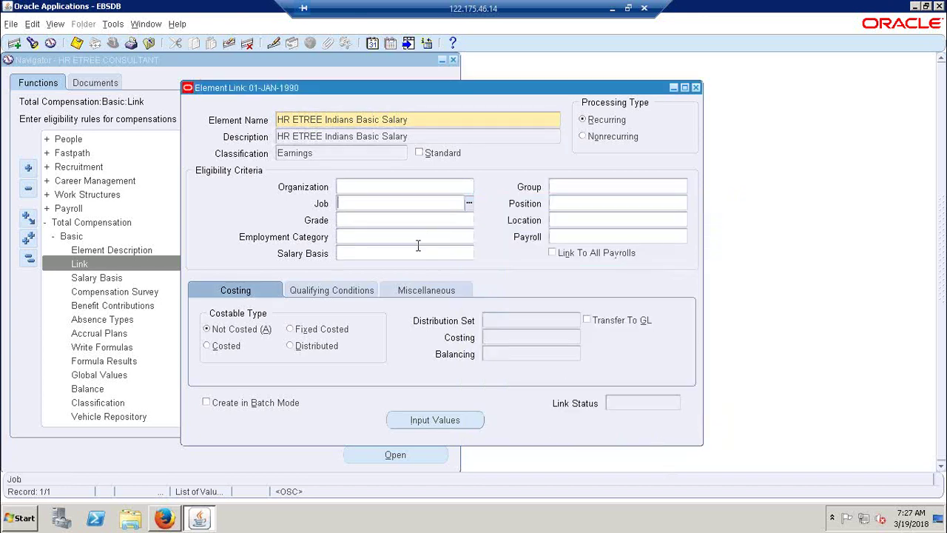
click(401, 253)
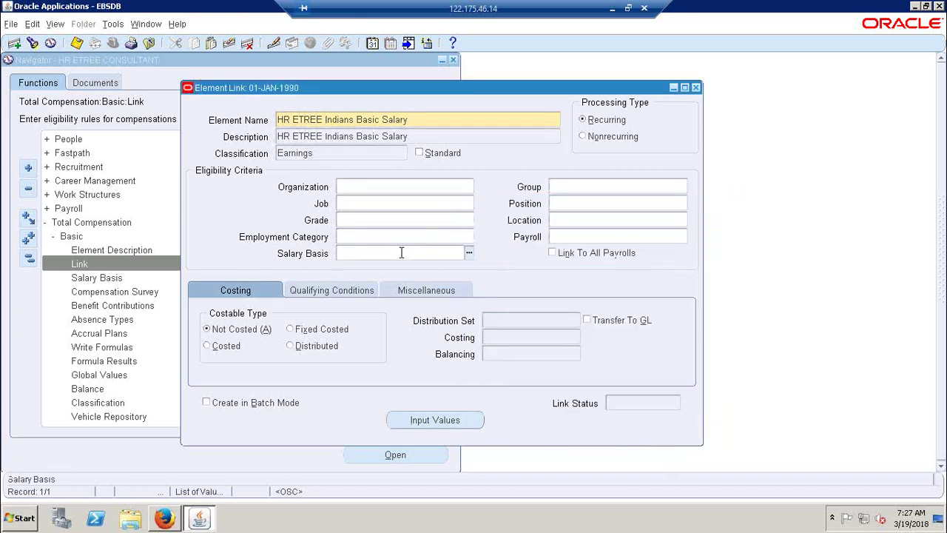
click(468, 253)
drag(95, 59, 432, 225)
click(539, 470)
click(558, 188)
click(437, 296)
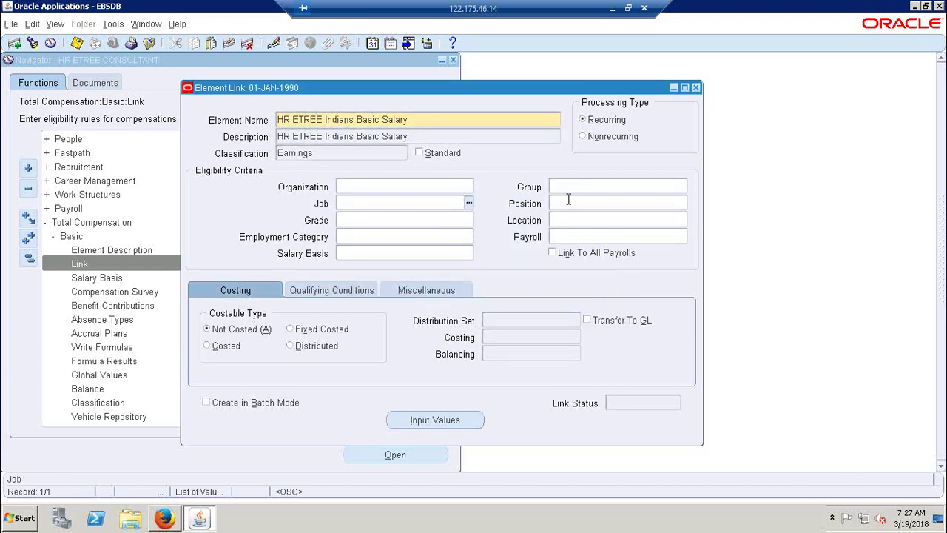
click(358, 220)
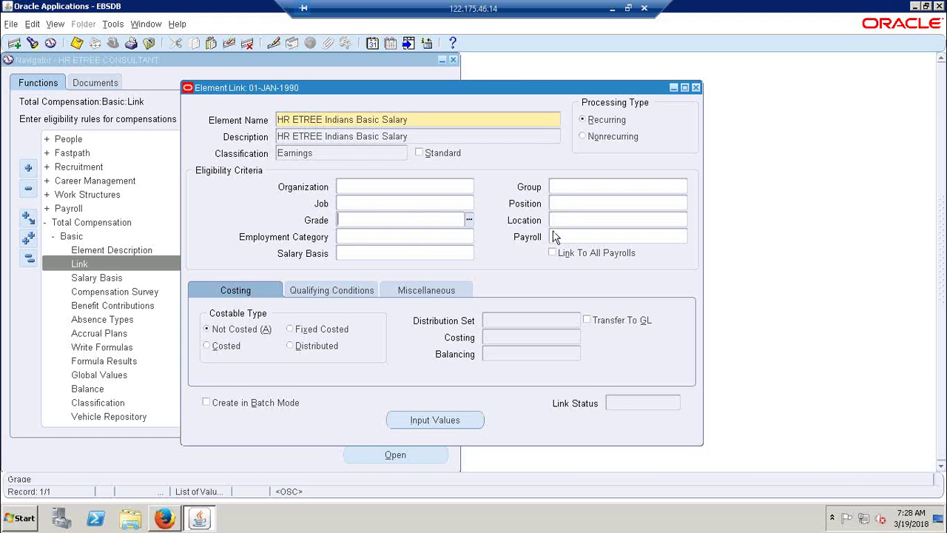
click(372, 253)
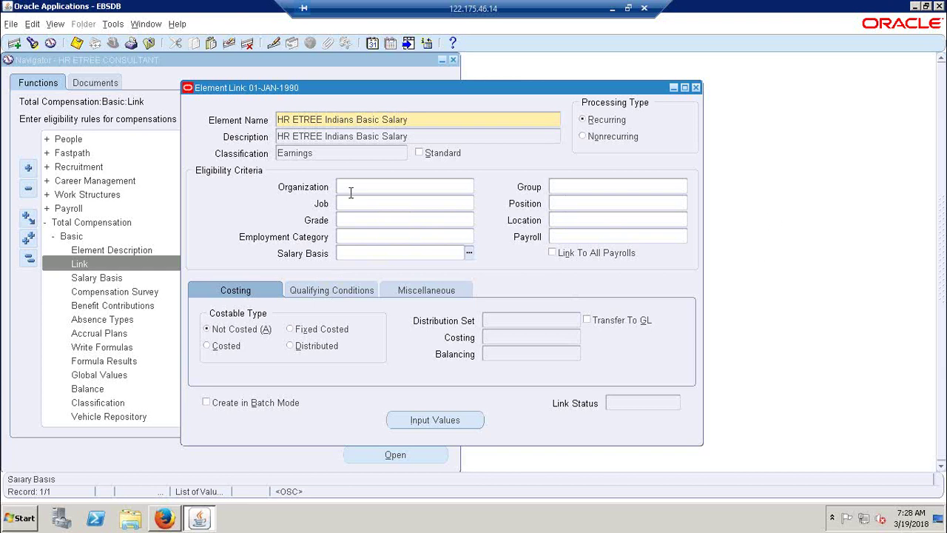
click(423, 122)
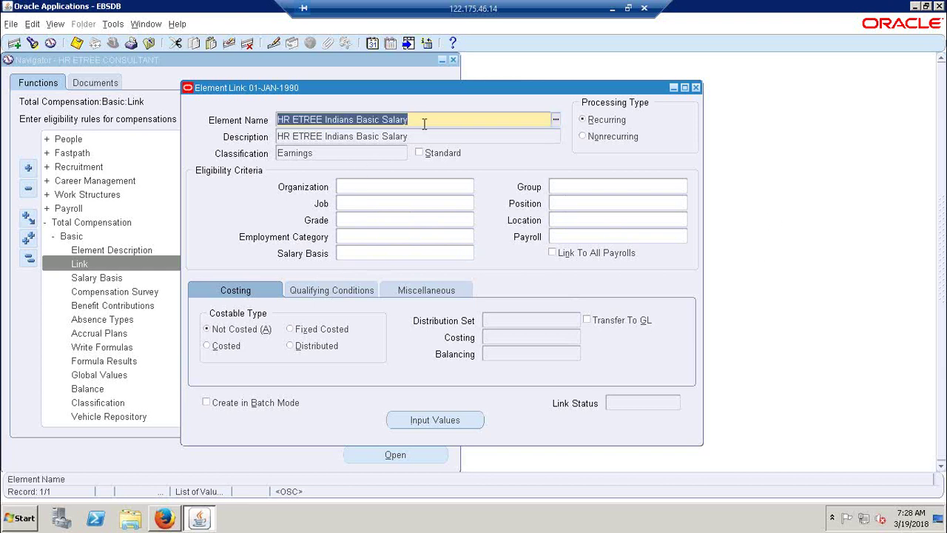
click(432, 187)
click(470, 188)
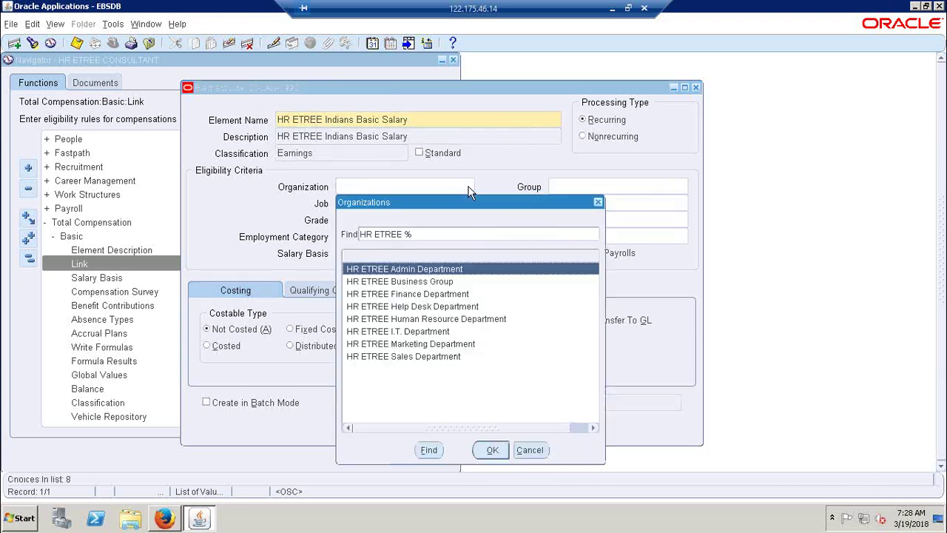
click(401, 331)
click(493, 451)
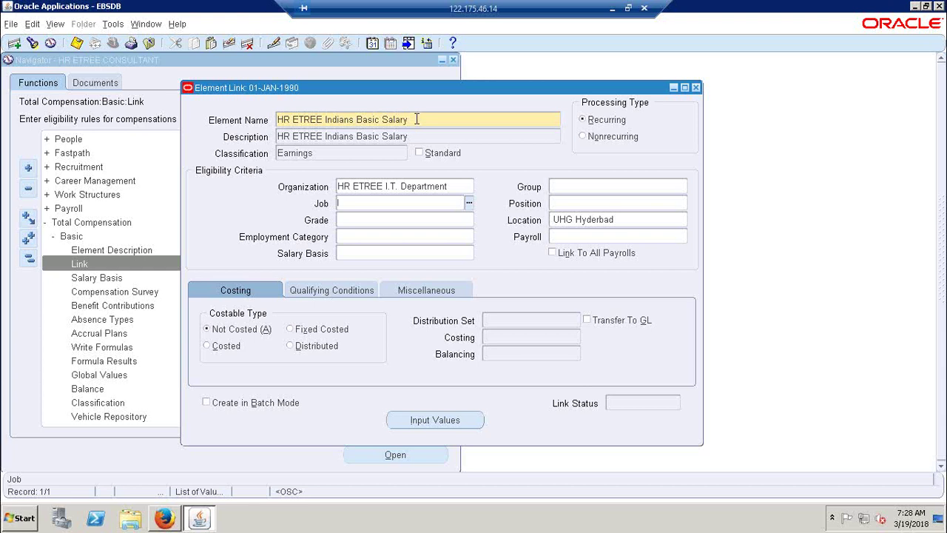
click(462, 186)
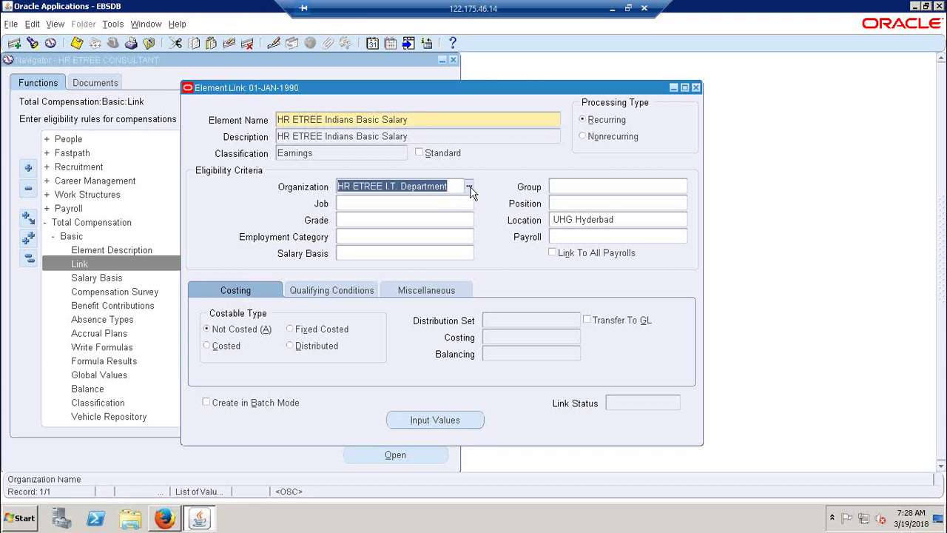
key(Delete)
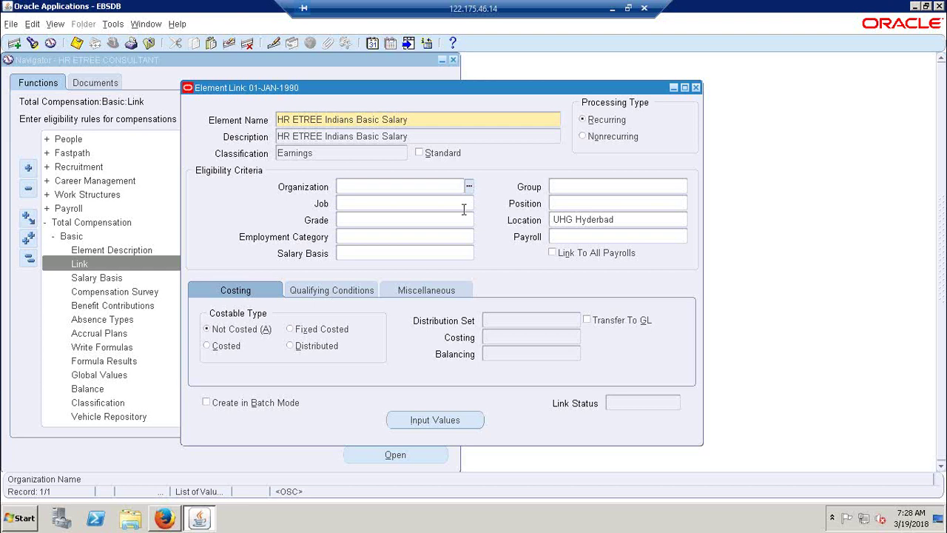
click(433, 216)
drag(553, 220, 601, 220)
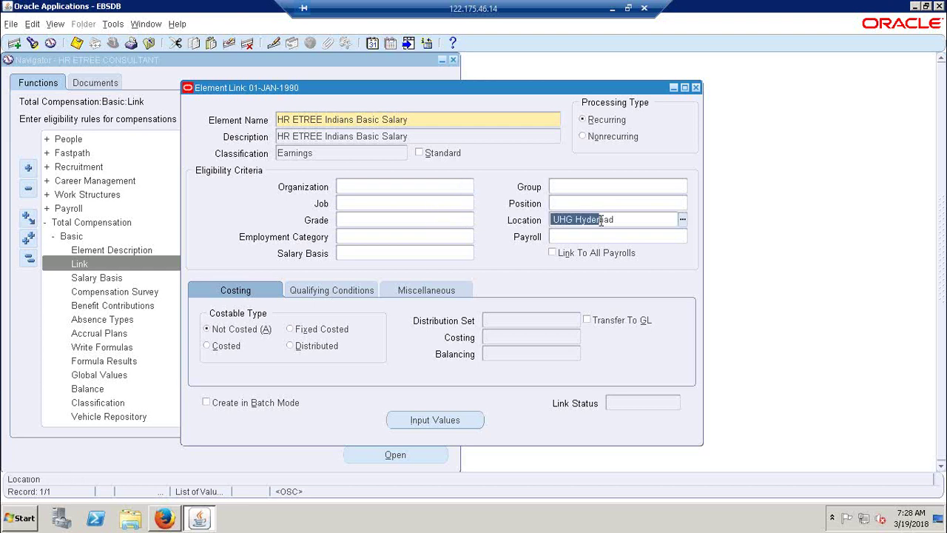
key(Delete)
key(Delete)
key(Delete)
key(Delete)
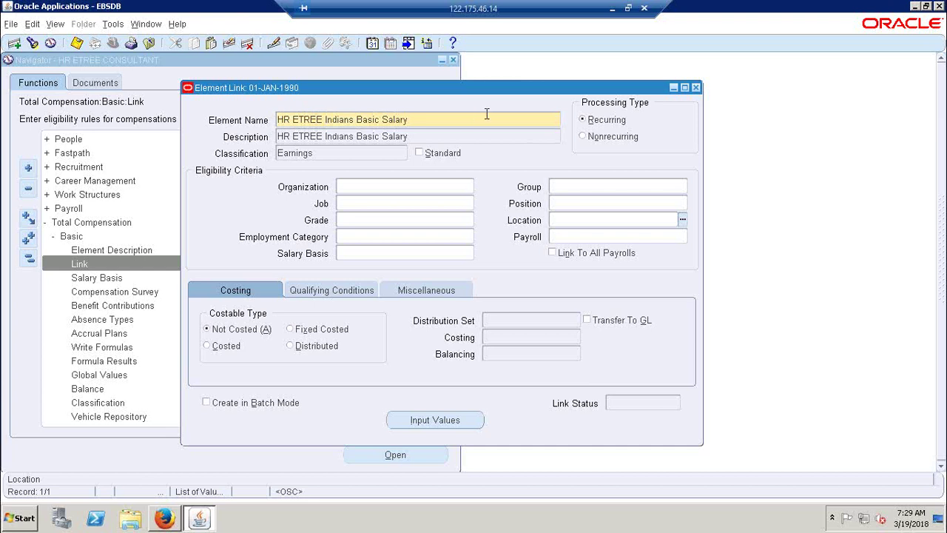
click(577, 186)
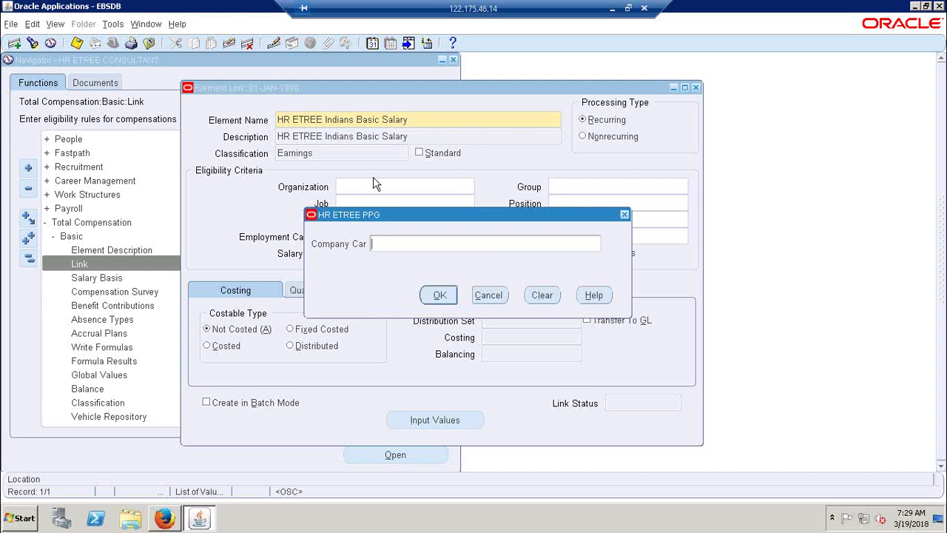
click(454, 298)
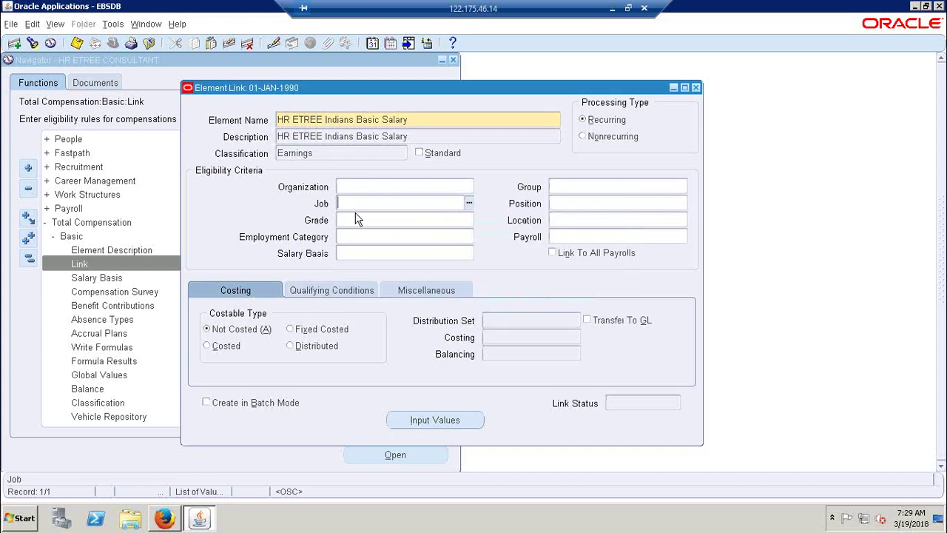
click(353, 220)
click(382, 238)
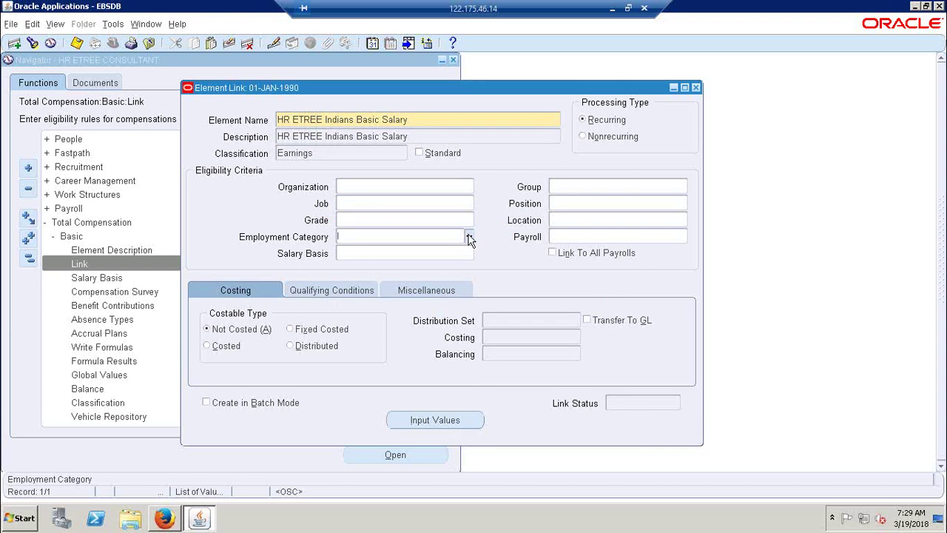
click(469, 237)
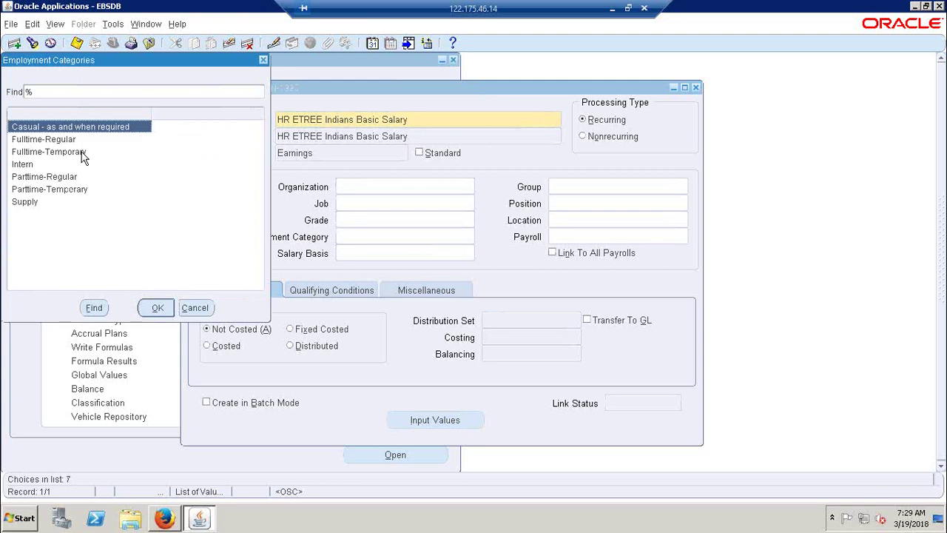
click(20, 165)
click(26, 205)
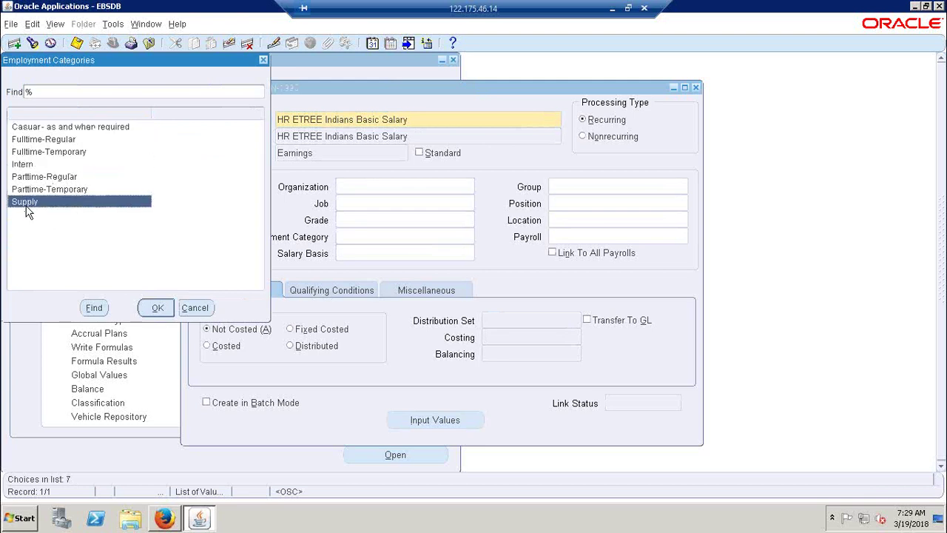
click(49, 129)
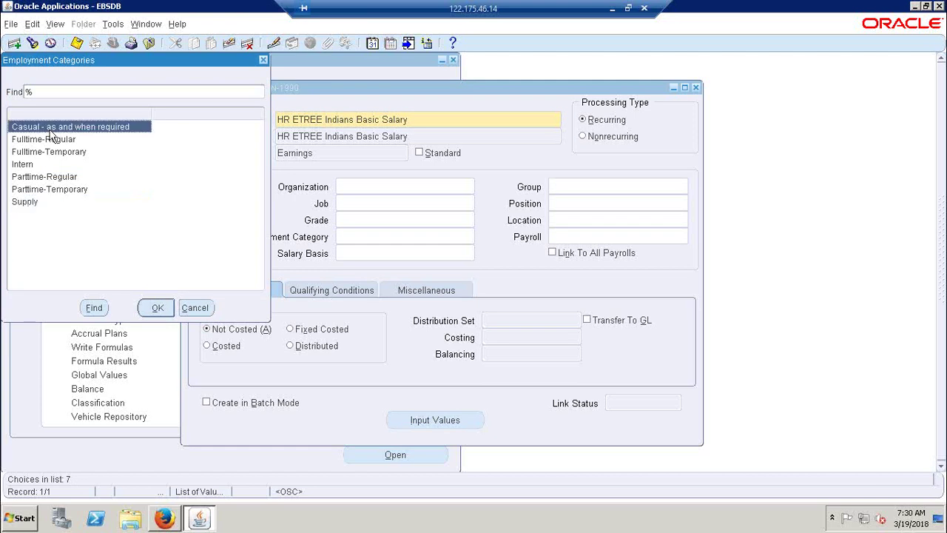
click(195, 307)
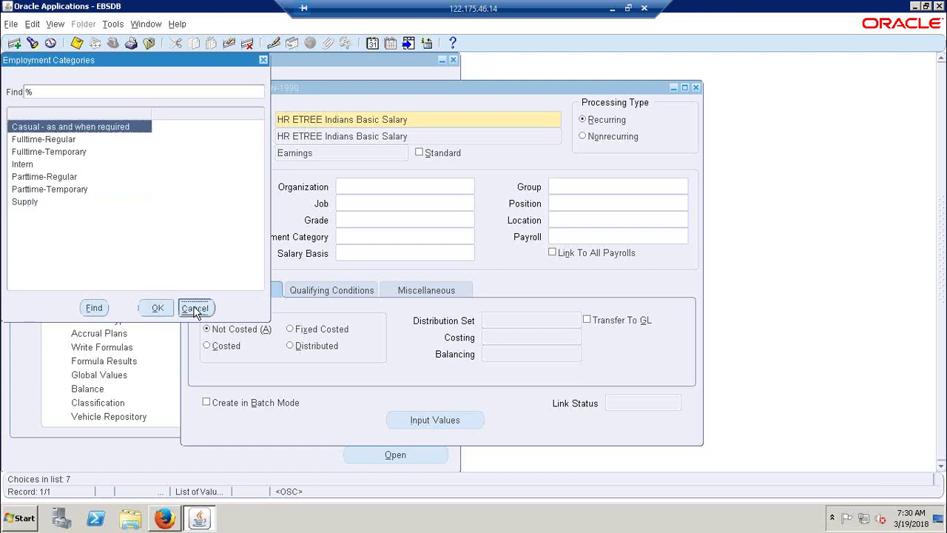
click(570, 238)
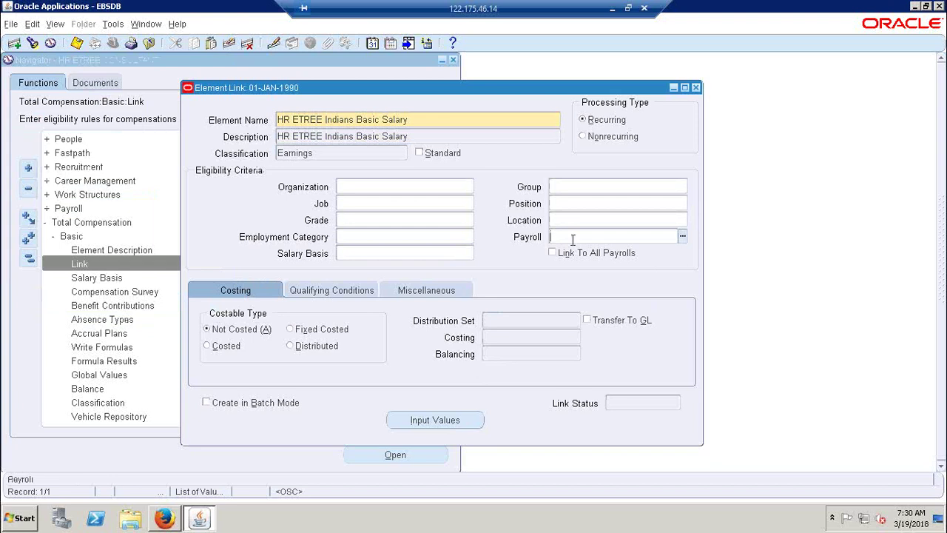
click(682, 237)
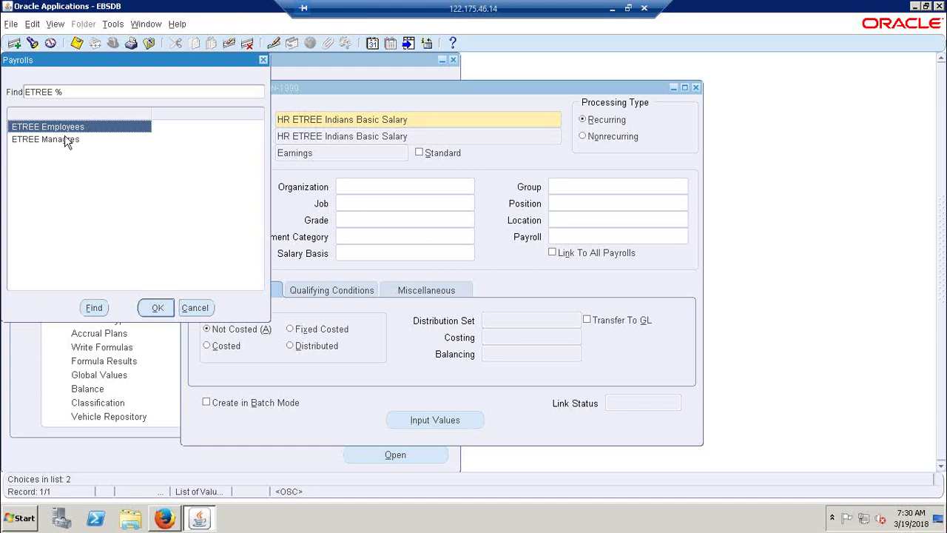
click(65, 141)
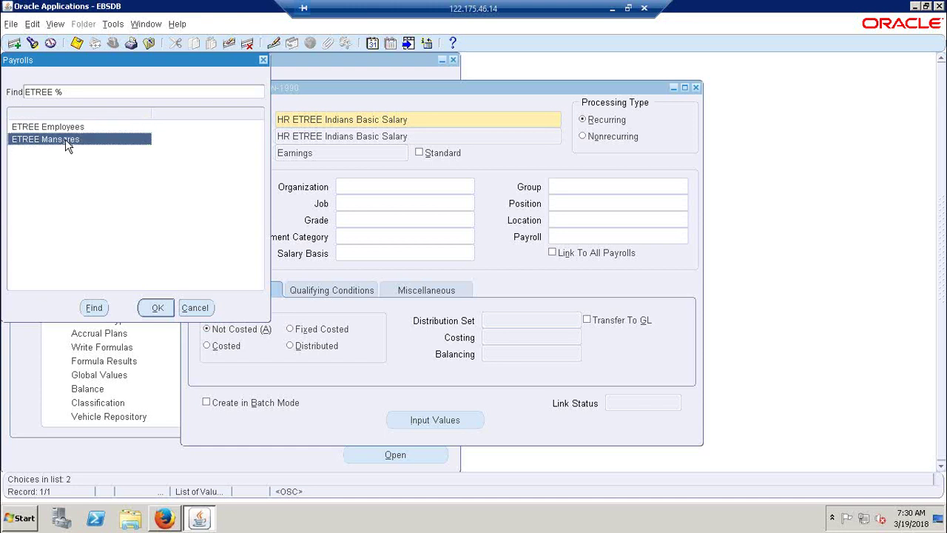
click(196, 307)
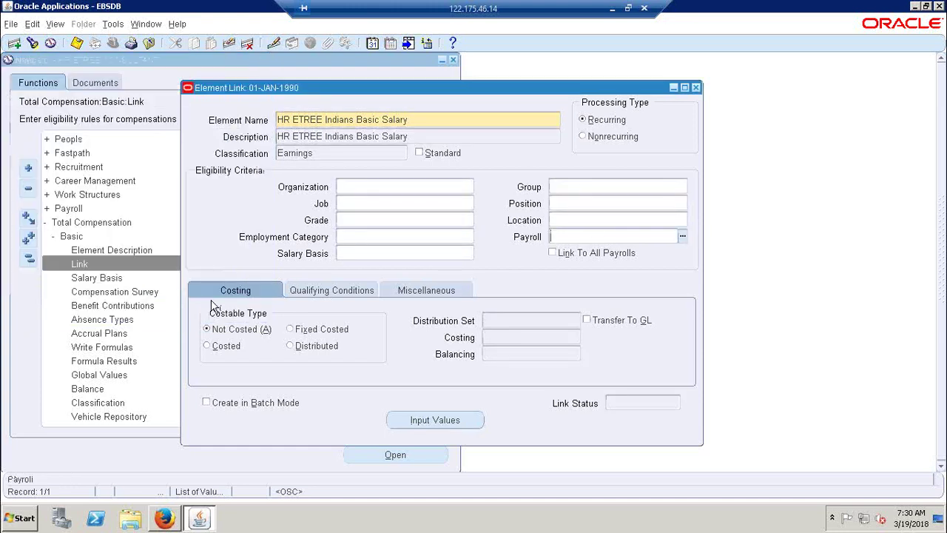
click(406, 219)
click(579, 205)
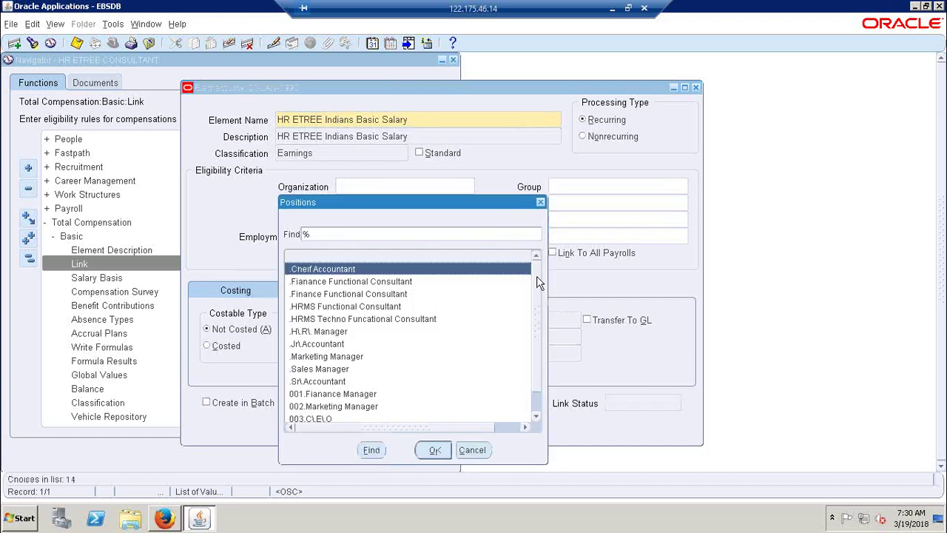
scroll(536, 340, down, 1)
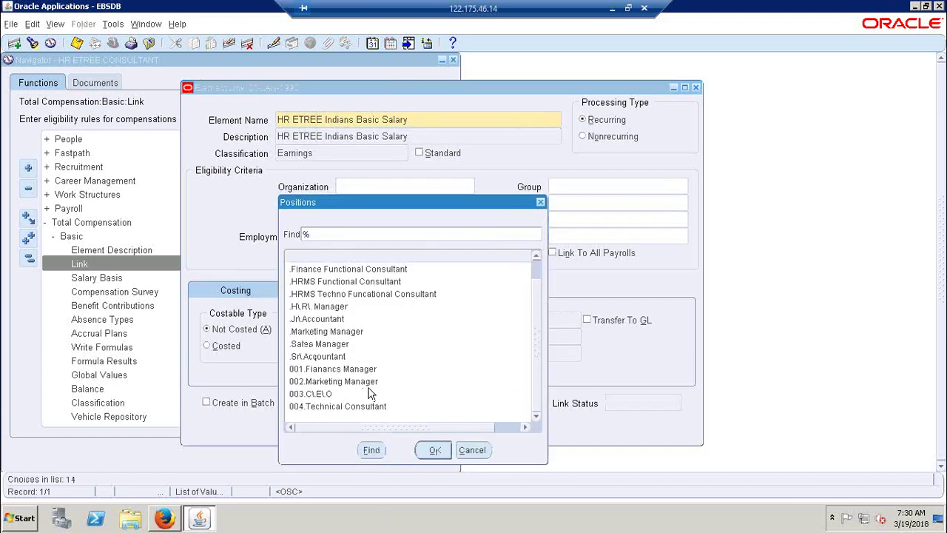
click(473, 451)
click(587, 237)
click(429, 253)
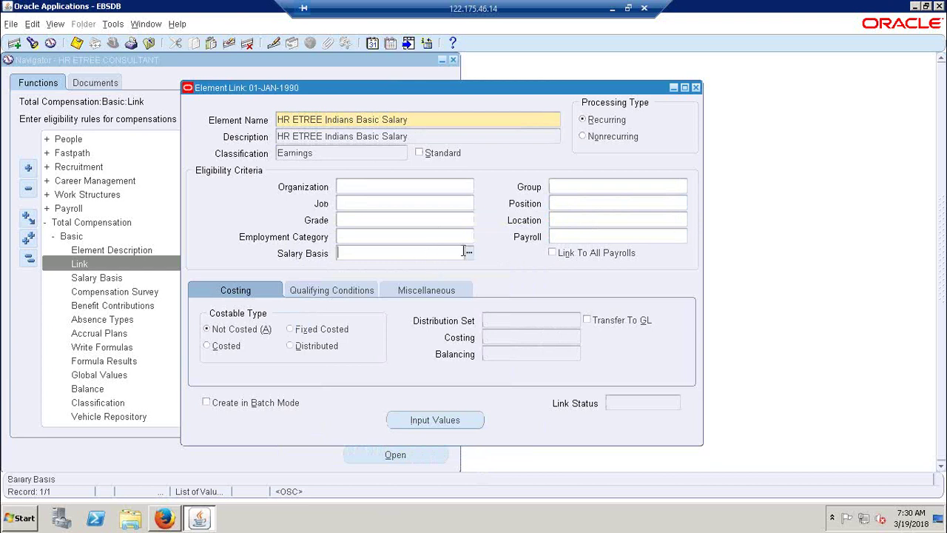
Step: Browse the Salary Basis and Payroll lists and link criteria fields without choosing anything
click(467, 253)
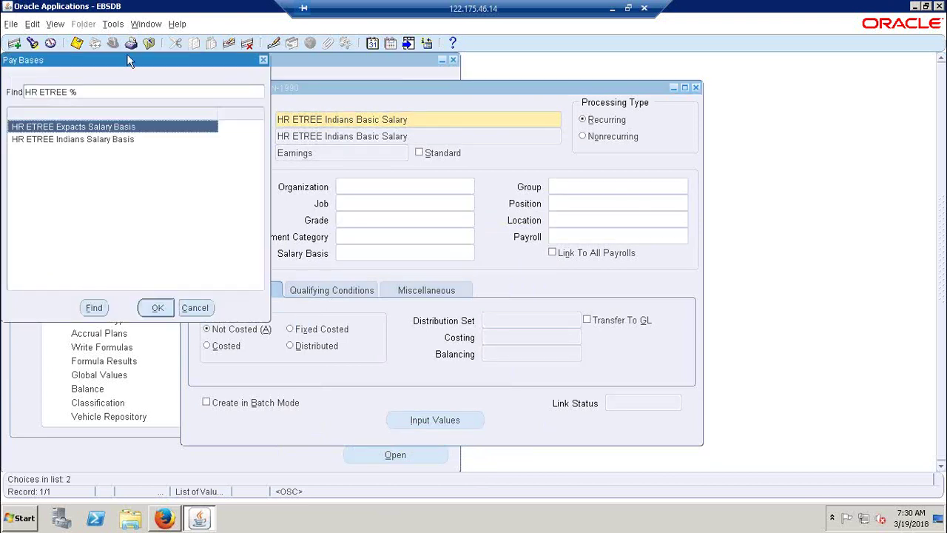
drag(127, 58, 359, 214)
click(428, 464)
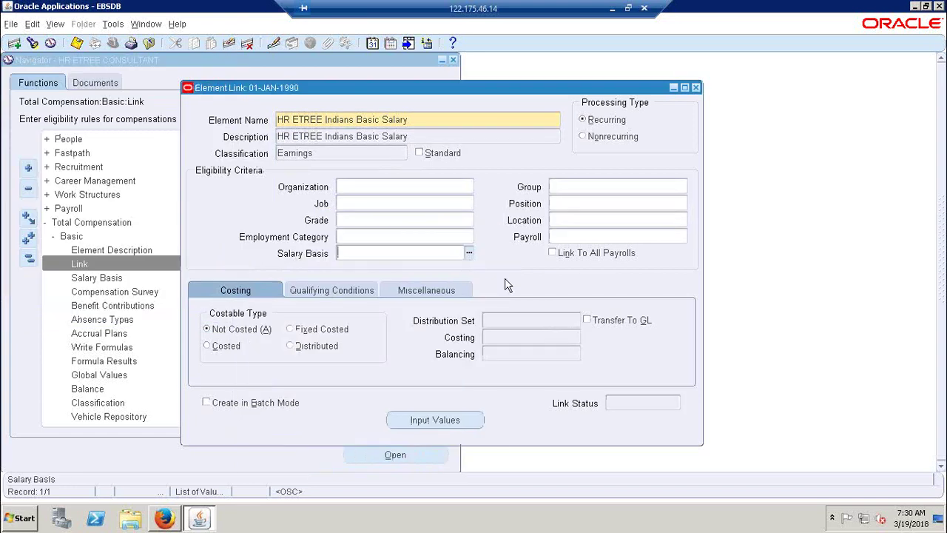
click(575, 238)
click(680, 237)
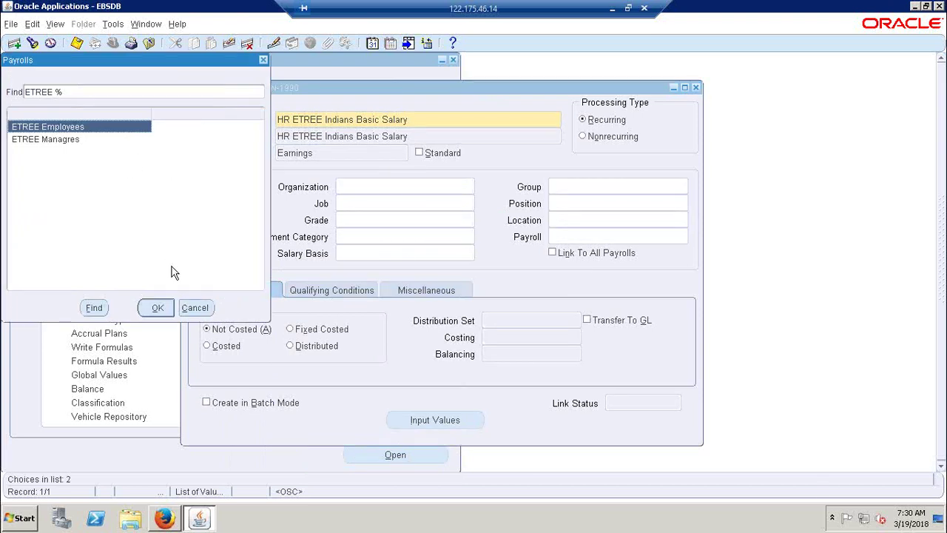
click(191, 307)
click(447, 120)
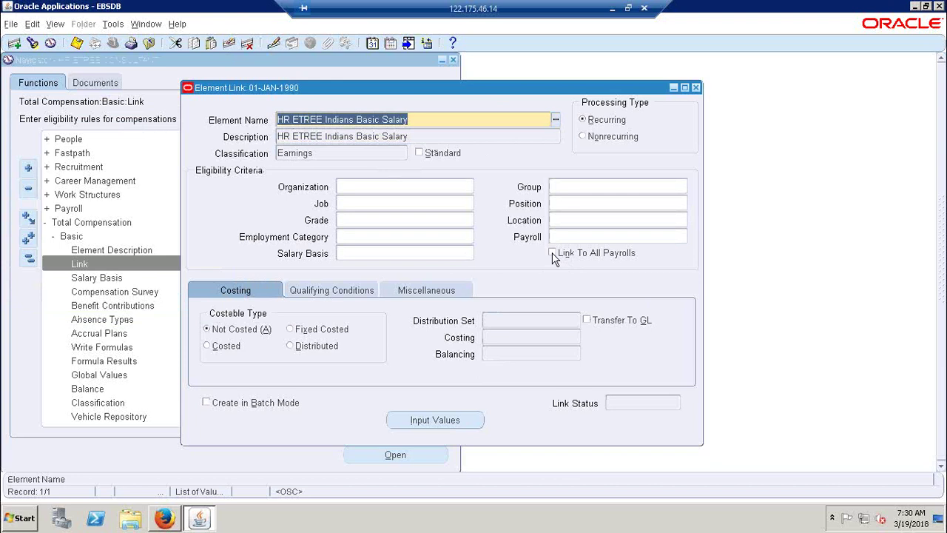
click(442, 252)
click(404, 185)
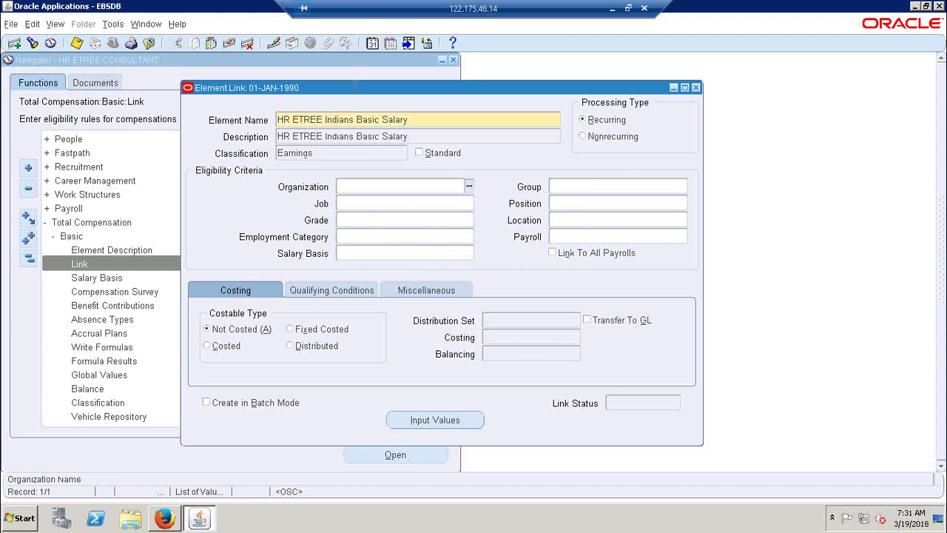
click(407, 125)
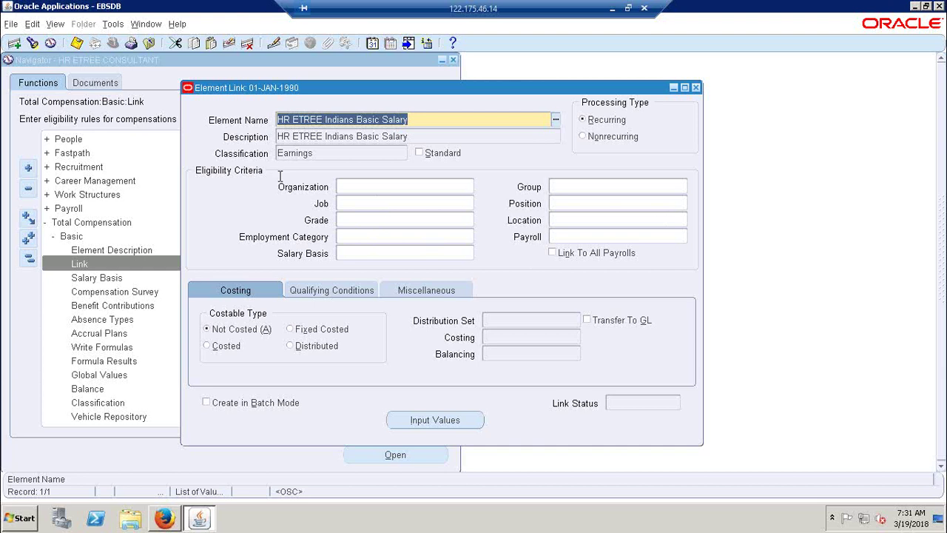
Step: Set the salary basis to HR ETREE Indians Salary Basis and save the element link
click(446, 253)
click(469, 253)
click(85, 140)
click(163, 310)
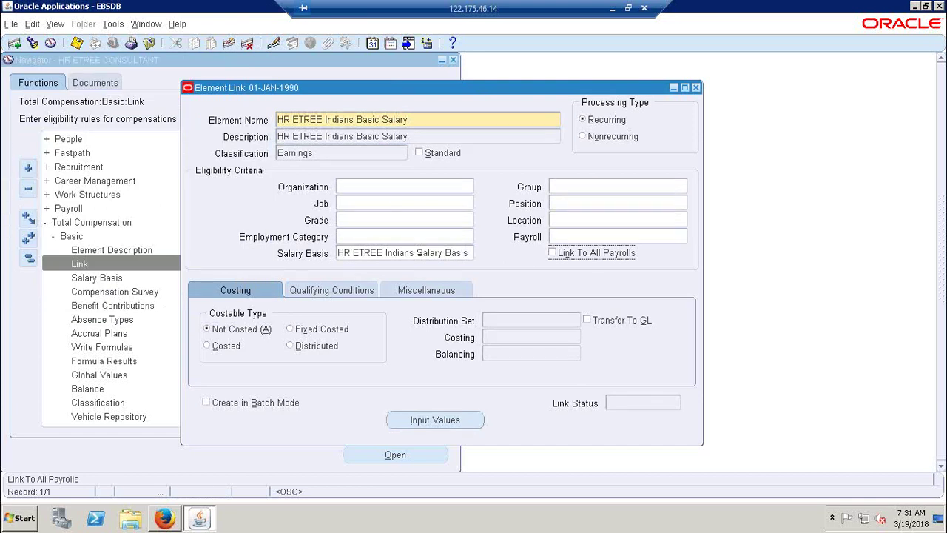
click(76, 42)
Step: Confirm the link status reads Complete and inspect the link's input values
click(651, 403)
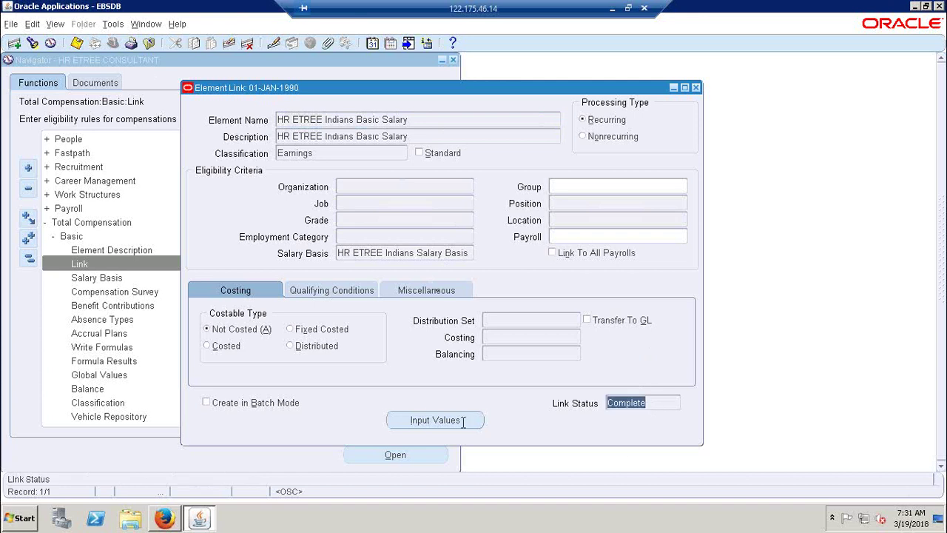
click(420, 427)
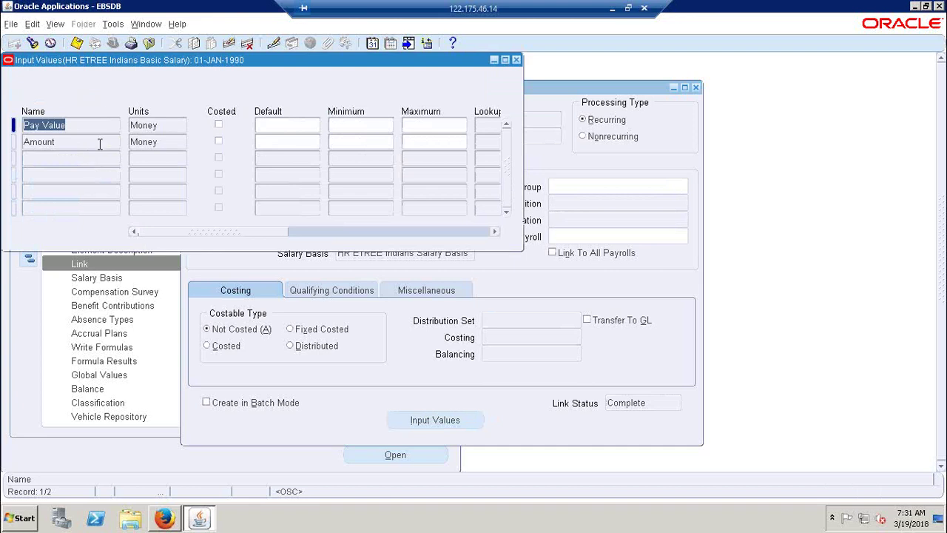
click(516, 60)
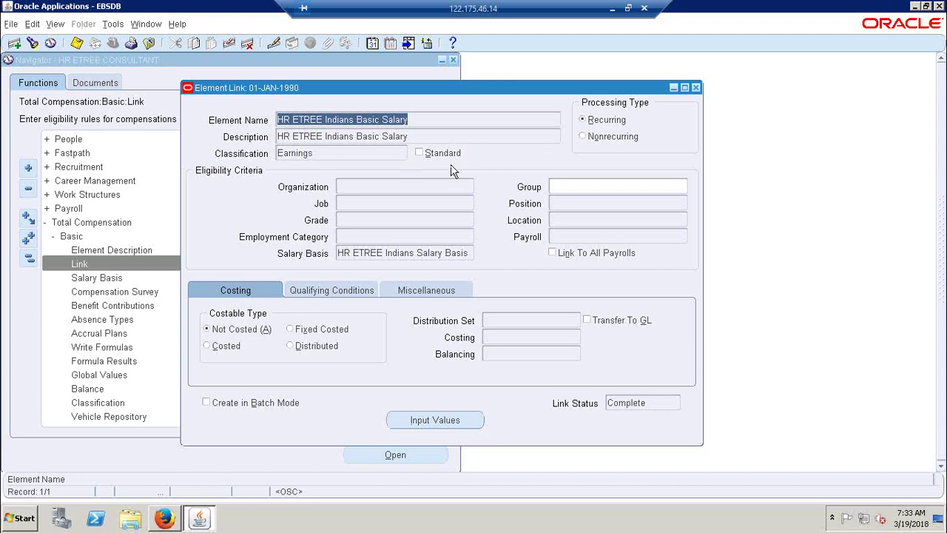
Step: Close the saved Indians Basic Salary link and open a fresh Element Link form
click(696, 87)
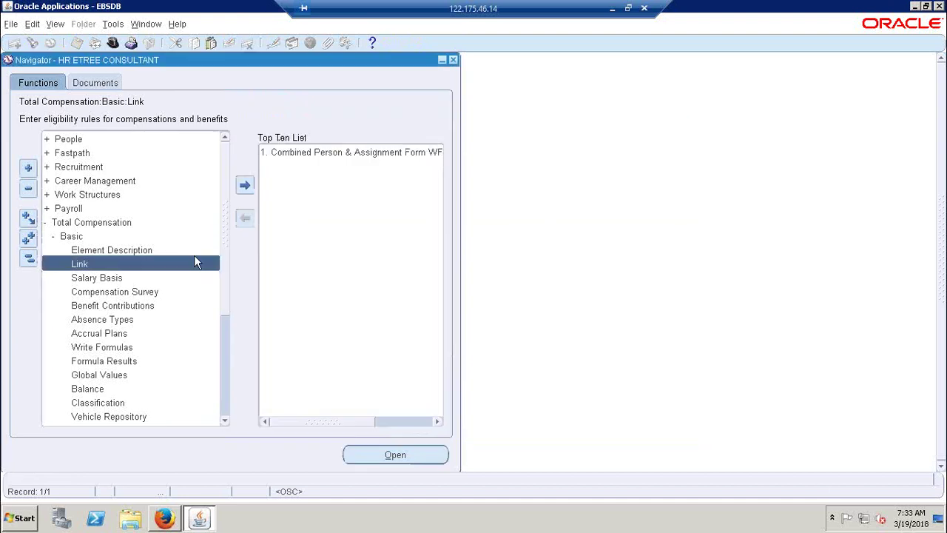
double_click(175, 264)
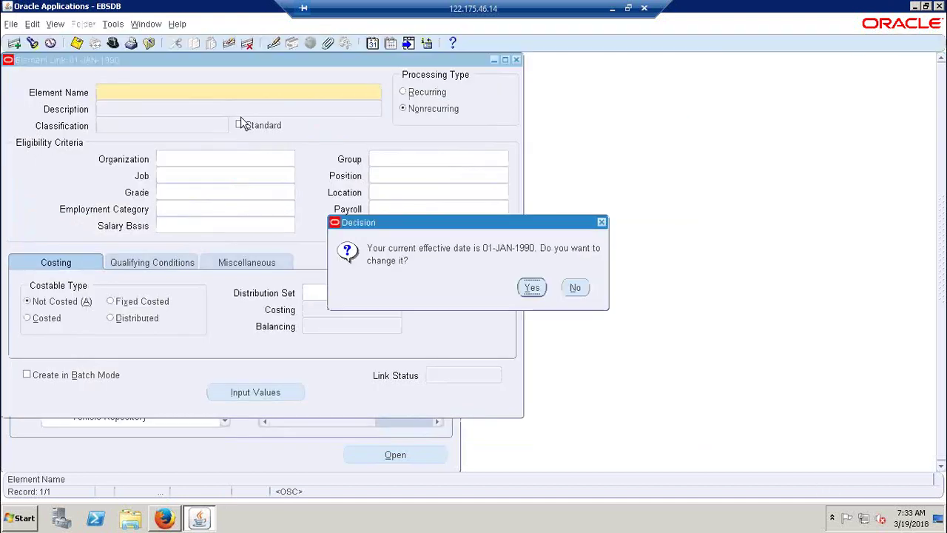
Step: Keep the 01-JAN-1990 effective date and choose the HR ETREE Expacts Basic Salary element
click(576, 289)
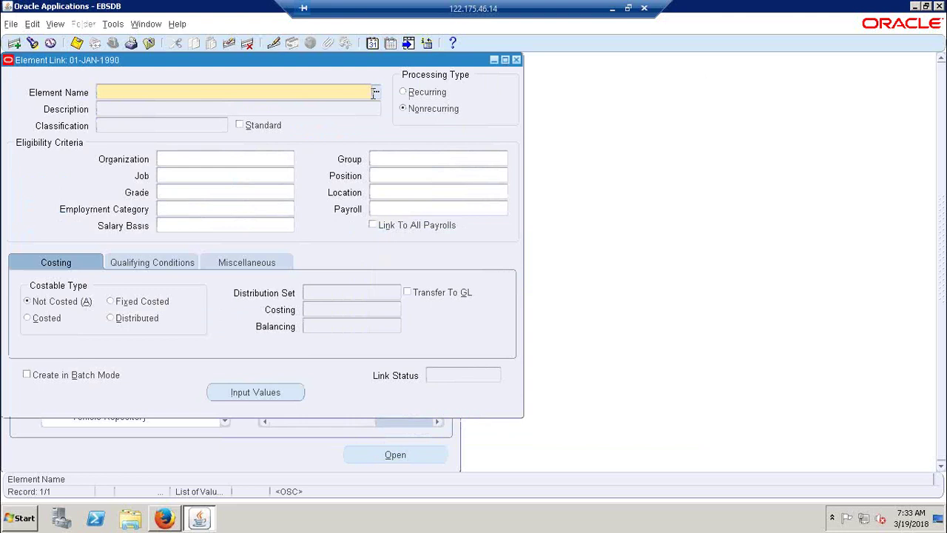
text(HR E/TREE)
key(Tab)
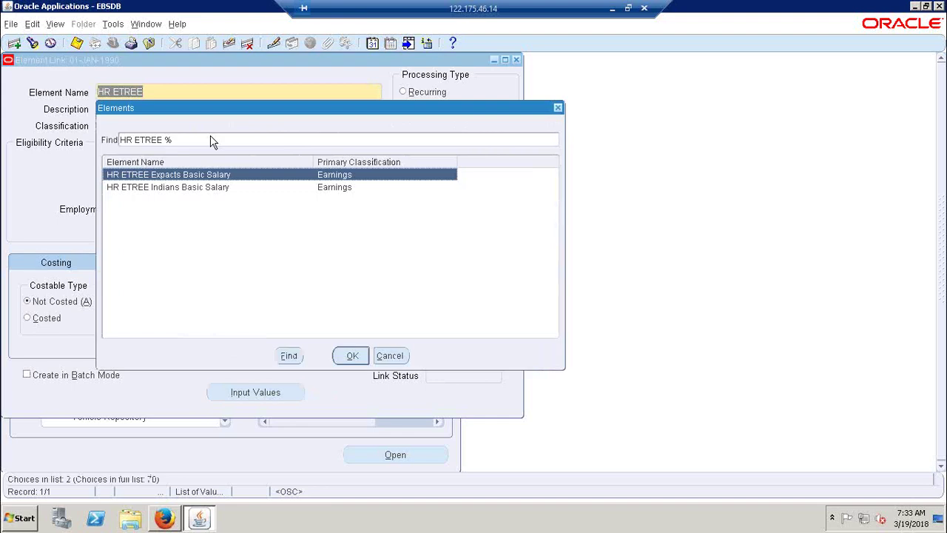
key(Down)
key(Up)
key(Return)
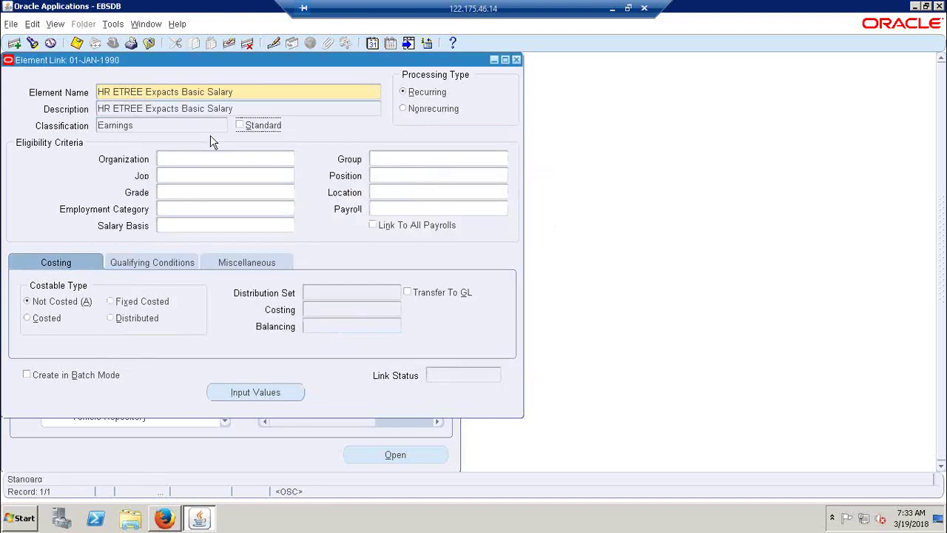
Step: Link it to HR ETREE Expacts Salary Basis, save, and review its input values
click(220, 226)
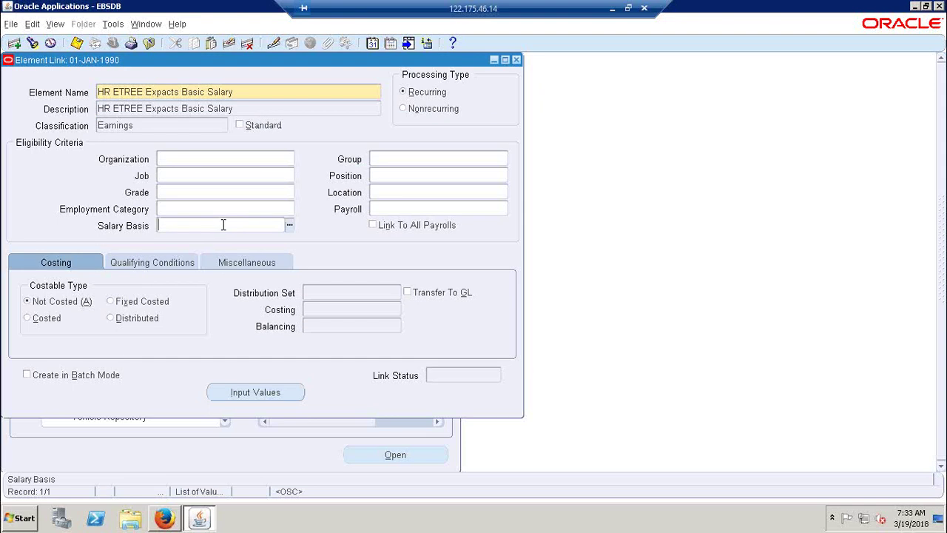
click(289, 224)
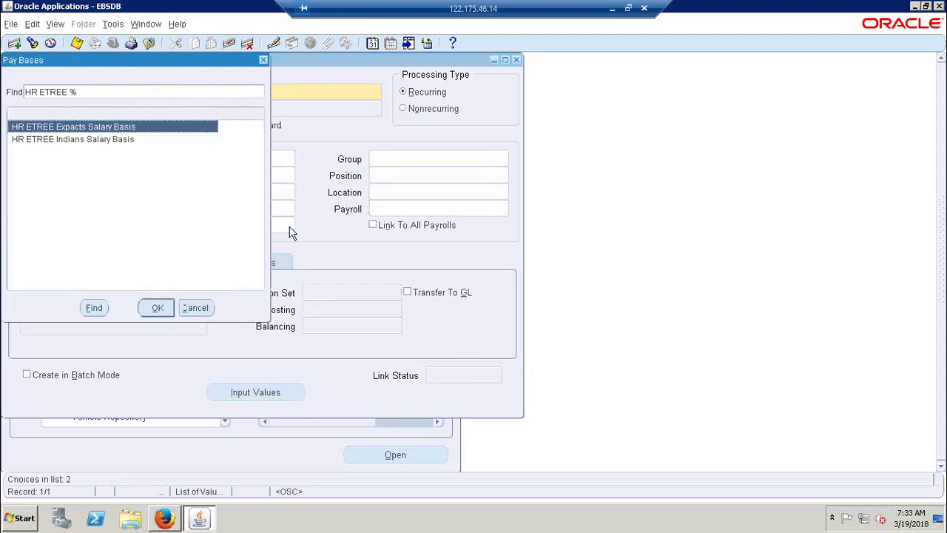
key(Return)
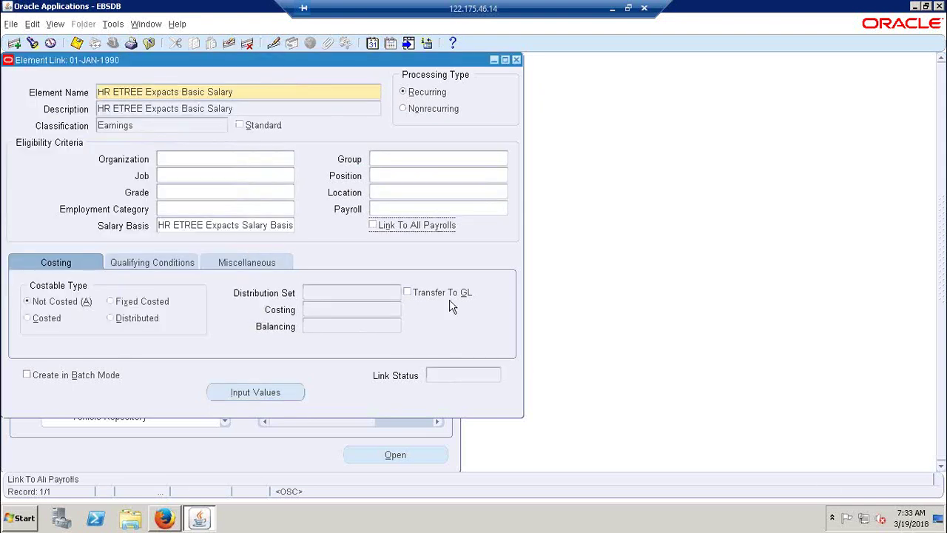
key(ctrl+s)
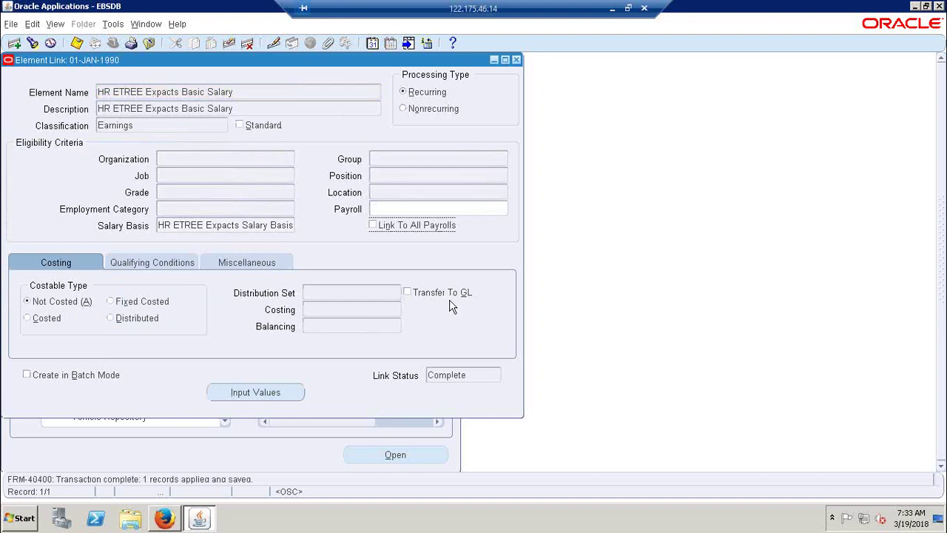
click(296, 396)
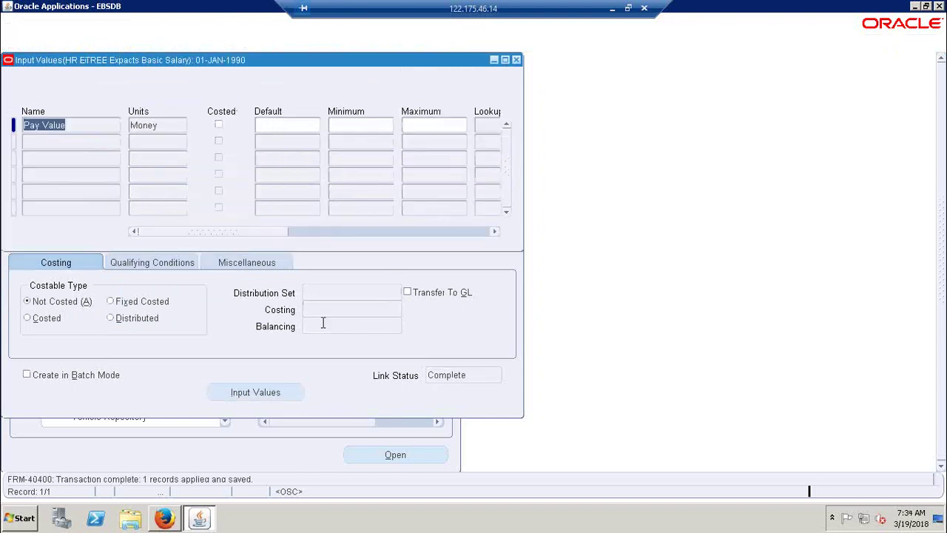
click(517, 59)
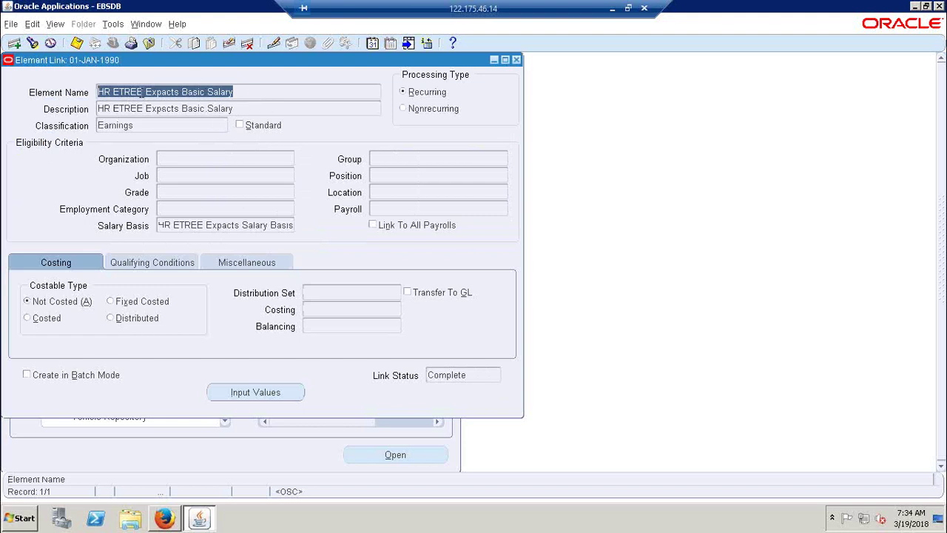
Step: Try saving a second link for HR ETREE Indians Basic Salary in a new record
click(14, 43)
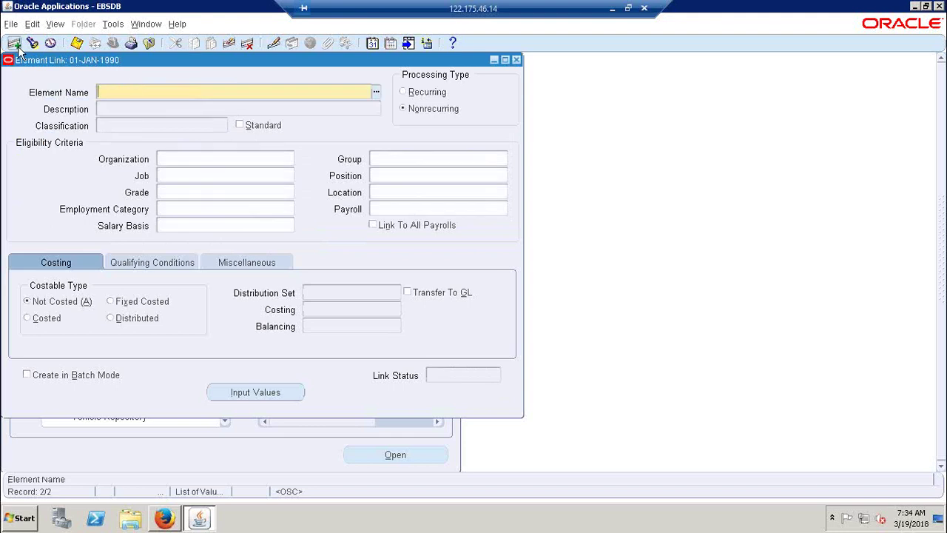
text(HR)
key(Tab)
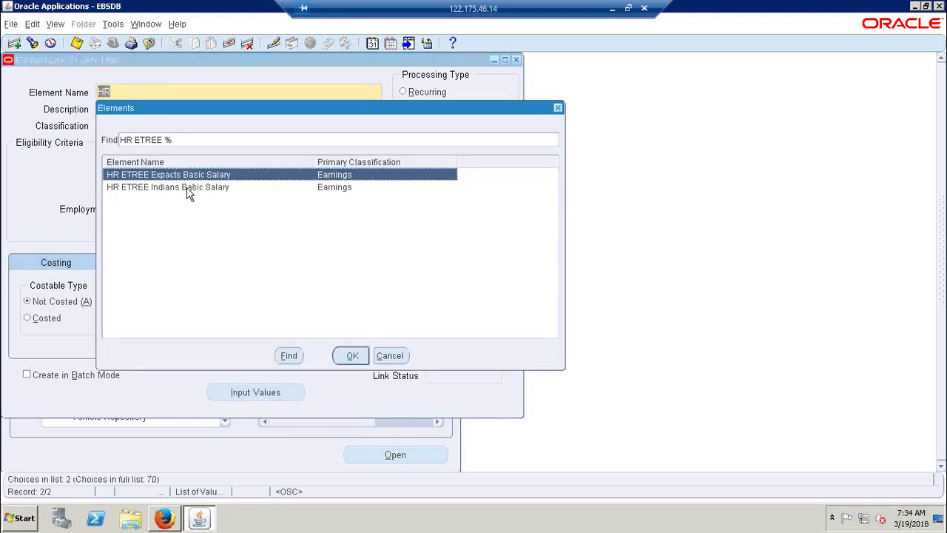
double_click(189, 191)
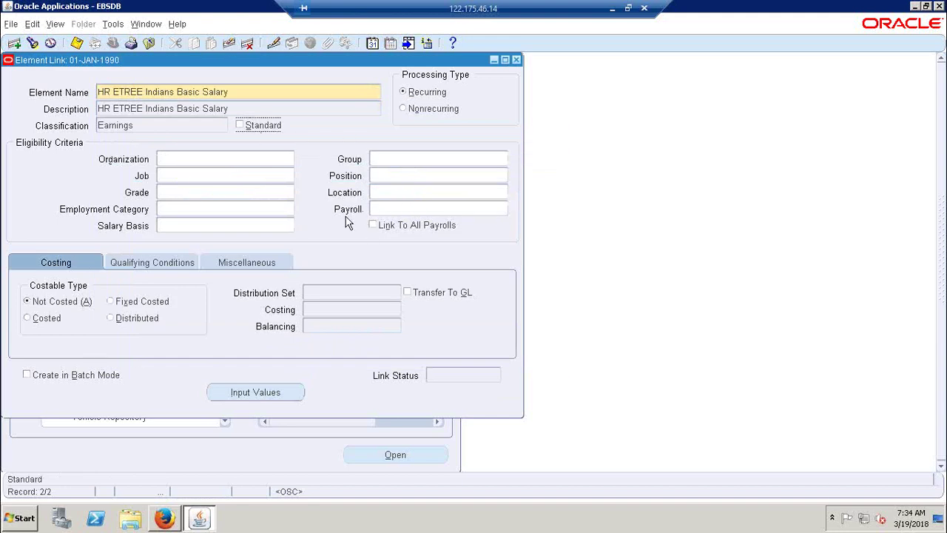
key(ctrl+s)
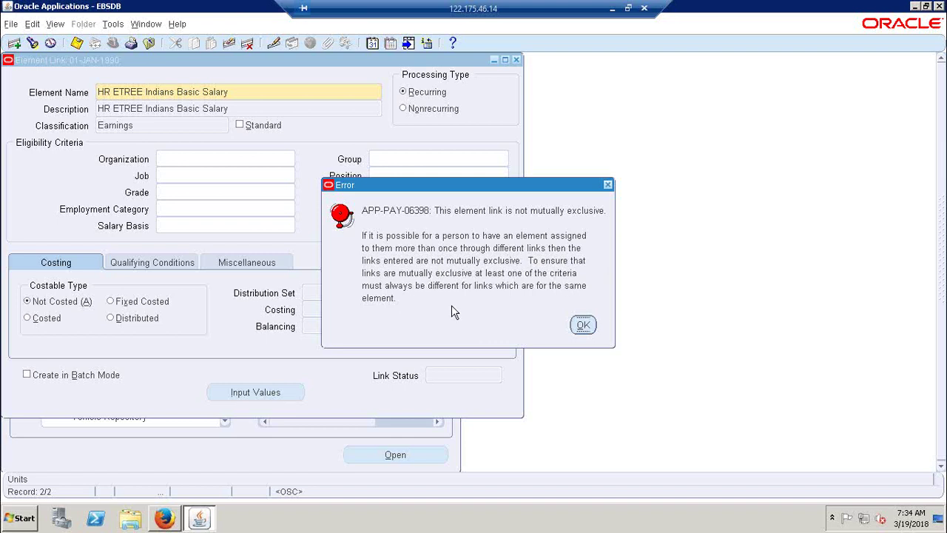
Step: Dismiss the not-mutually-exclusive error and close the form, discarding the changes
click(582, 327)
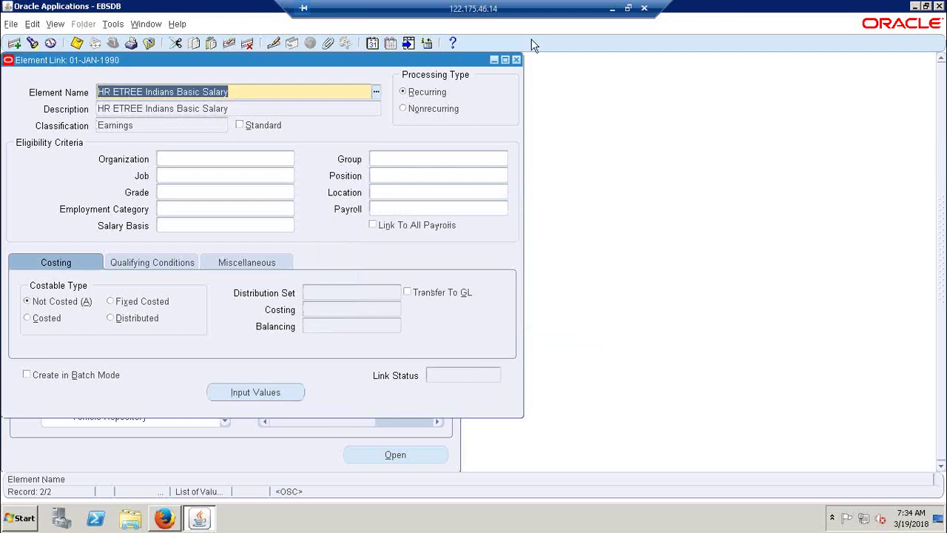
click(515, 60)
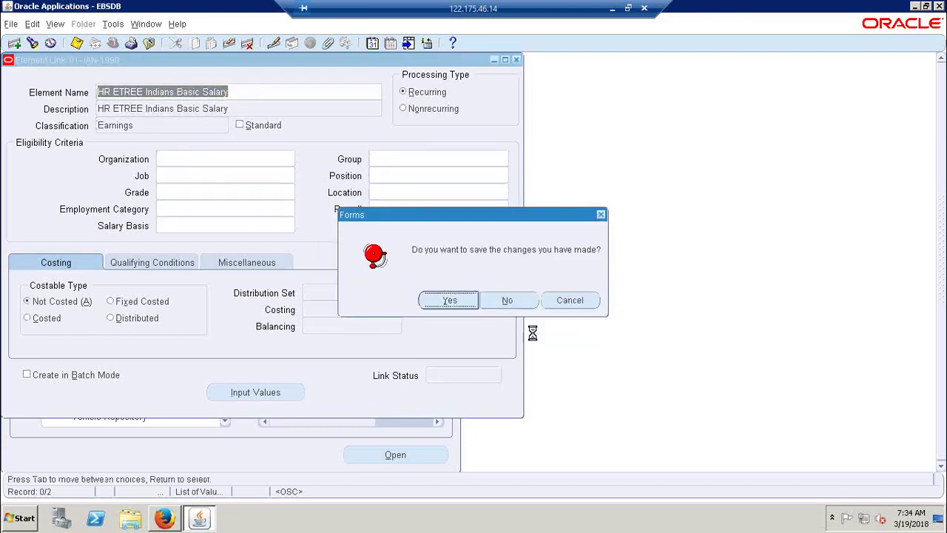
click(515, 303)
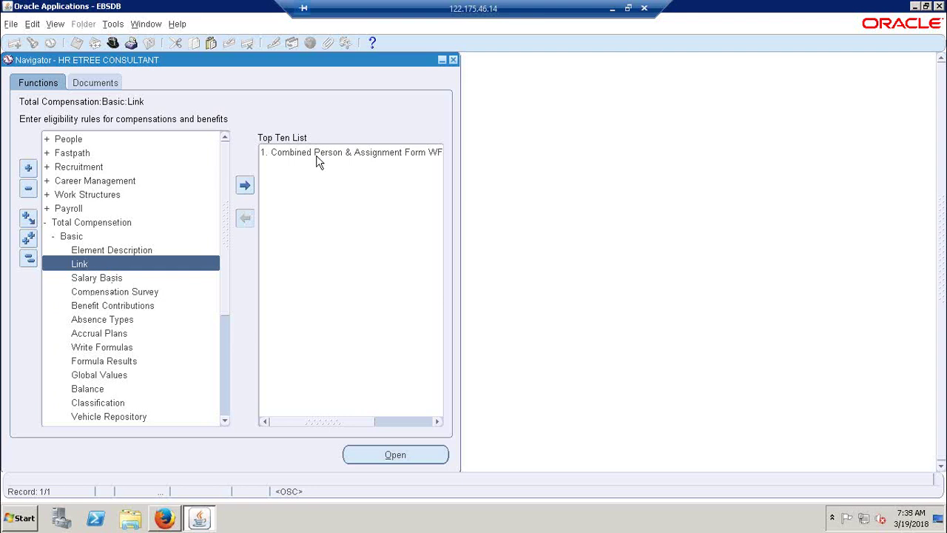
Step: Open the Combined Person & Assignment form with the effective date reset to today
click(316, 153)
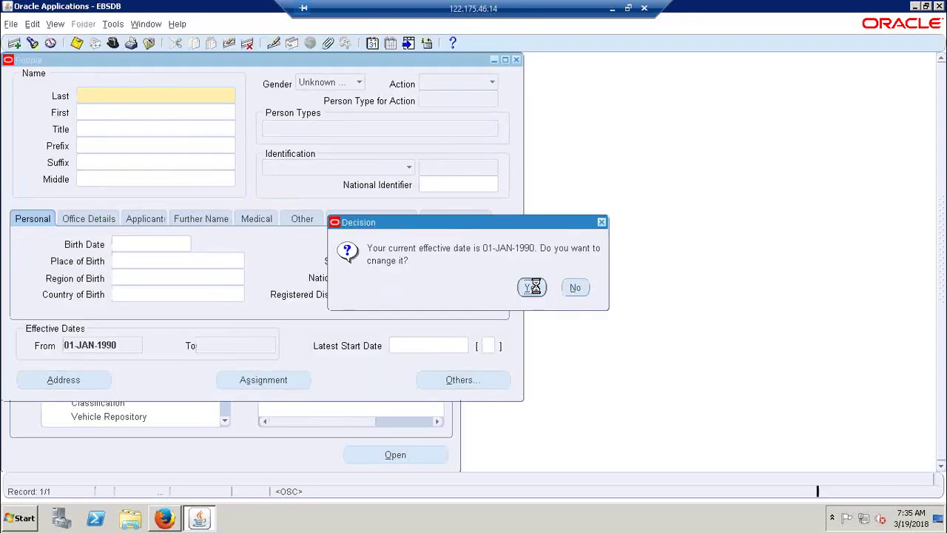
click(532, 287)
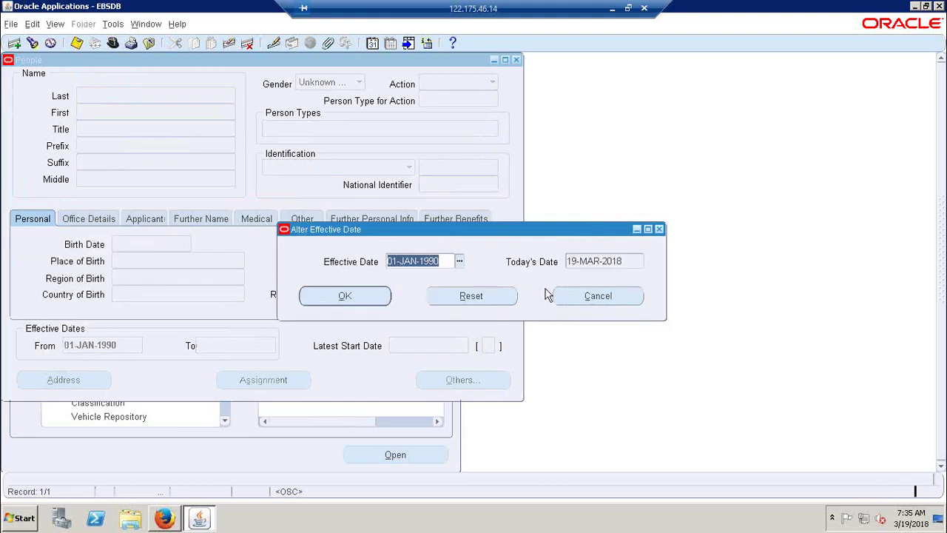
click(481, 290)
click(354, 299)
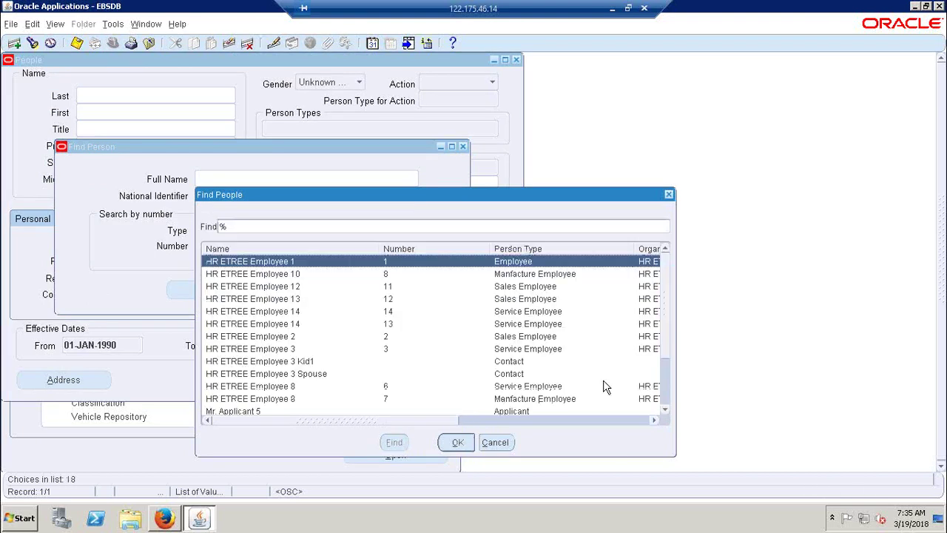
Step: Find HR ETREE Employee 14 (number 13) and open the assignment
click(519, 325)
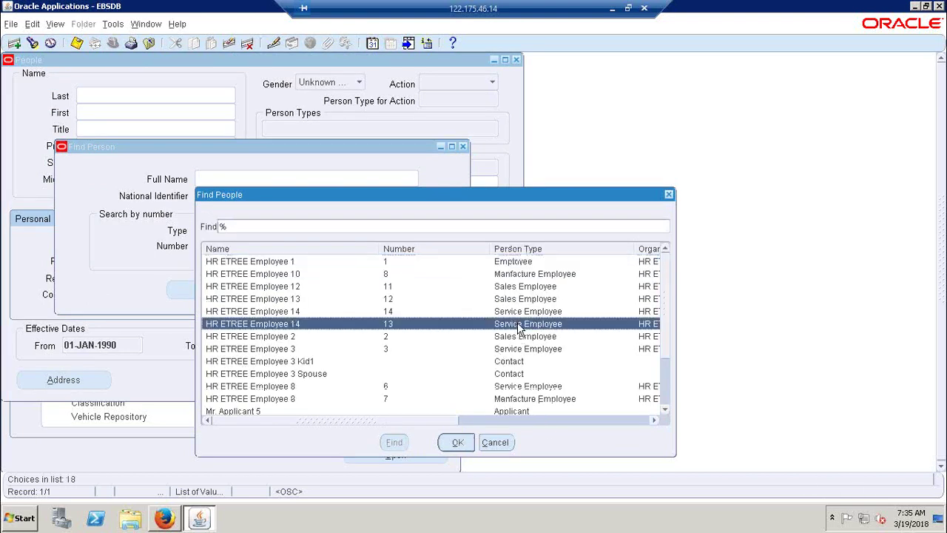
click(454, 442)
click(384, 292)
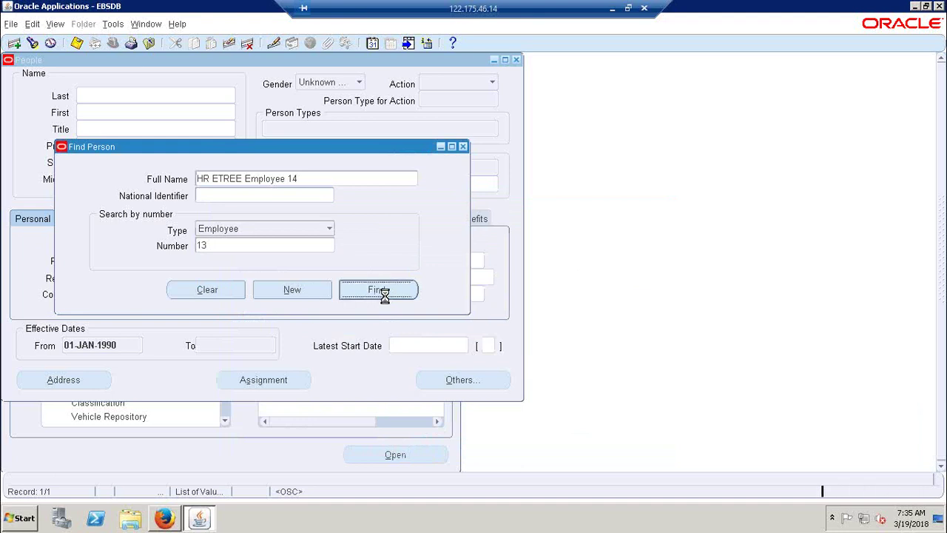
click(231, 383)
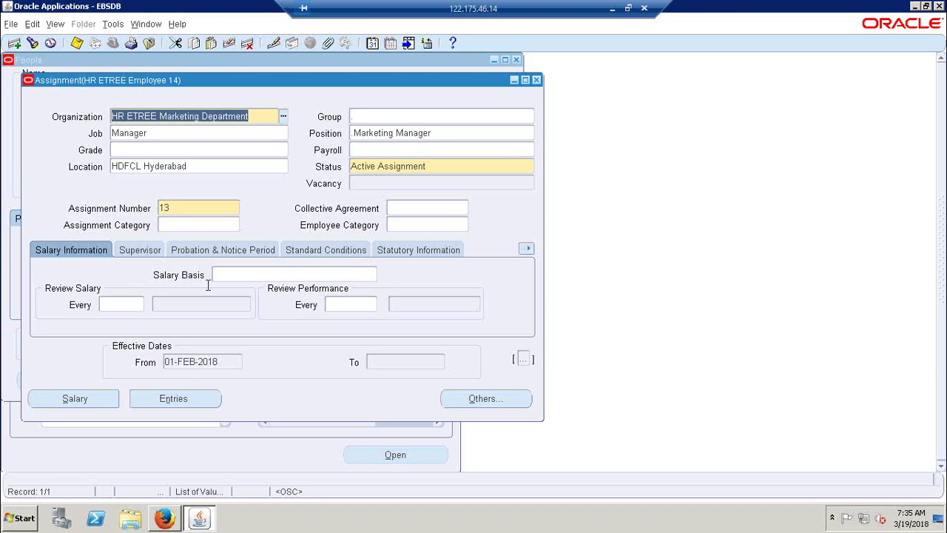
Step: Assign HR ETREE Indians Salary Basis as a correction, save, and open the Salary page
click(230, 276)
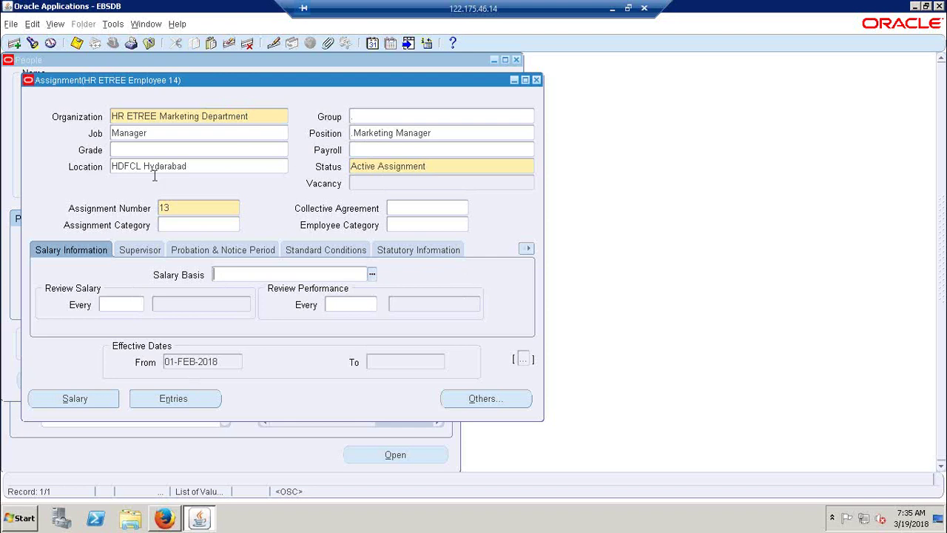
click(371, 274)
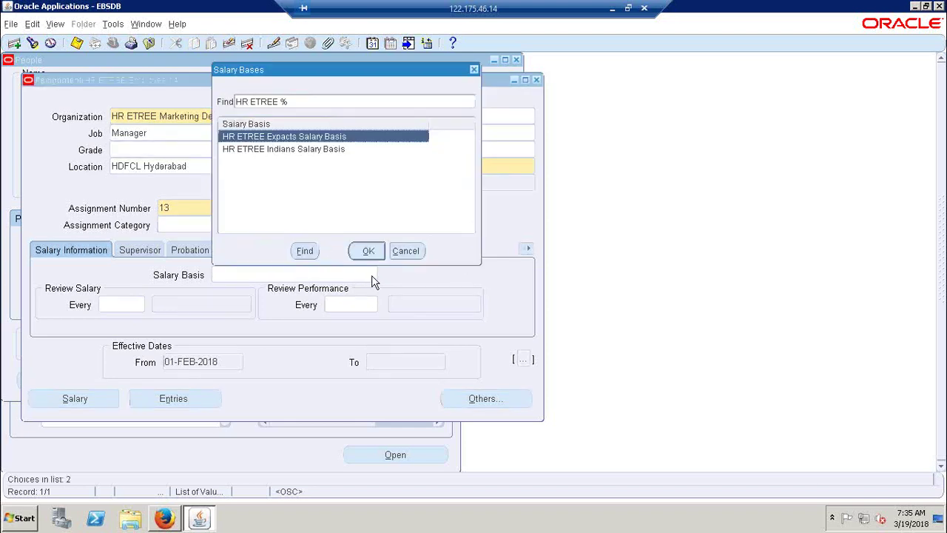
click(296, 150)
double_click(294, 150)
click(318, 251)
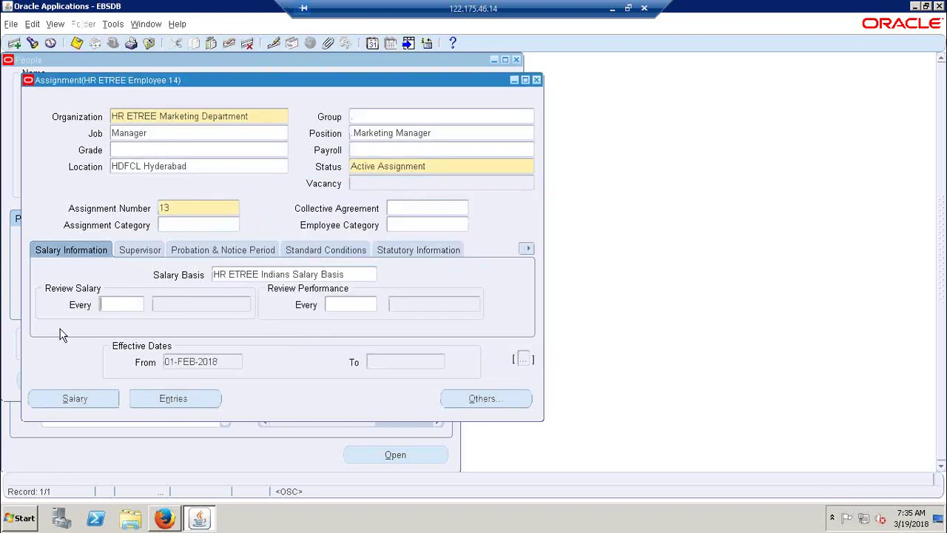
click(76, 43)
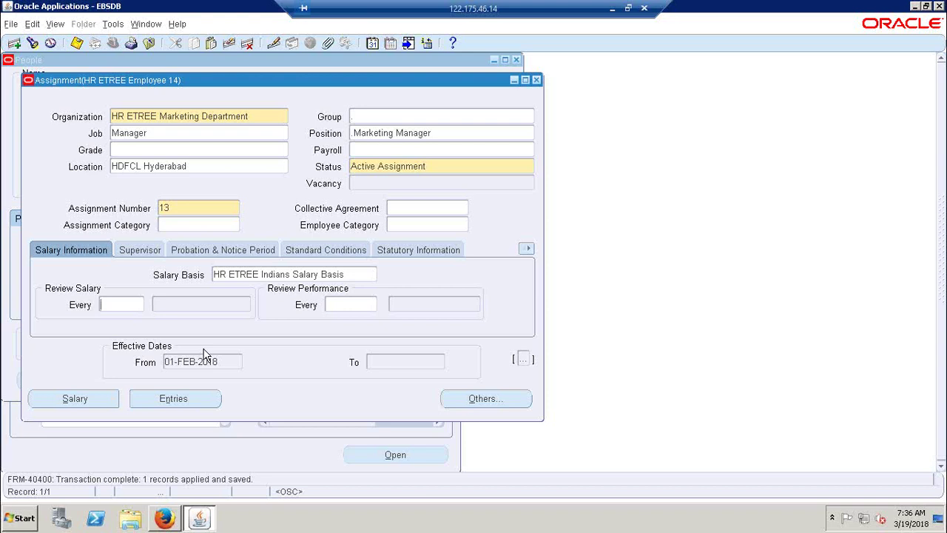
click(81, 399)
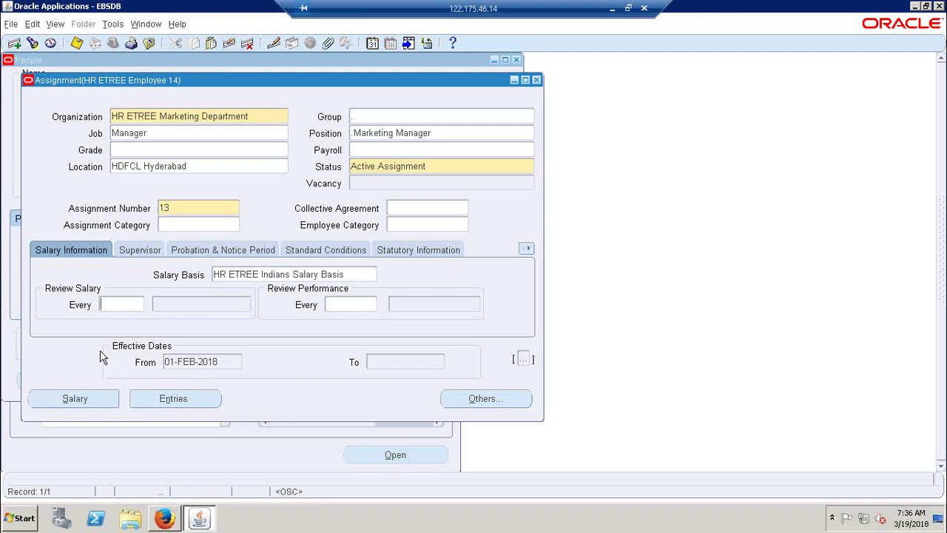
click(74, 399)
click(164, 515)
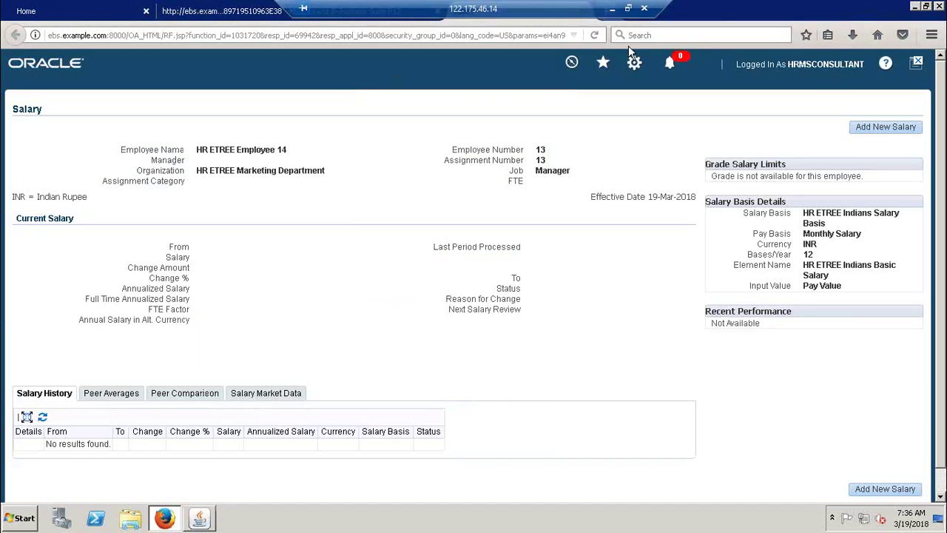
click(926, 6)
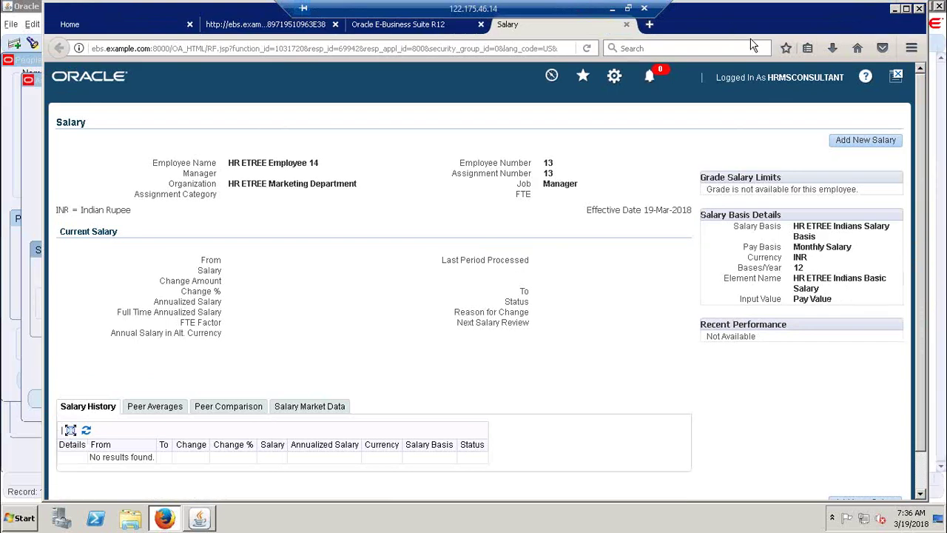
drag(752, 25, 728, 74)
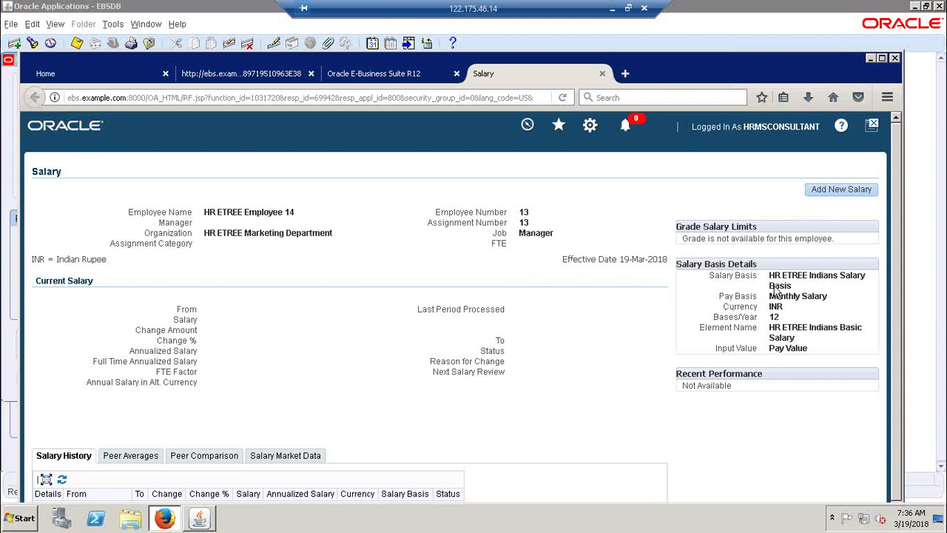
drag(771, 280, 829, 288)
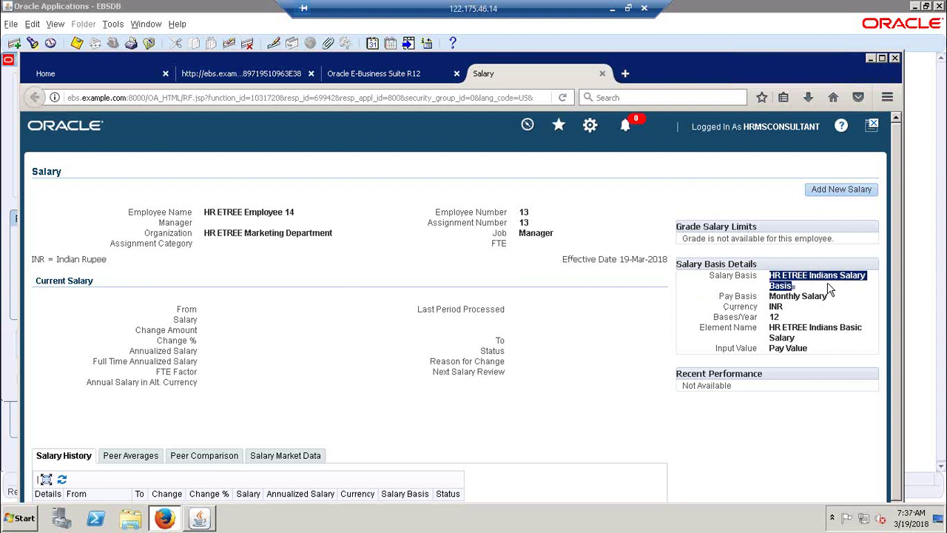
drag(833, 299, 781, 310)
click(773, 318)
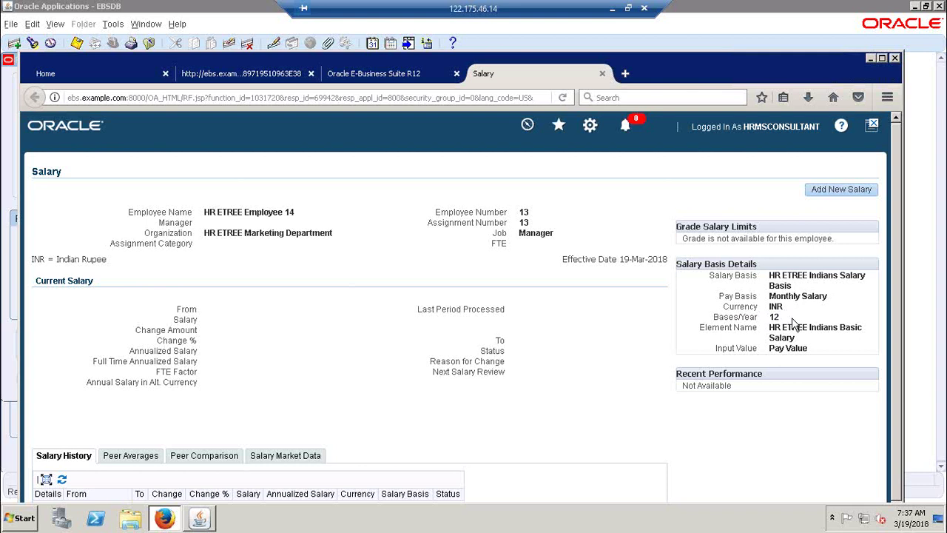
drag(807, 342, 699, 331)
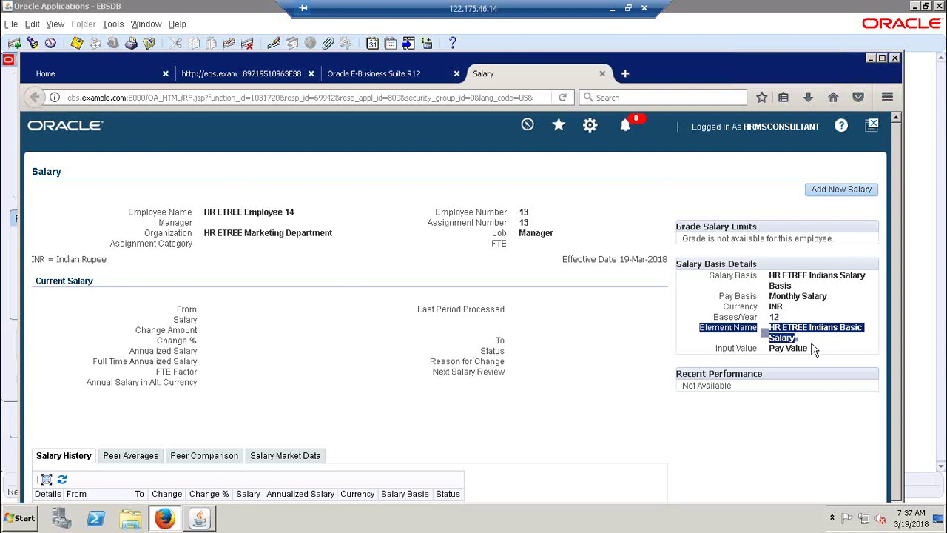
drag(712, 283, 797, 291)
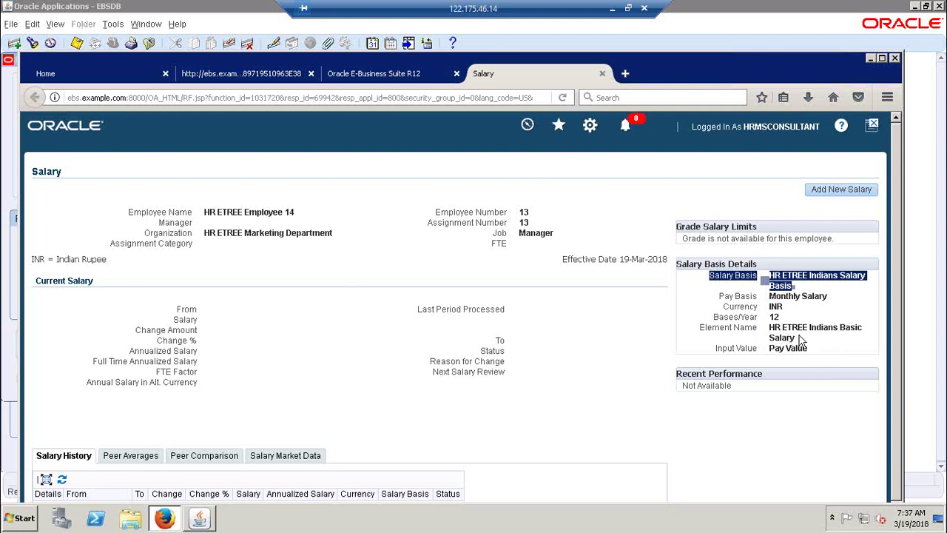
click(738, 301)
drag(708, 275, 758, 279)
click(786, 351)
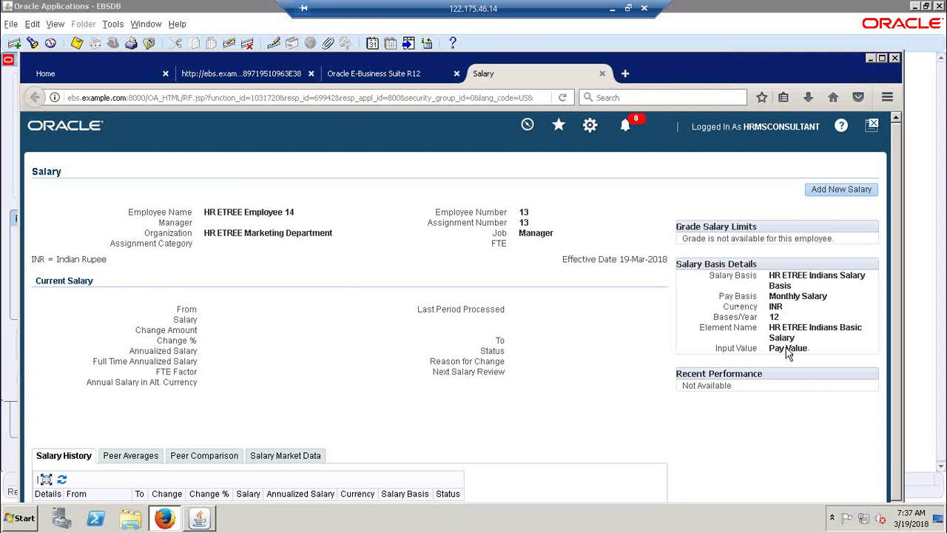
double_click(788, 351)
double_click(724, 60)
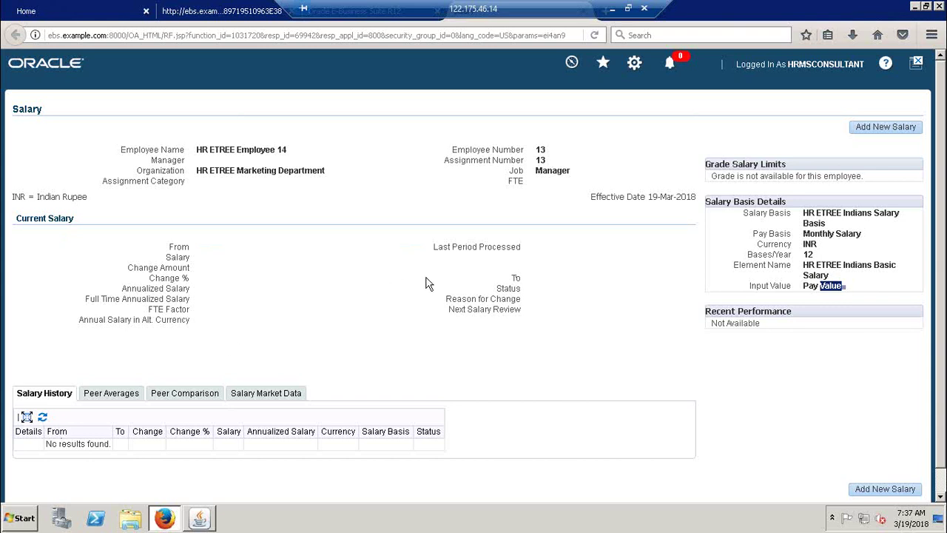
click(891, 131)
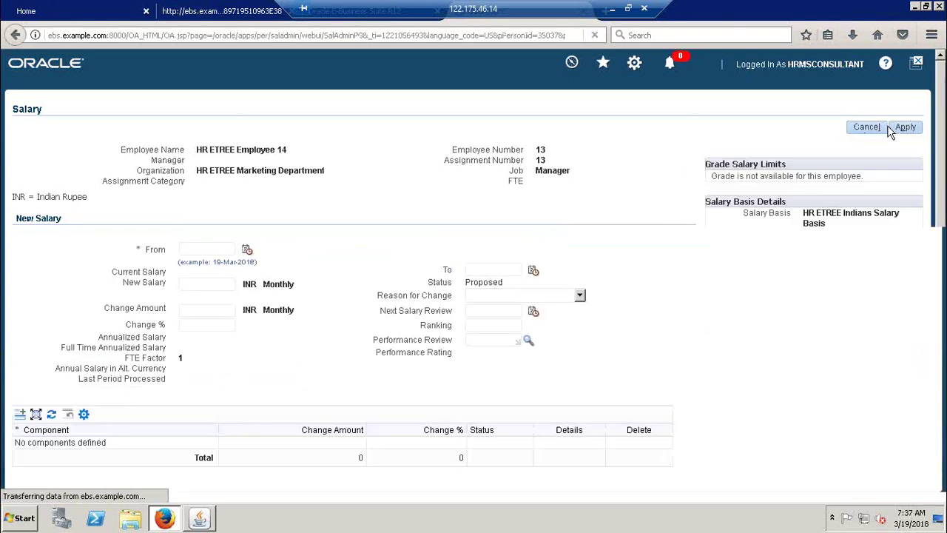
Step: Set the new salary's From date to 01-Feb-2018 on the Salary page
click(199, 518)
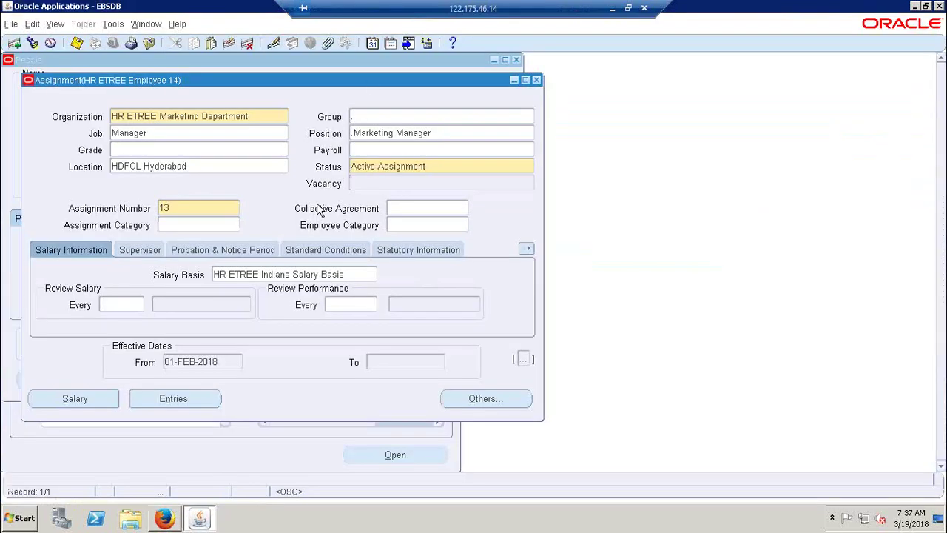
drag(363, 77, 845, 146)
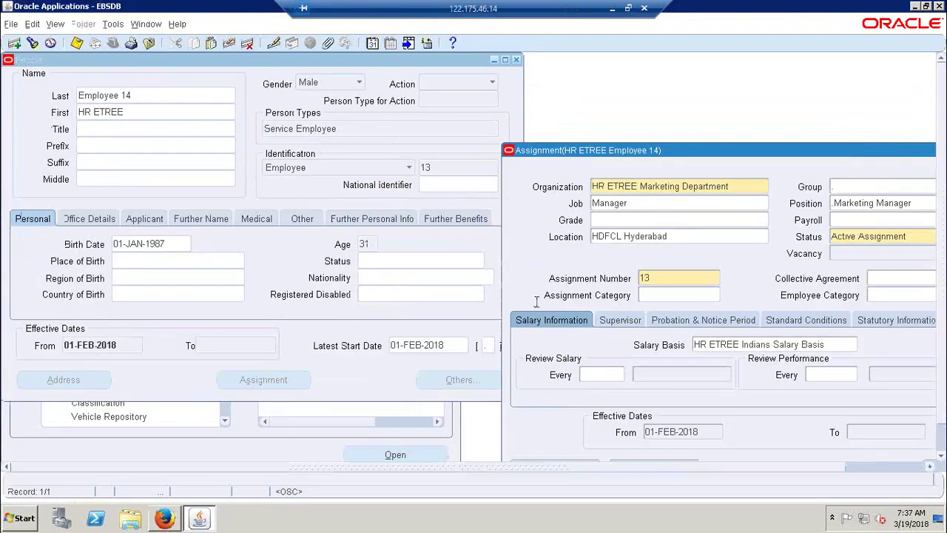
drag(734, 146, 490, 83)
click(164, 518)
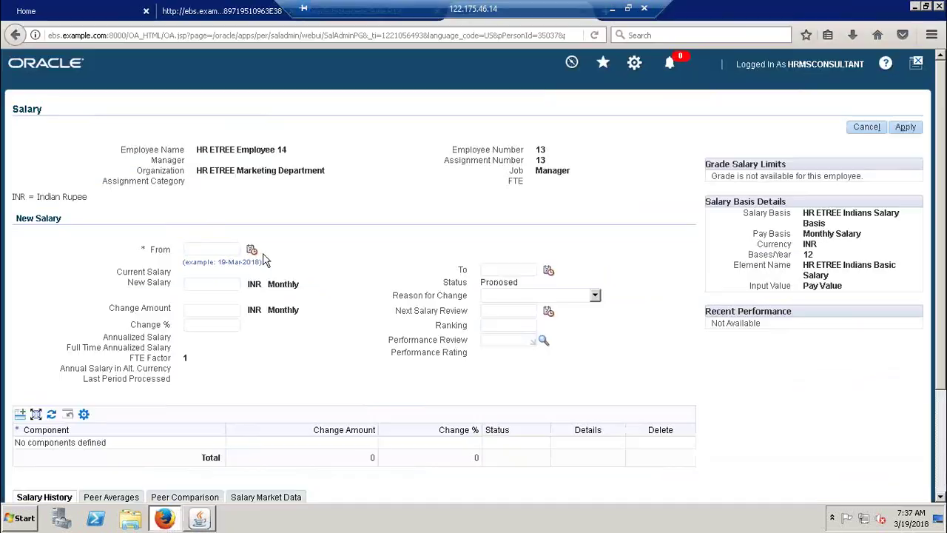
click(252, 249)
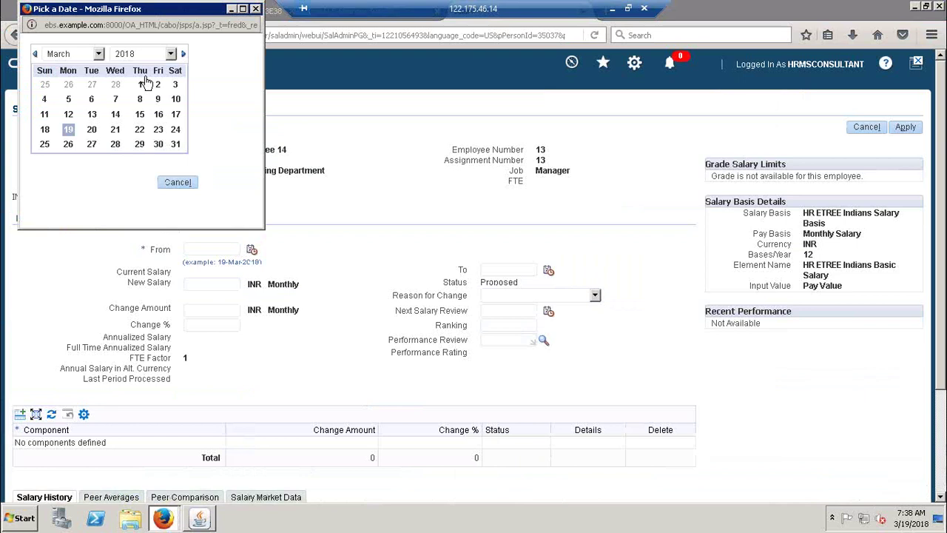
click(104, 54)
click(79, 90)
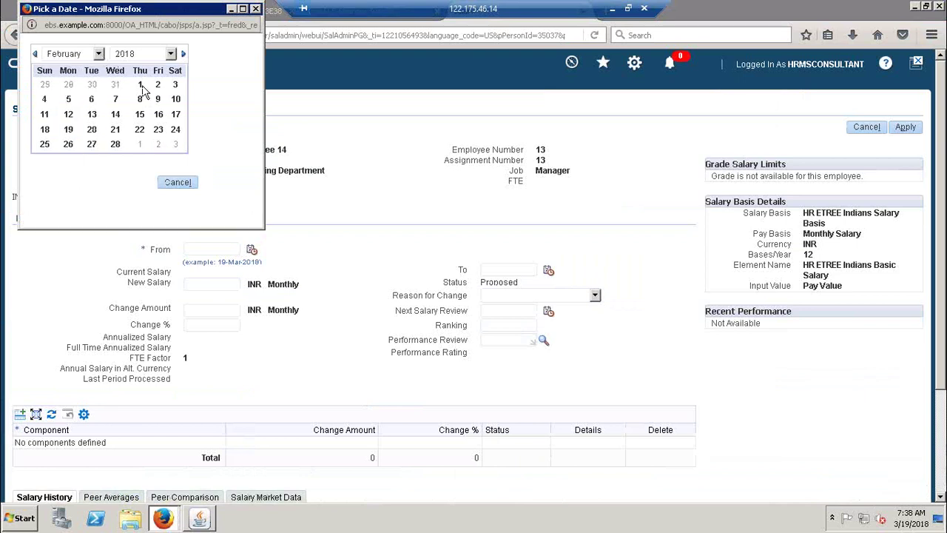
click(140, 85)
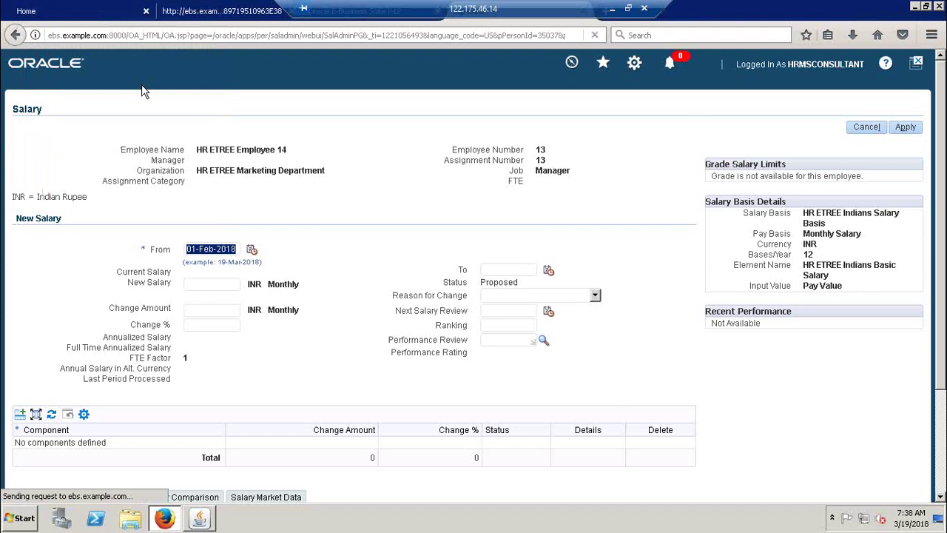
click(224, 289)
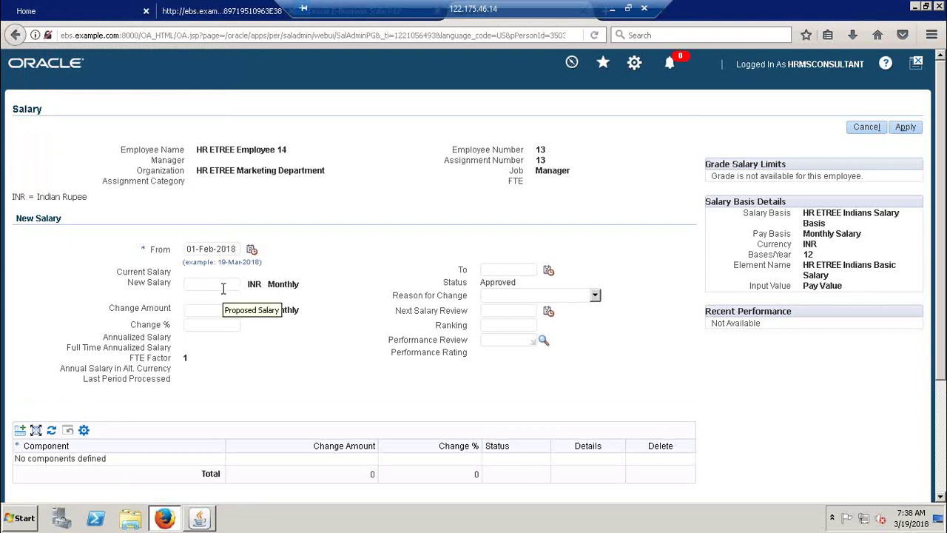
Step: Close the Salary tab without applying and return to the Oracle Assignment form
drag(718, 176, 804, 193)
click(642, 204)
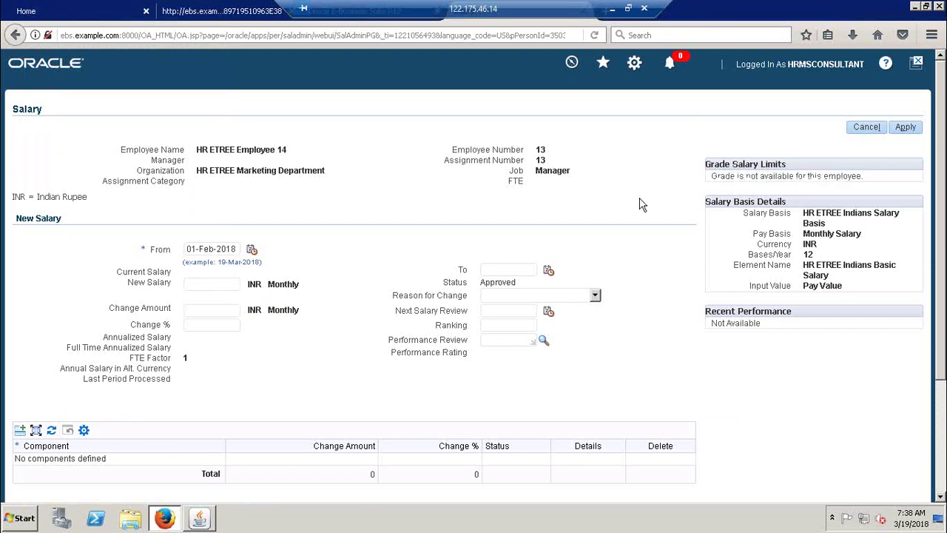
click(194, 520)
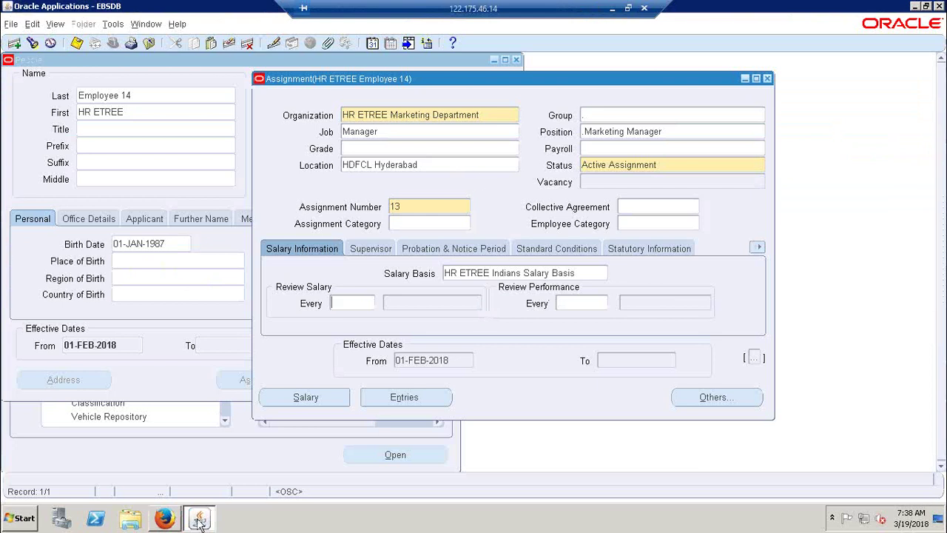
click(167, 520)
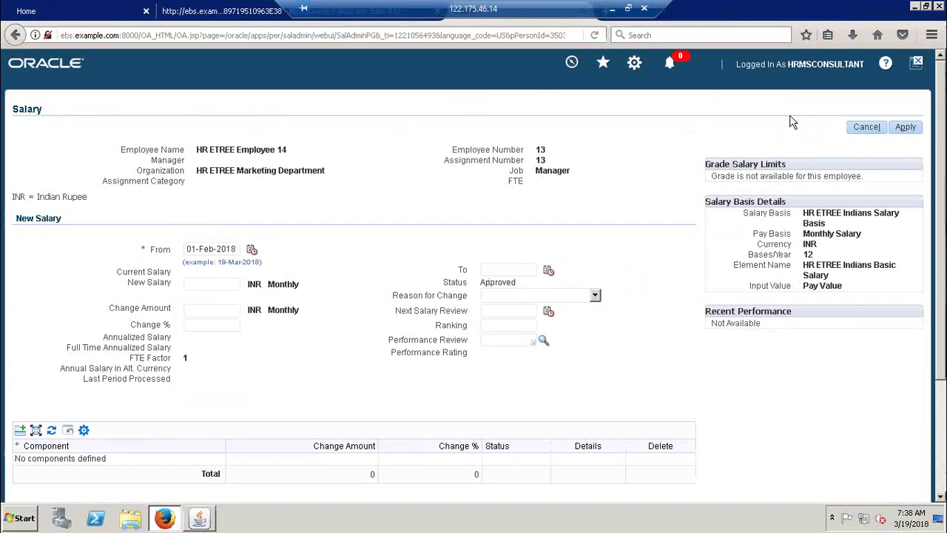
drag(873, 14, 821, 120)
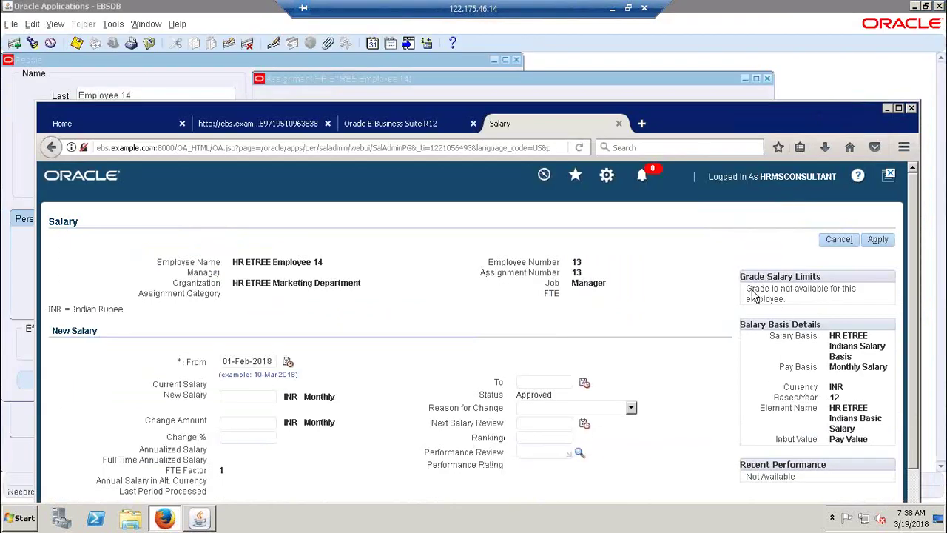
click(618, 124)
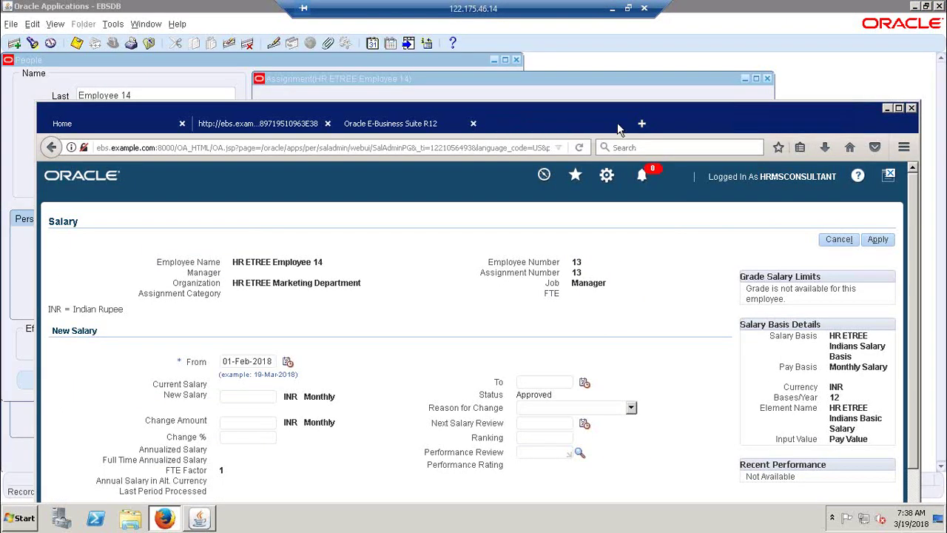
click(898, 109)
click(206, 523)
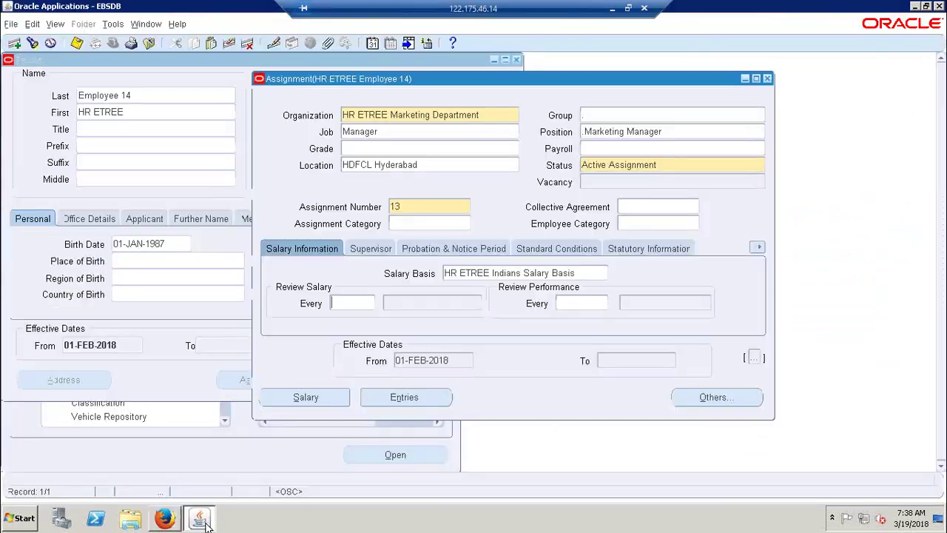
Step: Set the assignment grade to 3.Grade 3 as a correction
click(394, 149)
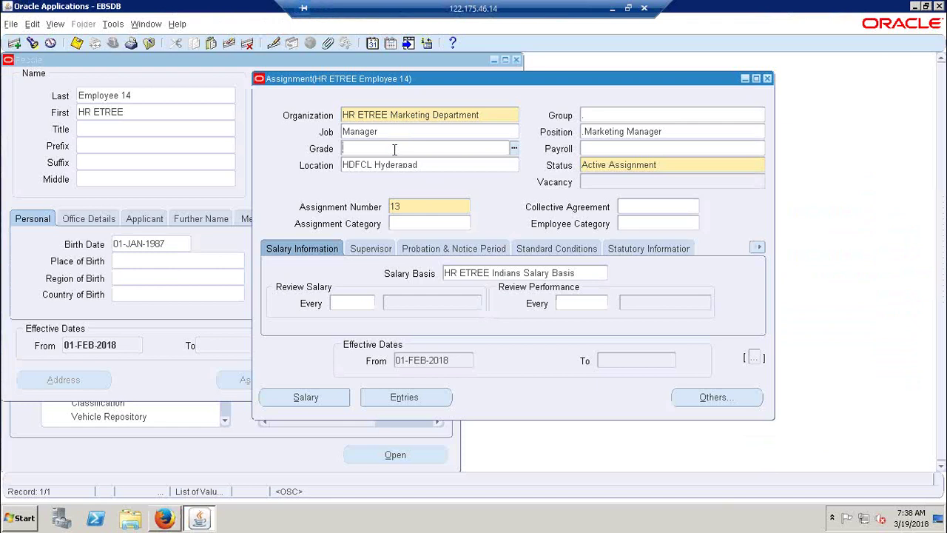
text(gr)
key(Tab)
key(BackSpace)
key(ctrl+l)
text(%)
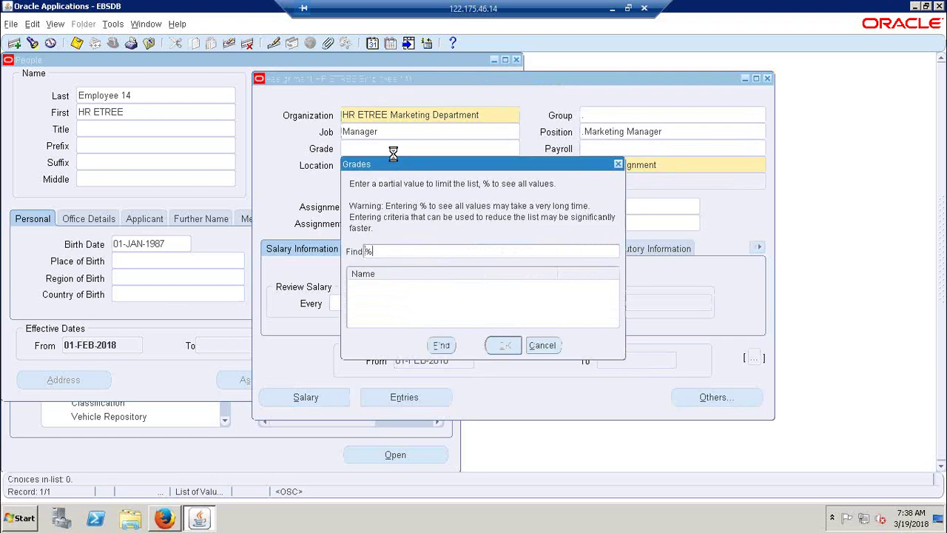
key(Return)
key(Down)
key(Down)
key(Return)
click(316, 255)
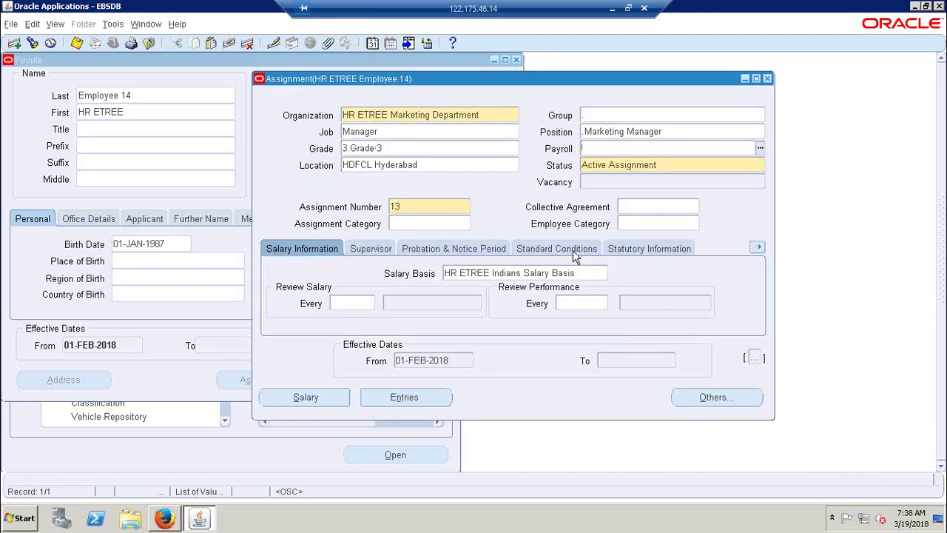
Step: Set payroll ETREE Employees as a correction and save the assignment
click(574, 253)
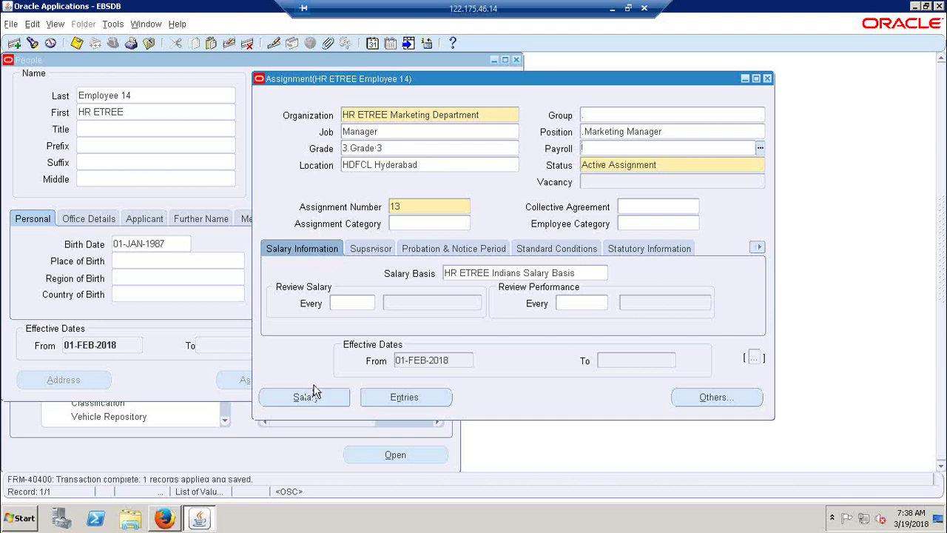
click(760, 148)
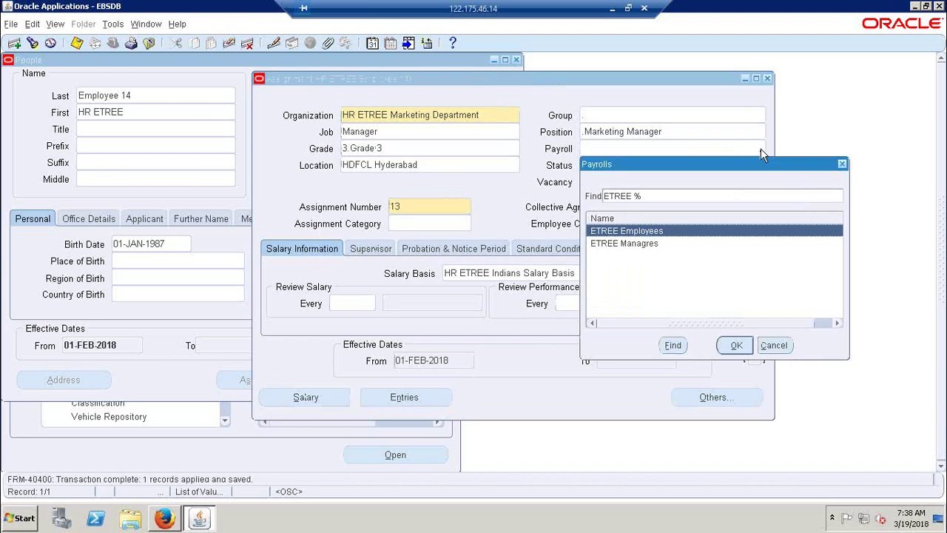
click(736, 345)
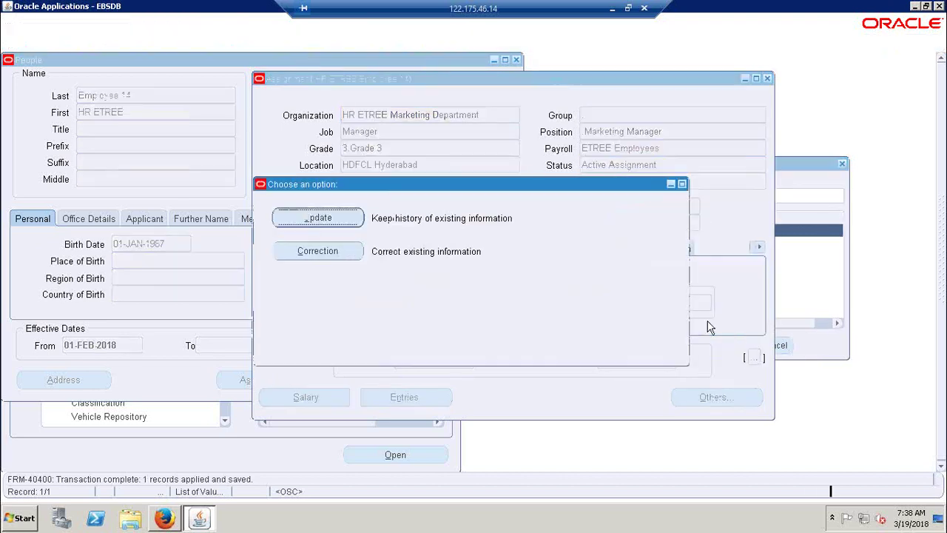
click(318, 250)
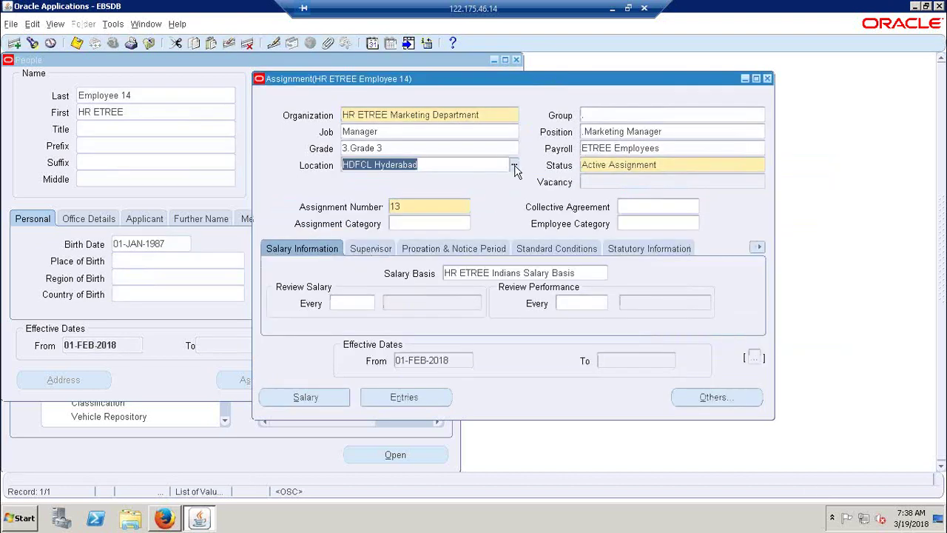
click(515, 167)
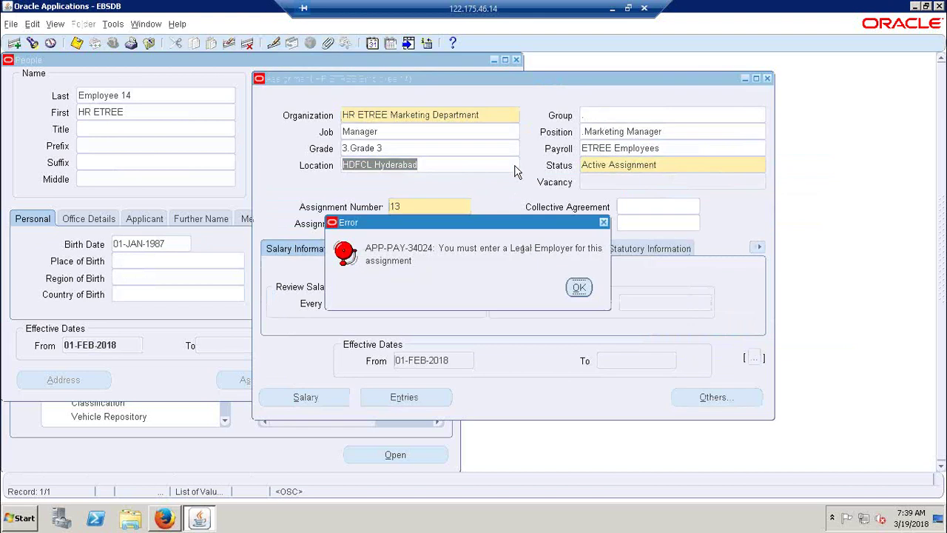
Step: Set GRE and PF Organization to HR ETREE Business Group in Statutory Information, then open Salary
click(579, 288)
click(655, 248)
click(527, 282)
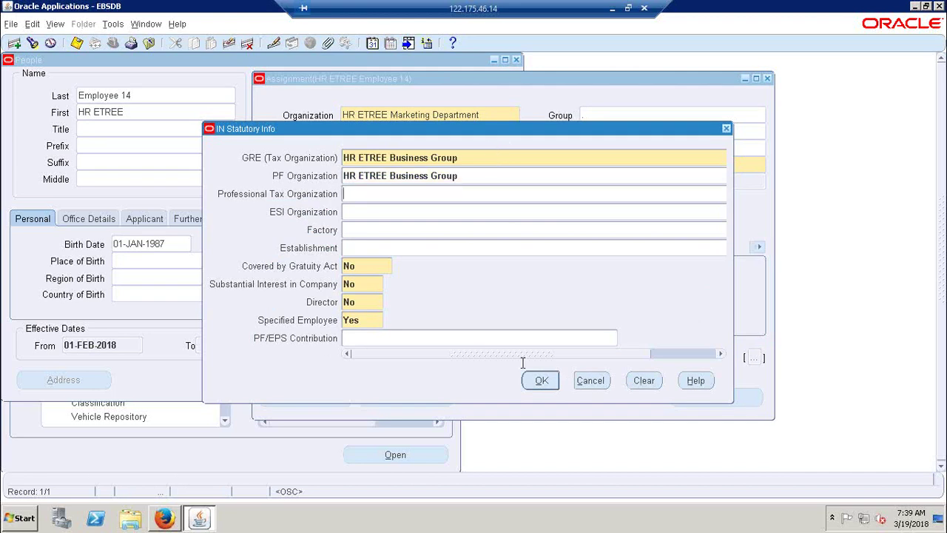
click(542, 380)
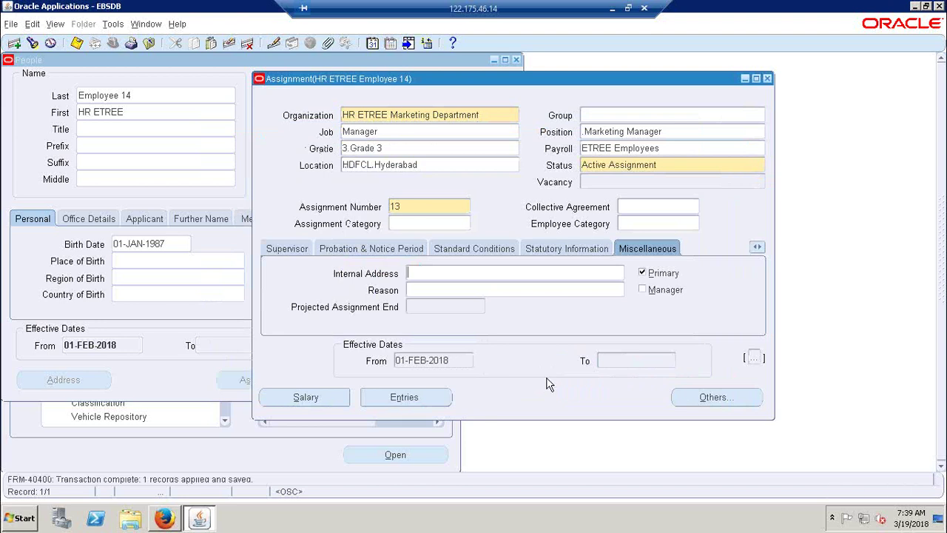
click(329, 397)
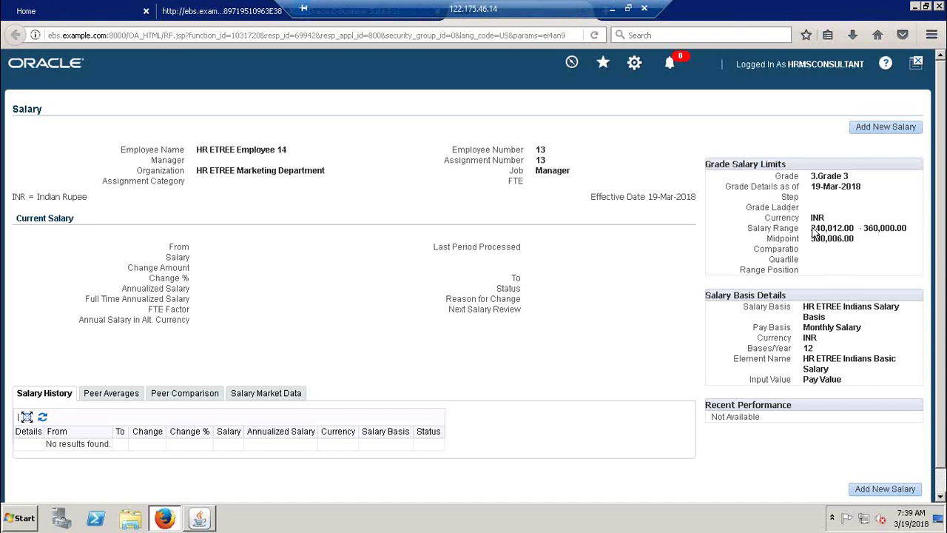
Step: Review the 3.Grade 3 limits (240,012–360,000) and add a new salary entry
drag(813, 231, 914, 234)
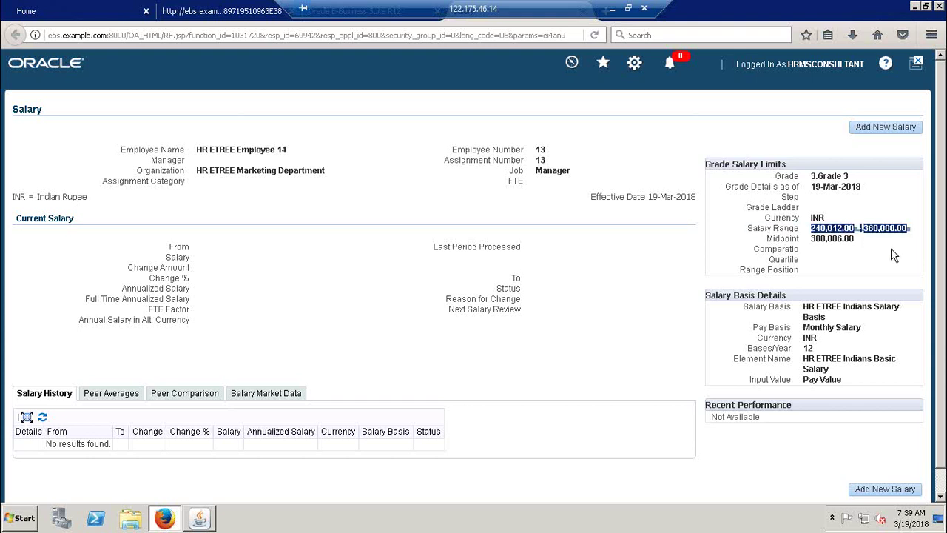
click(890, 250)
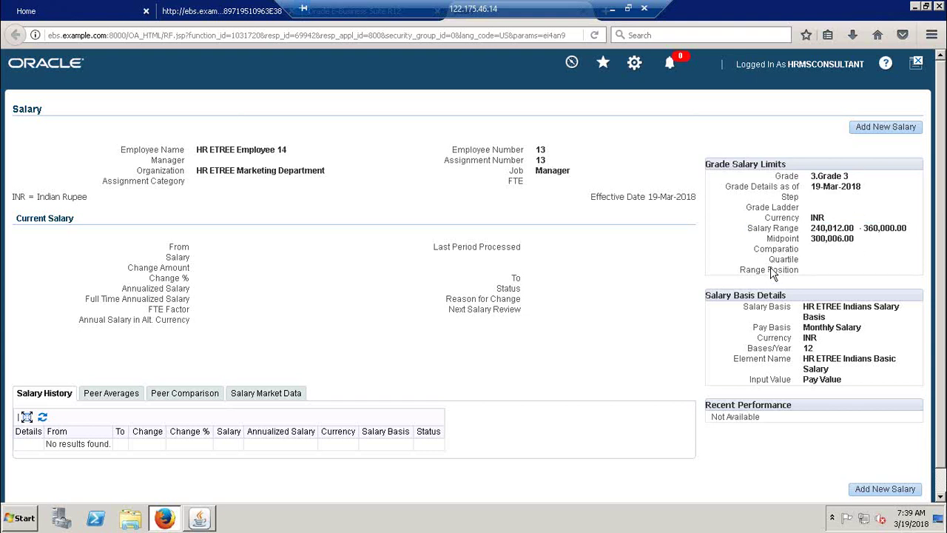
click(873, 128)
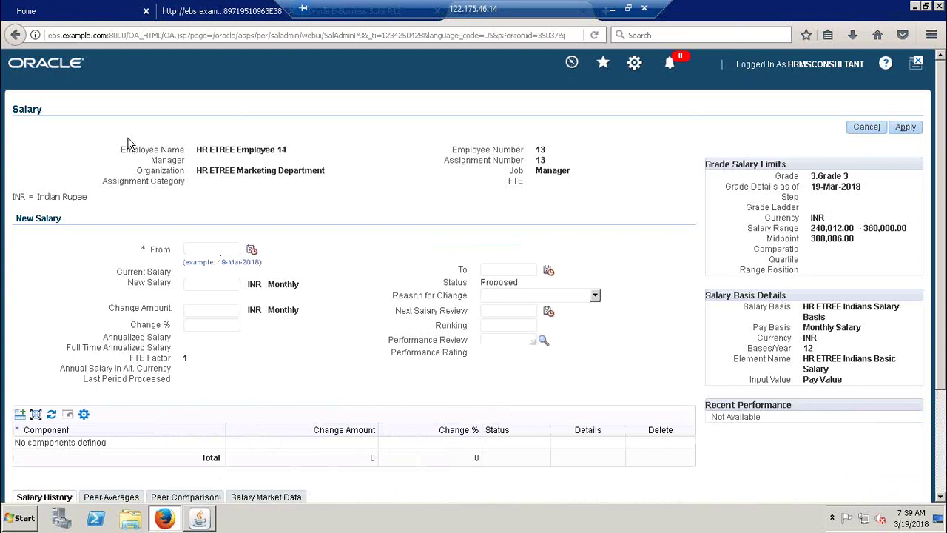
Step: Date the new salary from 01-Feb-2018 and begin entering the monthly INR amount
click(252, 252)
click(115, 54)
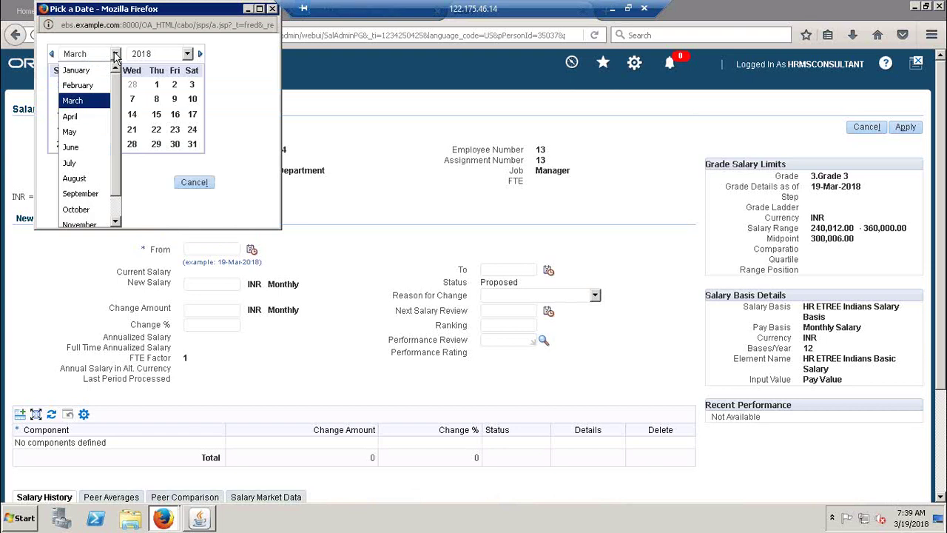
click(83, 86)
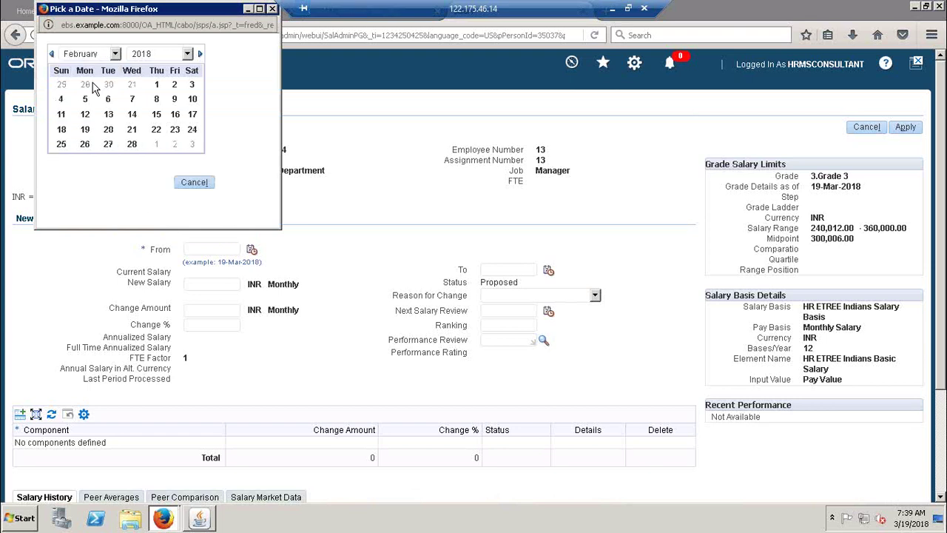
click(157, 85)
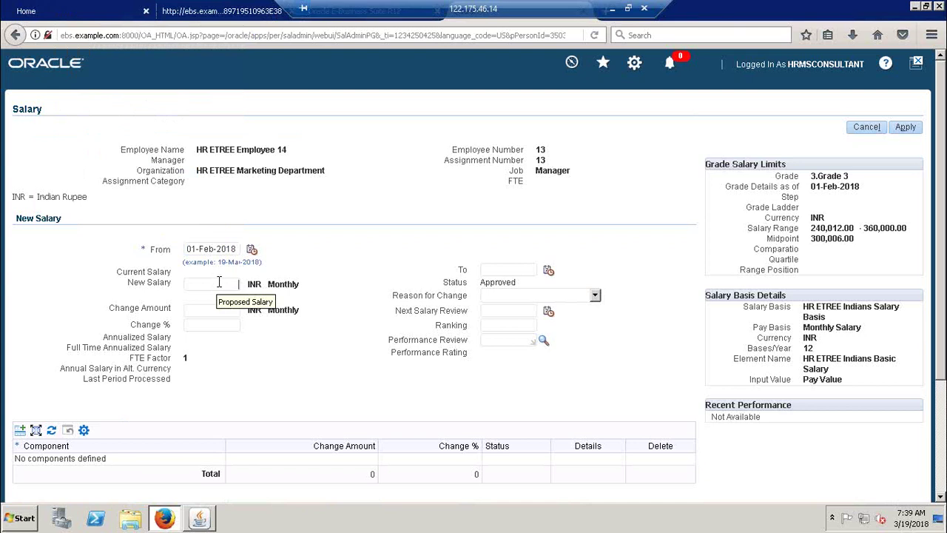
click(219, 282)
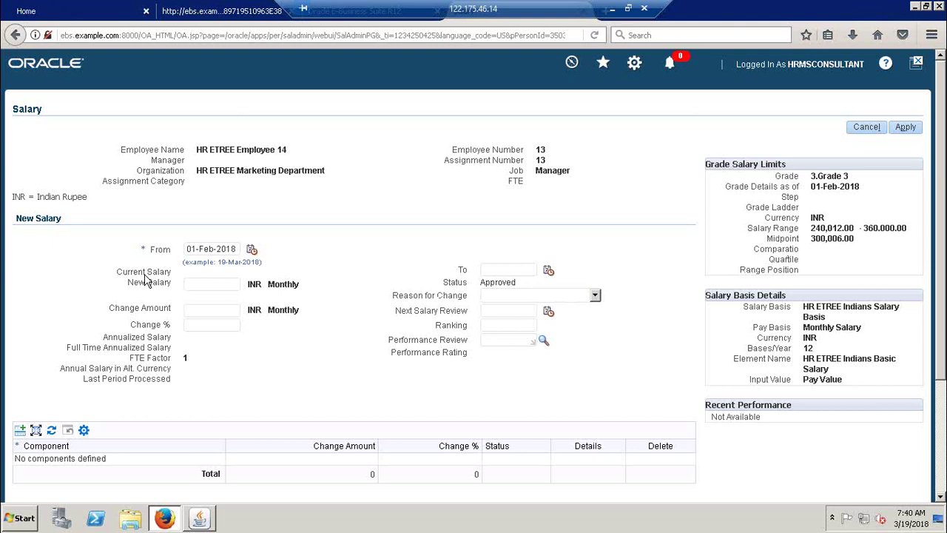
click(230, 285)
drag(867, 334, 801, 334)
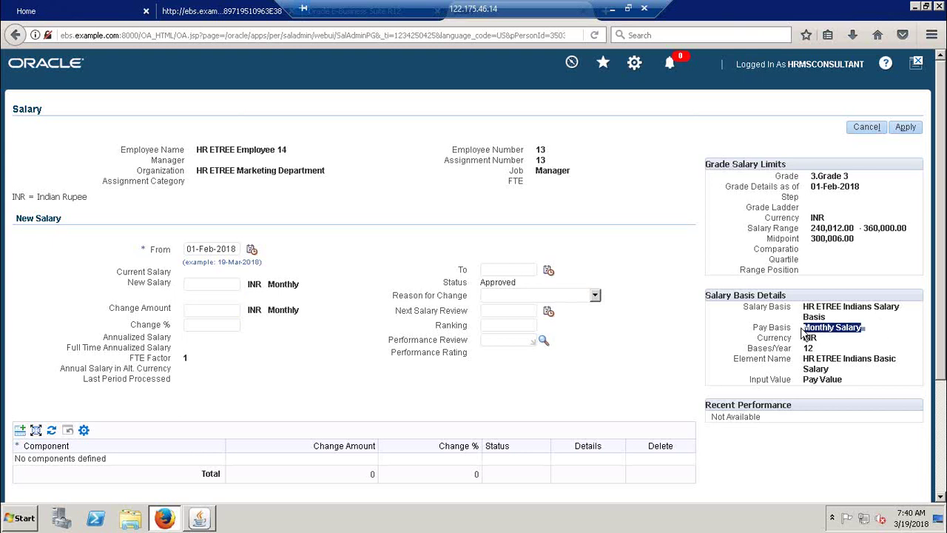
click(893, 341)
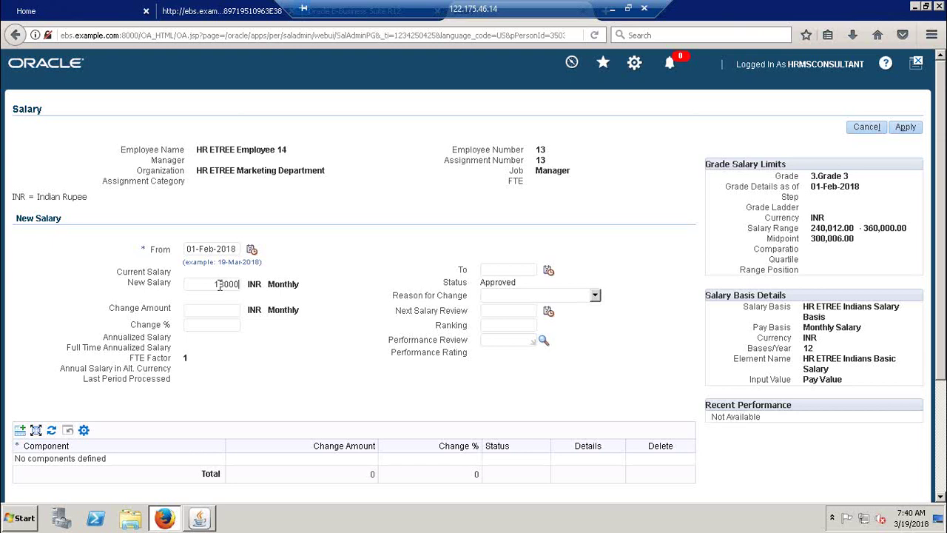
Step: Enter 18,000 as the new salary and review the out-of-range warning and annualized figure
text(18000)
click(219, 305)
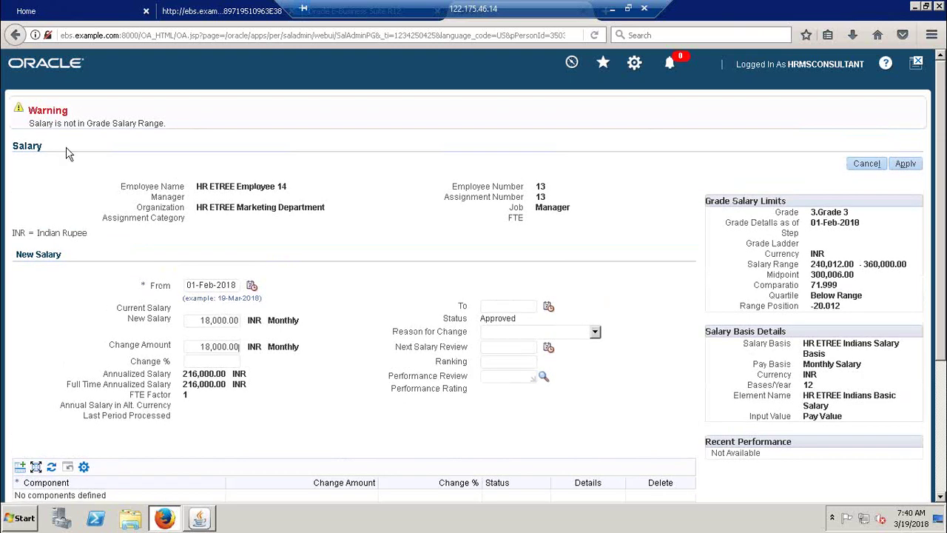
drag(29, 127, 170, 129)
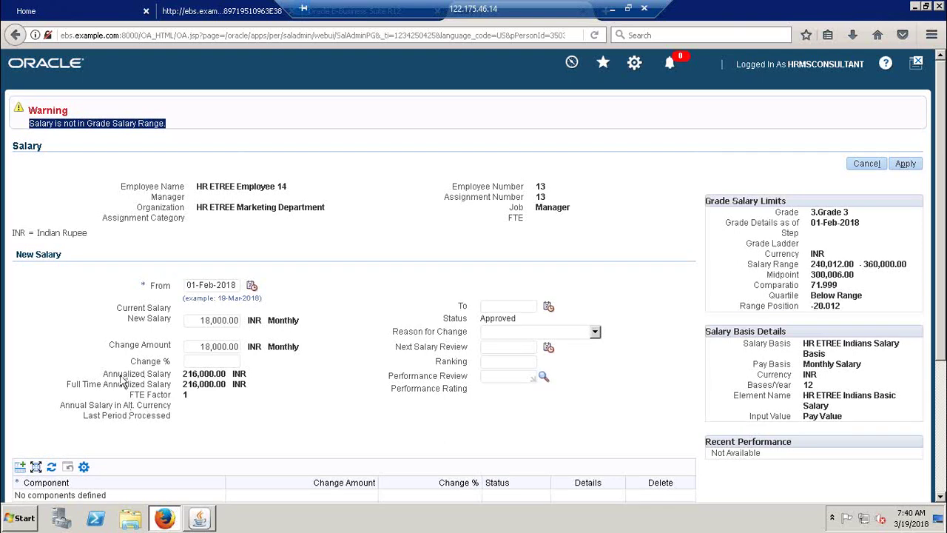
drag(184, 376, 266, 357)
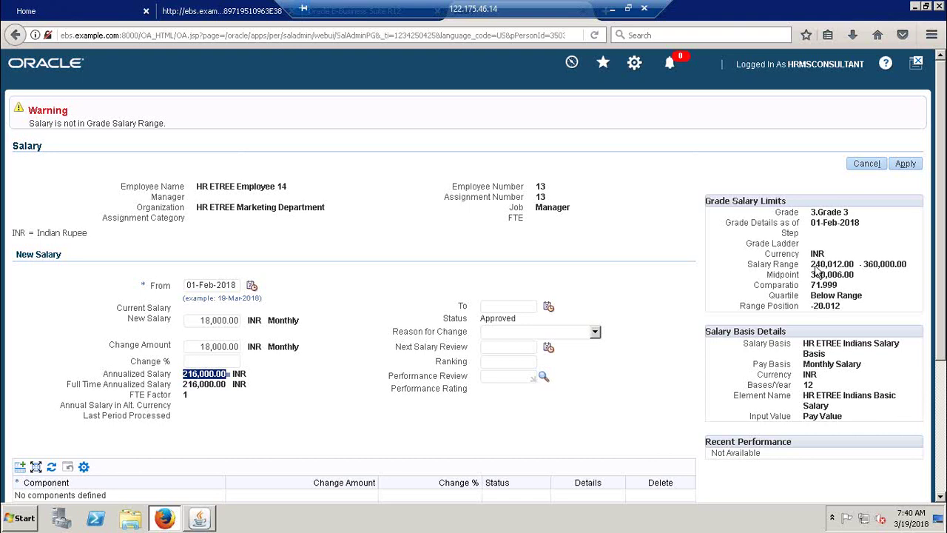
click(187, 393)
drag(184, 384, 223, 385)
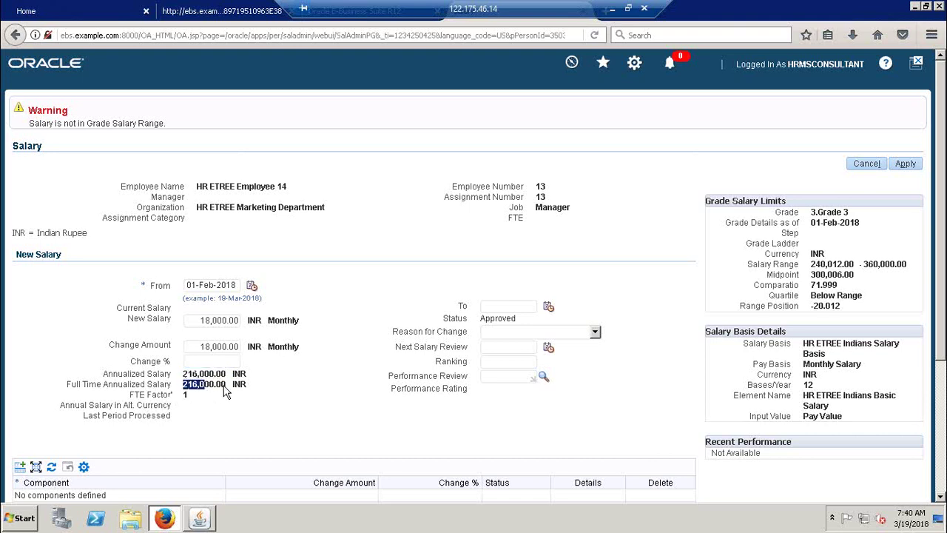
Step: Replace the 18,000.00 amount with 25,000 so it annualizes to 300,000.00 INR
triple_click(212, 320)
key(BackSpace)
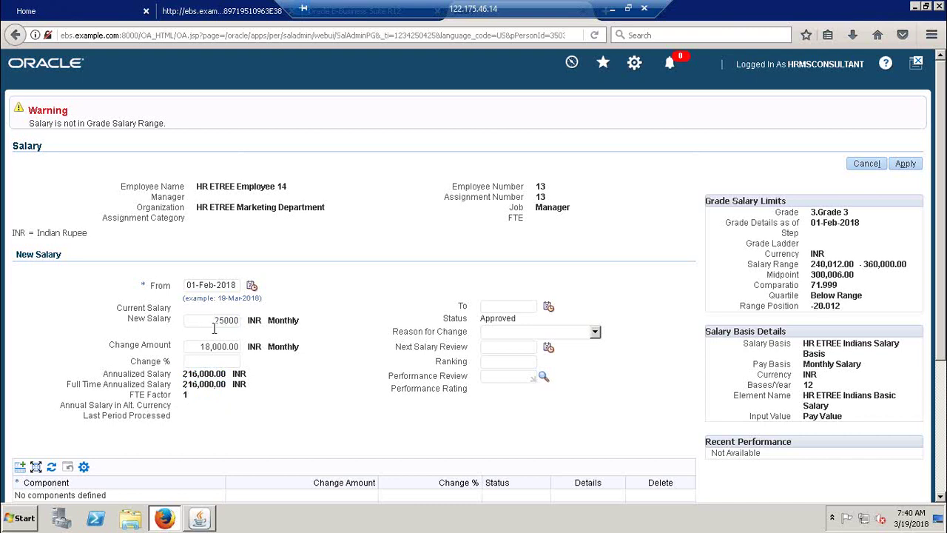
click(196, 350)
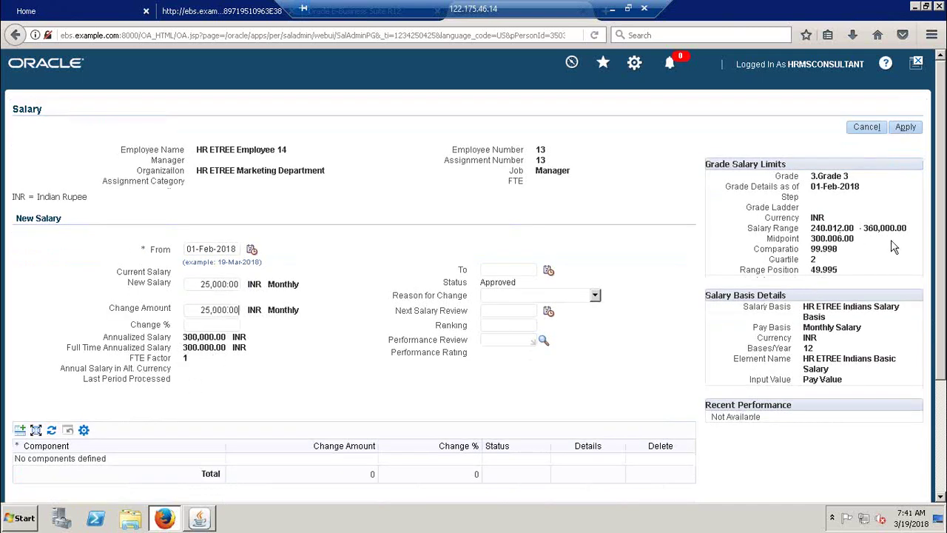
Step: Review the grade midpoint and comparatio values for the new salary
drag(787, 238, 859, 239)
click(865, 246)
drag(762, 253, 831, 256)
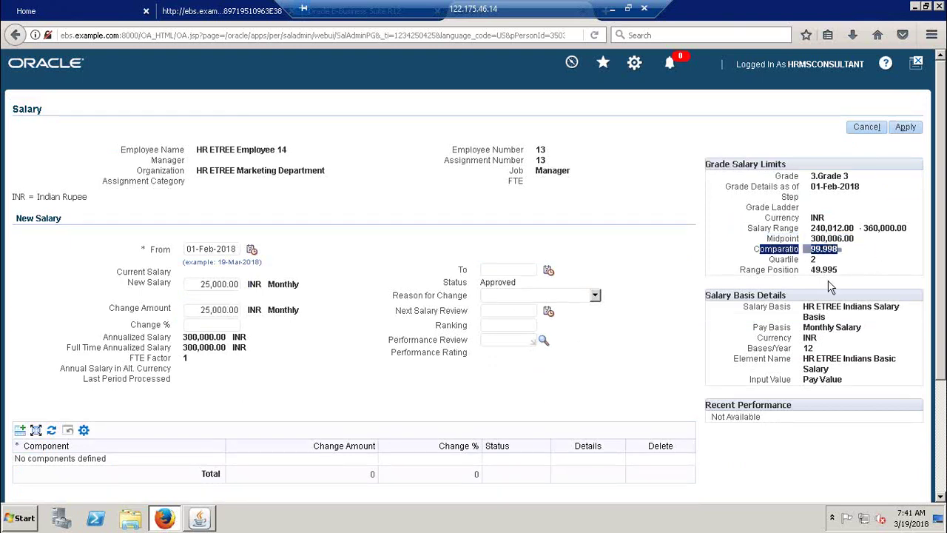
click(328, 404)
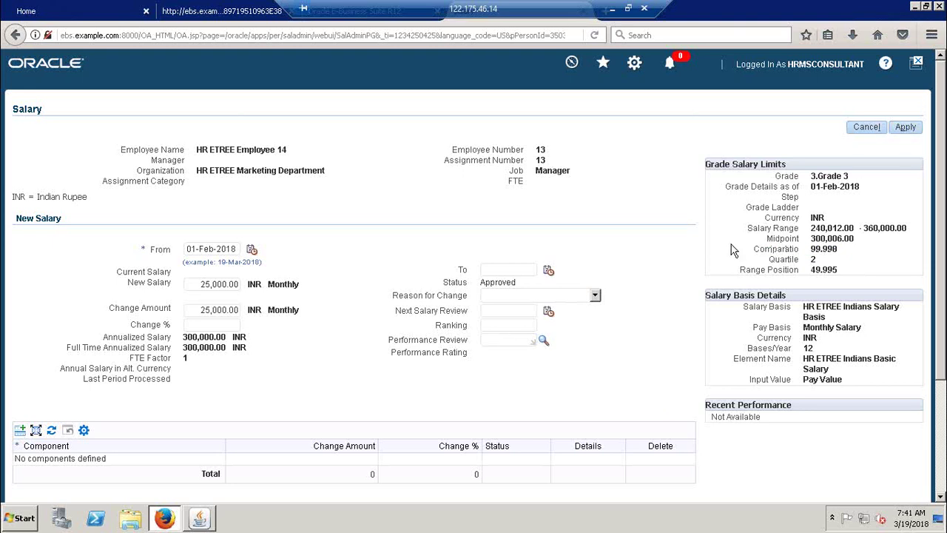
Step: Set Reason for Change to New Hire and apply the approved salary
click(594, 295)
scroll(570, 244, down, 1)
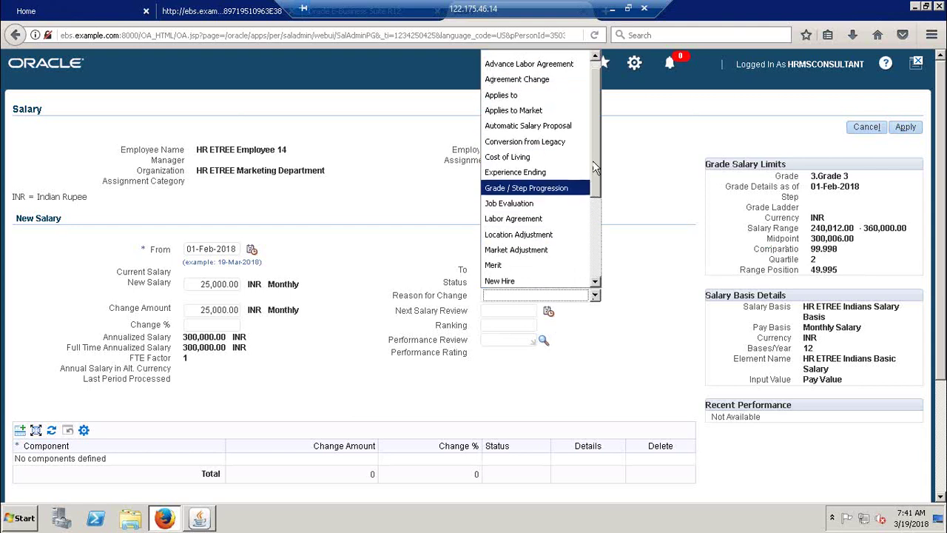
scroll(591, 166, up, 1)
drag(597, 130, 608, 254)
click(502, 156)
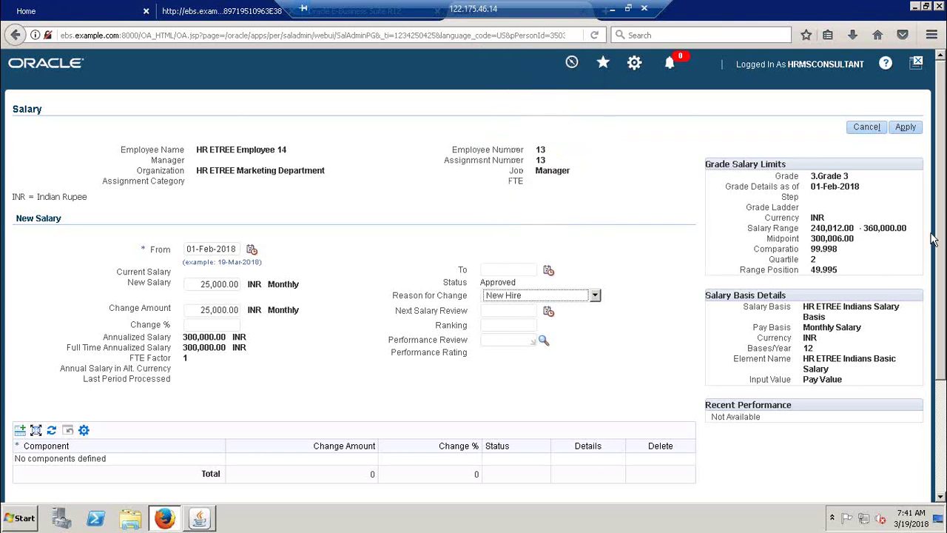
click(906, 128)
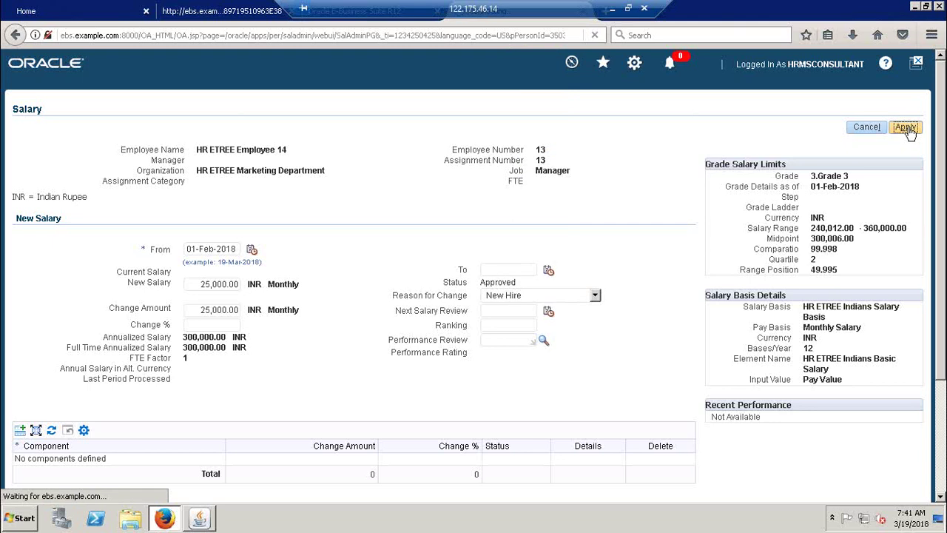
drag(801, 85, 798, 92)
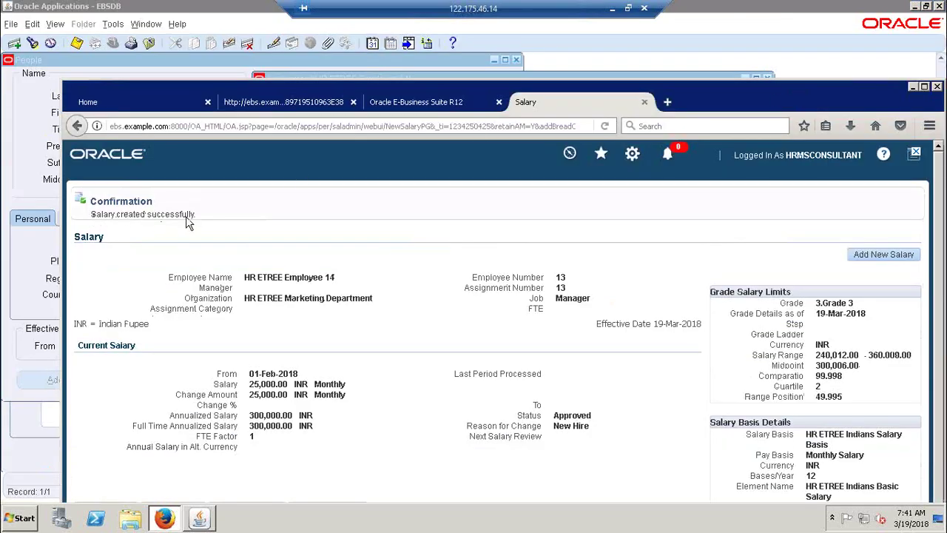
Step: Check the salary history, close the Salary page, and return to Employee 14's Assignment form
double_click(888, 102)
scroll(944, 194, down, 1)
scroll(944, 180, up, 1)
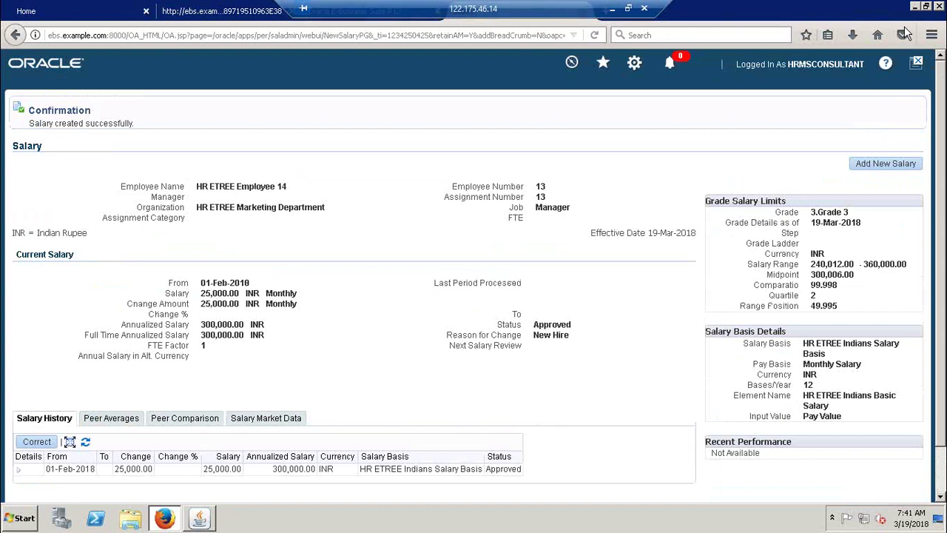
drag(837, 49, 828, 58)
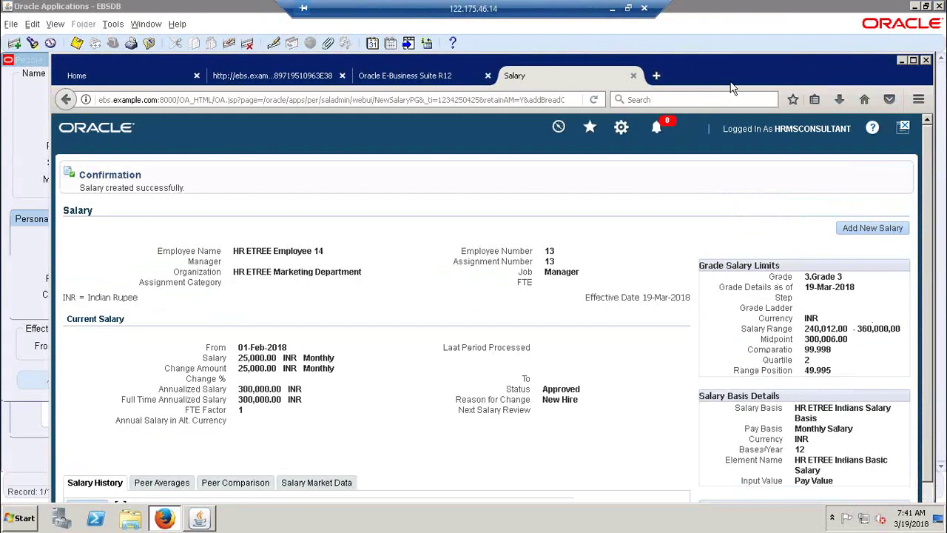
click(632, 76)
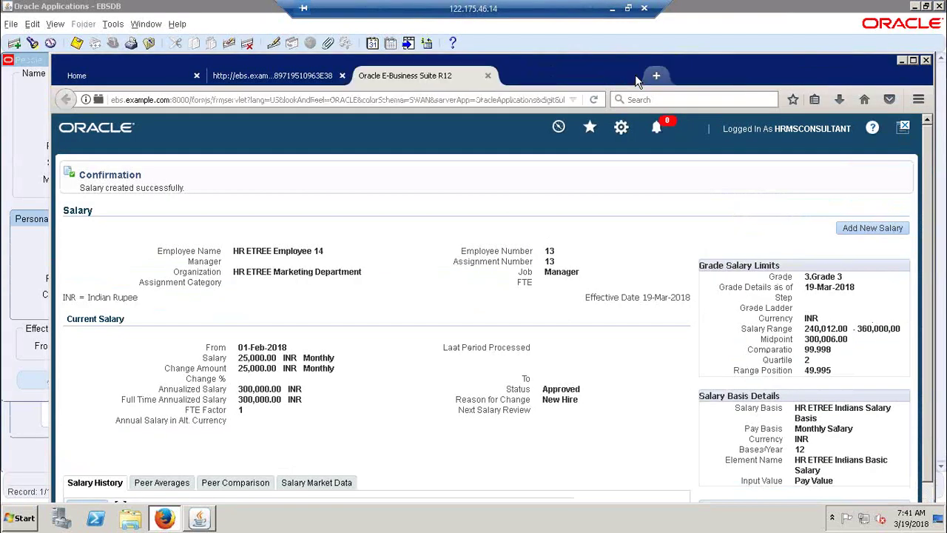
click(913, 59)
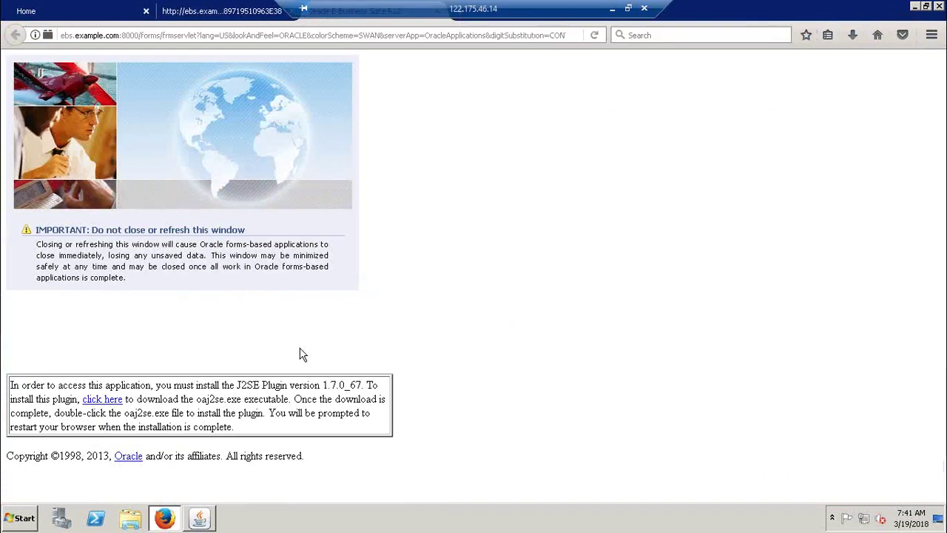
click(200, 518)
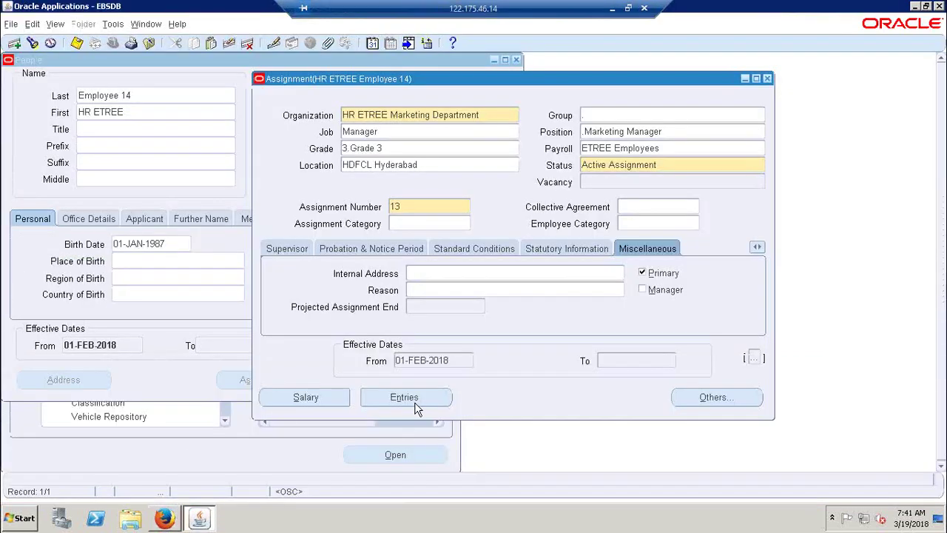
Step: Confirm the basic salary entry's Pay Value is 25000.00, then reopen the Salary page
click(417, 398)
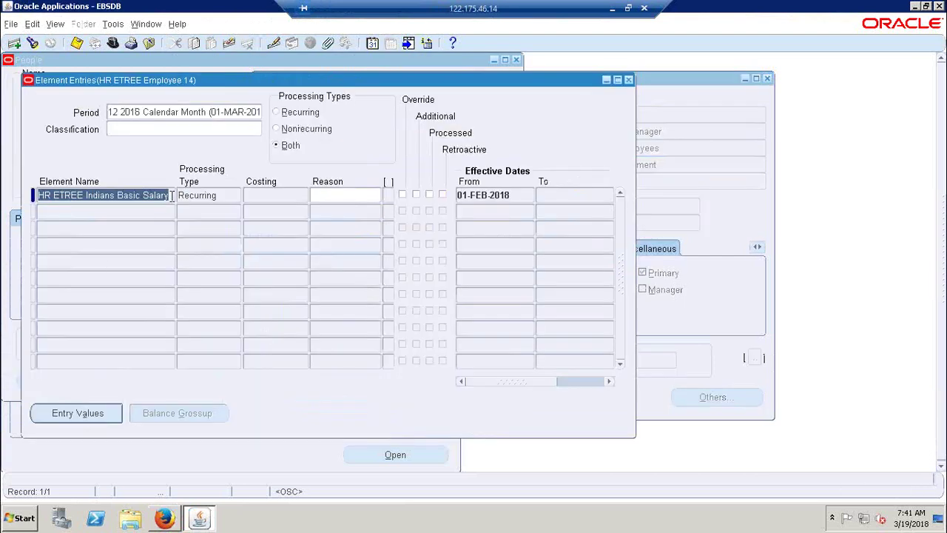
click(515, 195)
drag(487, 195, 529, 197)
click(72, 415)
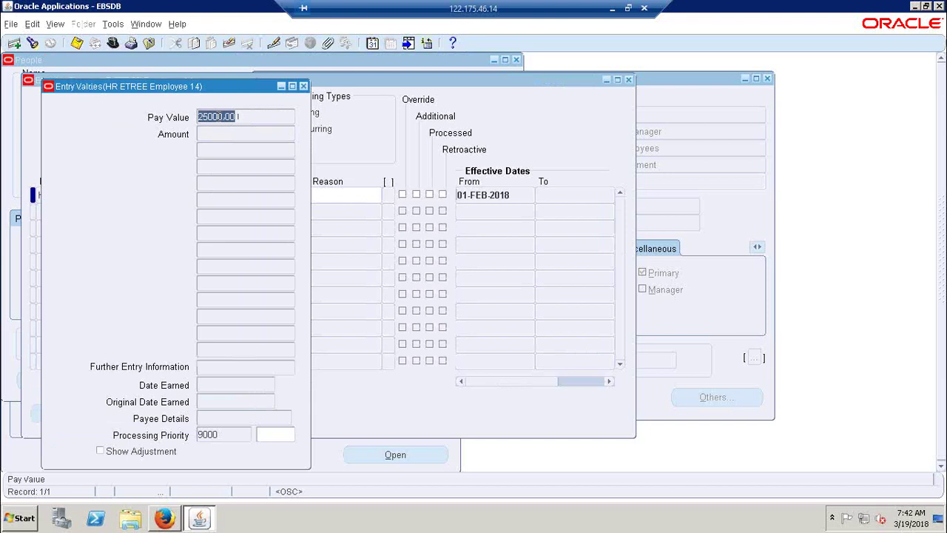
key(BackSpace)
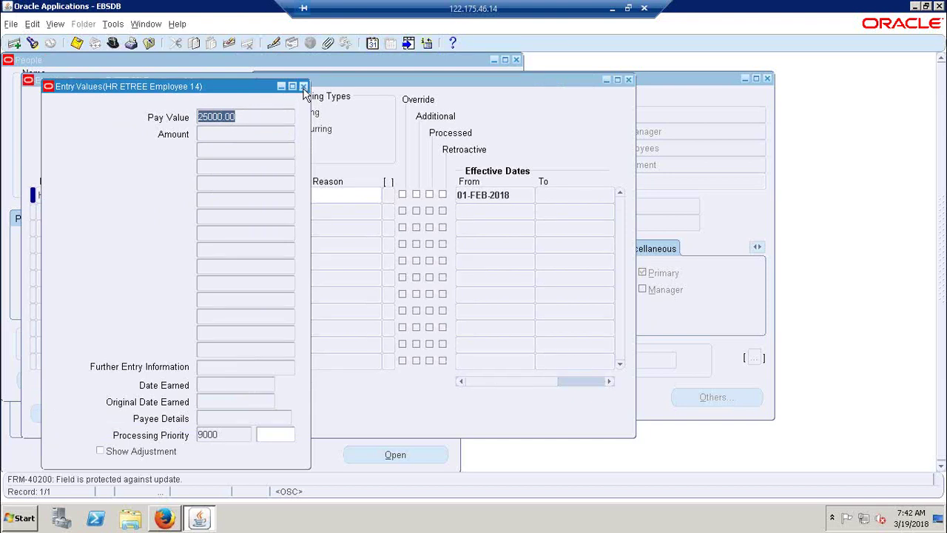
click(303, 86)
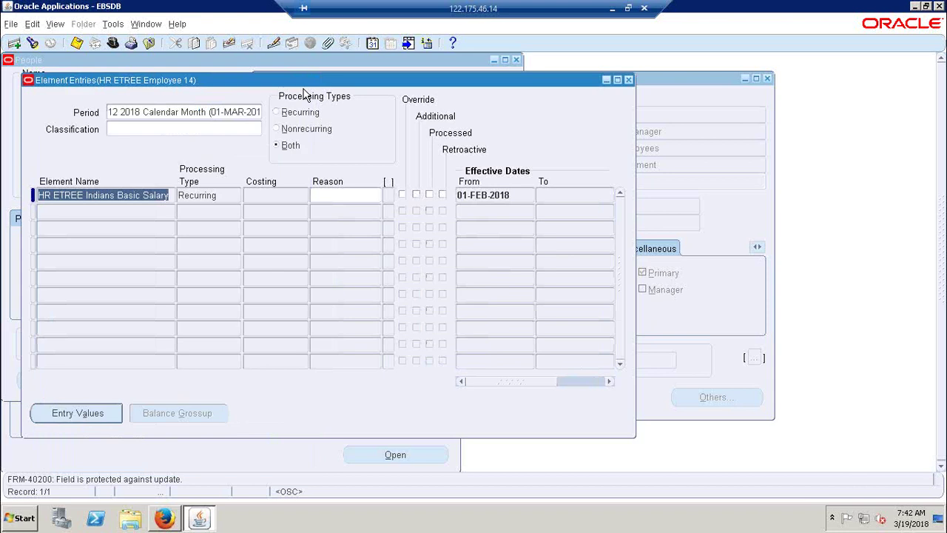
click(629, 80)
click(313, 392)
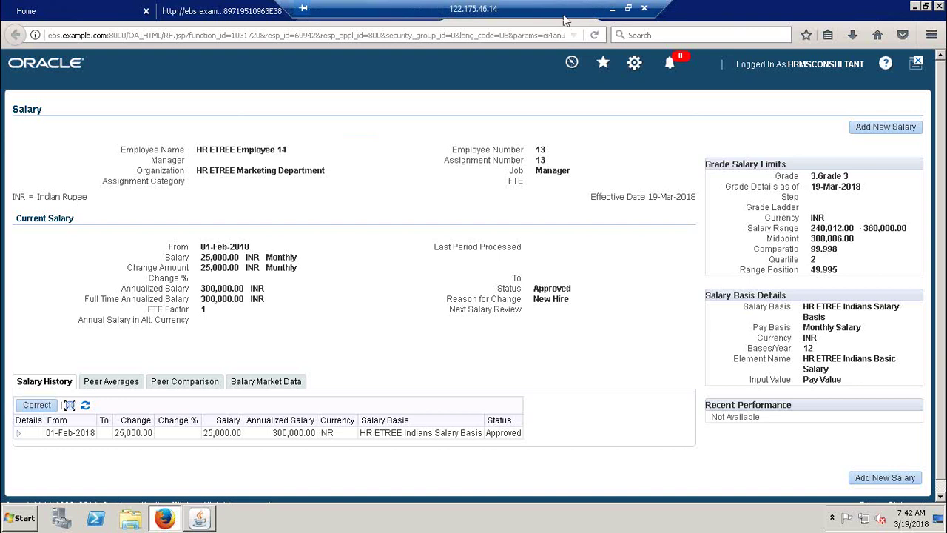
Step: Close the Salary page and bring the Oracle Applications forms back
drag(863, 12, 848, 61)
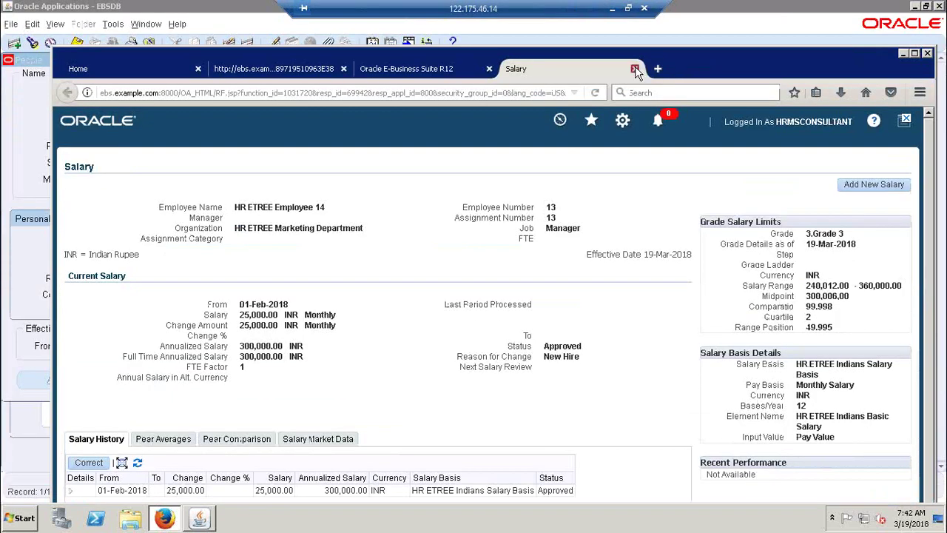
click(635, 68)
double_click(824, 55)
click(199, 519)
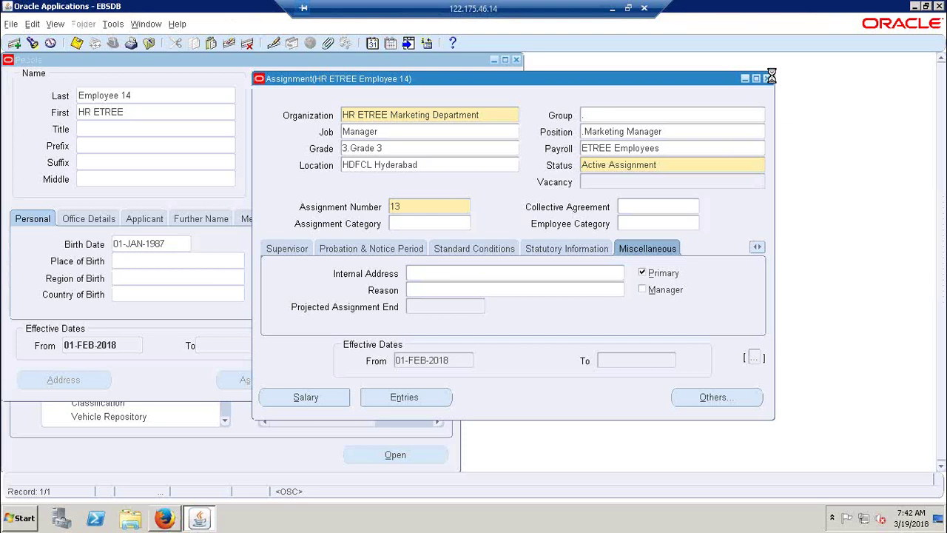
Step: Reopen Employee 14's assignment, review its Salary Information, then close it back to People
click(767, 78)
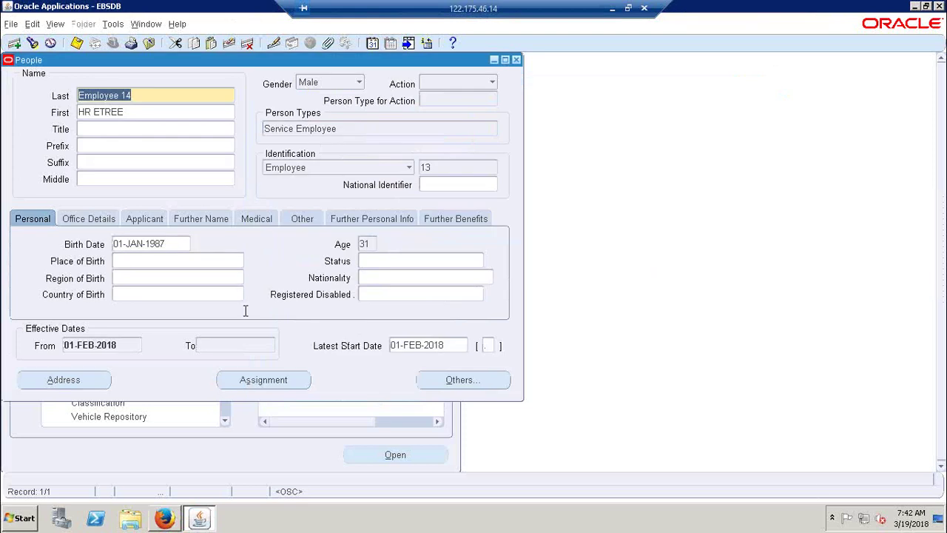
click(264, 380)
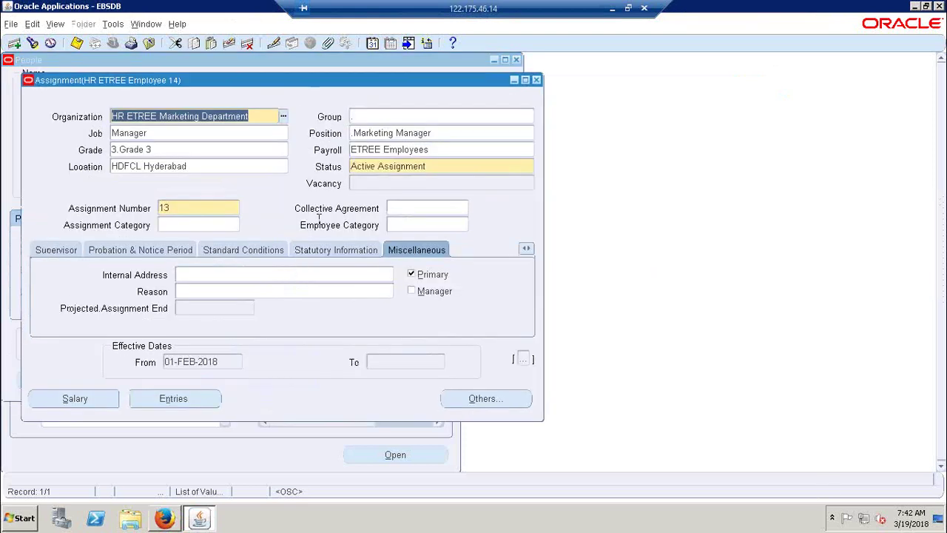
click(524, 252)
click(494, 261)
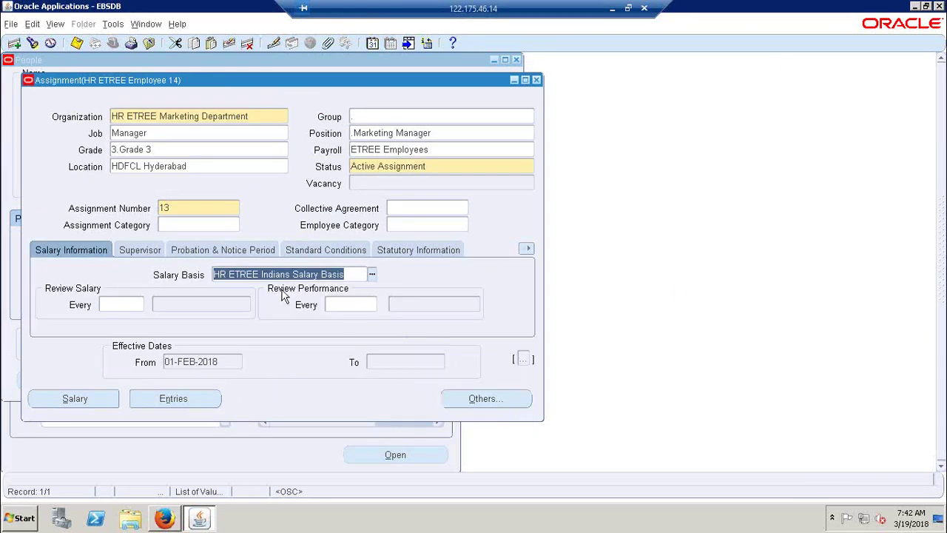
click(537, 80)
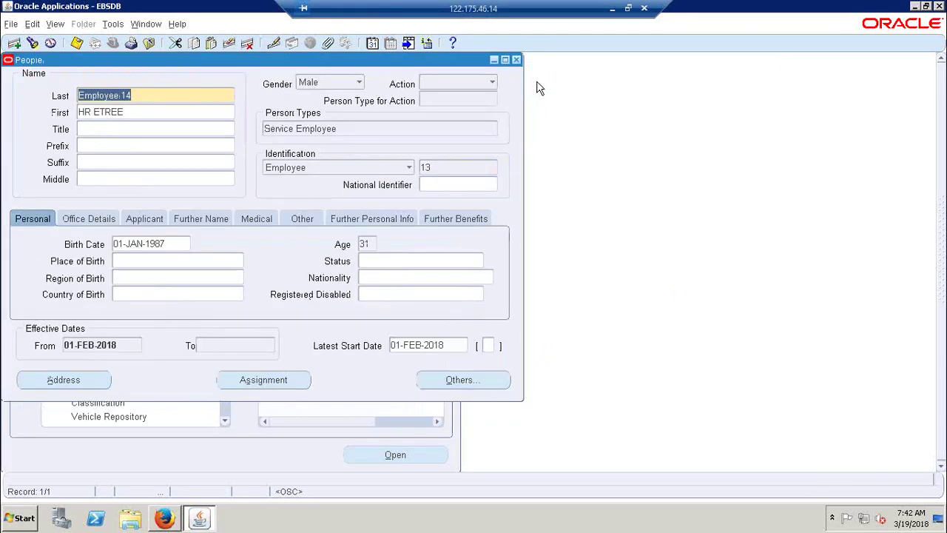
Step: Find HR ETREE Employee 1 with a % name search and open the assignment
click(32, 44)
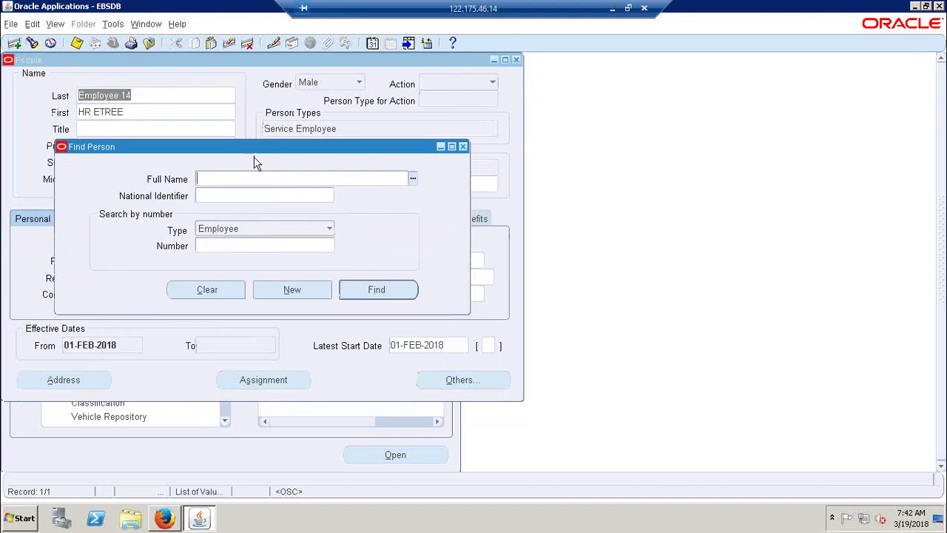
key(ctrl+l)
text(%)
key(Return)
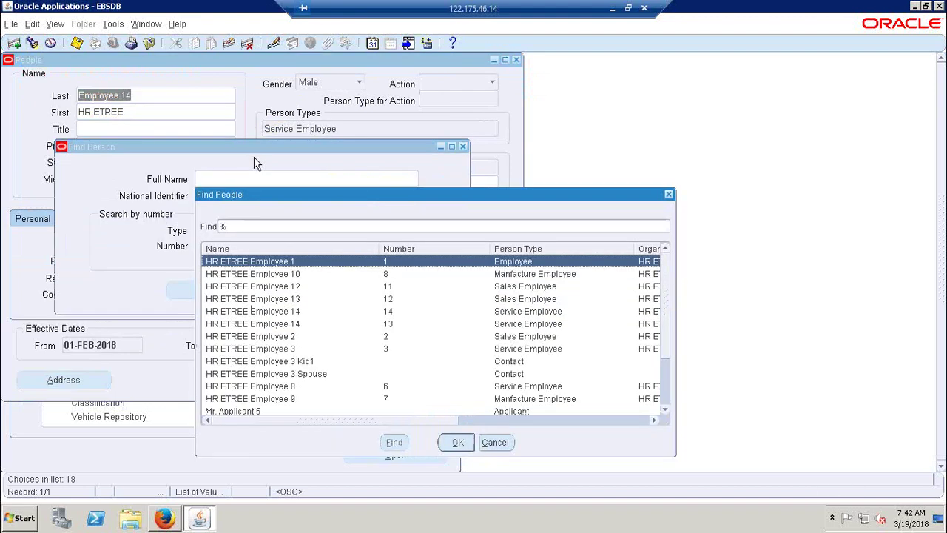
key(Return)
key(Return)
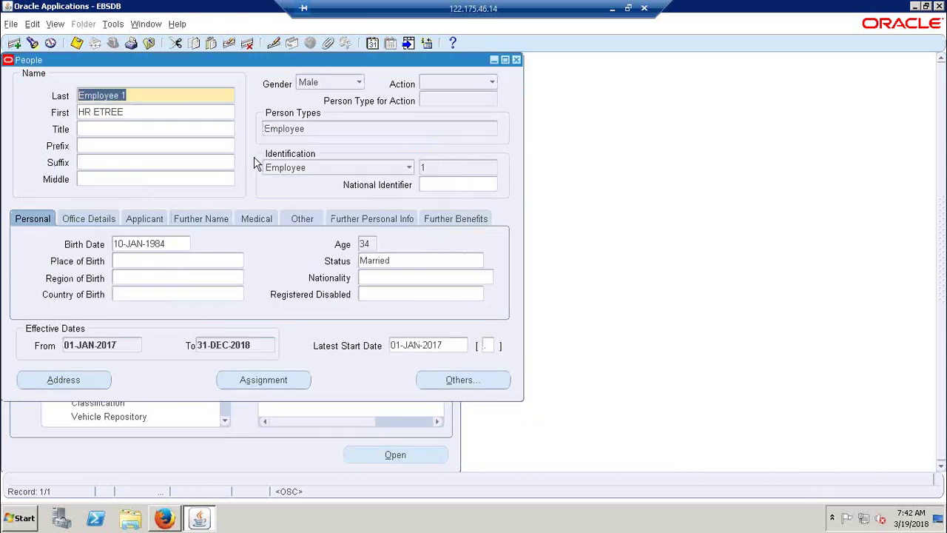
key(alt+s)
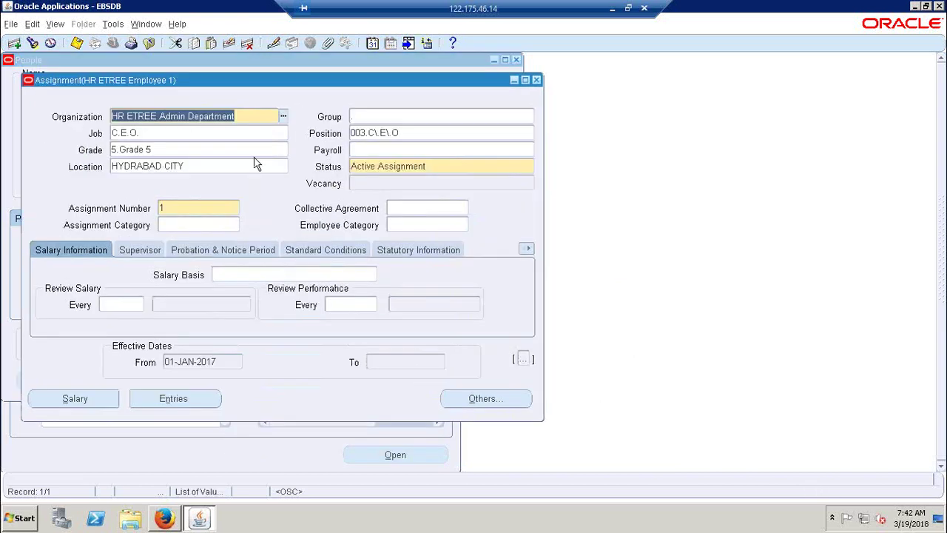
Step: Check the Grade, accept statutory information unchanged, and save the assignment as a correction
click(267, 274)
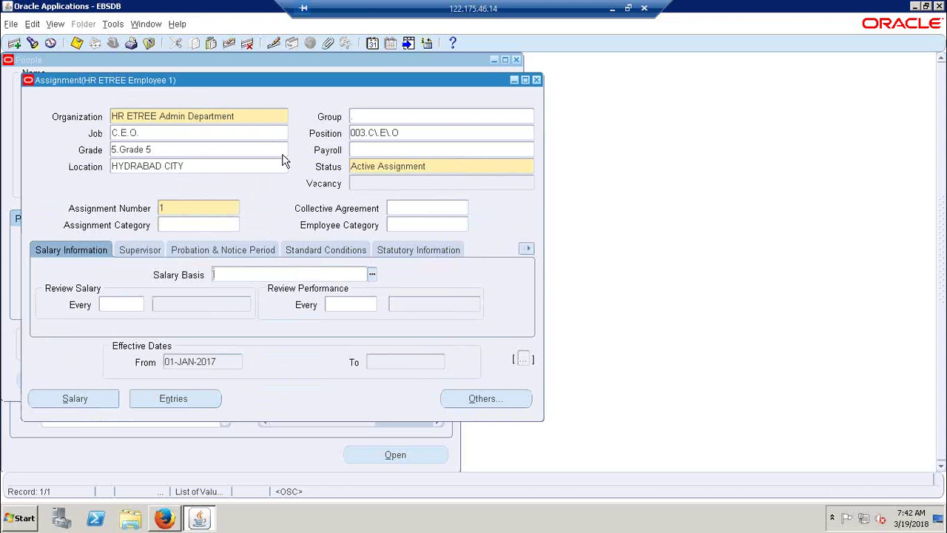
click(182, 151)
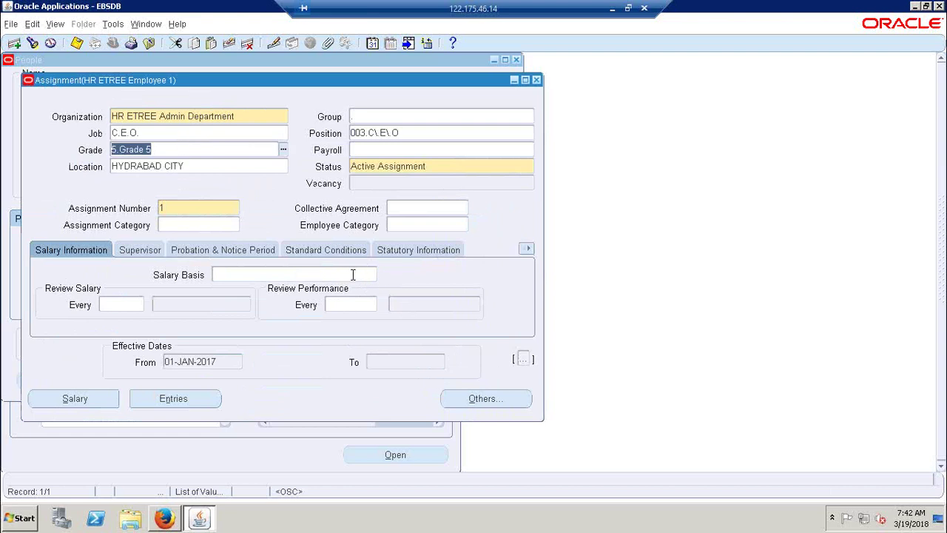
click(353, 274)
click(419, 248)
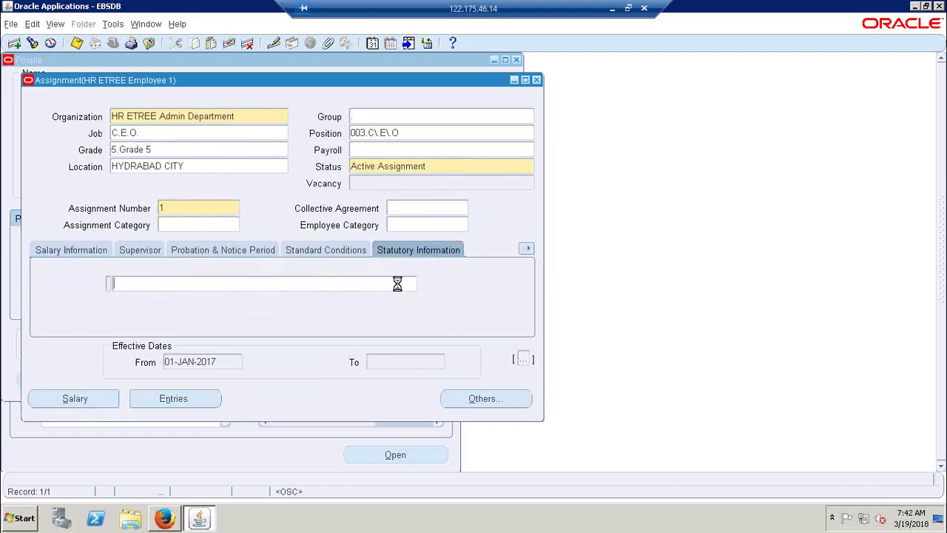
key(Return)
click(334, 254)
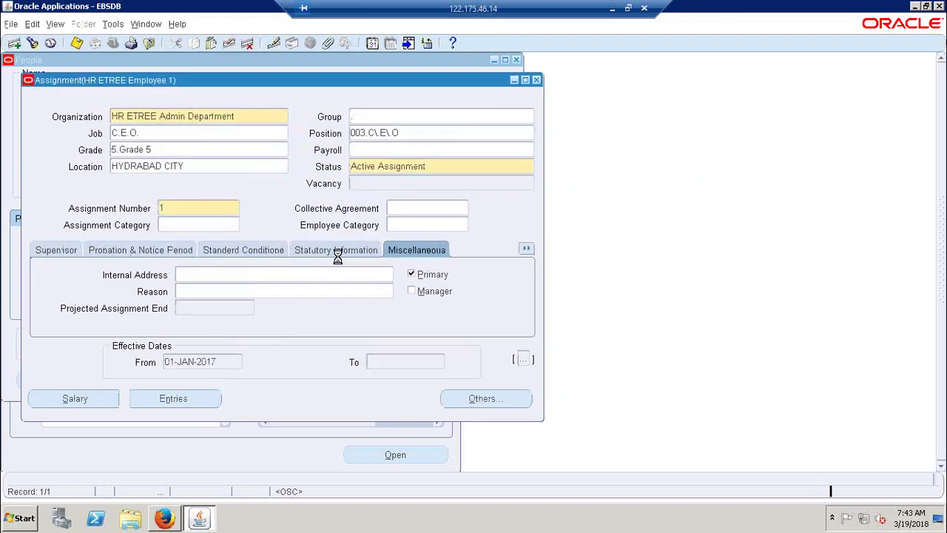
key(ctrl+s)
Step: Set the payroll to ETREE Employees, recorded as a correction
click(421, 150)
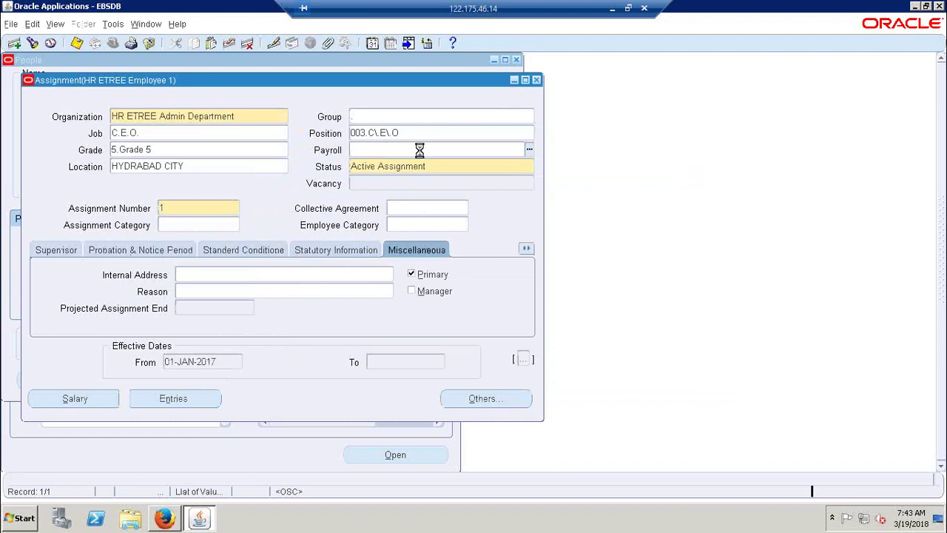
key(ctrl+l)
key(Return)
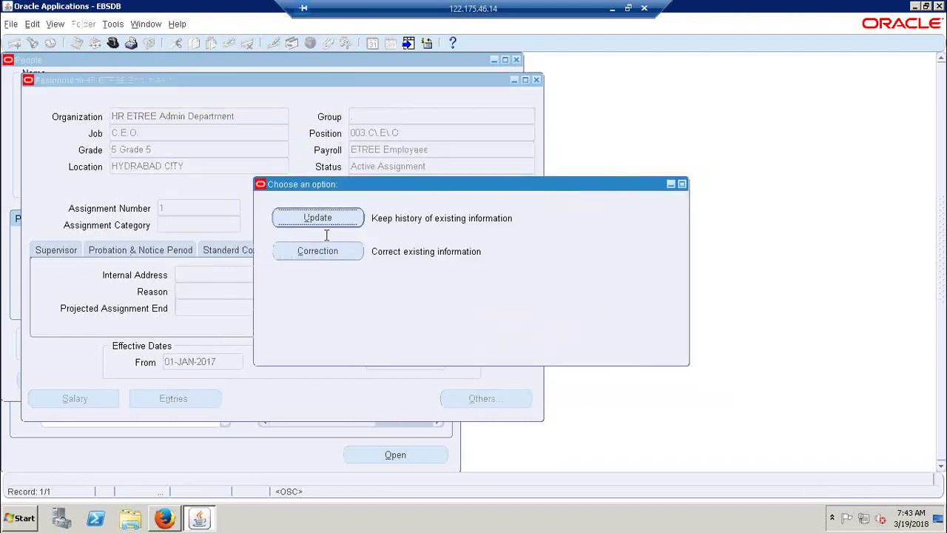
click(302, 253)
click(68, 250)
Step: Set the salary basis to HR ETREE Expacts Salary Basis and save
click(526, 249)
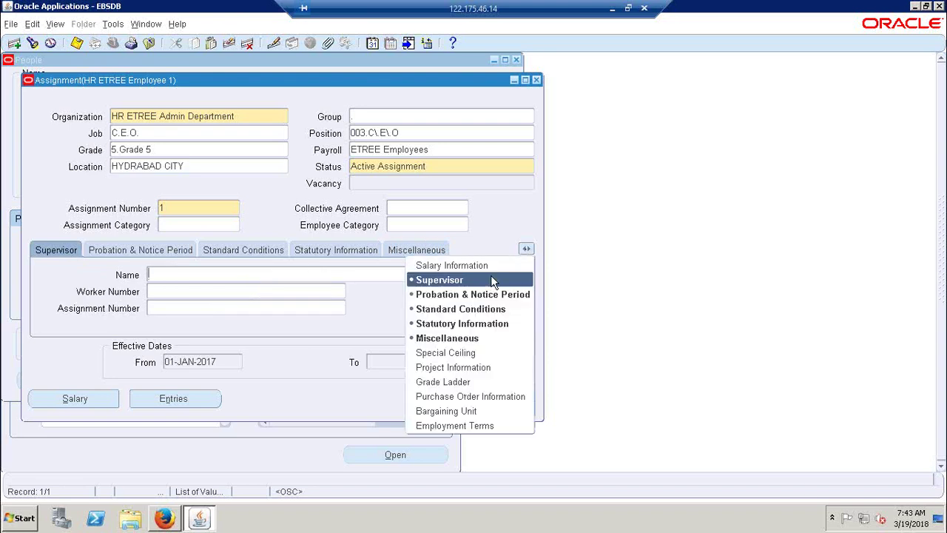
click(493, 274)
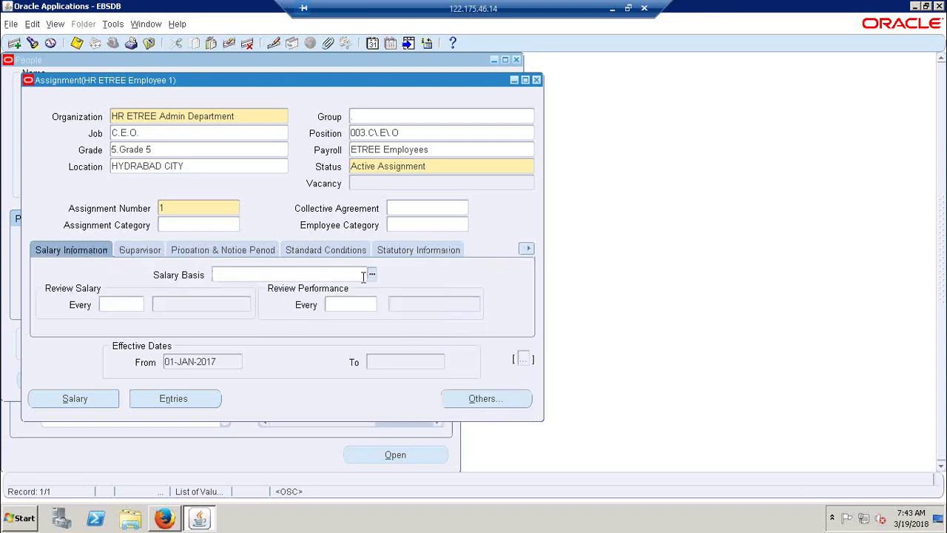
click(370, 279)
key(Return)
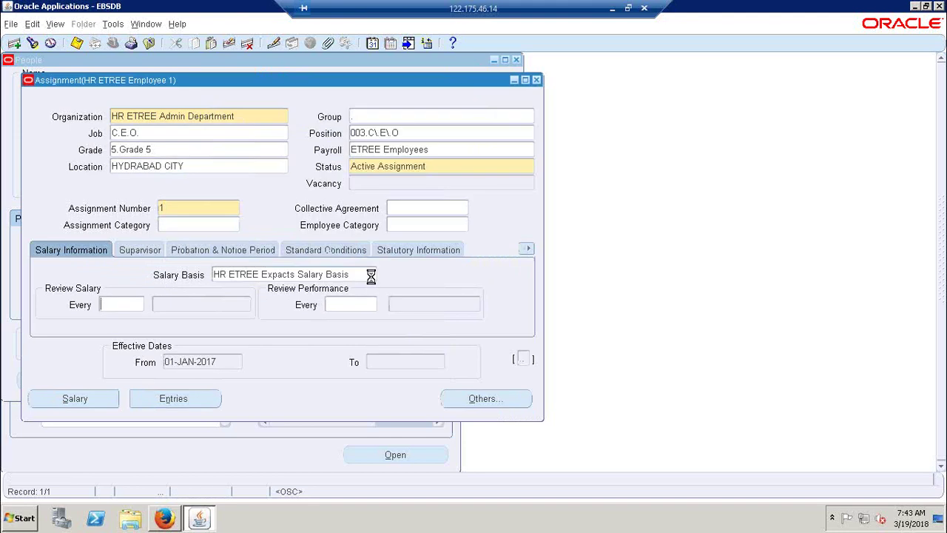
key(ctrl+s)
drag(220, 79, 336, 127)
Step: Start a new salary for Employee 1 with start date 01-Jan-2017
click(215, 442)
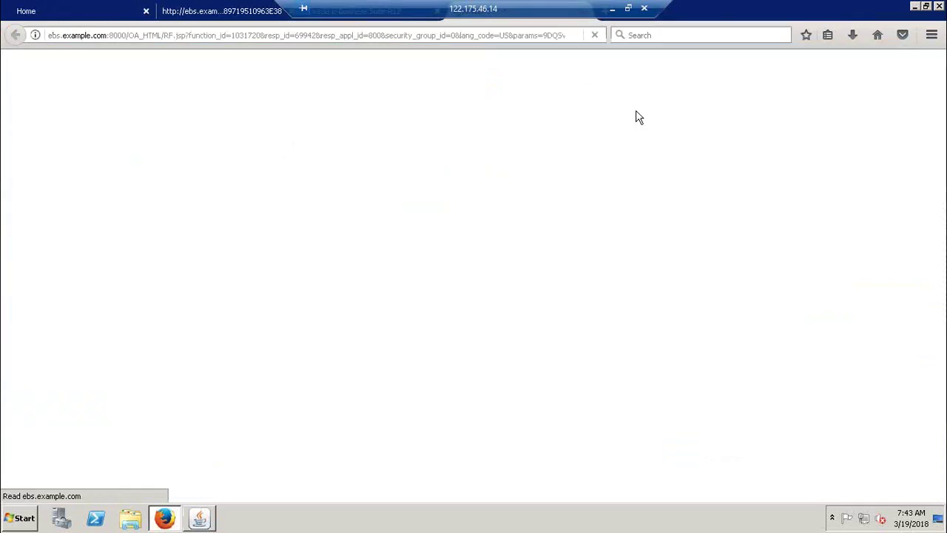
click(870, 128)
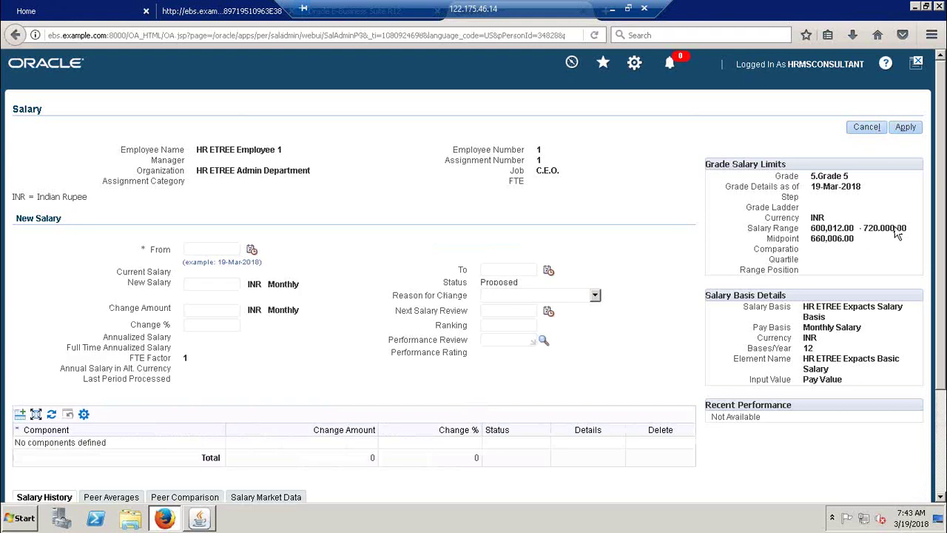
click(251, 250)
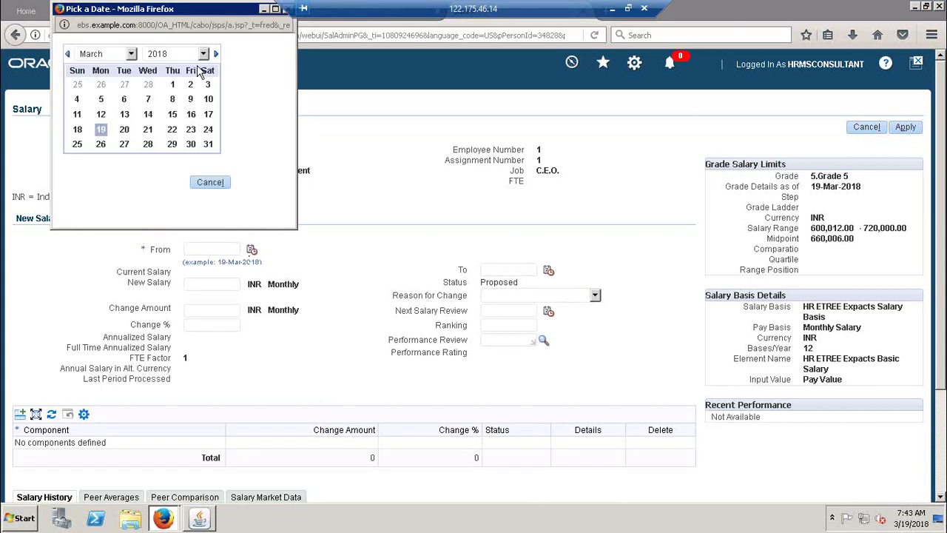
click(203, 54)
click(178, 212)
click(131, 60)
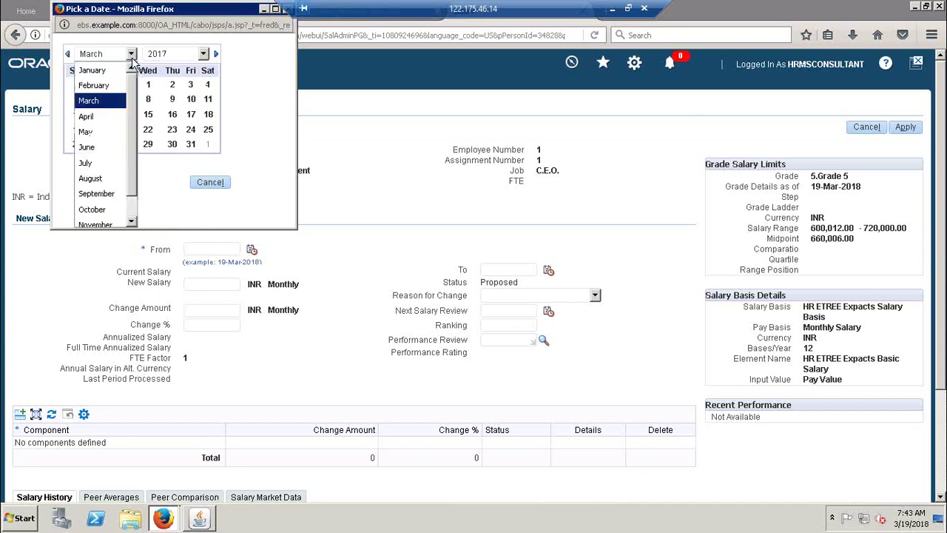
click(92, 71)
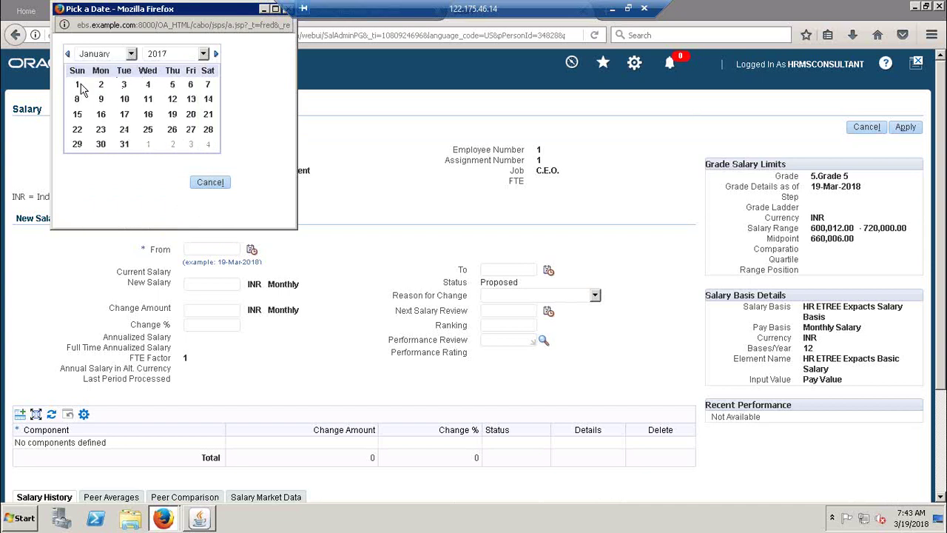
click(78, 85)
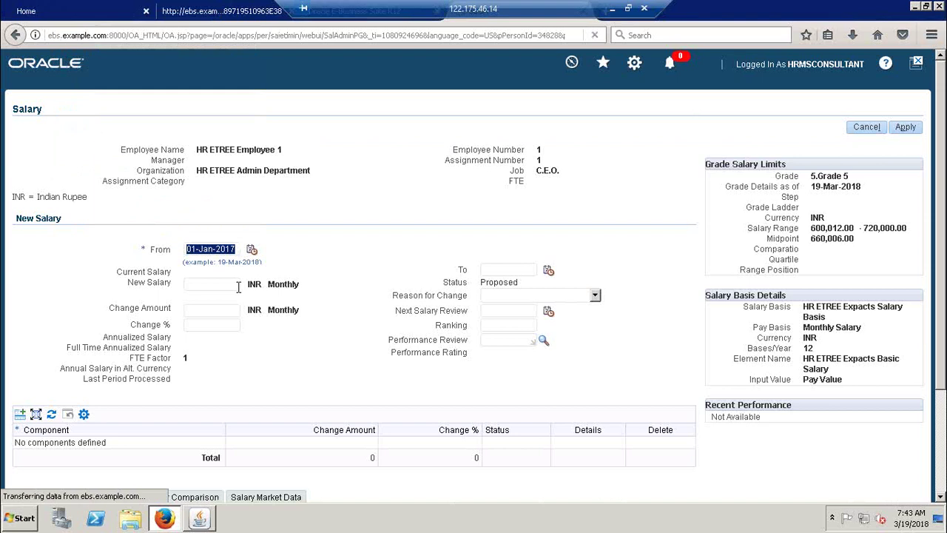
Step: Enter 45,000.00 INR as the new monthly salary and recalculate
click(203, 285)
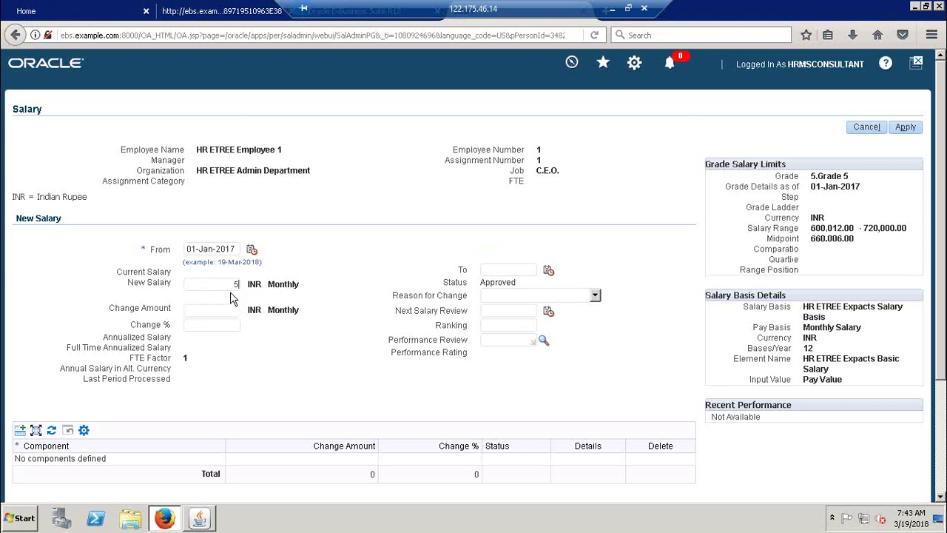
key(Tab)
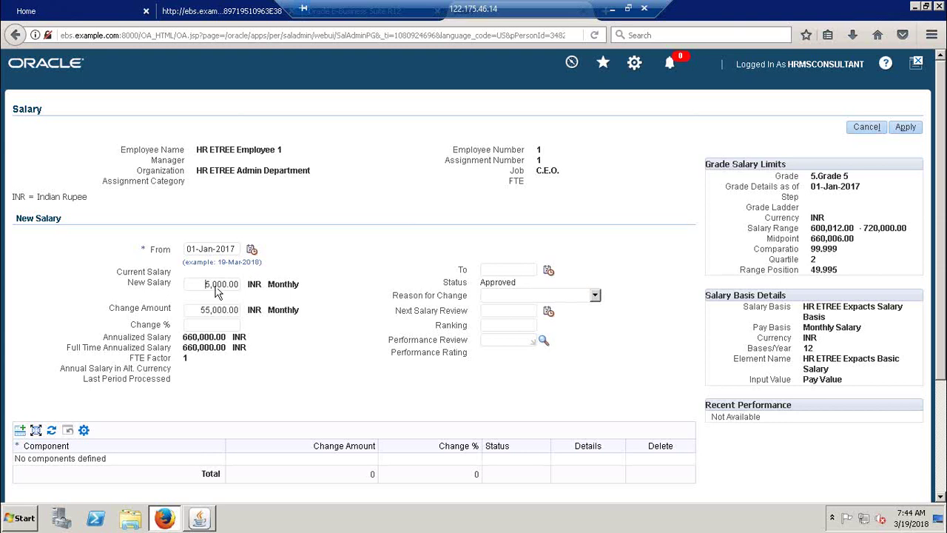
click(193, 309)
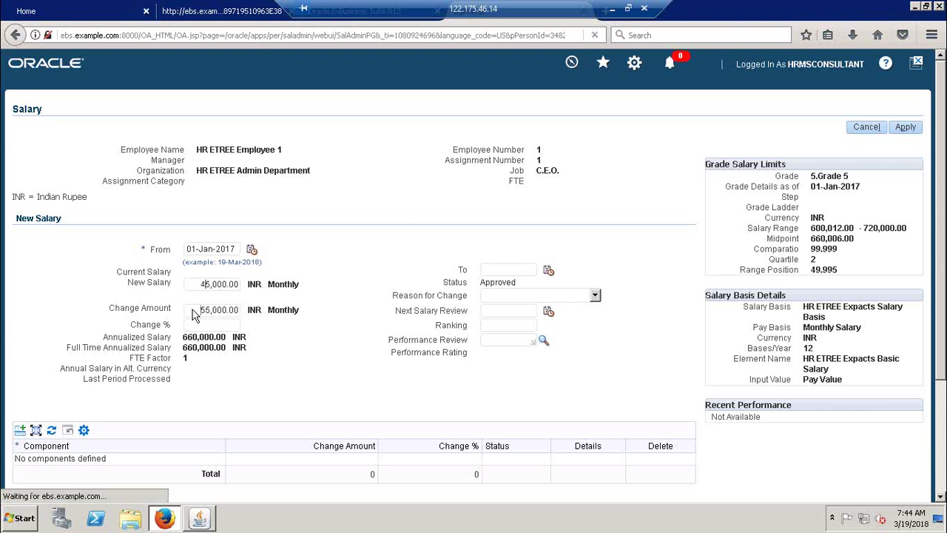
Step: Review the out-of-range salary warning and the Range Position value -50.015
triple_click(151, 130)
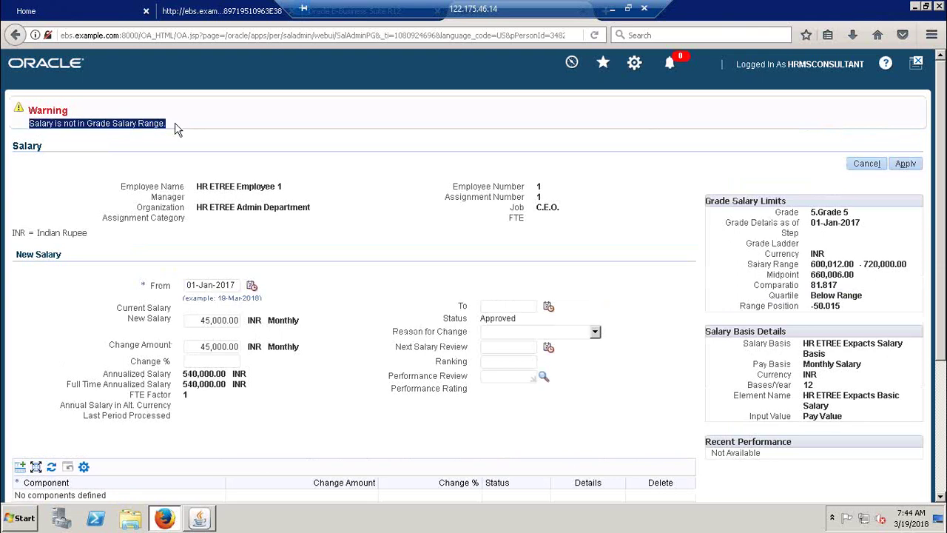
drag(206, 122, 17, 120)
click(251, 129)
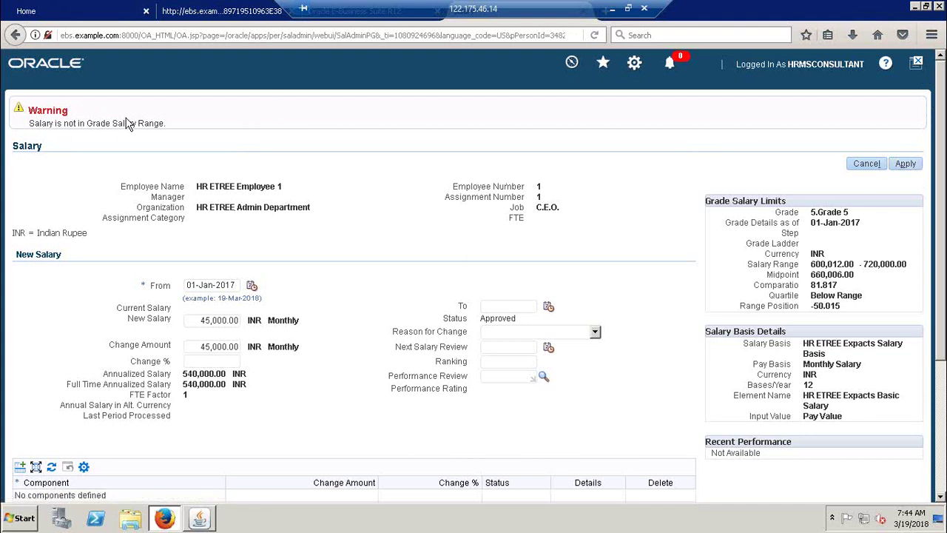
drag(166, 127, 6, 113)
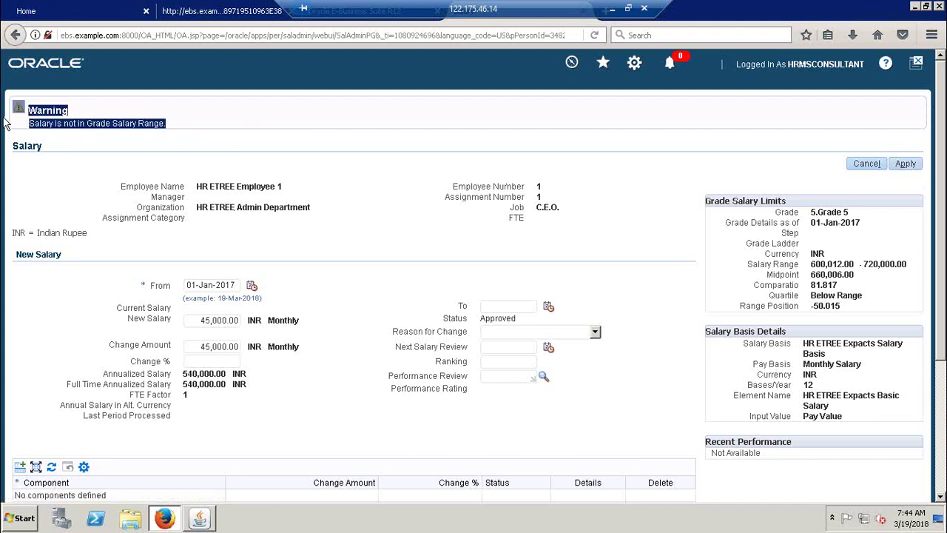
click(178, 129)
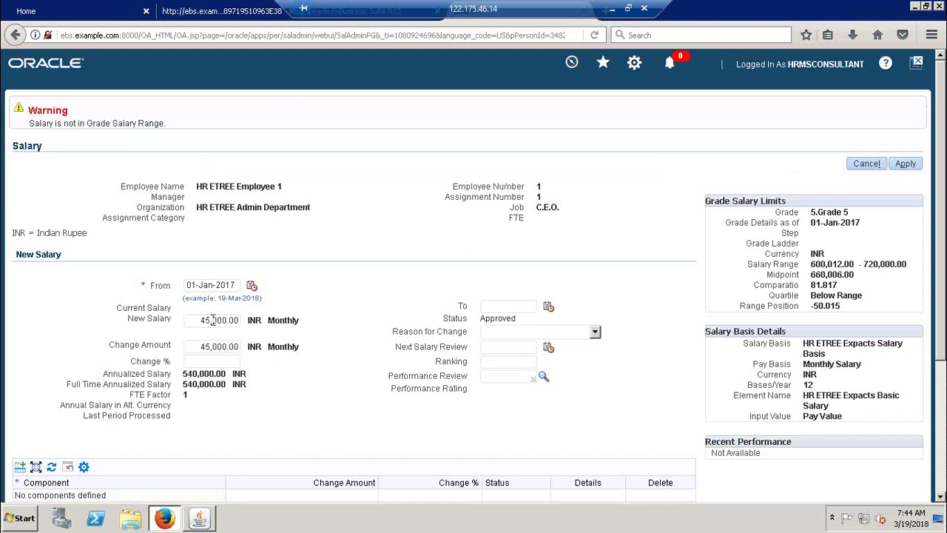
drag(740, 307, 847, 315)
click(805, 314)
Step: Change the new salary from 45,000 to 51,000.00 INR and apply it as approved
drag(201, 320, 243, 323)
key(BackSpace)
text(5000)
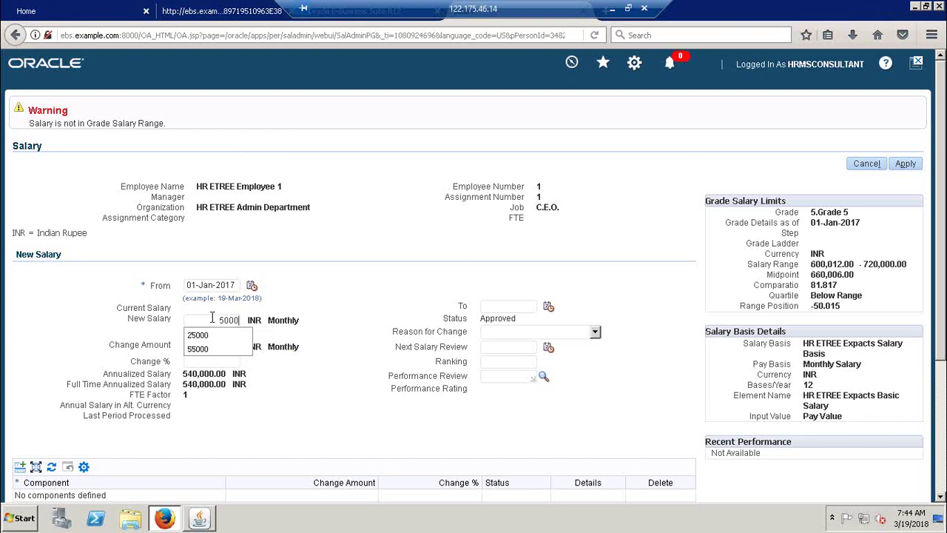
text(0)
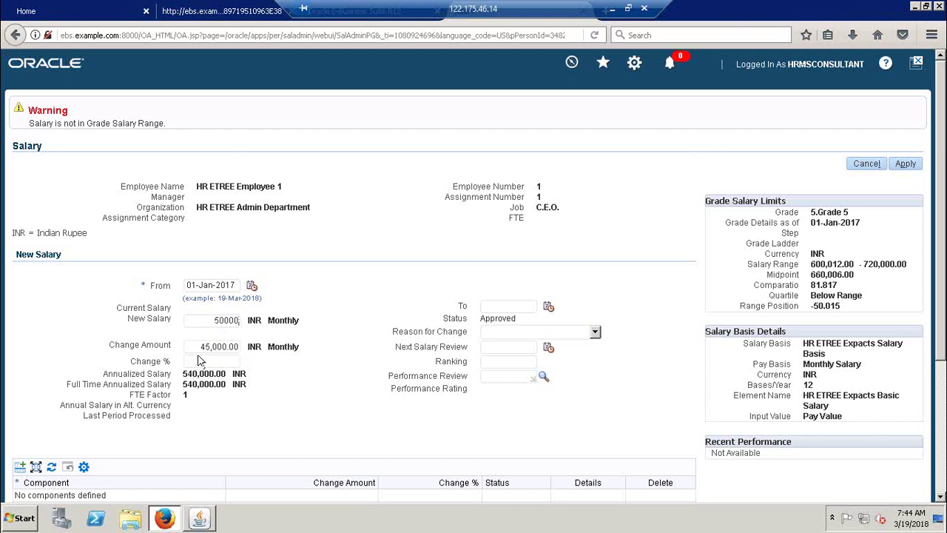
click(210, 346)
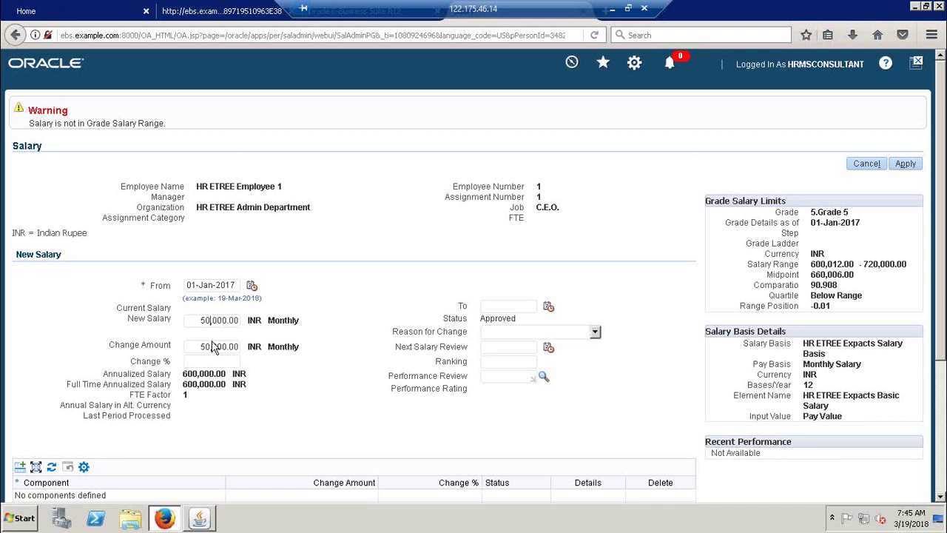
key(BackSpace)
text(1)
click(209, 349)
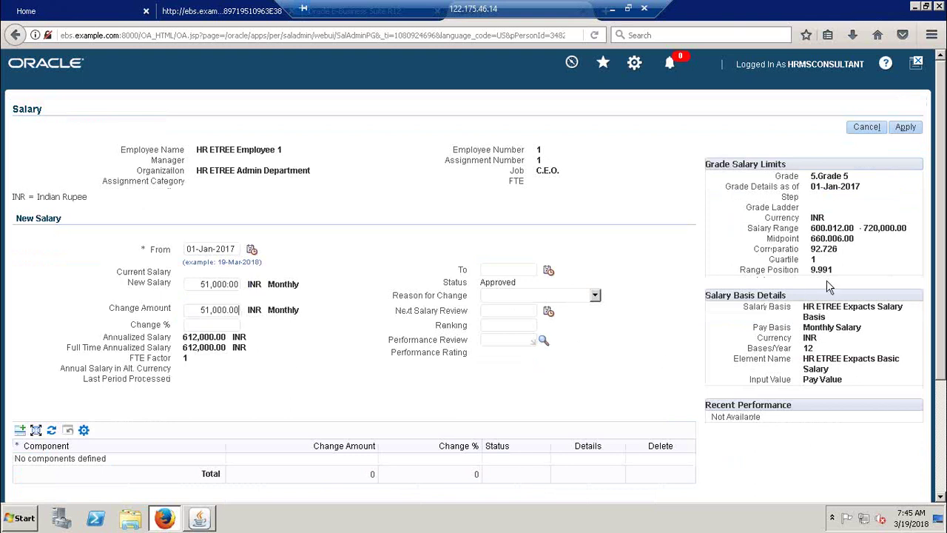
click(907, 129)
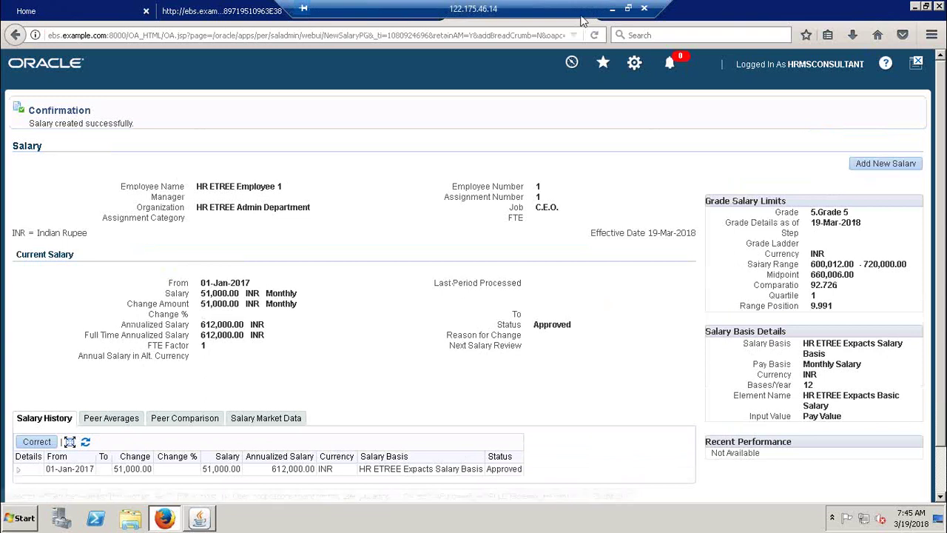
Step: Verify Employee 1's HR ETREE Expacts Basic Salary entry has Pay Value 51000.00, then close the entry windows
click(201, 519)
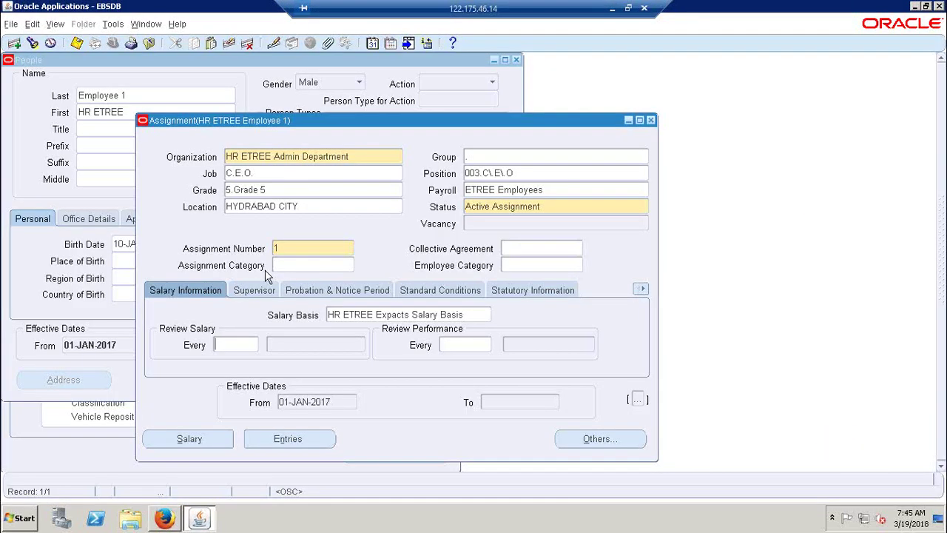
click(287, 438)
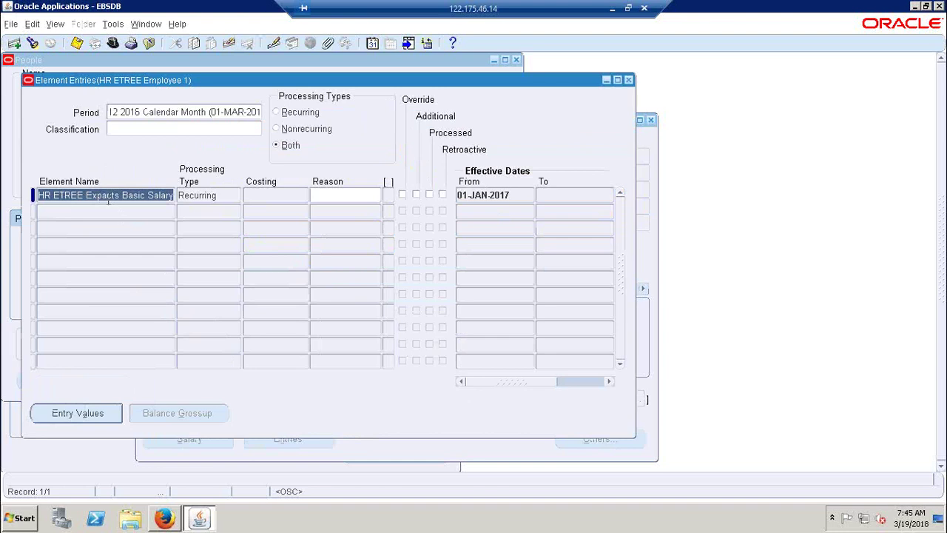
click(64, 411)
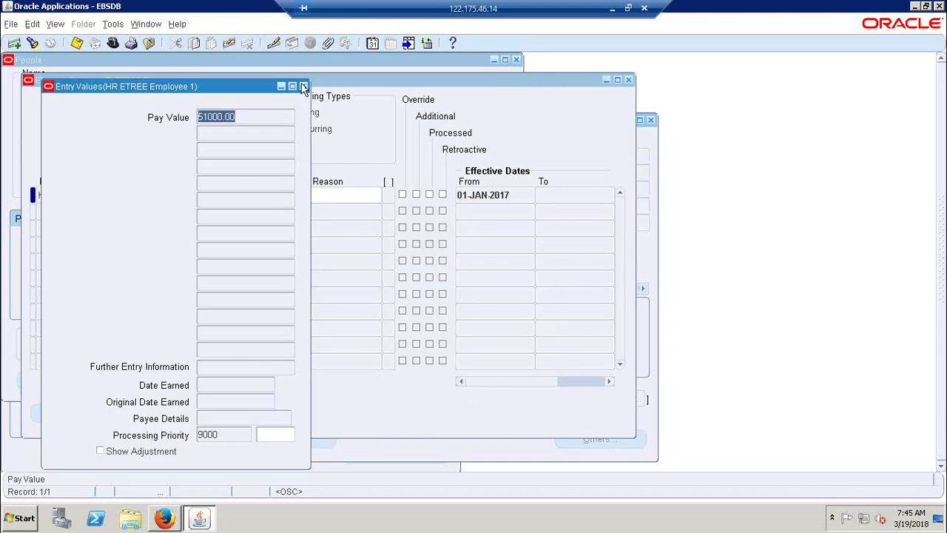
click(303, 87)
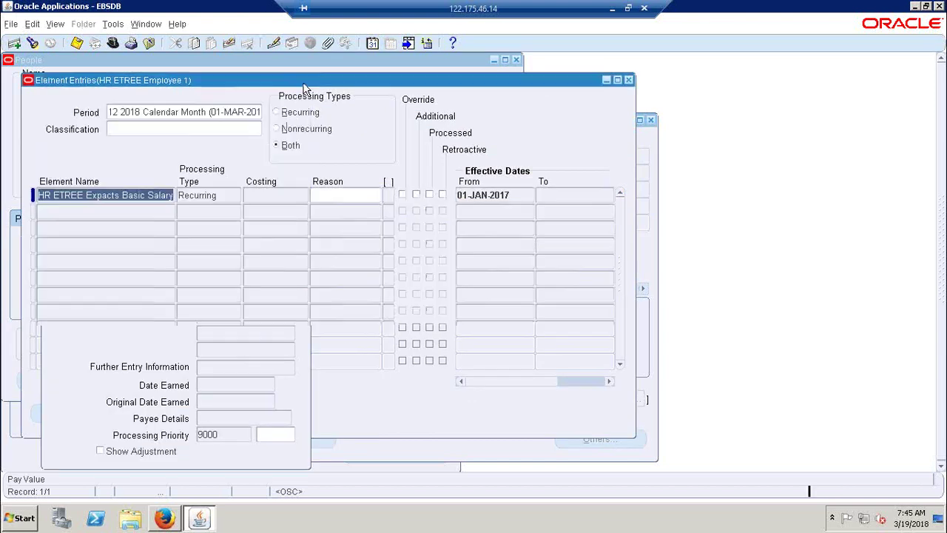
click(628, 80)
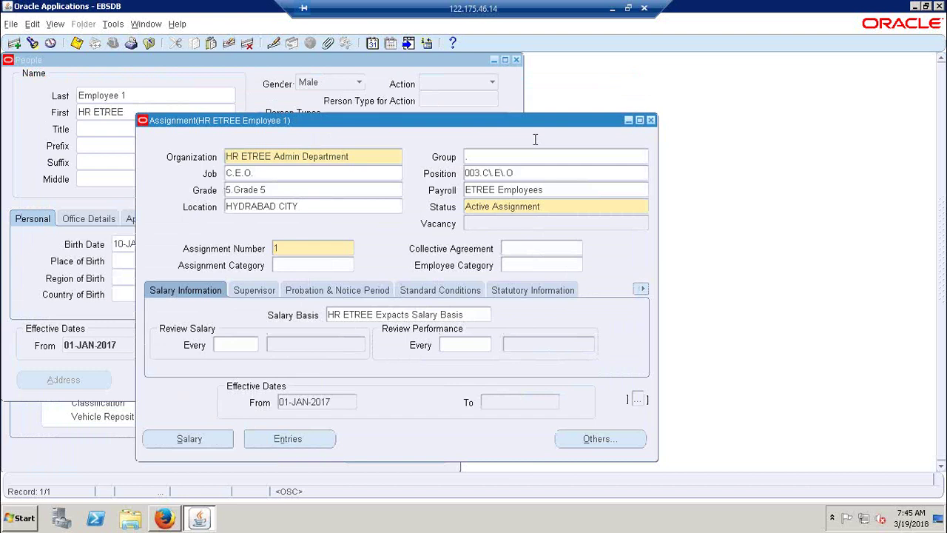
Step: Find HR ETREE Employee 2 with a % name search and open the assignment
click(651, 121)
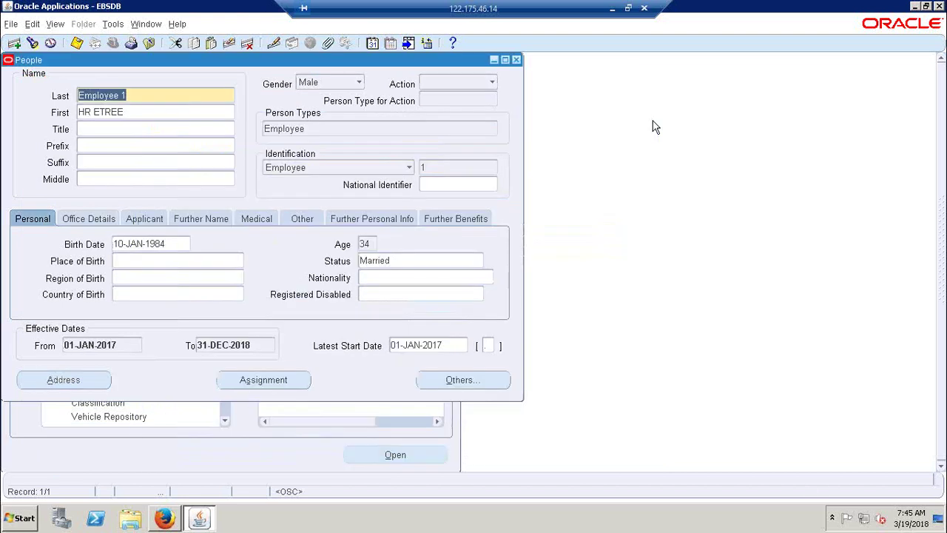
click(32, 42)
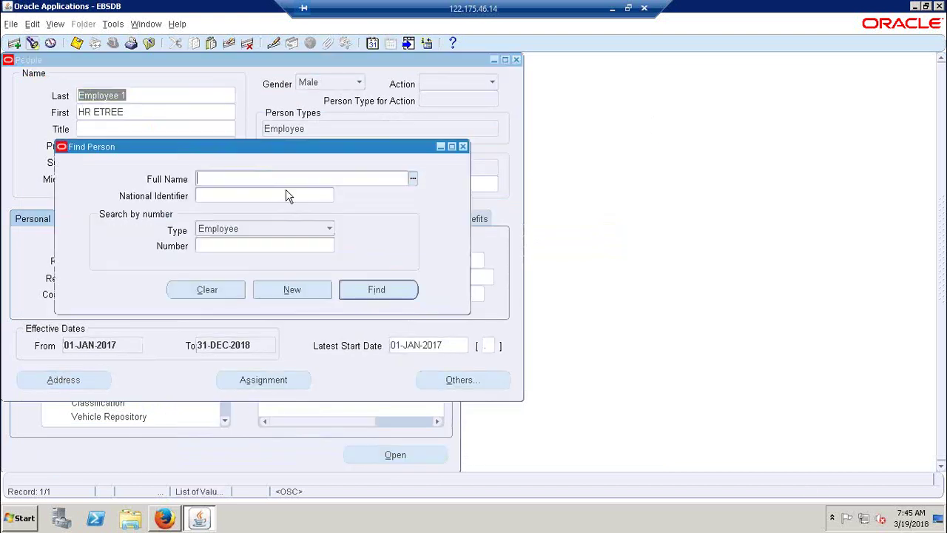
click(413, 179)
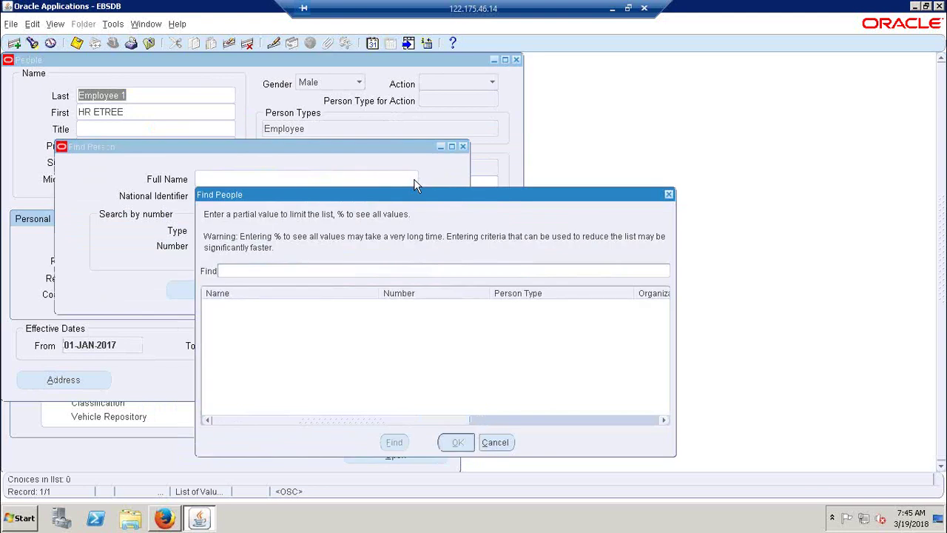
text(%)
key(Return)
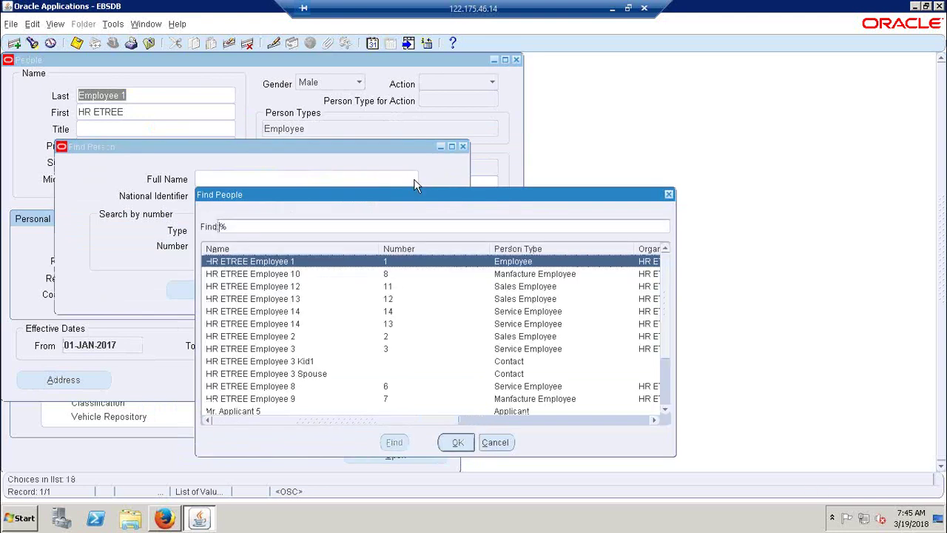
key(Down)
key(Down)
key(Down)
key(Down)
key(Down)
key(Down)
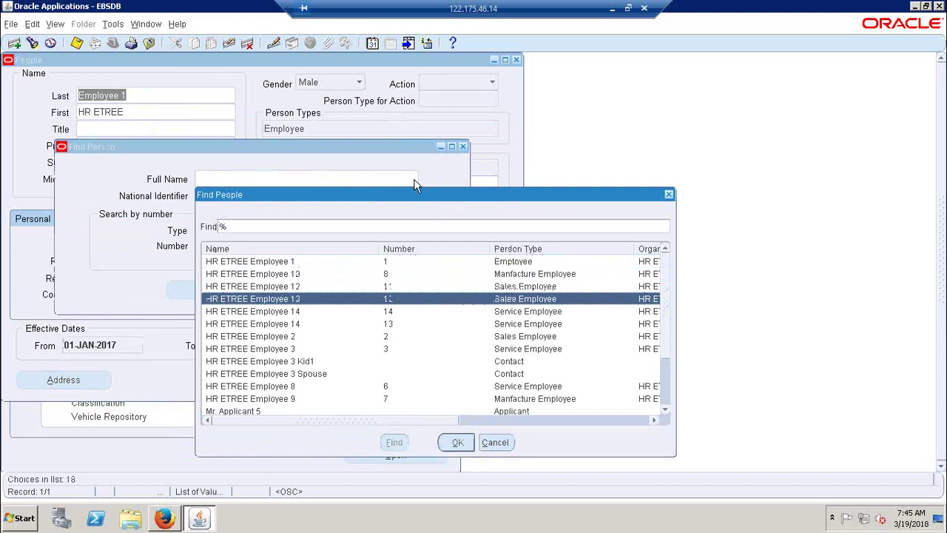
key(Return)
key(Return)
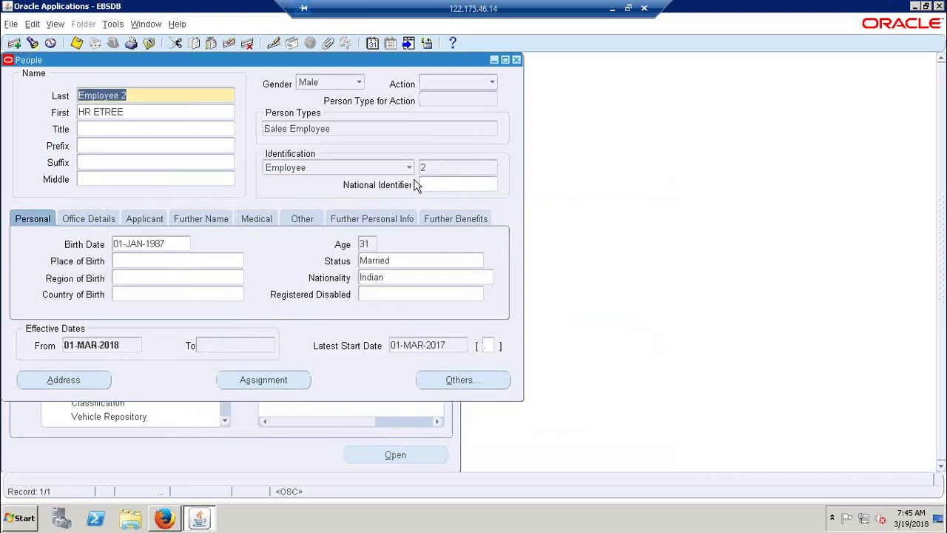
key(alt+s)
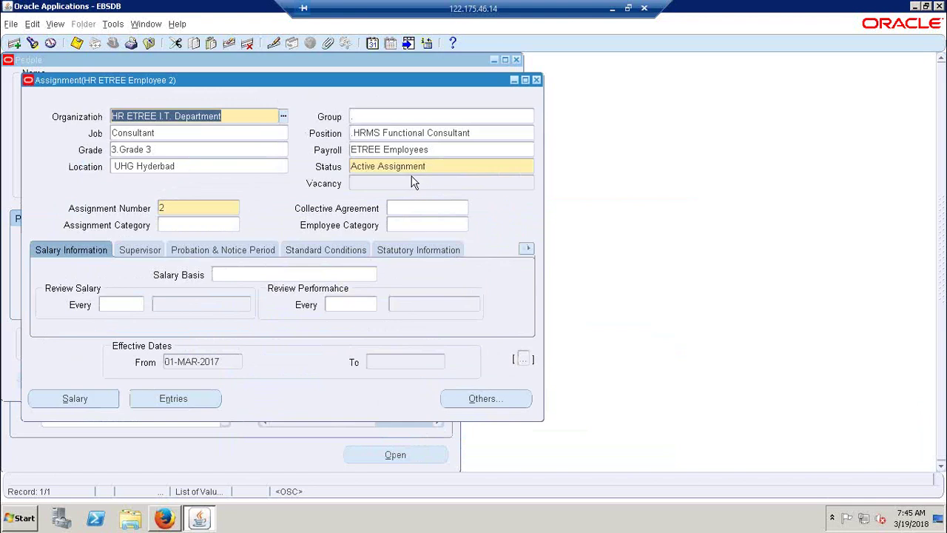
Step: Correct Employee 2's assignment to the HR ETREE Indians Salary Basis and save it
click(242, 275)
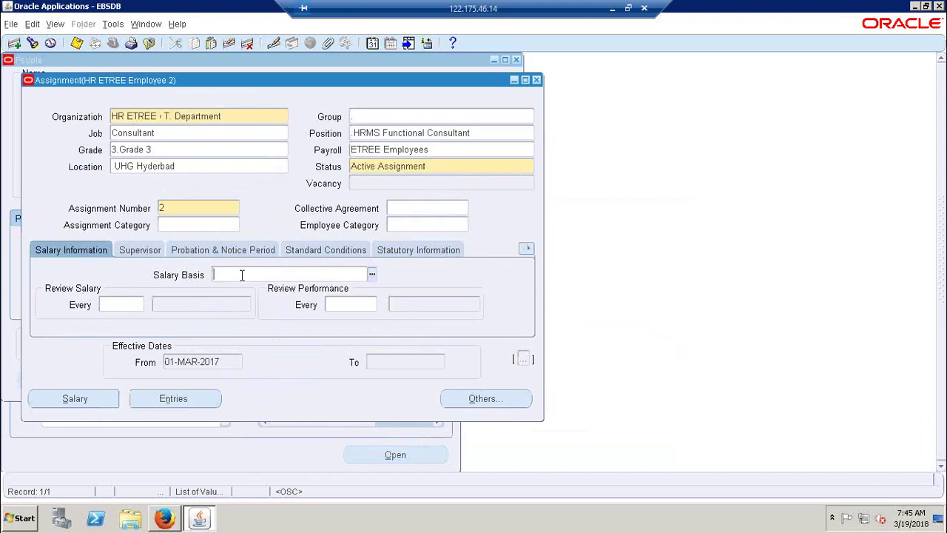
key(ctrl+l)
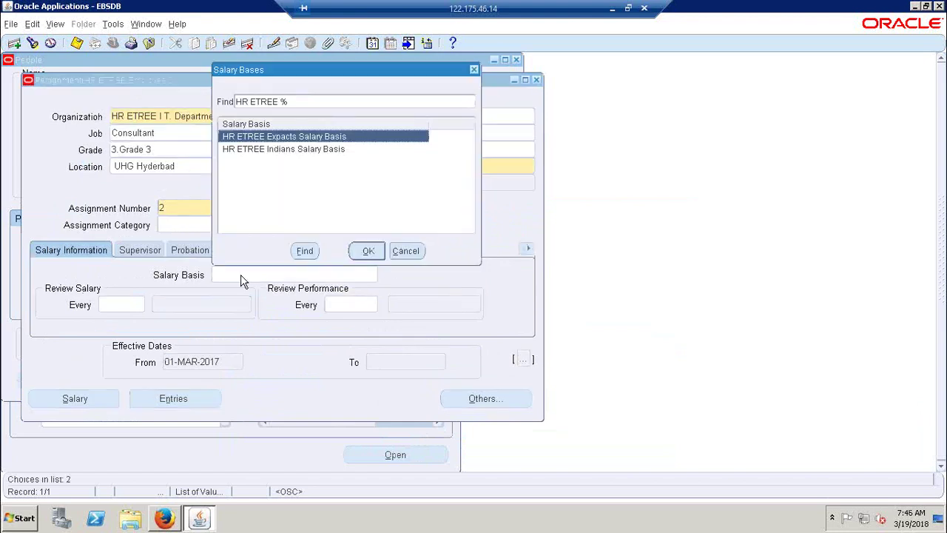
key(Down)
key(Return)
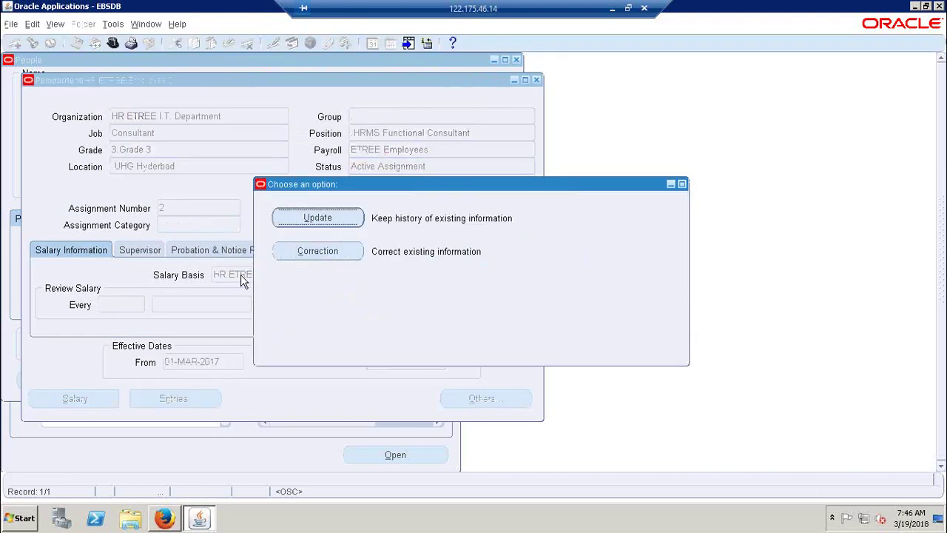
key(Tab)
key(Return)
click(93, 398)
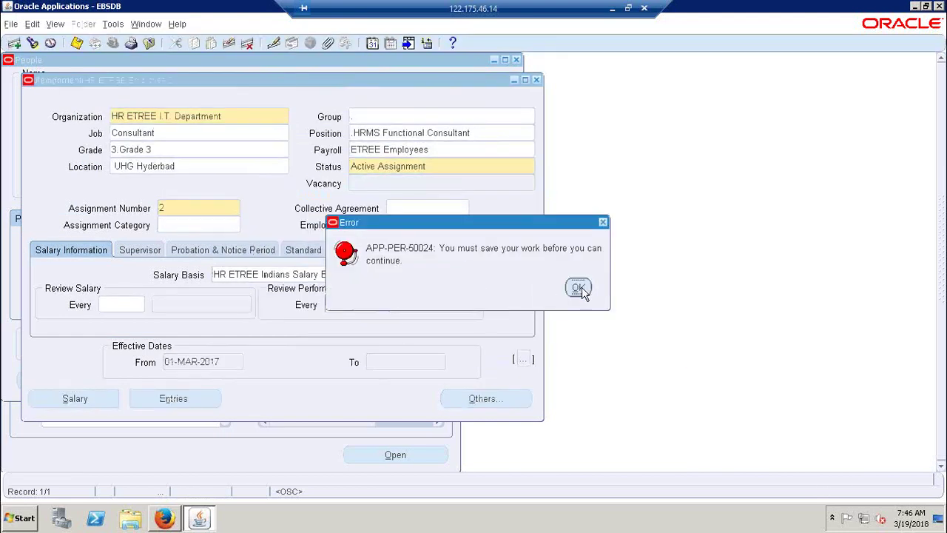
click(582, 290)
key(ctrl+s)
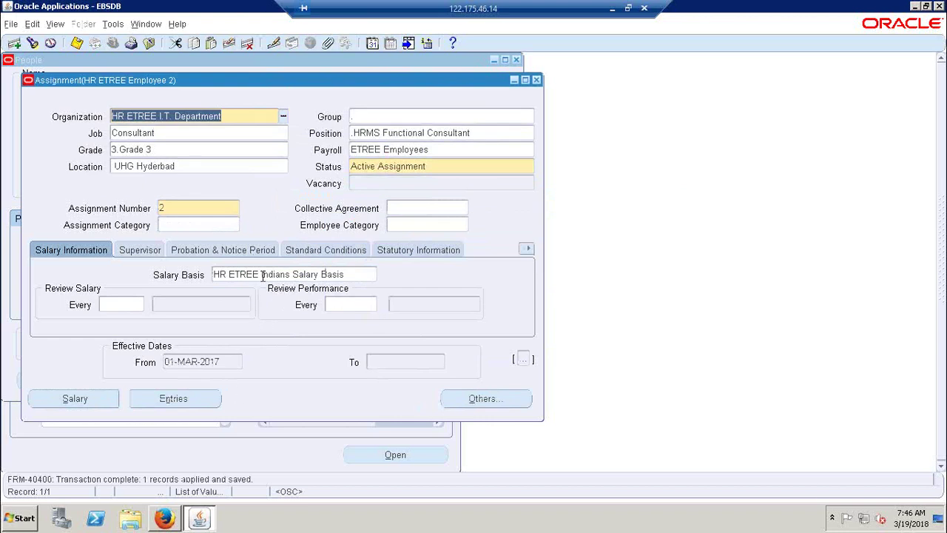
Step: Review Employee 2's element entries, then bring up the salary page
click(170, 400)
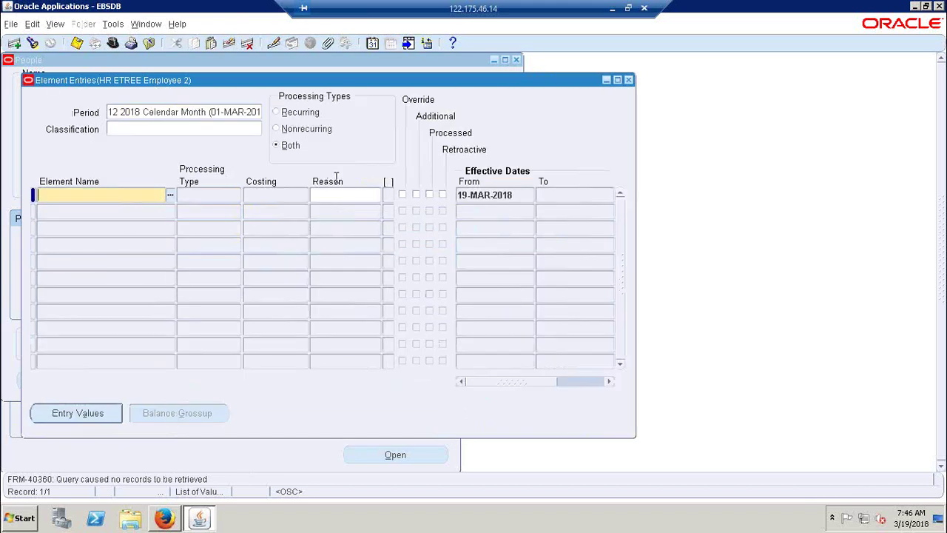
click(627, 80)
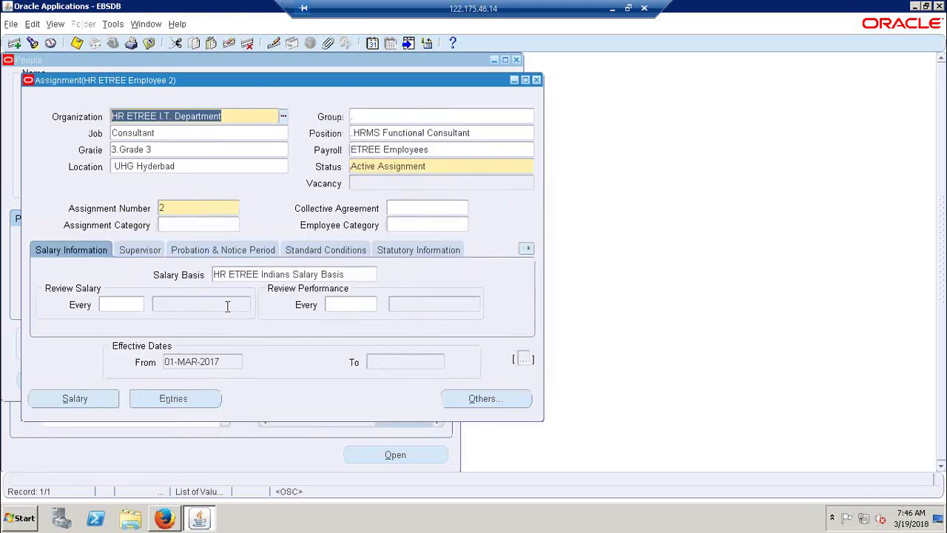
click(83, 399)
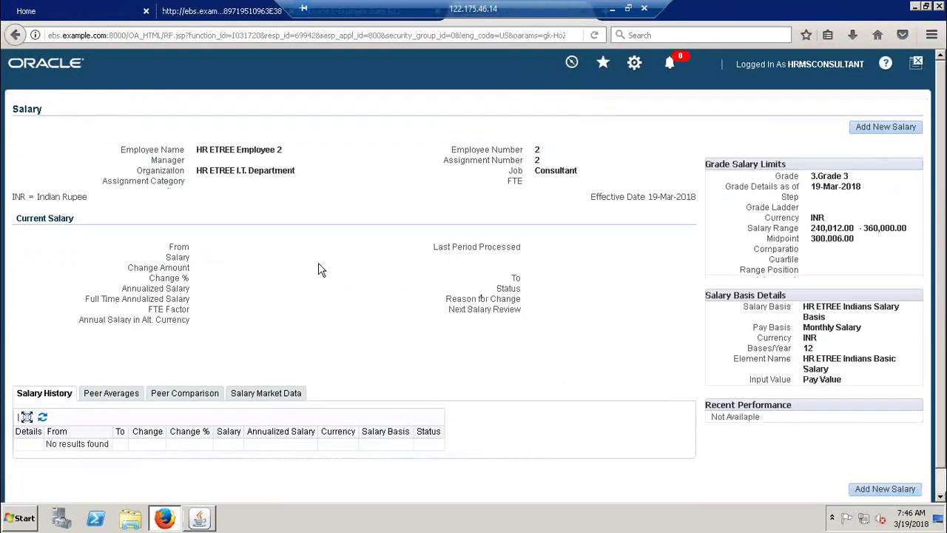
Step: Add a new salary record for Employee 2 starting 01-Mar-2017
click(885, 128)
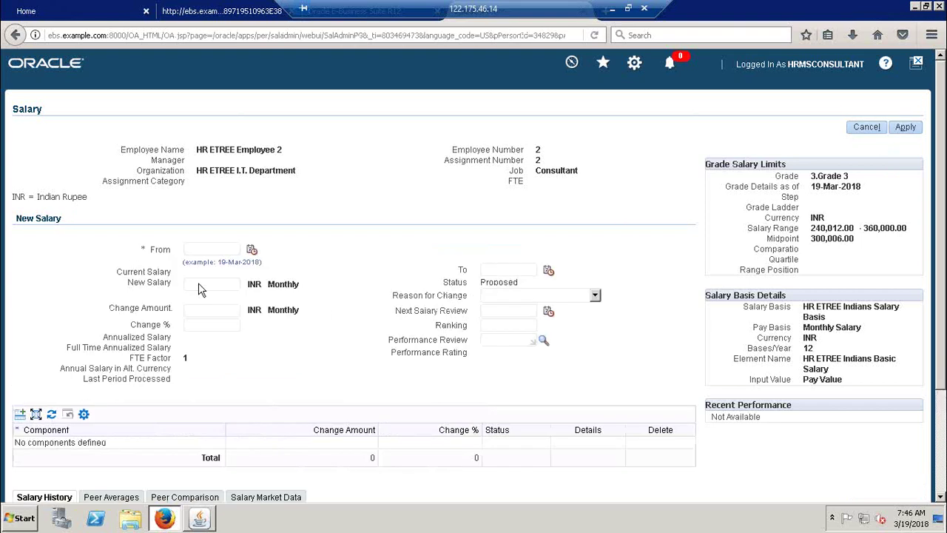
click(197, 519)
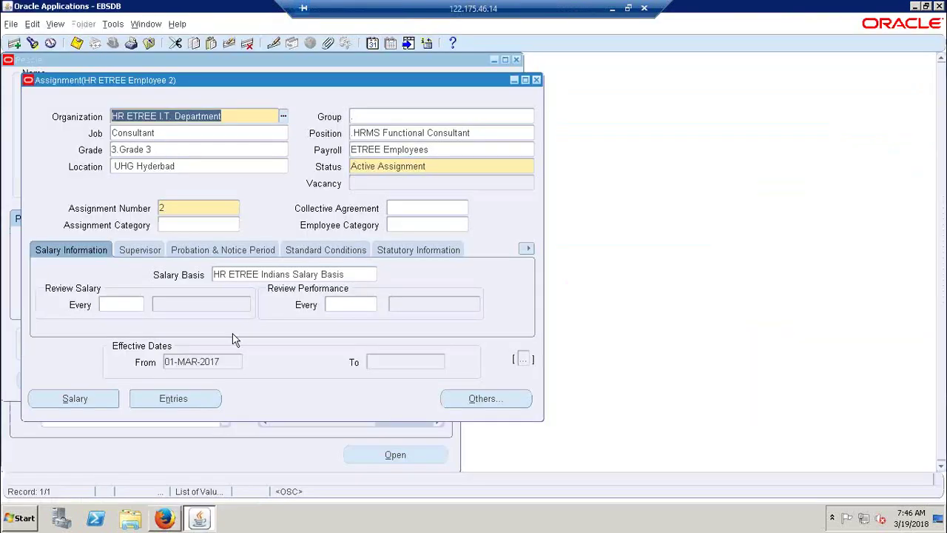
drag(207, 83, 742, 194)
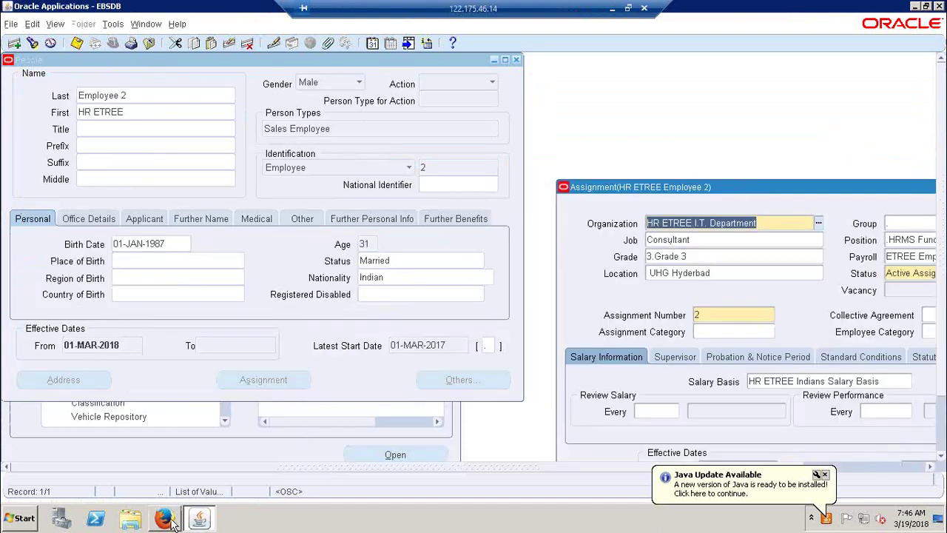
click(170, 519)
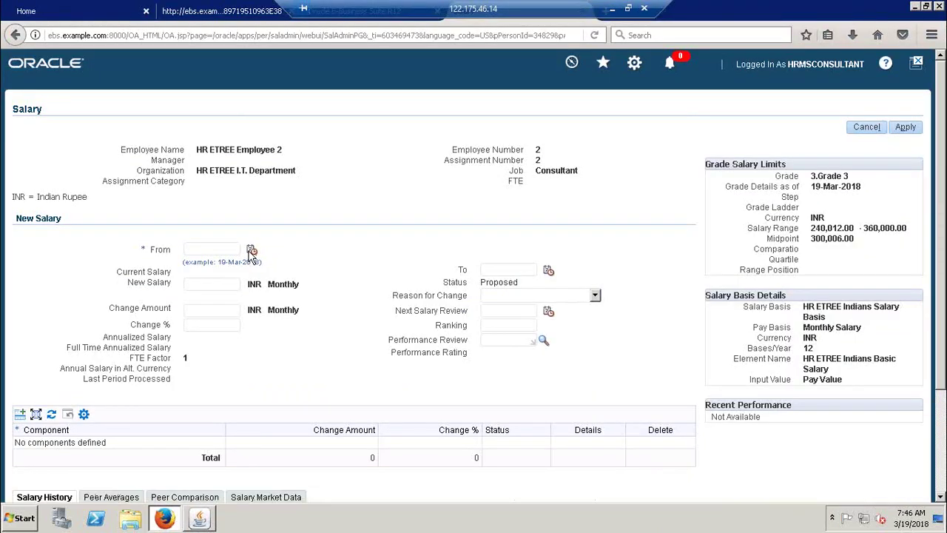
click(251, 251)
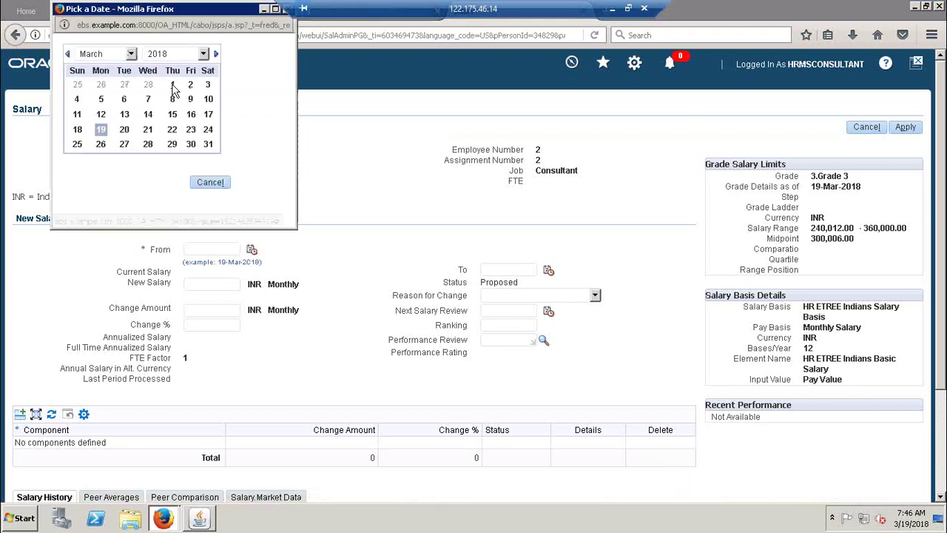
click(191, 55)
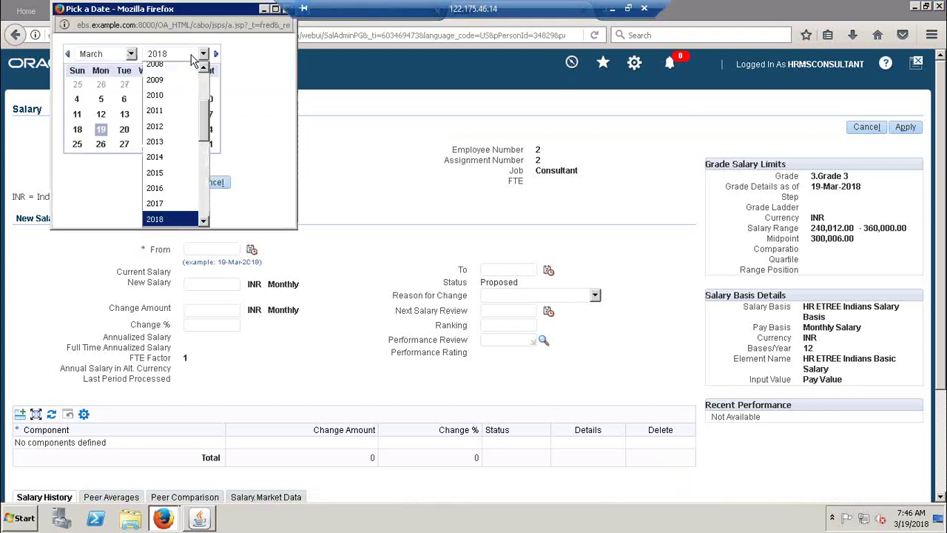
click(160, 203)
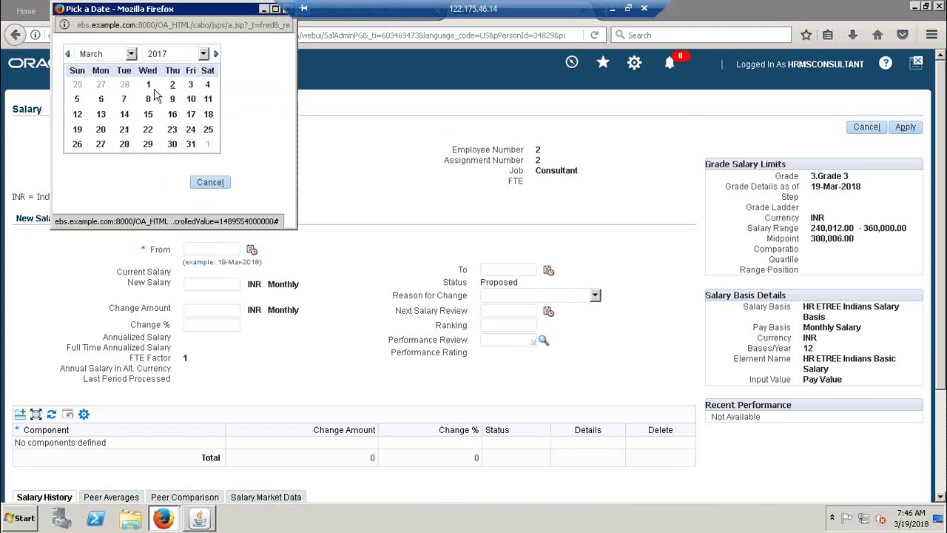
click(148, 85)
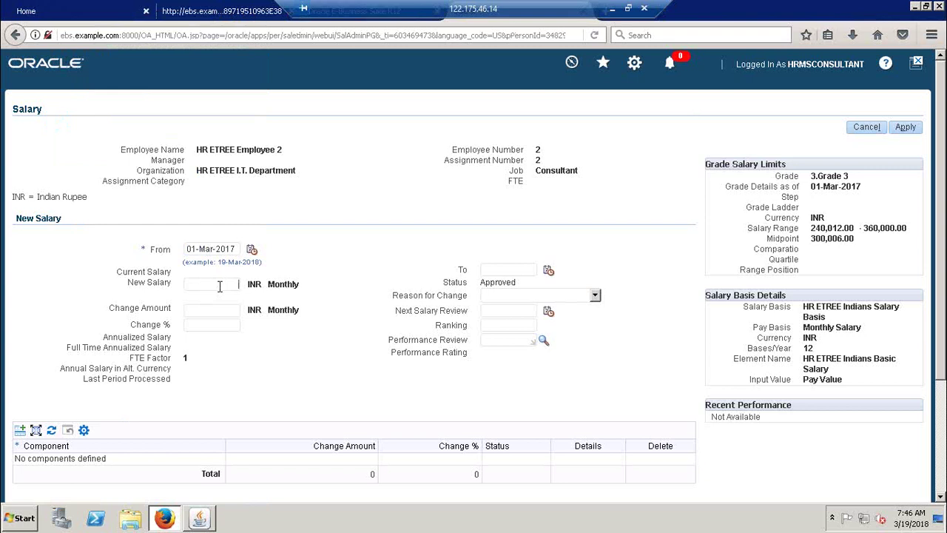
Step: Enter a 25,000 monthly salary with reason New Hire and apply it
text(25,)
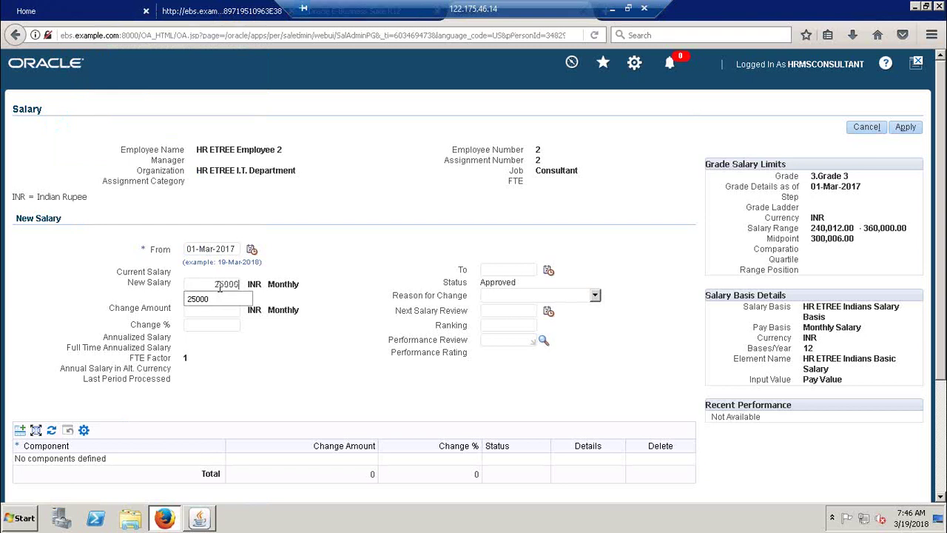
text(000)
key(Tab)
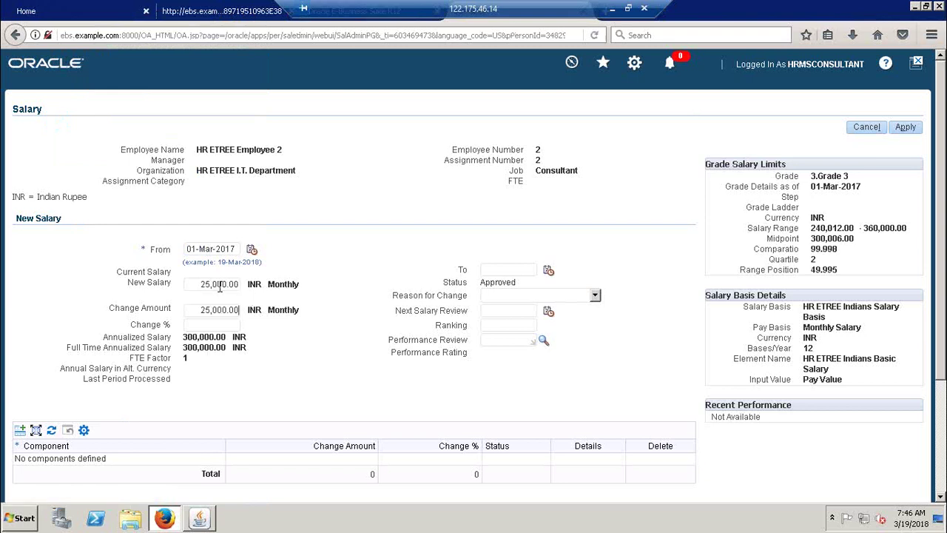
click(541, 298)
key(n)
key(Return)
click(905, 127)
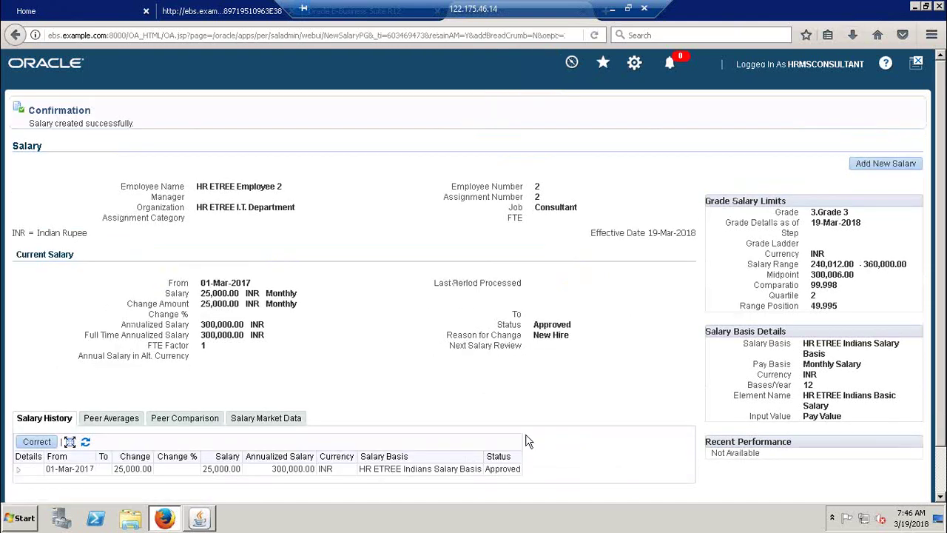
Step: Check that Employee 2's basic salary entry has a 25000.00 pay value
click(202, 518)
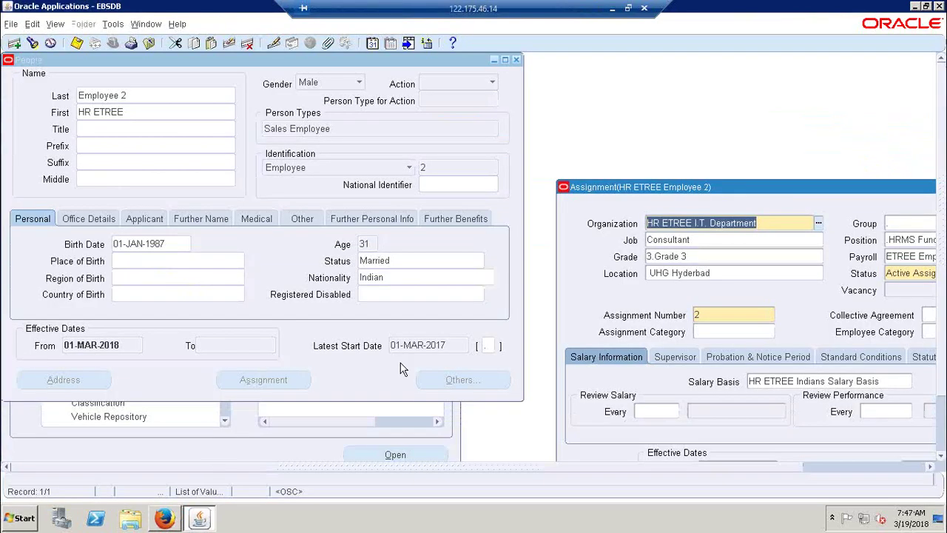
drag(781, 191, 387, 94)
click(288, 406)
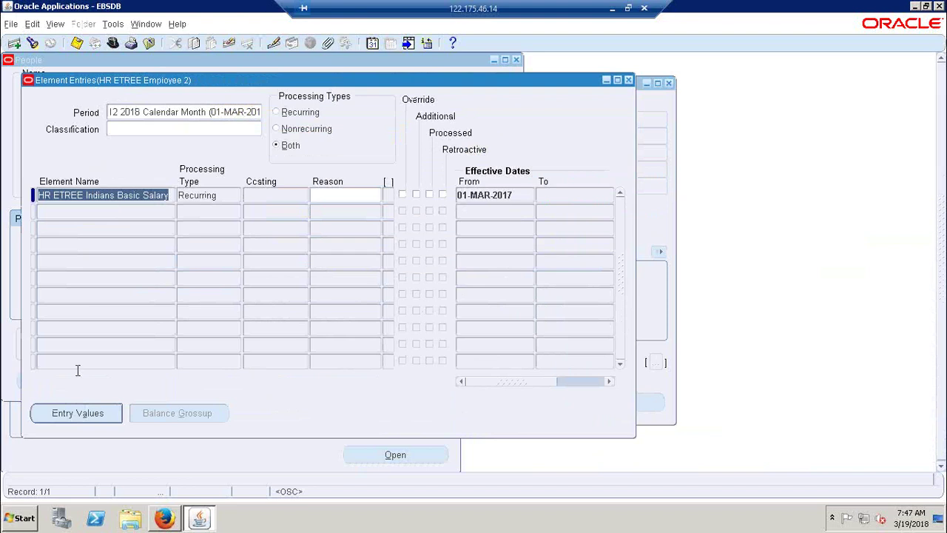
click(90, 413)
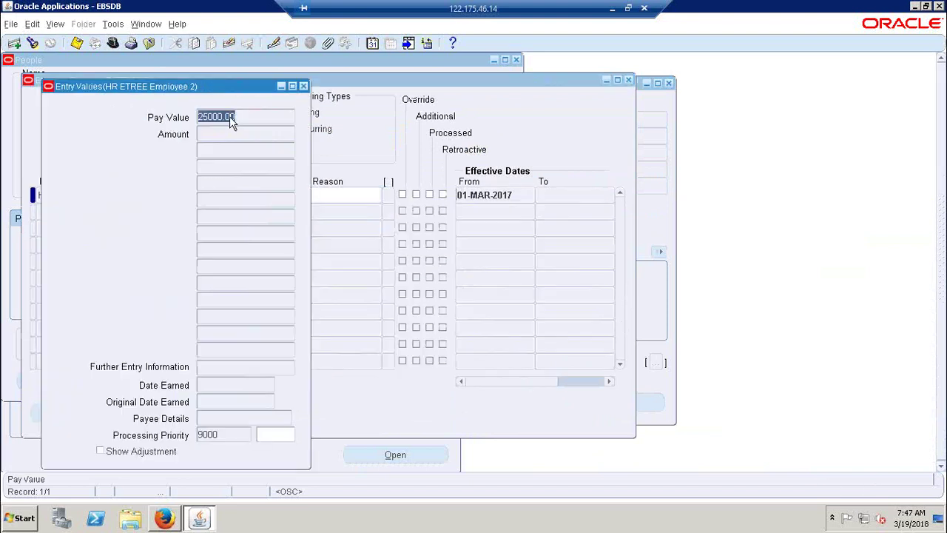
mouse_move(245, 116)
mouse_down()
mouse_move(167, 115)
mouse_move(233, 109)
mouse_up()
click(304, 86)
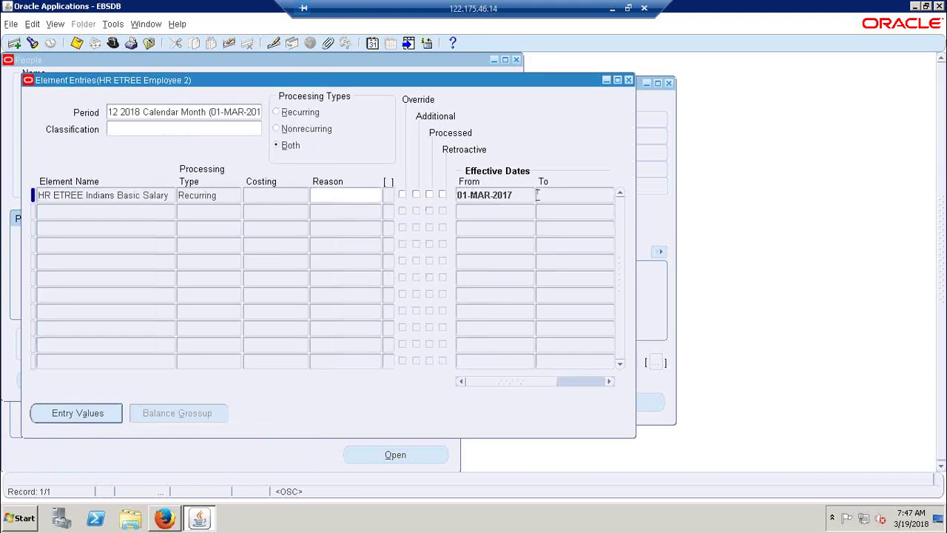
Step: Inspect the recurring entry row, discard the blank new row, and close element entries
click(484, 192)
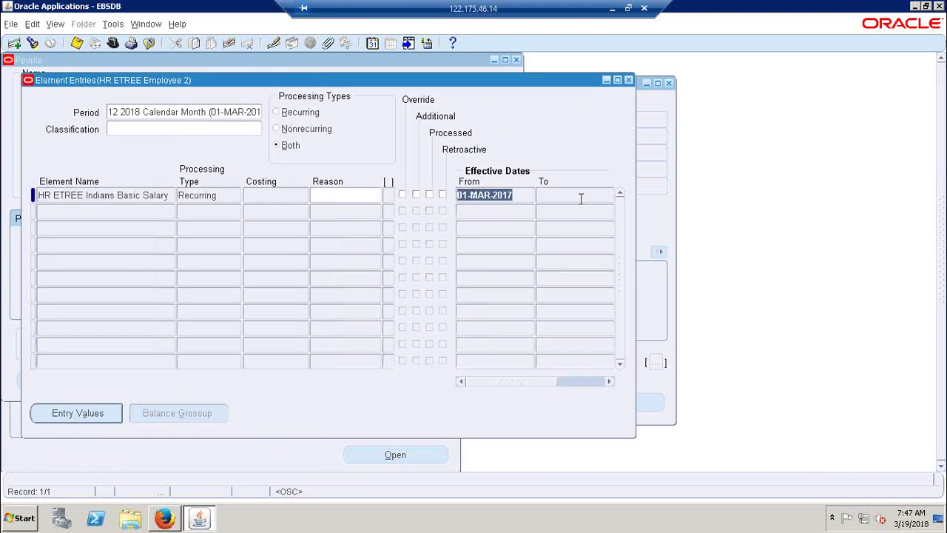
click(497, 195)
click(222, 190)
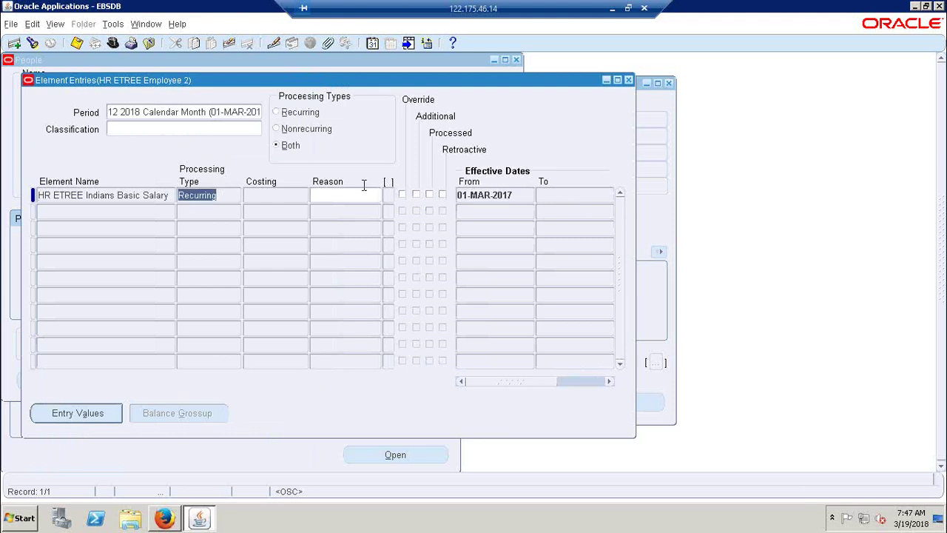
click(563, 195)
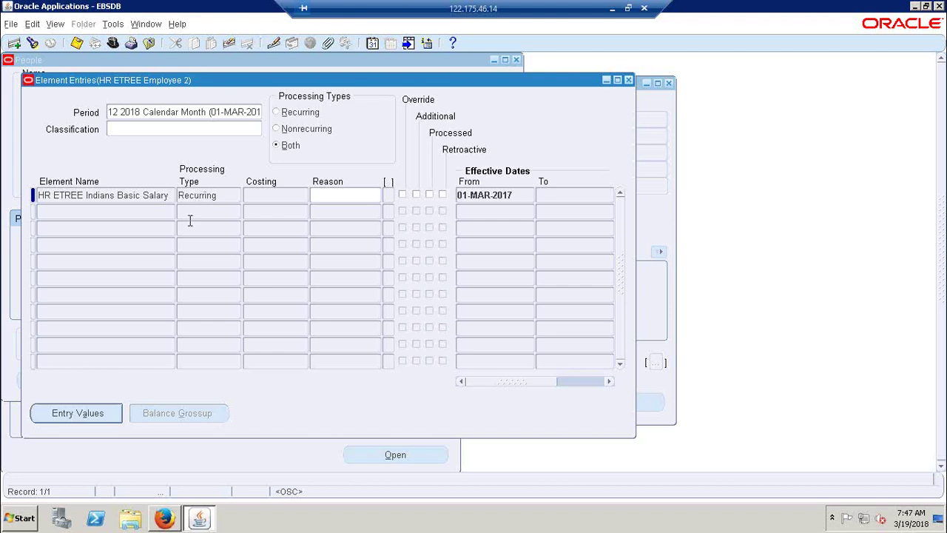
click(189, 196)
click(194, 210)
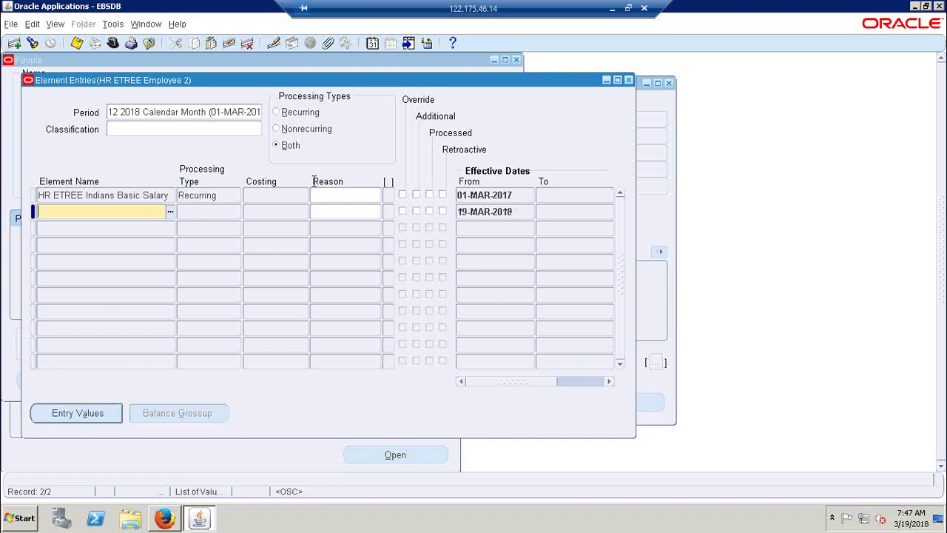
click(562, 212)
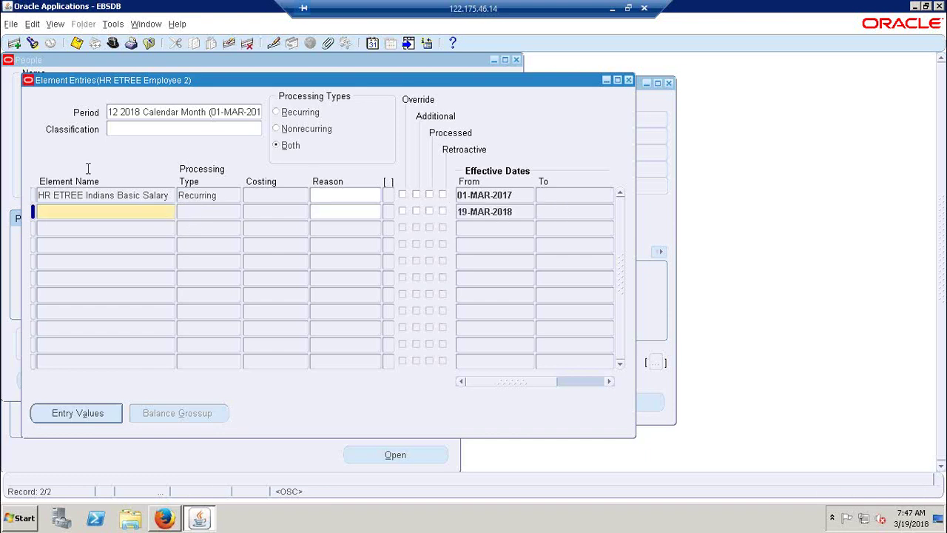
click(229, 43)
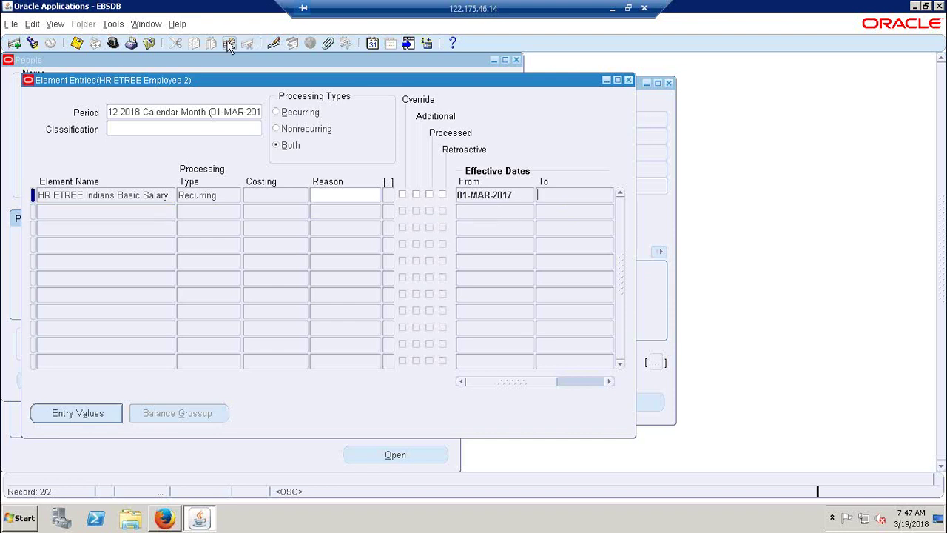
double_click(224, 196)
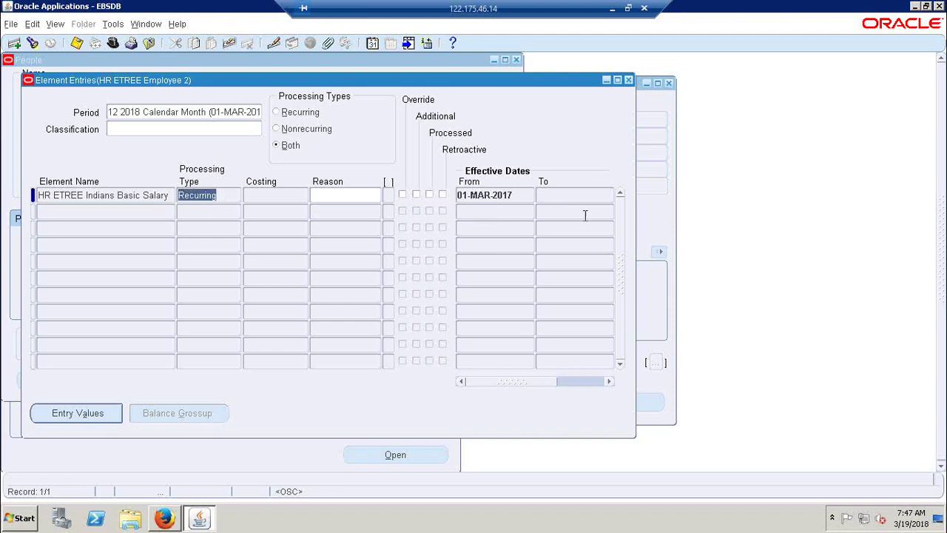
click(628, 80)
Step: Close the browser's Salary tab and return to Employee 2's Assignment form
key(alt+Tab)
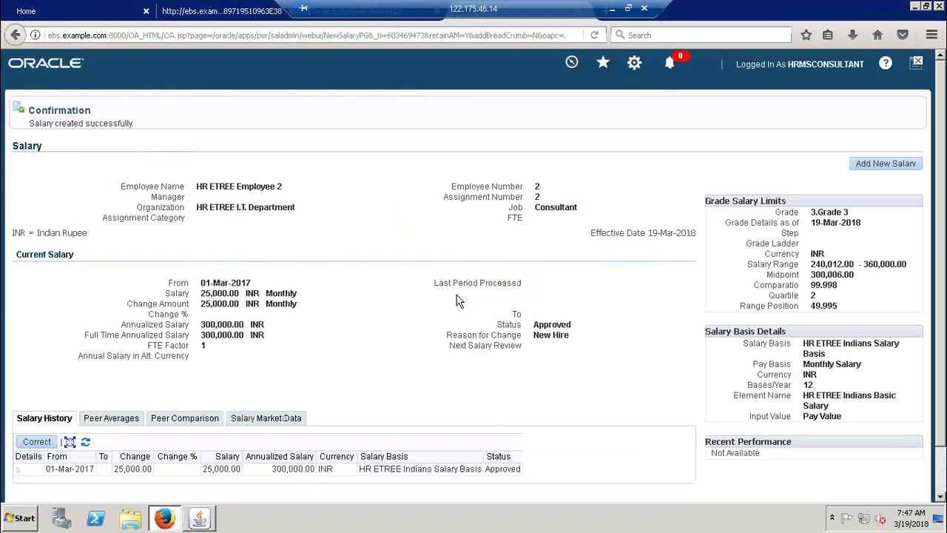
drag(865, 5, 862, 62)
click(646, 83)
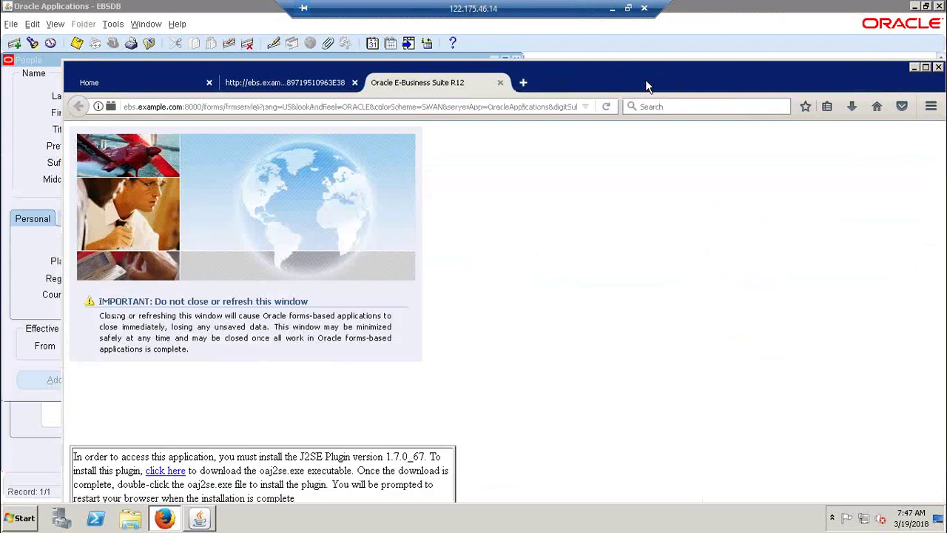
click(924, 68)
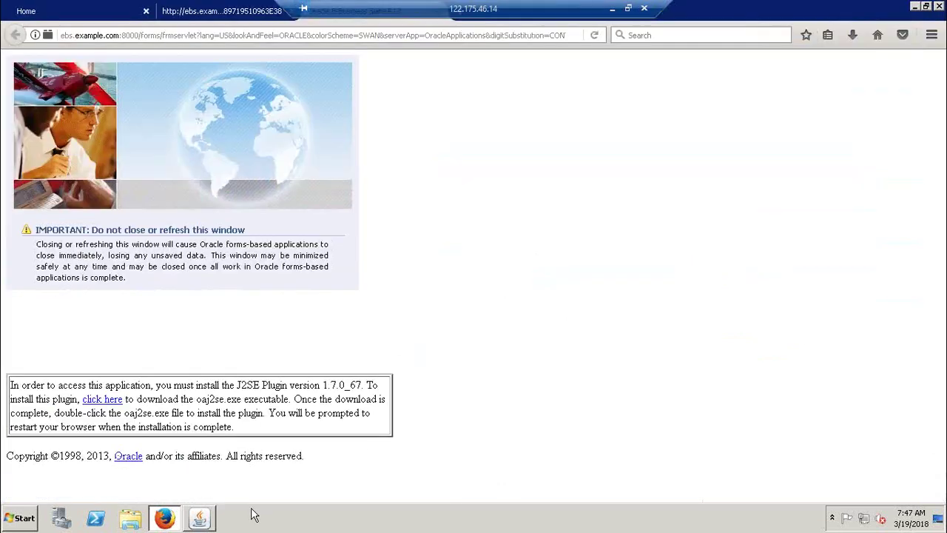
click(201, 520)
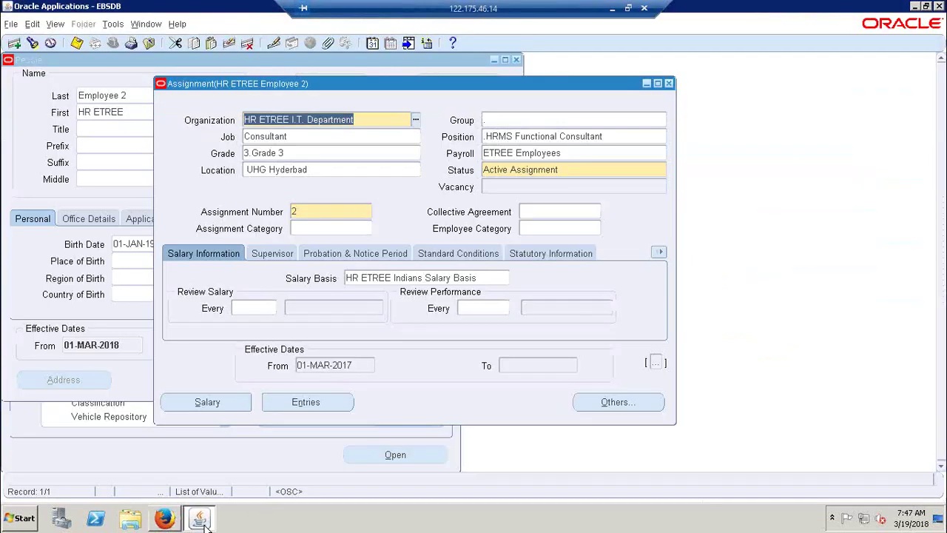
Step: Close Employee 2's assignment, find HR ETREE Employee 3 with a % search, and open their assignment
click(668, 83)
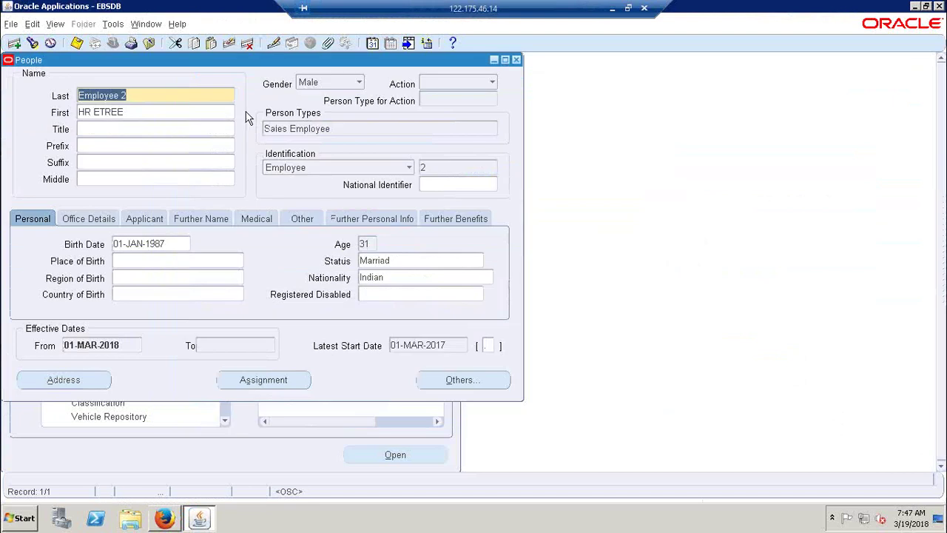
click(32, 43)
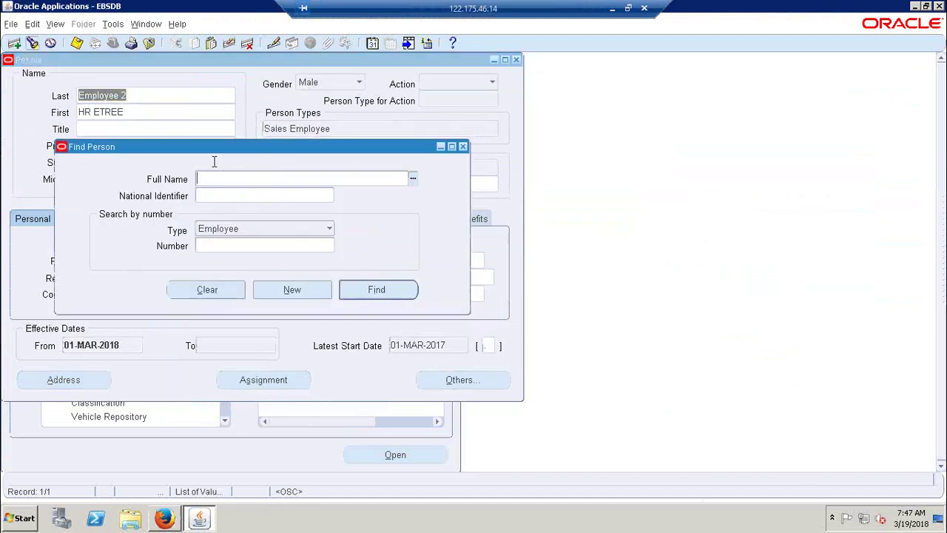
click(413, 179)
text(%)
key(Return)
key(Down)
key(Down)
key(Down)
key(Down)
key(Down)
key(Down)
key(Down)
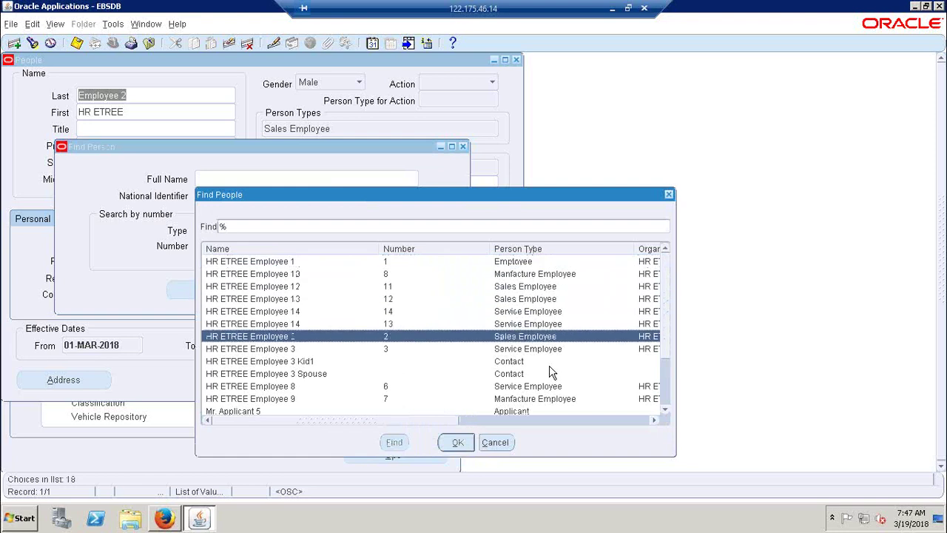
key(Return)
key(Return)
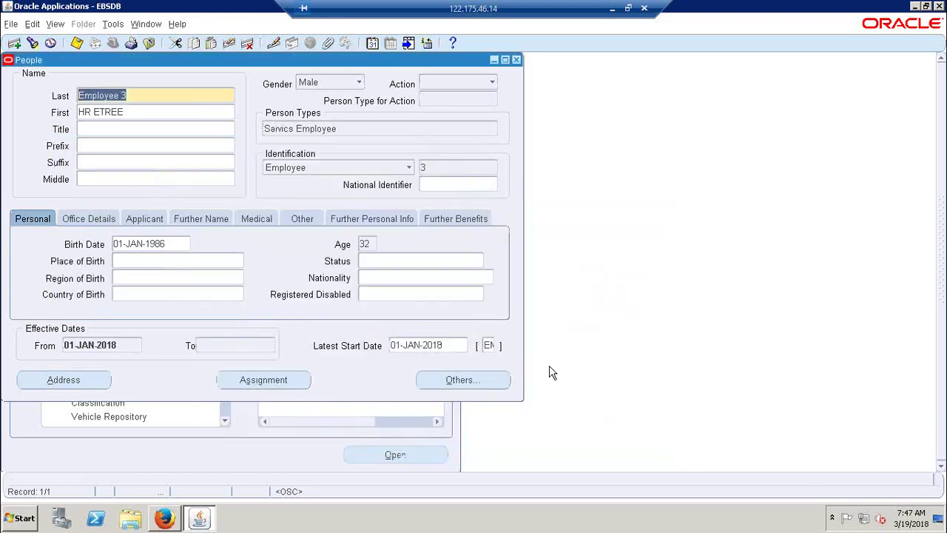
key(alt+s)
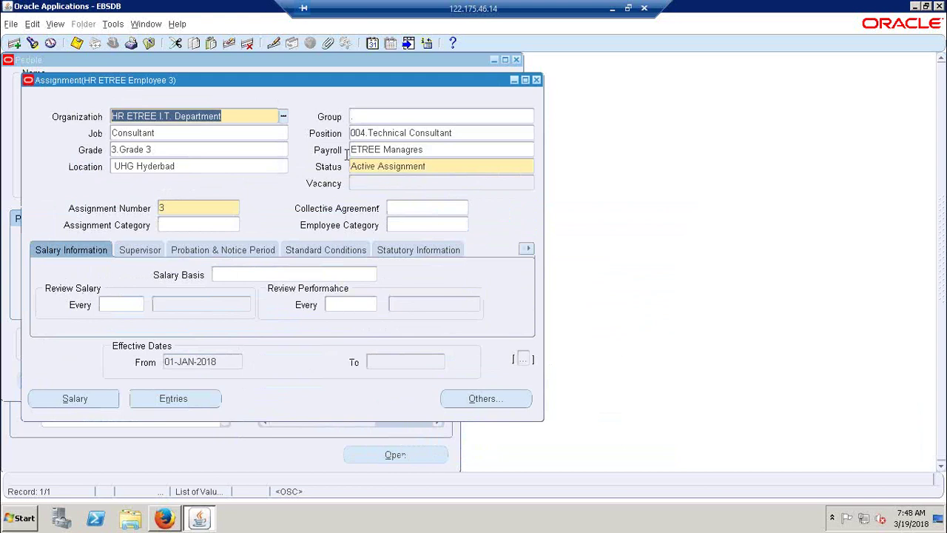
Step: Correct Employee 3's salary basis to HR ETREE Expacts, set payroll ETREE Employees, and save
click(328, 275)
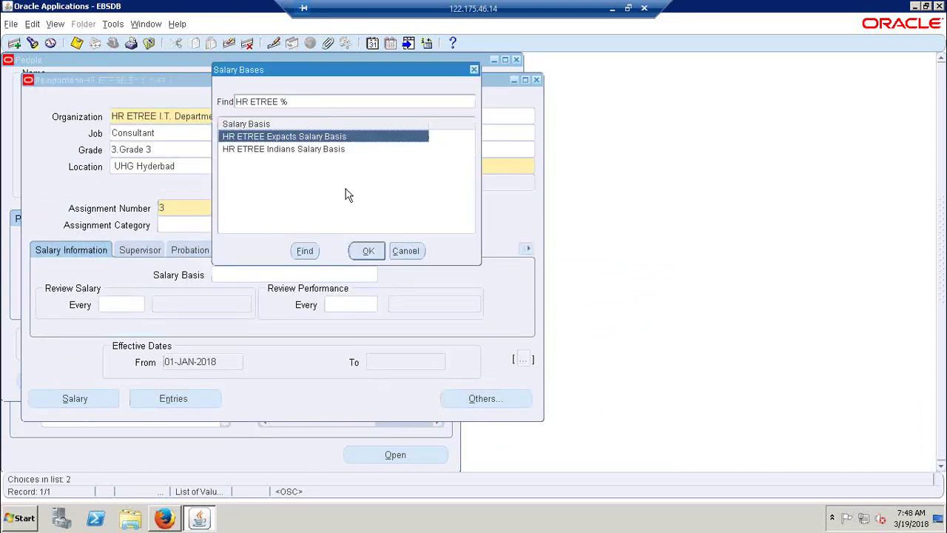
click(368, 251)
click(331, 251)
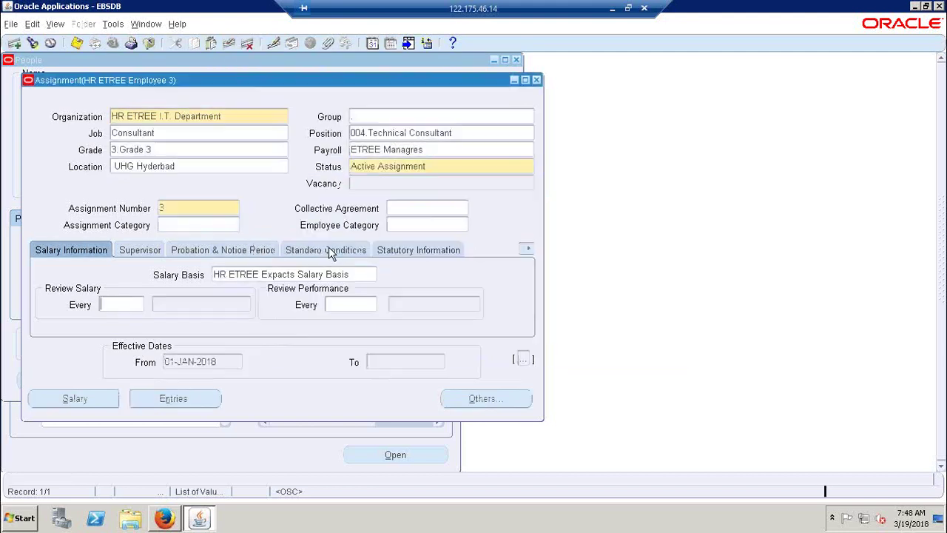
click(435, 150)
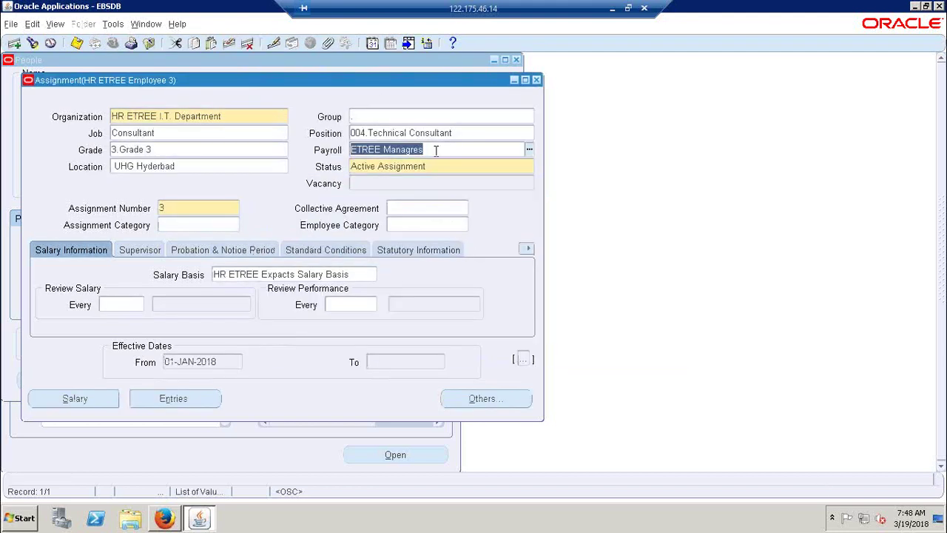
key(ctrl+l)
key(Return)
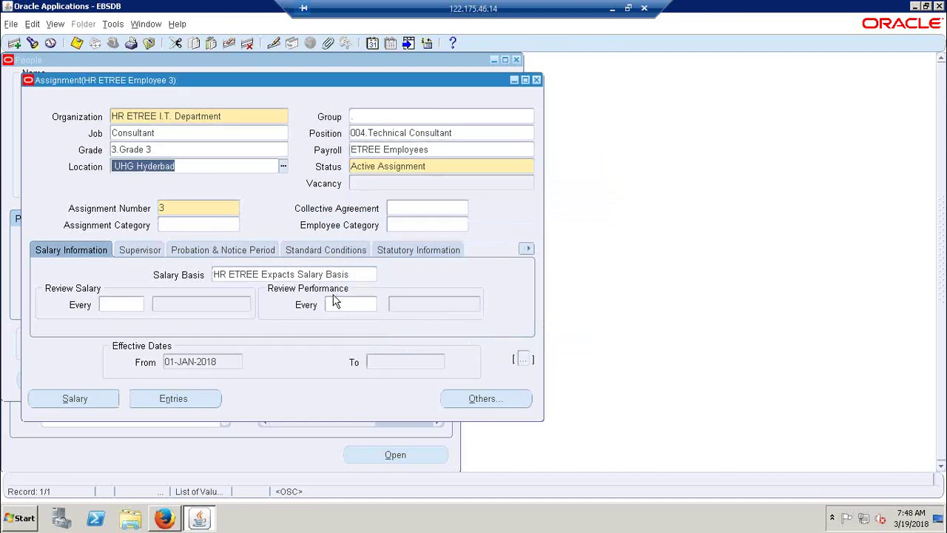
key(ctrl+s)
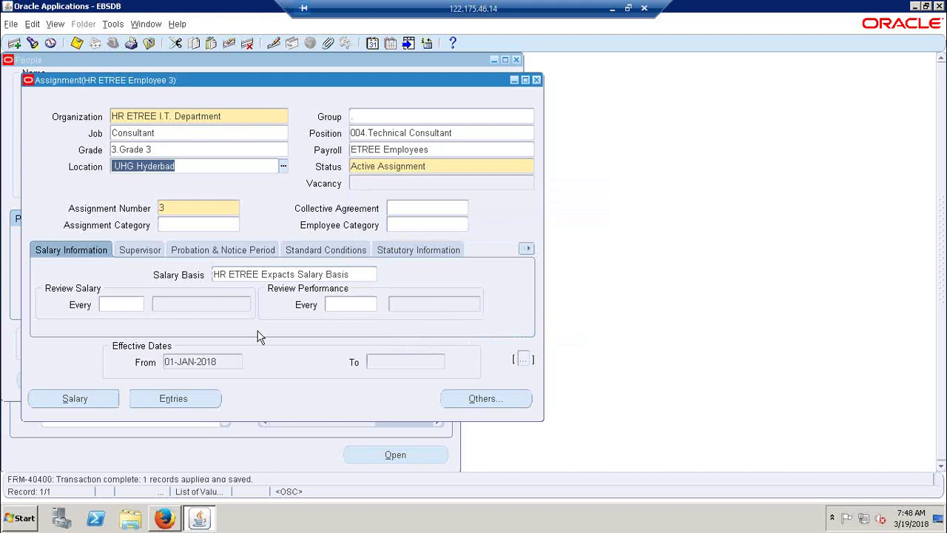
Step: Bring up Employee 3's salary management page
click(402, 257)
click(88, 250)
click(94, 404)
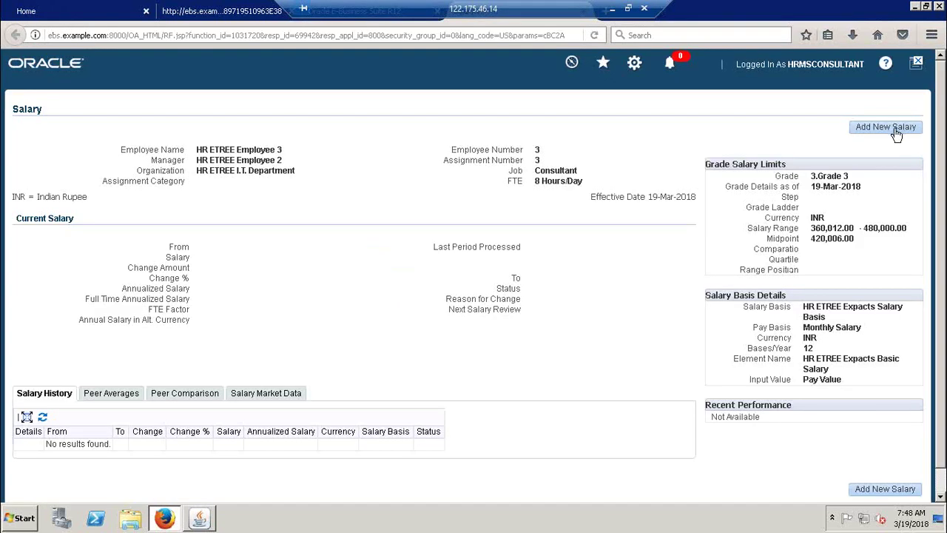
Step: Add a new salary for Employee 3 starting 01-Jan-2018
click(894, 129)
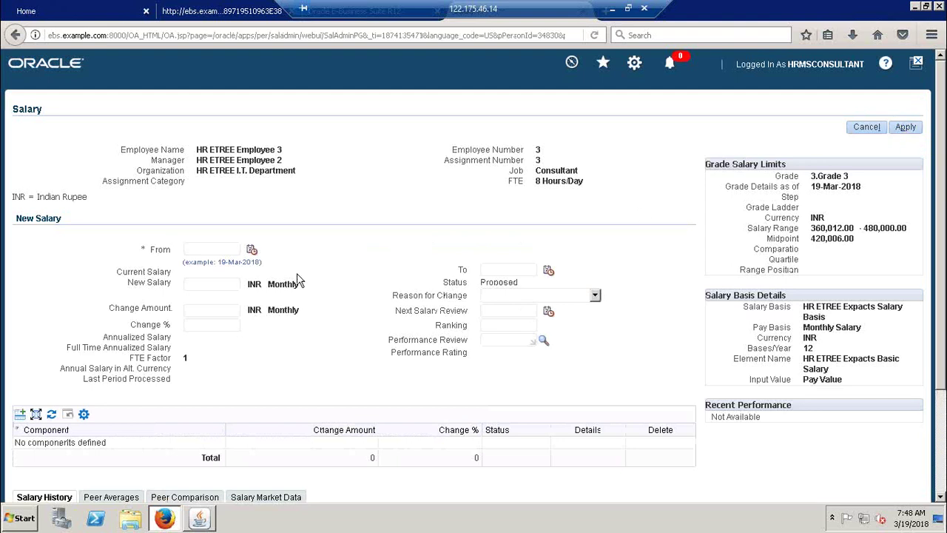
click(211, 520)
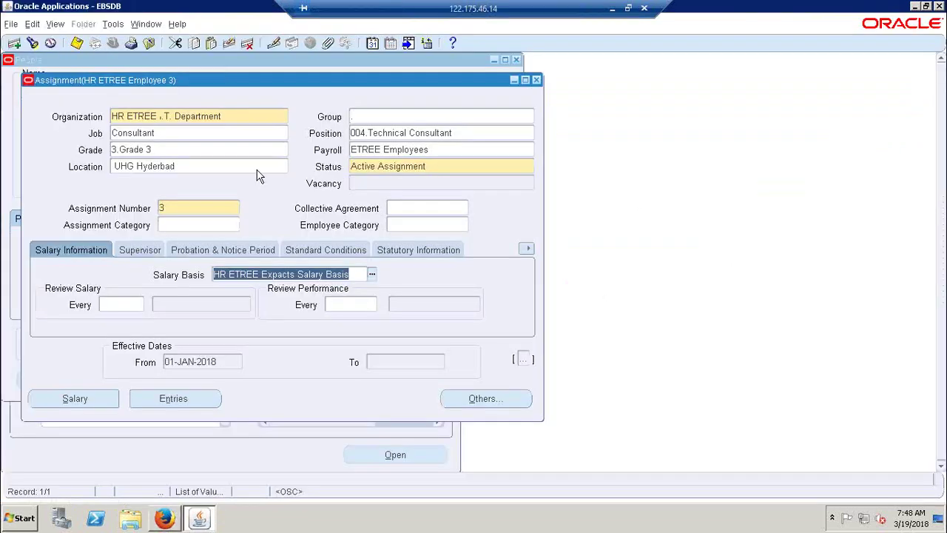
drag(532, 181, 725, 177)
drag(640, 129, 323, 95)
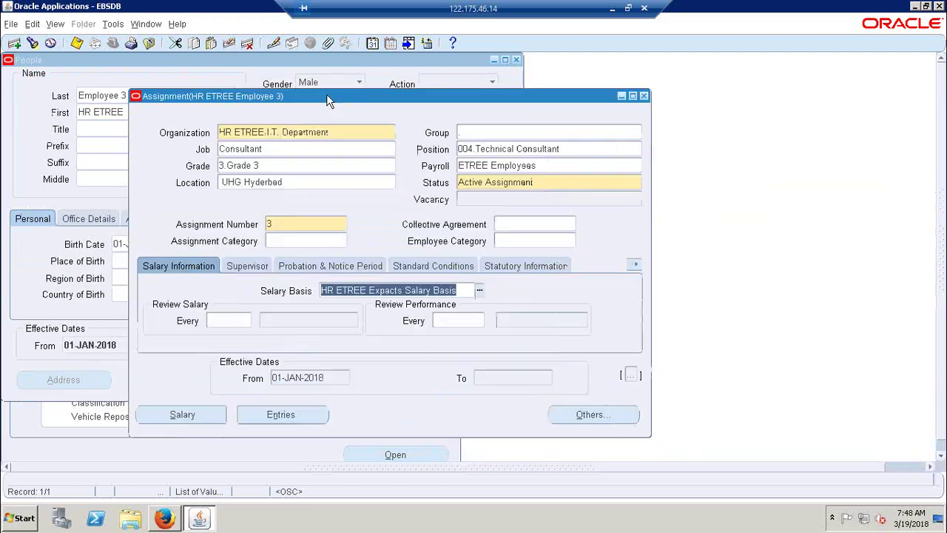
click(157, 524)
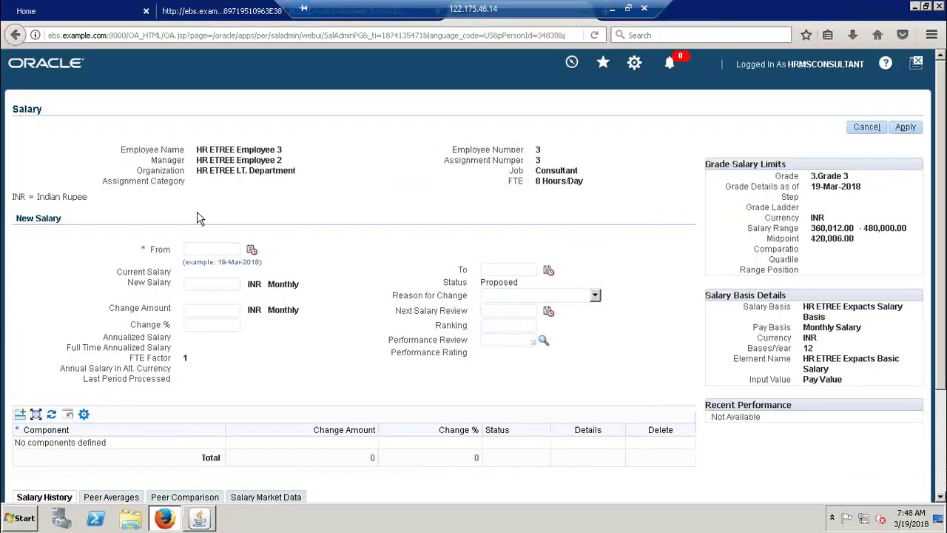
click(251, 250)
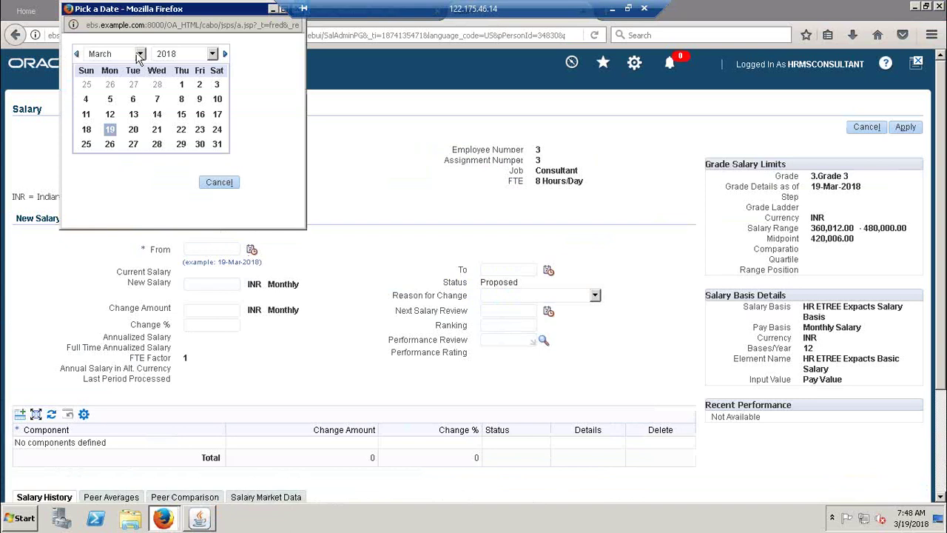
click(140, 54)
click(116, 73)
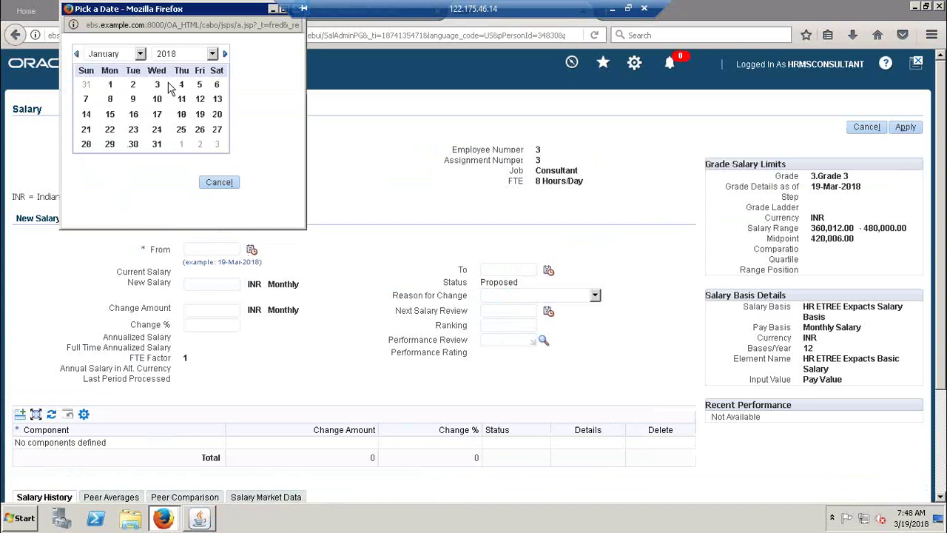
click(111, 86)
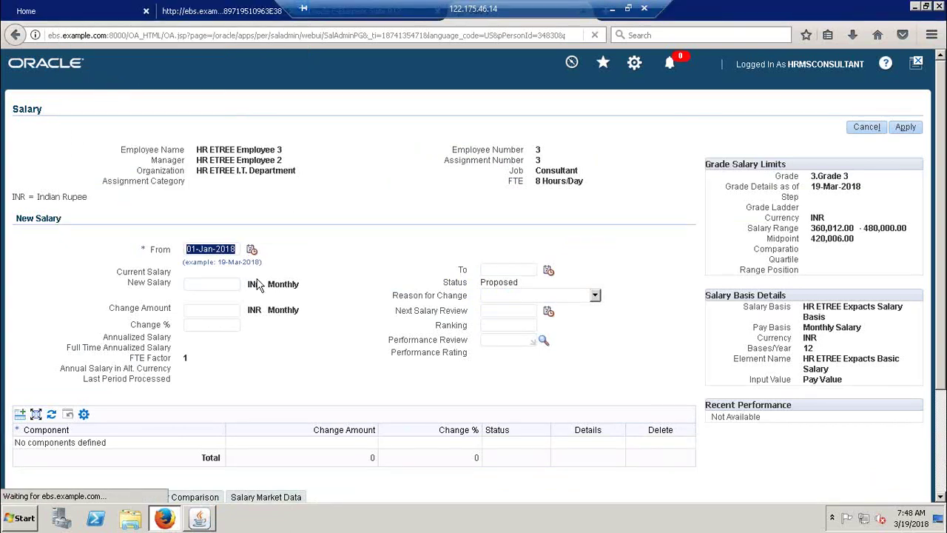
Step: Enter 320,000 as the new monthly salary
click(229, 281)
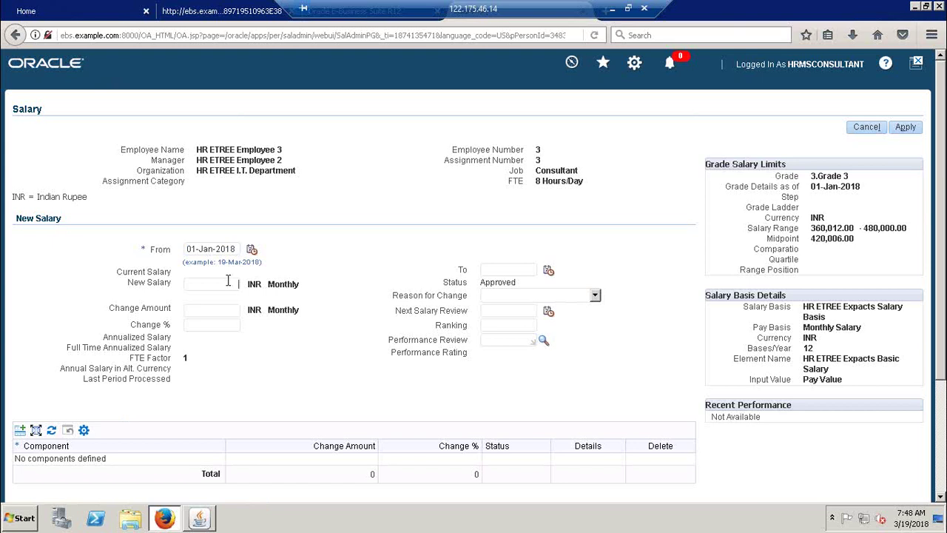
text(320,000)
key(Tab)
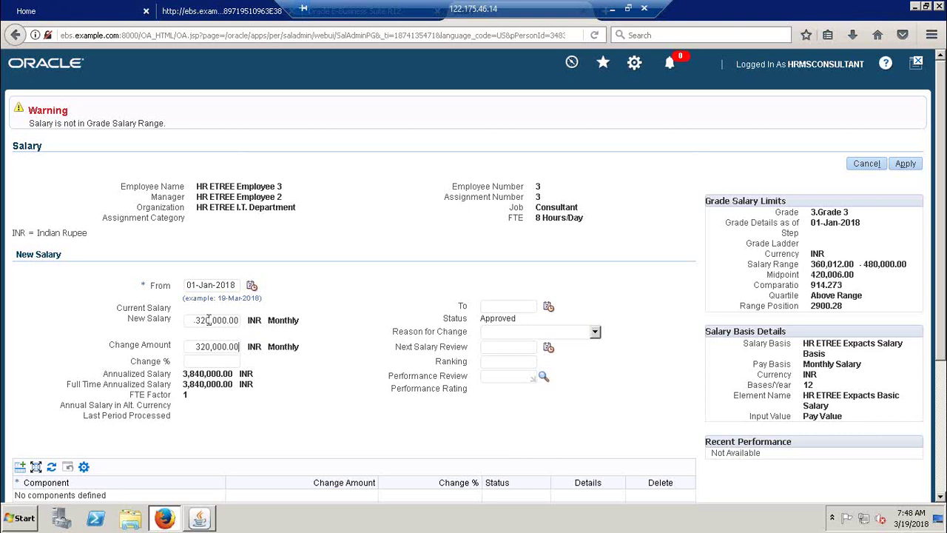
Step: Correct Employee 3's new monthly salary from 320,000 to 32,000
drag(195, 319, 239, 323)
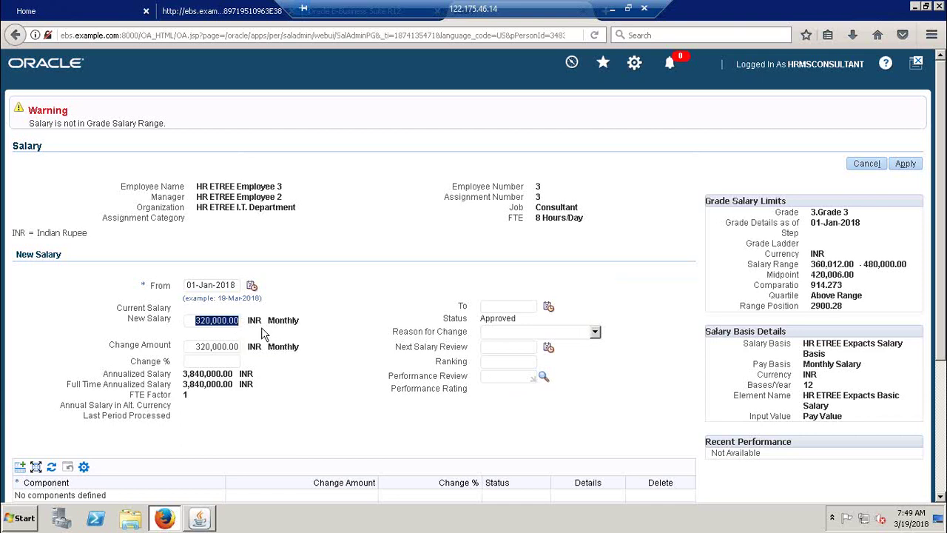
click(223, 321)
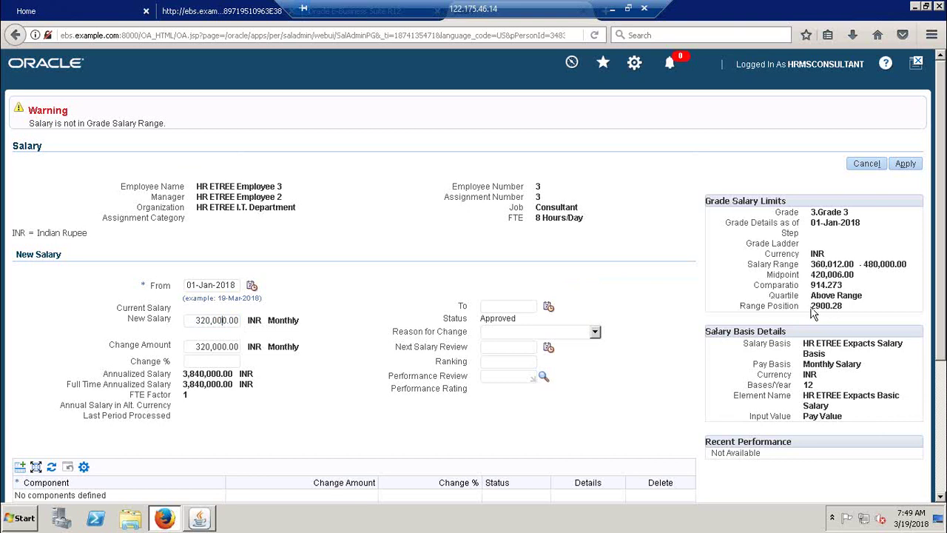
key(BackSpace)
click(224, 346)
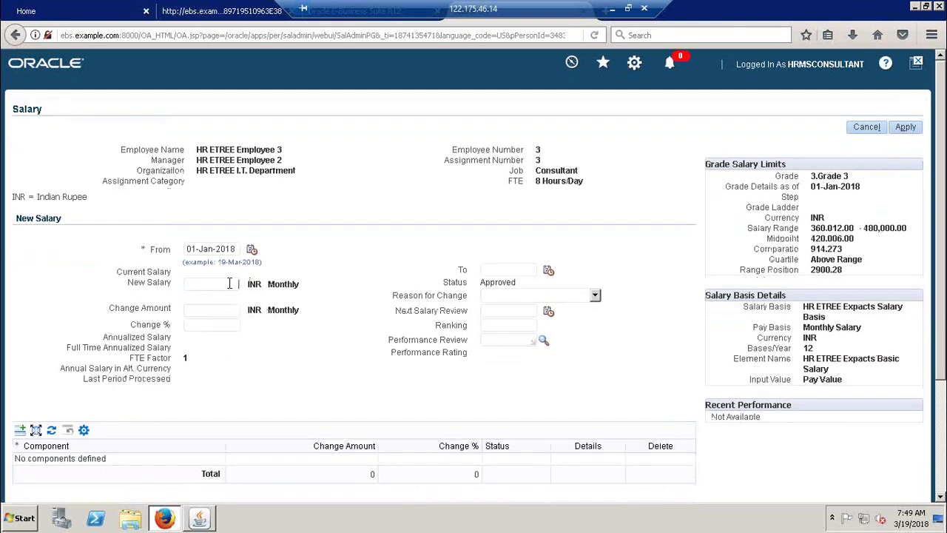
click(229, 284)
text(32,00)
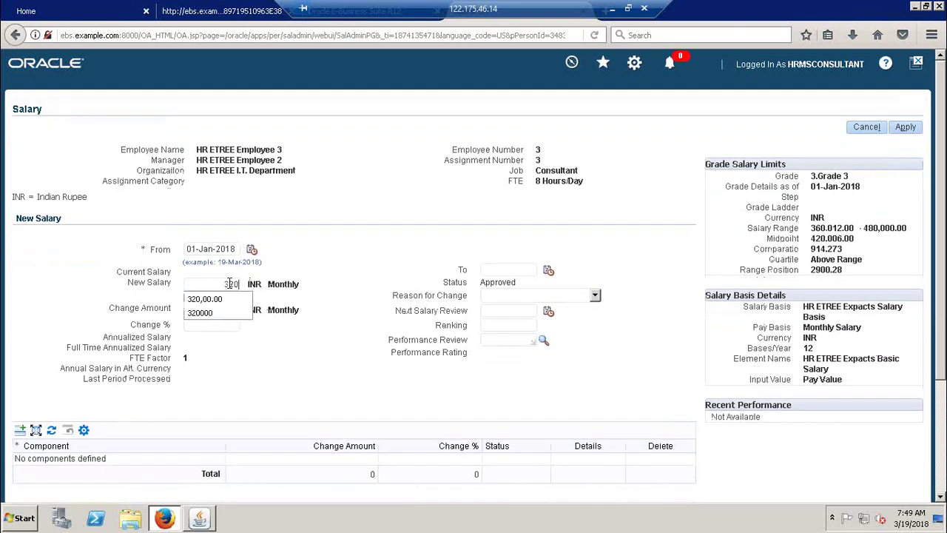
text(0)
key(Tab)
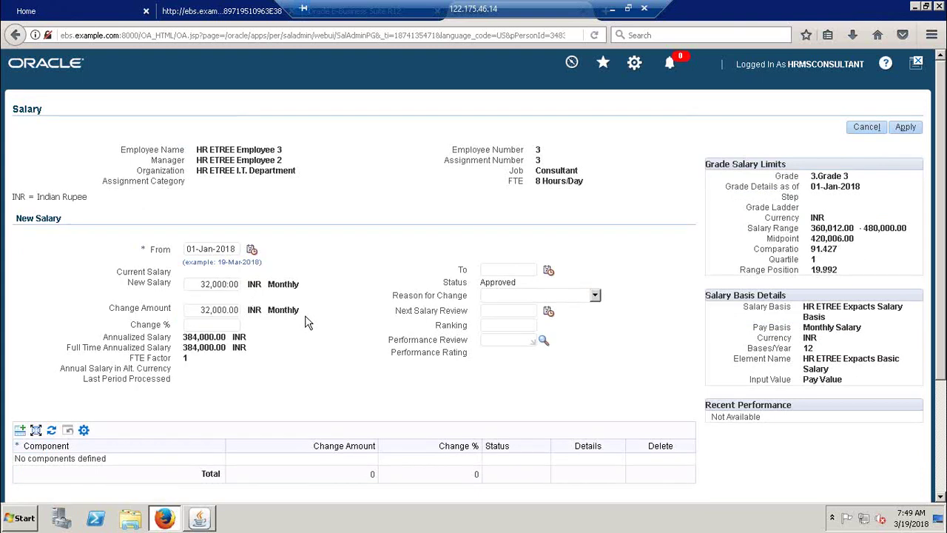
Step: Set the reason for change to New Hire and apply the salary
double_click(202, 337)
click(584, 299)
click(580, 300)
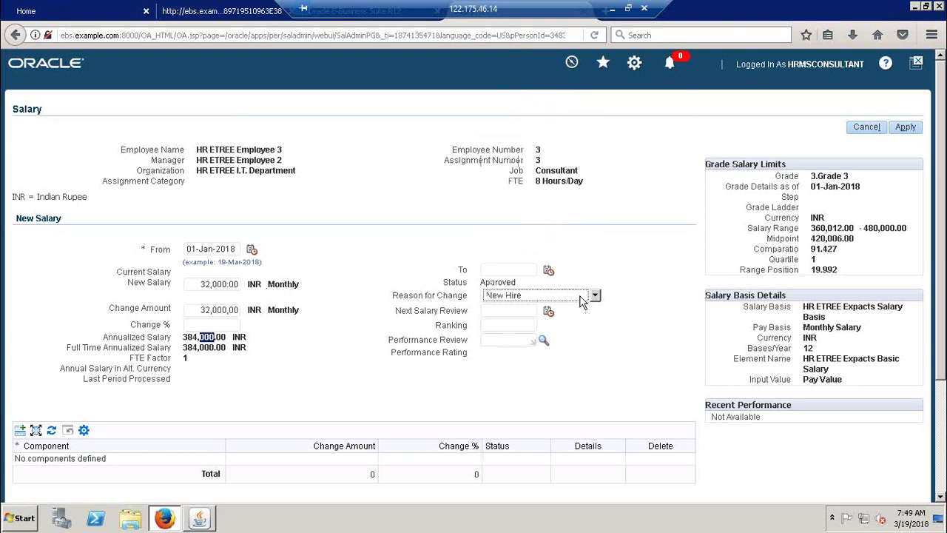
click(905, 128)
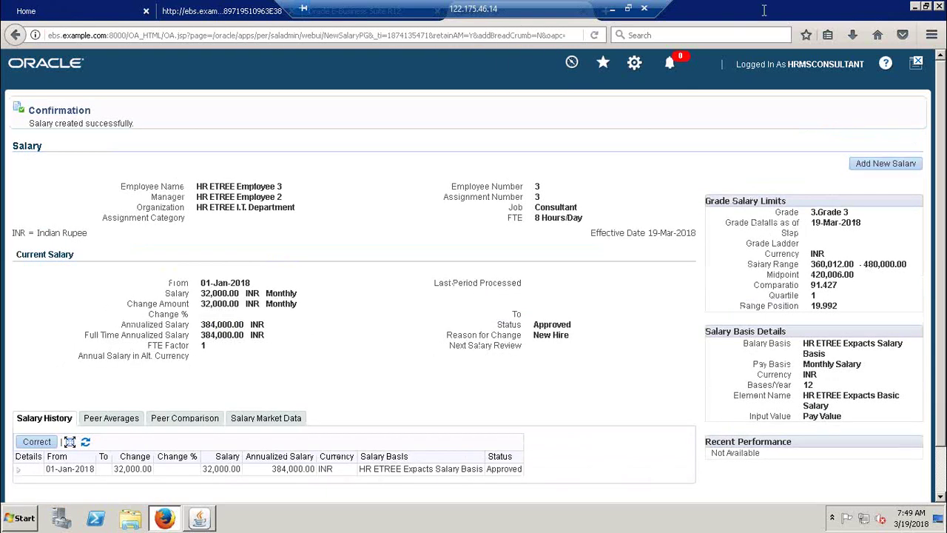
double_click(871, 15)
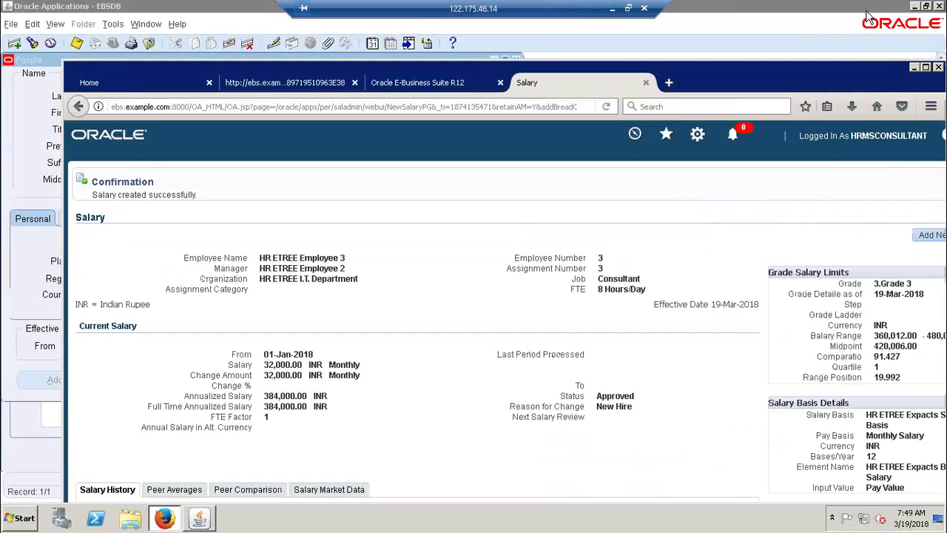
Step: Close the salary tab and review Employee 3's HR ETREE Expacts Basic Salary element entry
click(645, 82)
double_click(756, 74)
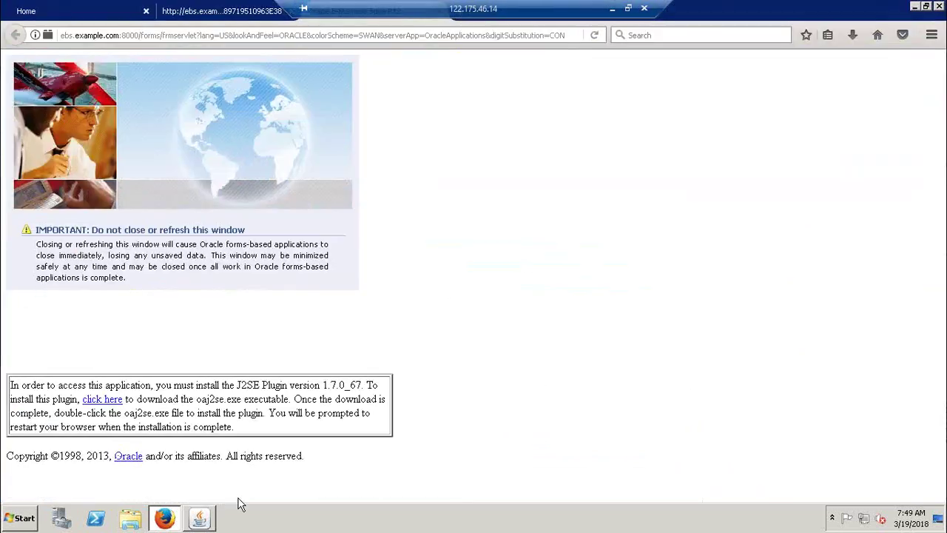
click(202, 518)
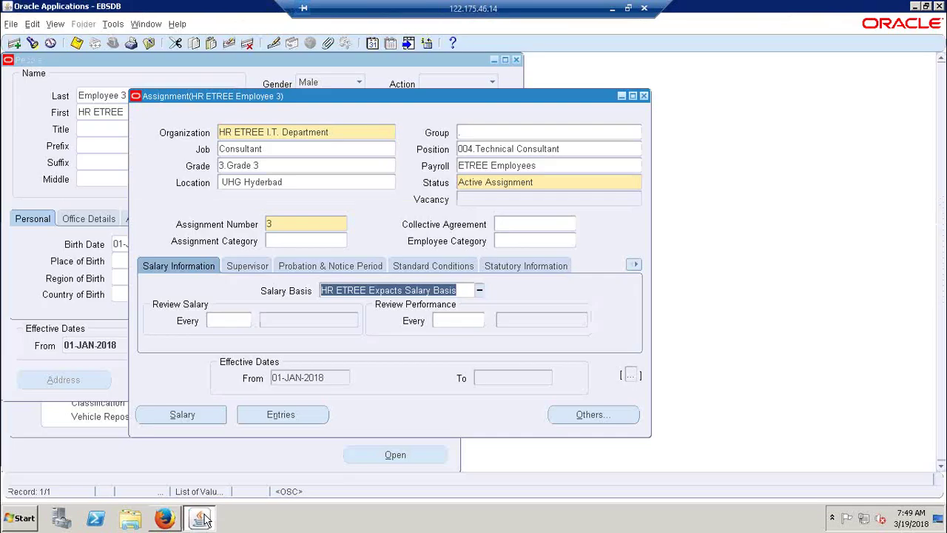
click(296, 418)
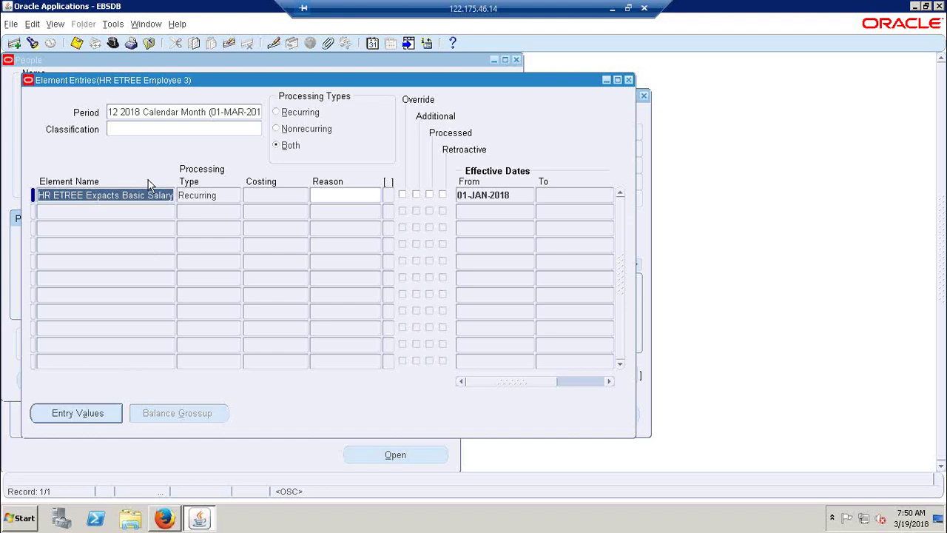
click(630, 81)
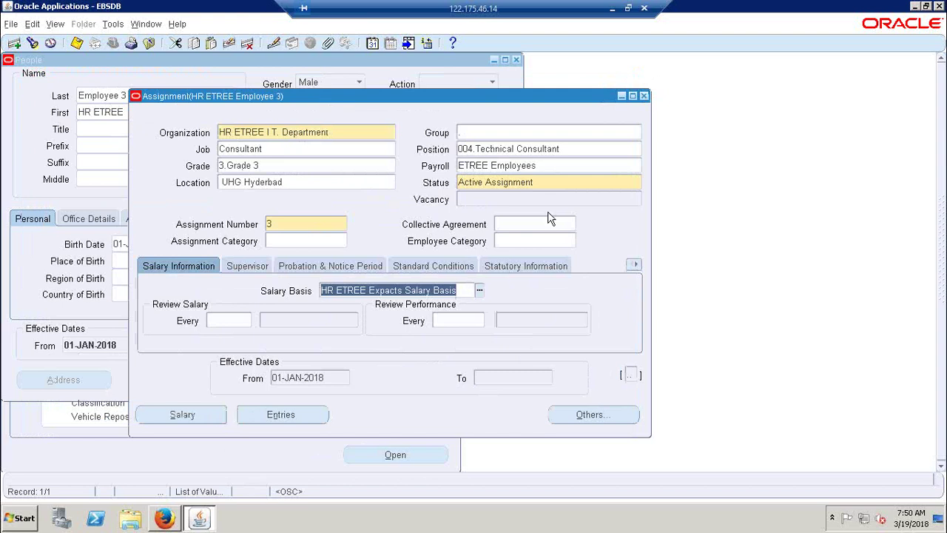
Step: Close Employee 3's assignment, find HR ETREE Applicant 1's person record, and open its assignment
click(644, 95)
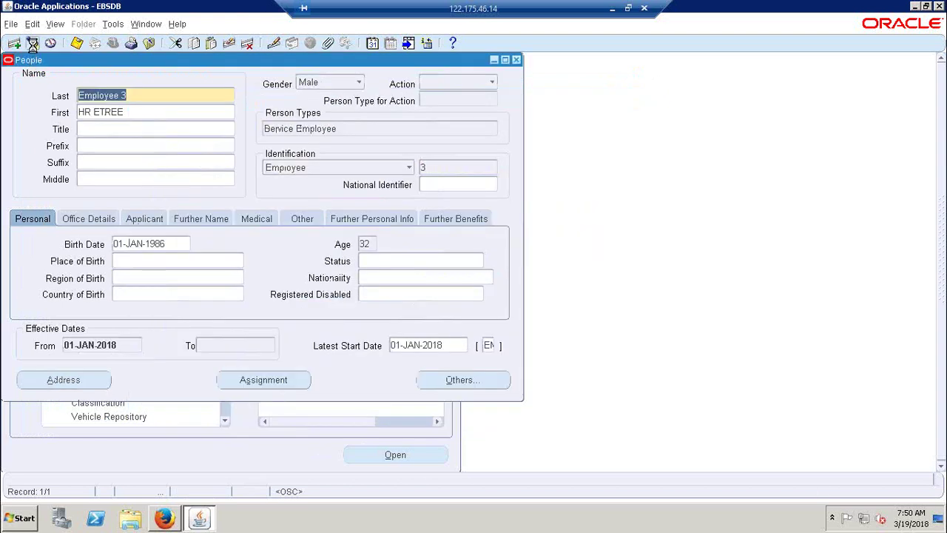
click(32, 42)
key(ctrl+l)
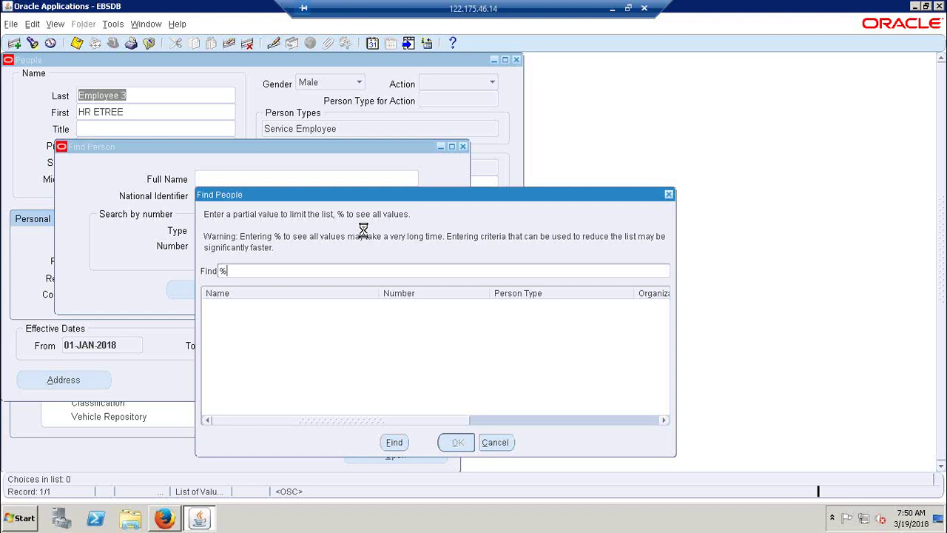
key(Down)
key(Down)
key(Down)
key(Down)
key(Down)
key(Down)
key(Down)
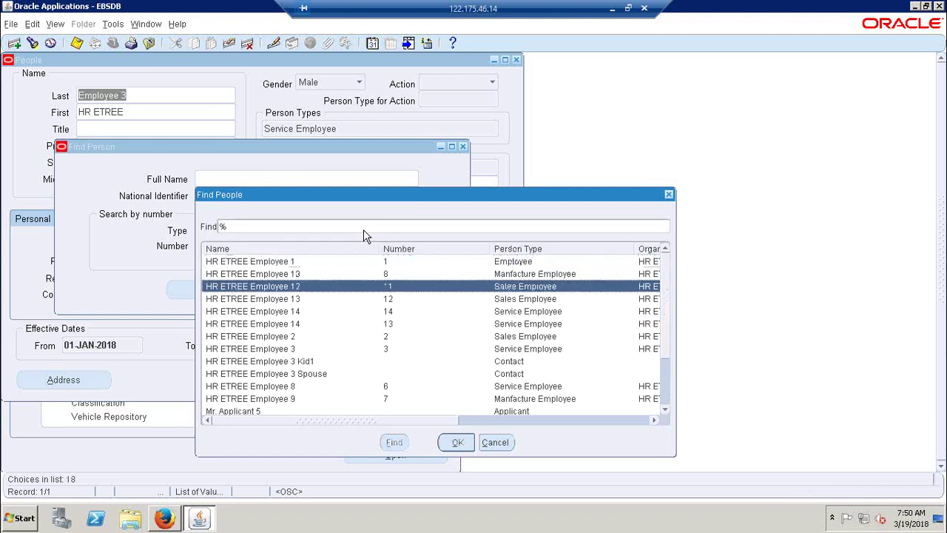
key(Down)
key(Down)
key(Down)
key(Down)
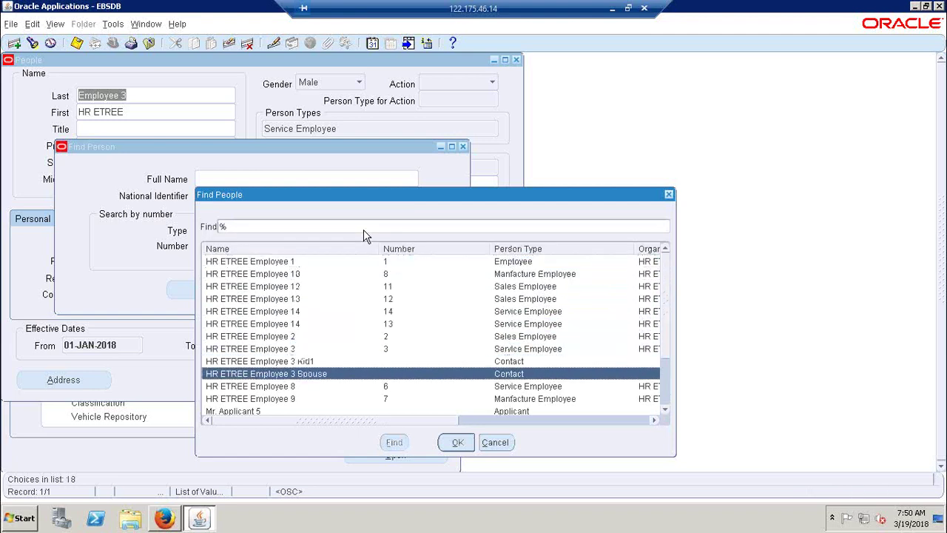
key(Down)
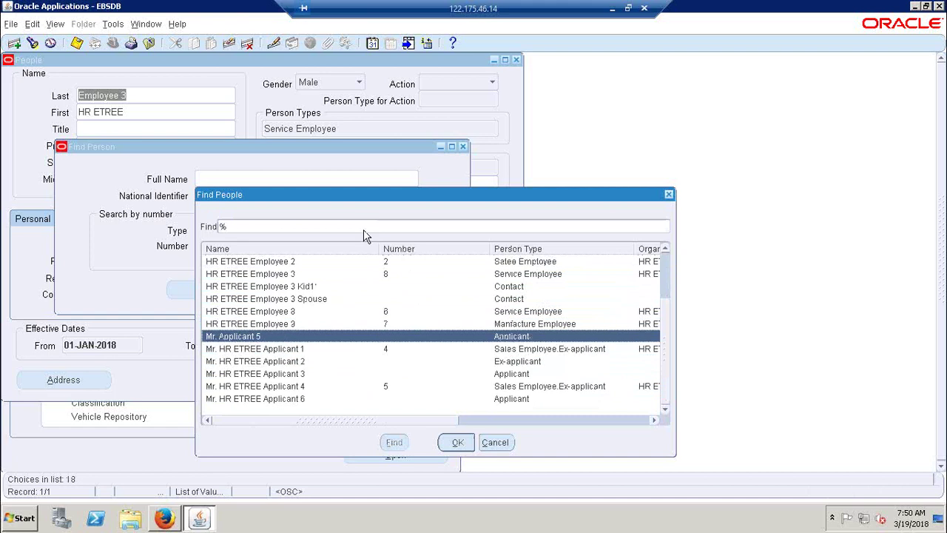
key(Down)
key(Down)
key(Up)
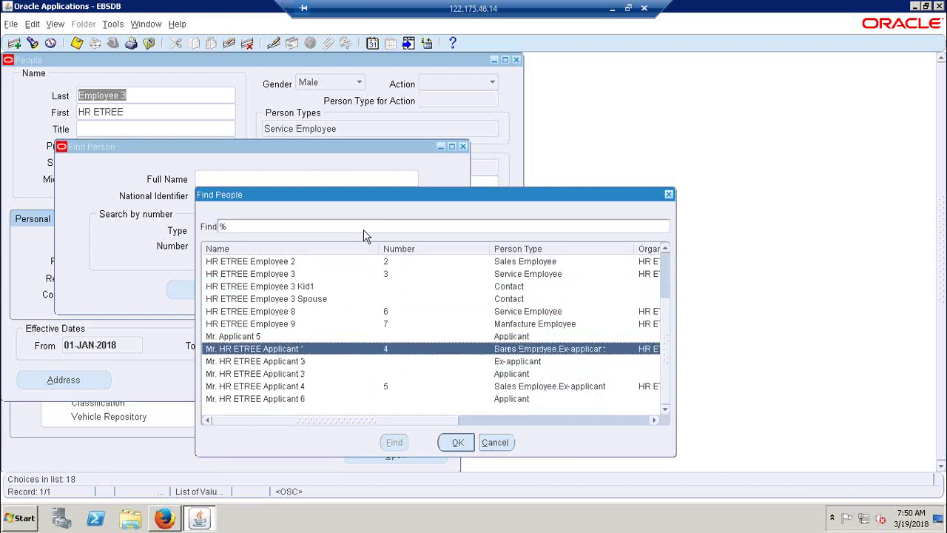
key(Return)
click(376, 288)
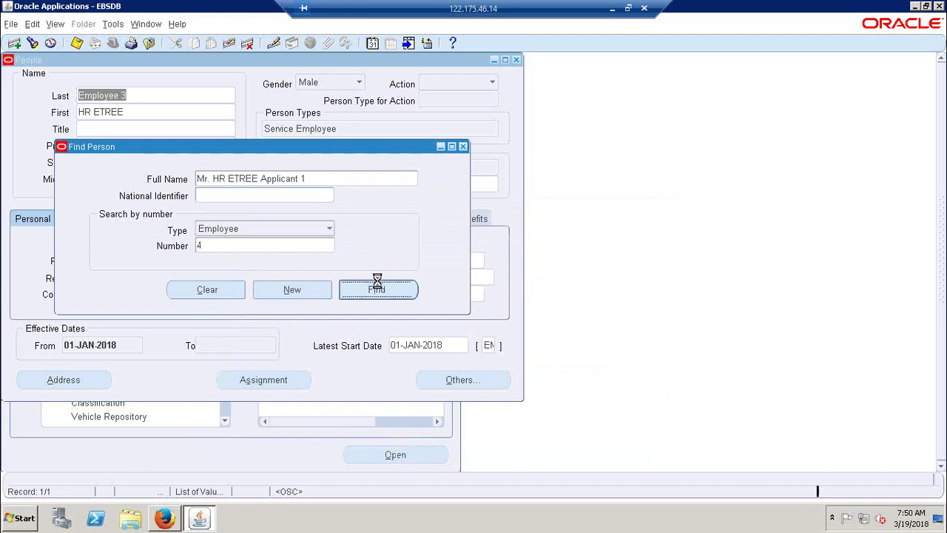
click(280, 379)
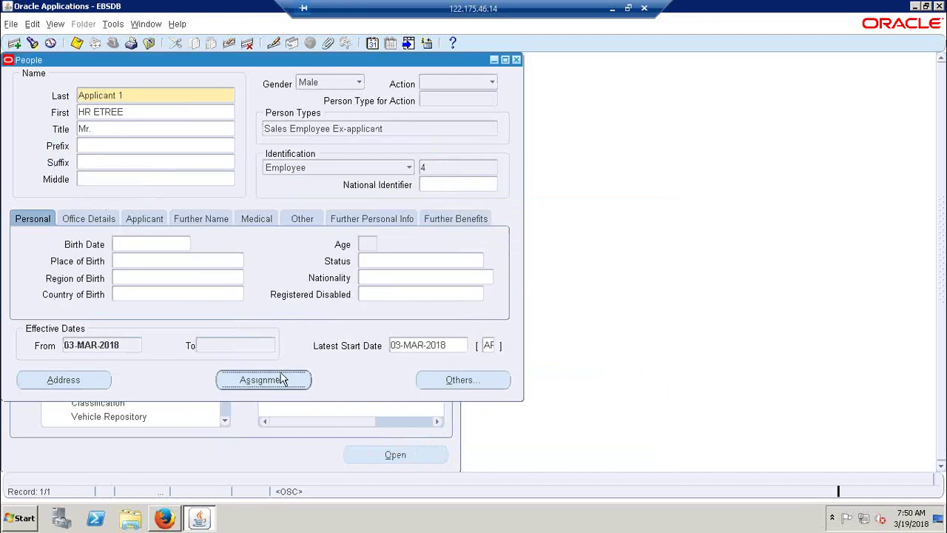
Step: Set Applicant 1's assignment grade to 2.Grade 2 as a correction
click(191, 148)
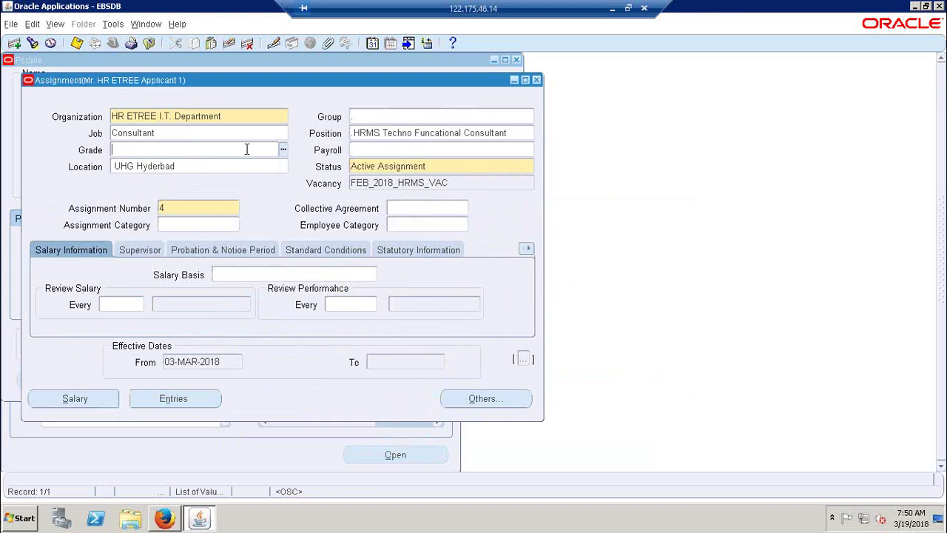
text(g)
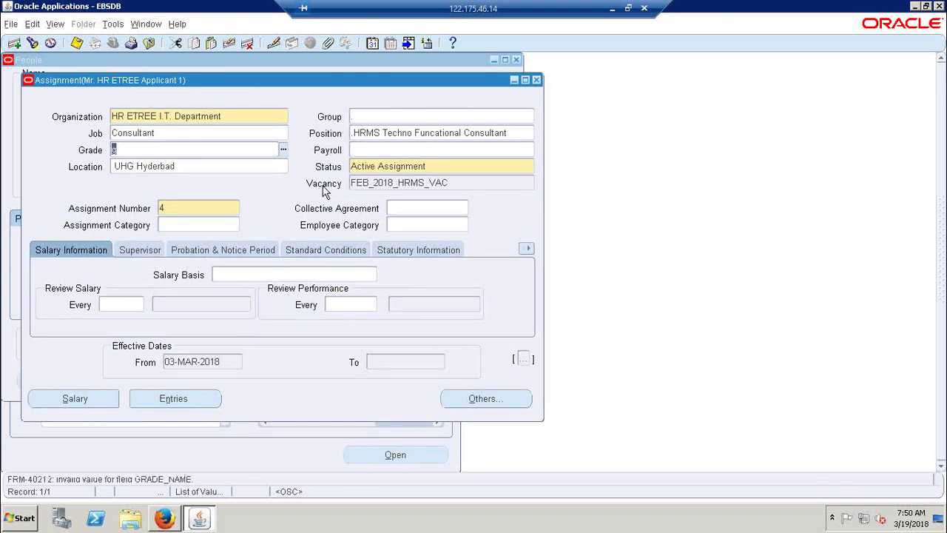
text(2)
key(Tab)
click(309, 255)
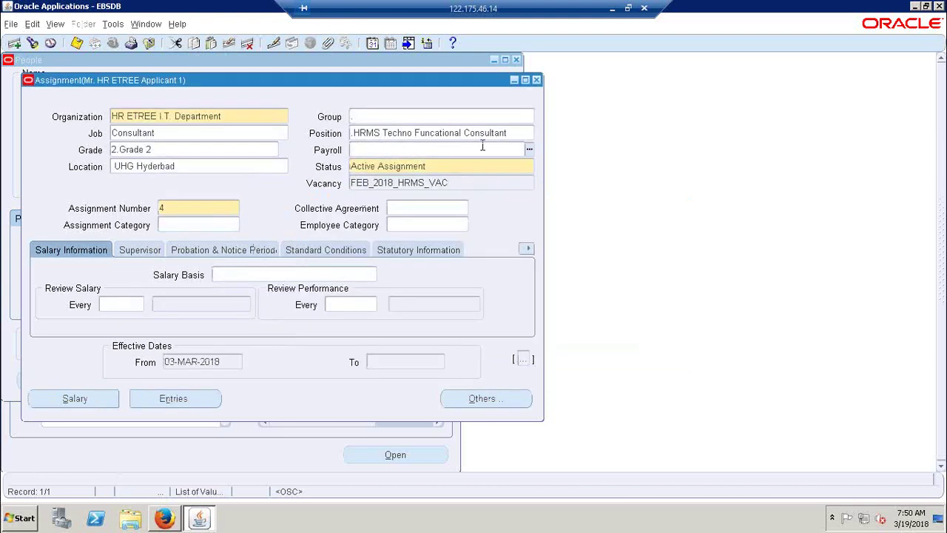
Step: Choose payroll ETREE Employees and salary basis HR ETREE Indians Salary Basis
key(ctrl+l)
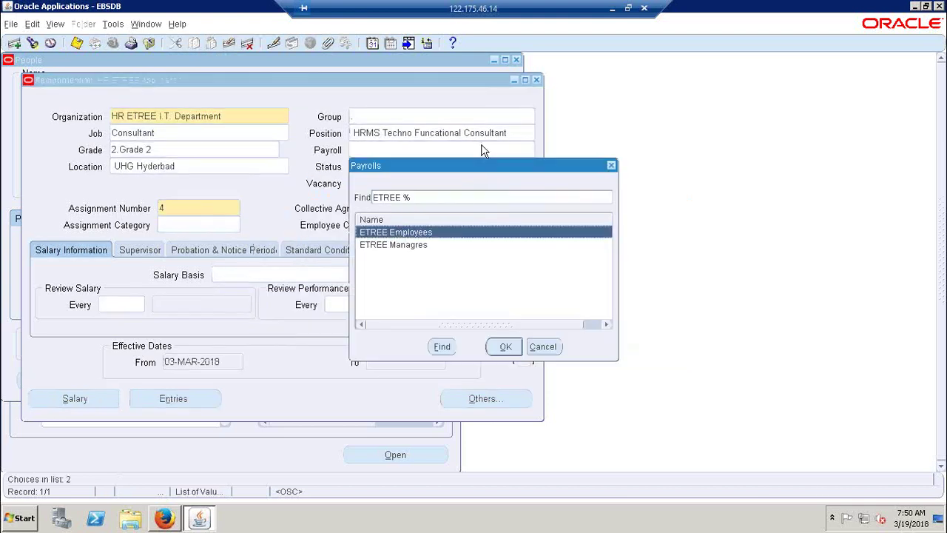
key(Return)
click(245, 273)
key(ctrl+l)
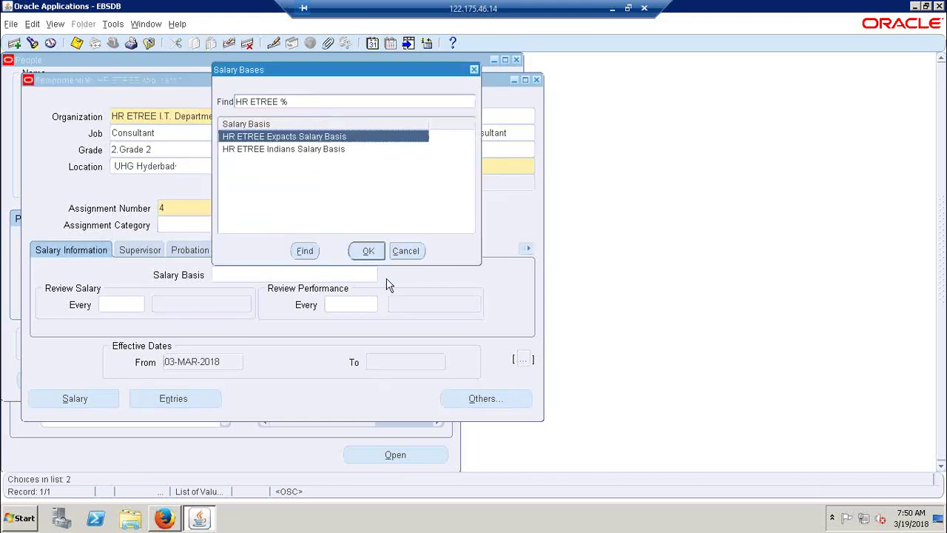
key(Down)
key(Return)
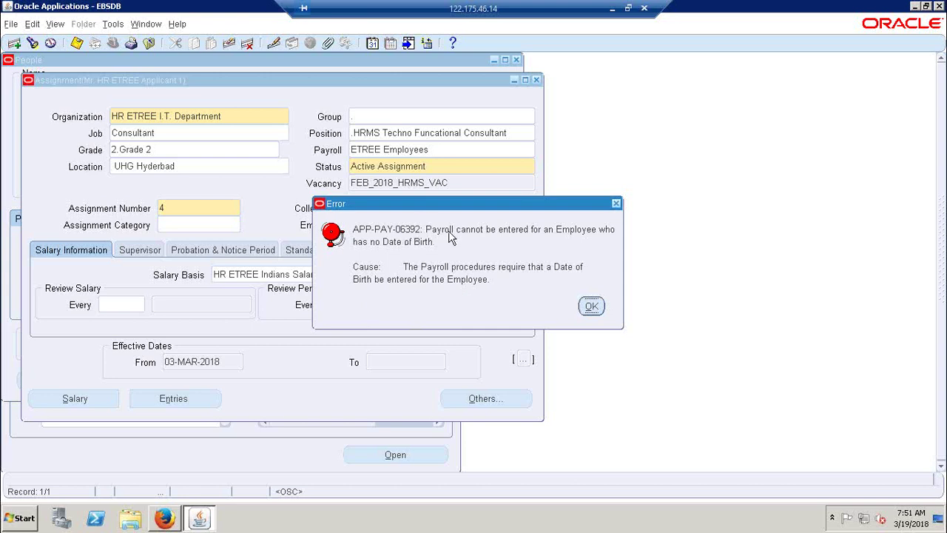
Step: Close the assignment and attempt to save, which fails without a date of birth
click(592, 304)
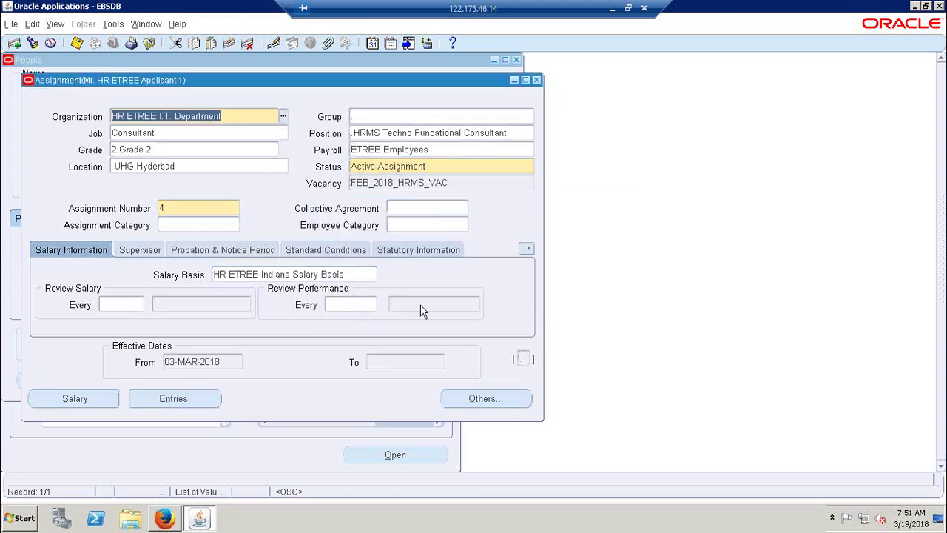
click(536, 79)
click(469, 306)
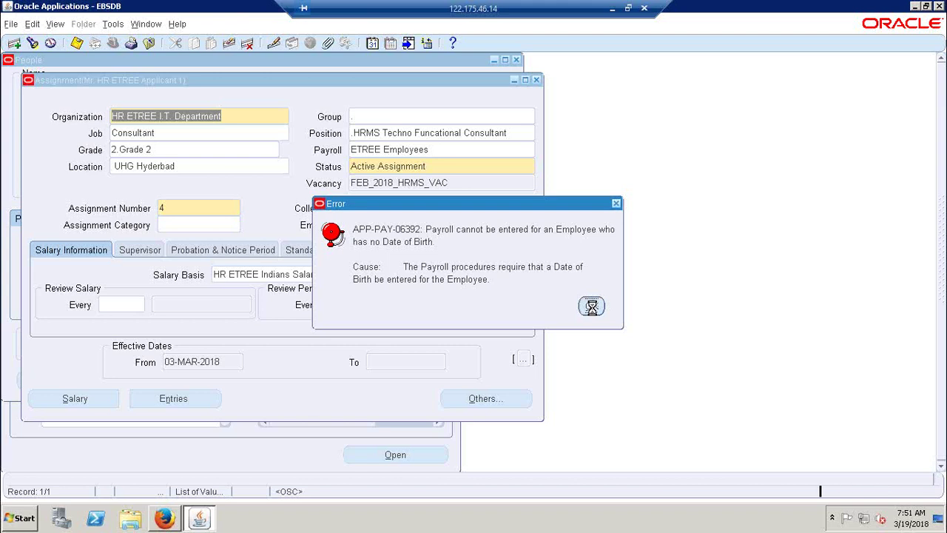
Step: Give Applicant 1 birth date 01-JAN-1987 as a correction
click(591, 307)
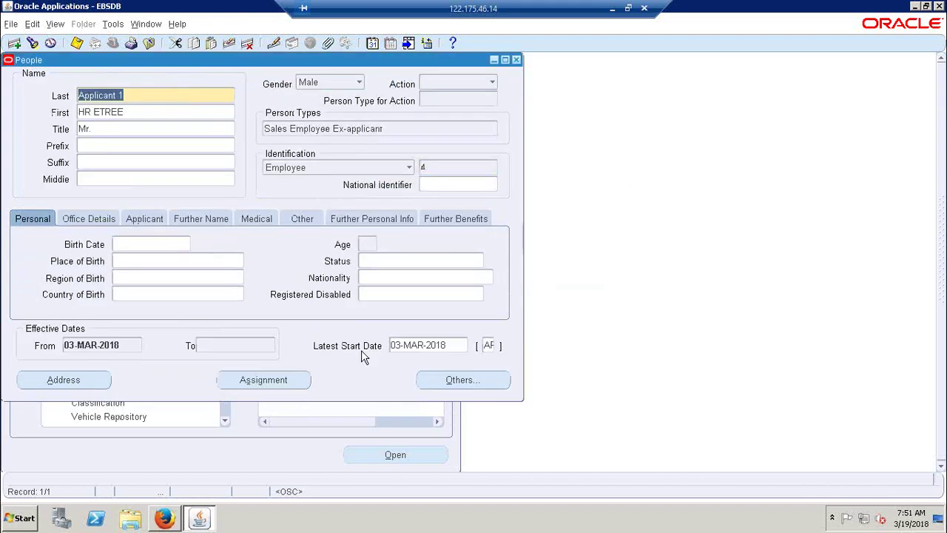
click(148, 244)
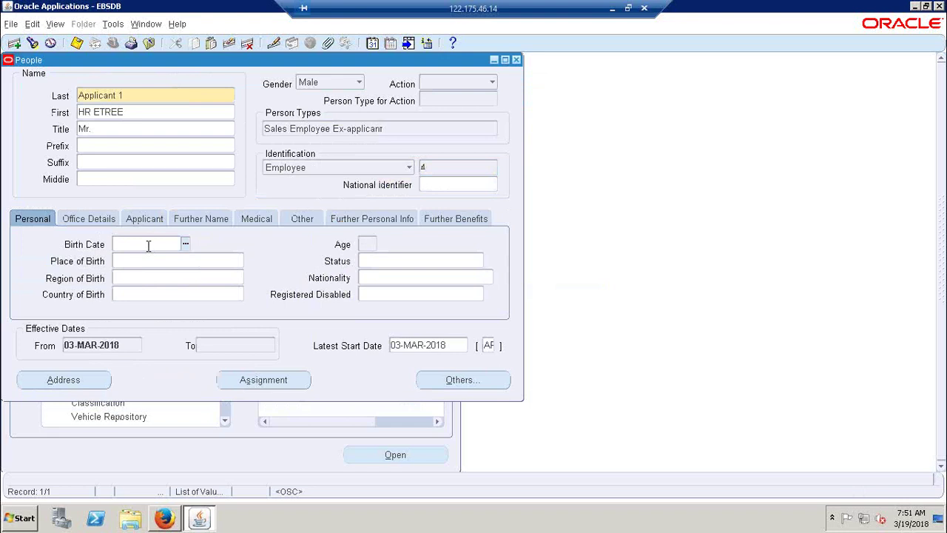
text(01-JAN-1987)
key(Tab)
click(355, 252)
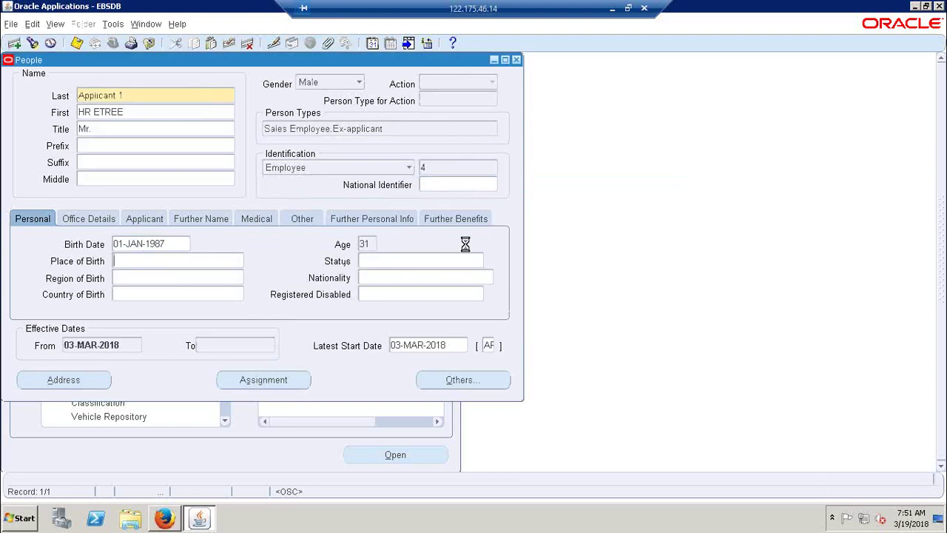
Step: Dismiss the date of birth errors and close the assignment without saving
click(592, 303)
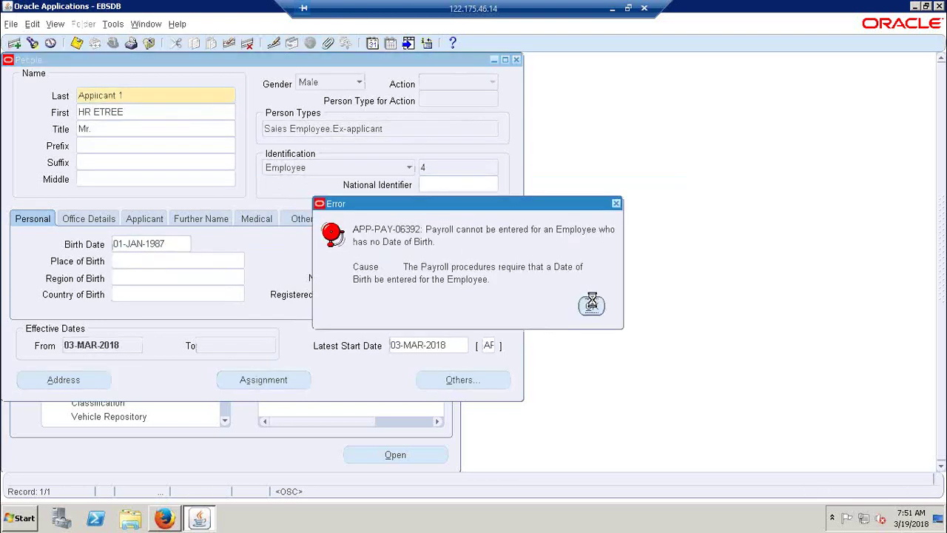
click(453, 303)
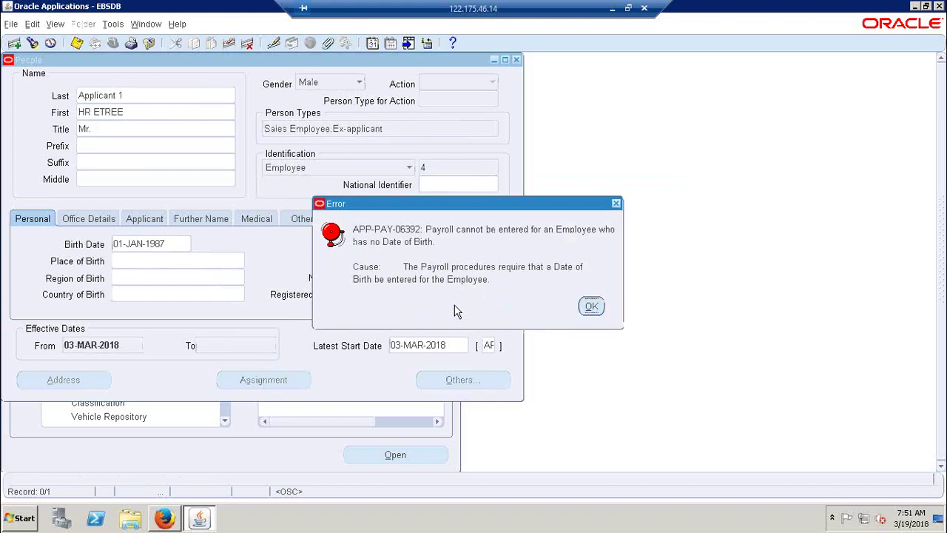
click(593, 303)
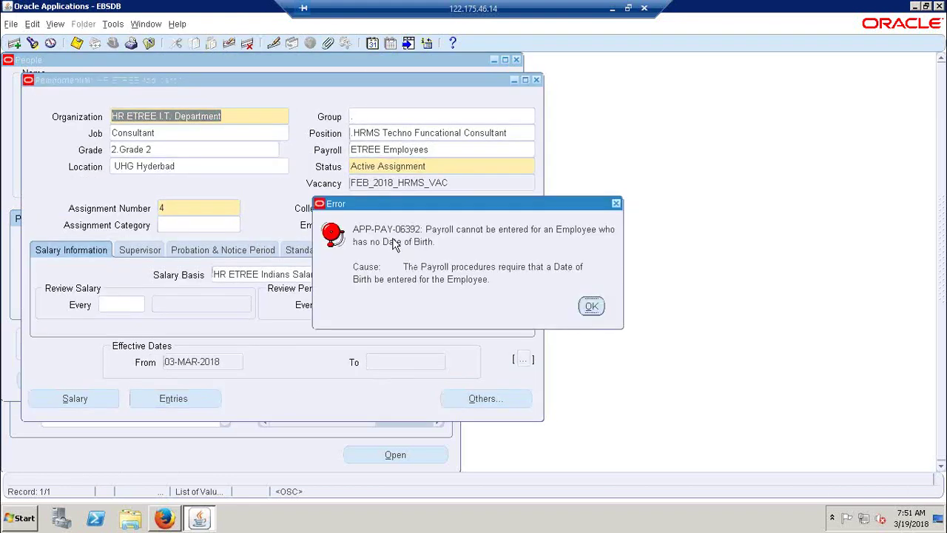
click(603, 305)
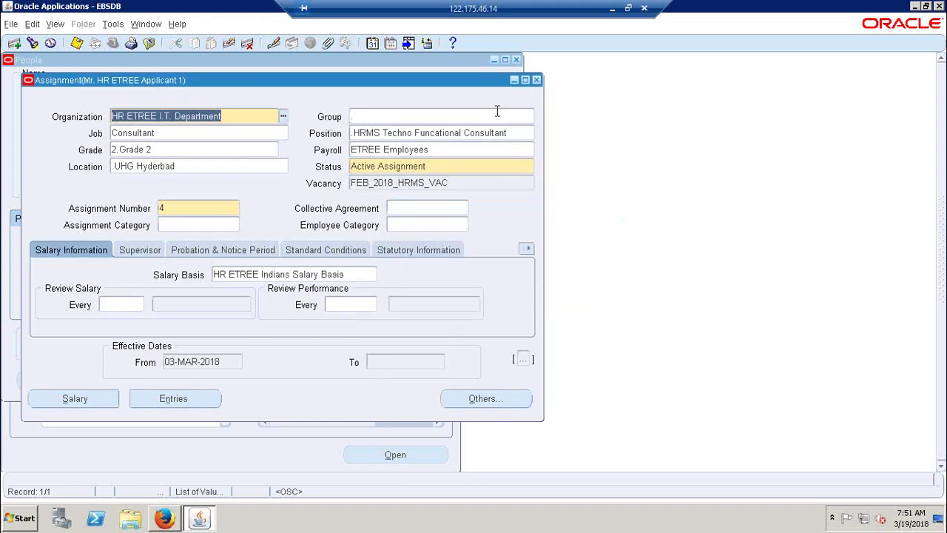
click(540, 81)
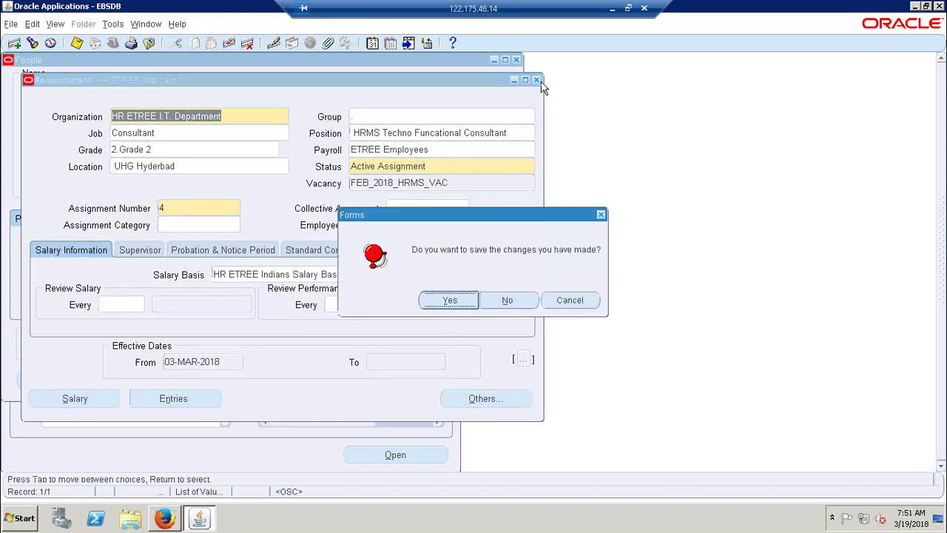
click(522, 305)
click(199, 266)
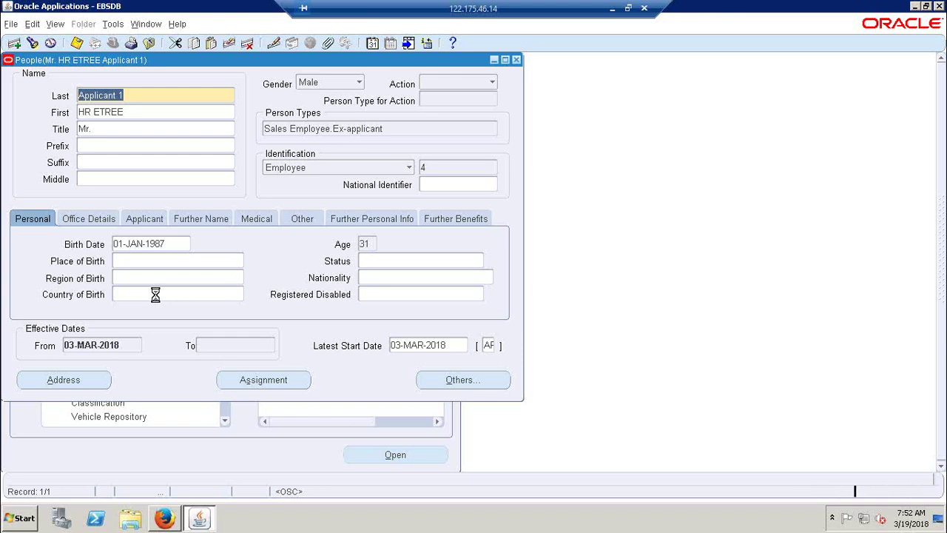
Step: Retry the assignment, dismiss the conversion errors, and close the People form back to the Navigator
click(248, 380)
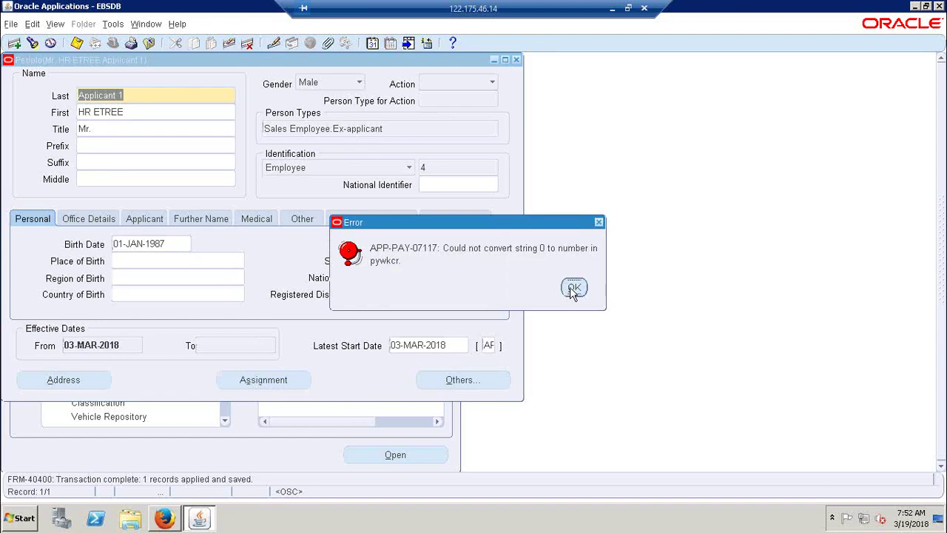
click(574, 288)
click(261, 384)
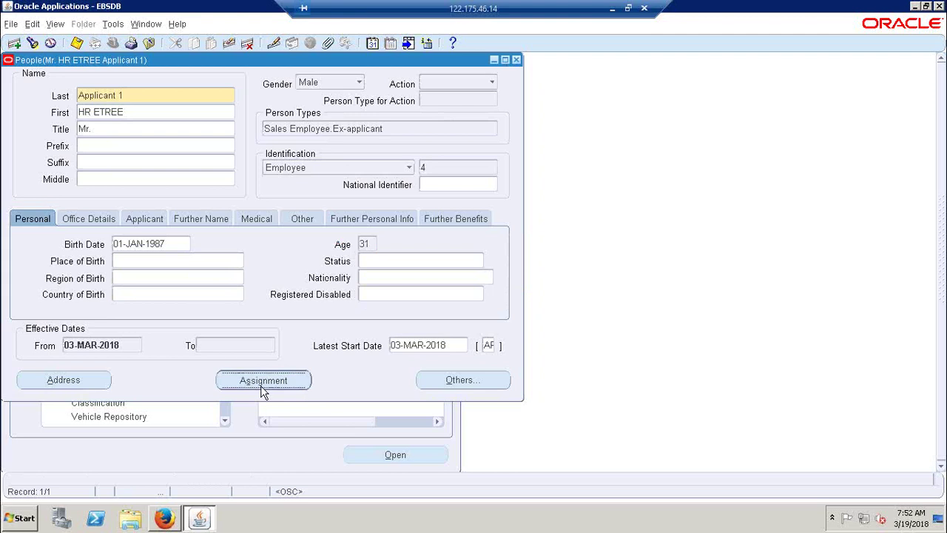
click(577, 289)
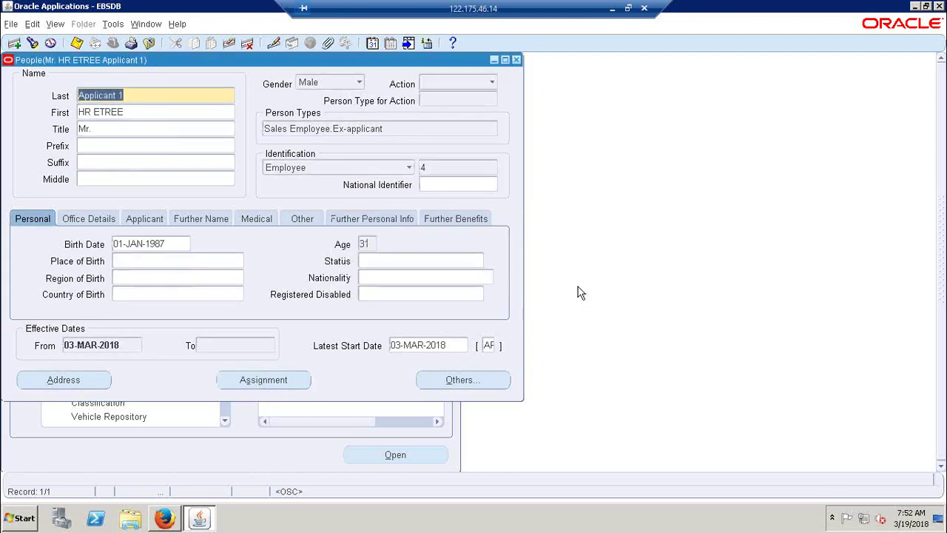
click(516, 59)
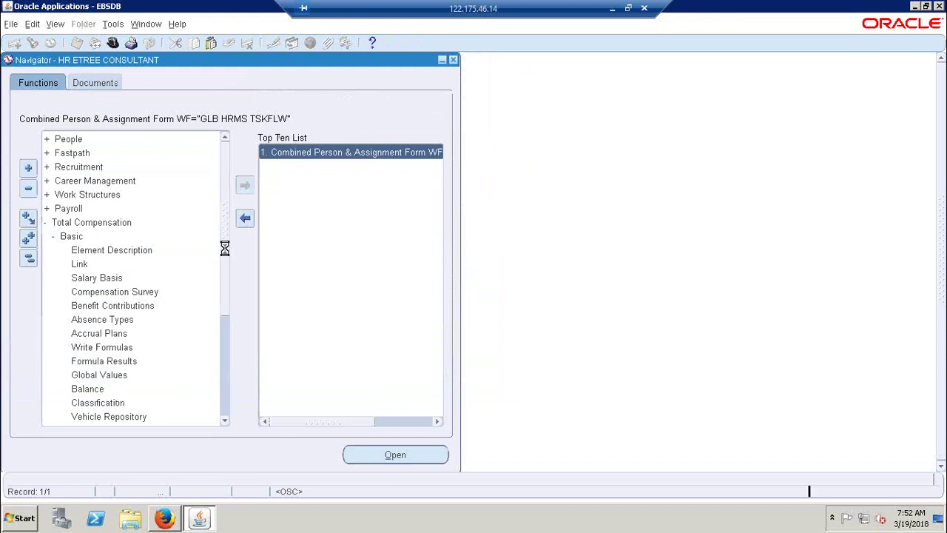
Step: Reopen People, keep the effective date, find person number 4 and open the assignment
double_click(302, 153)
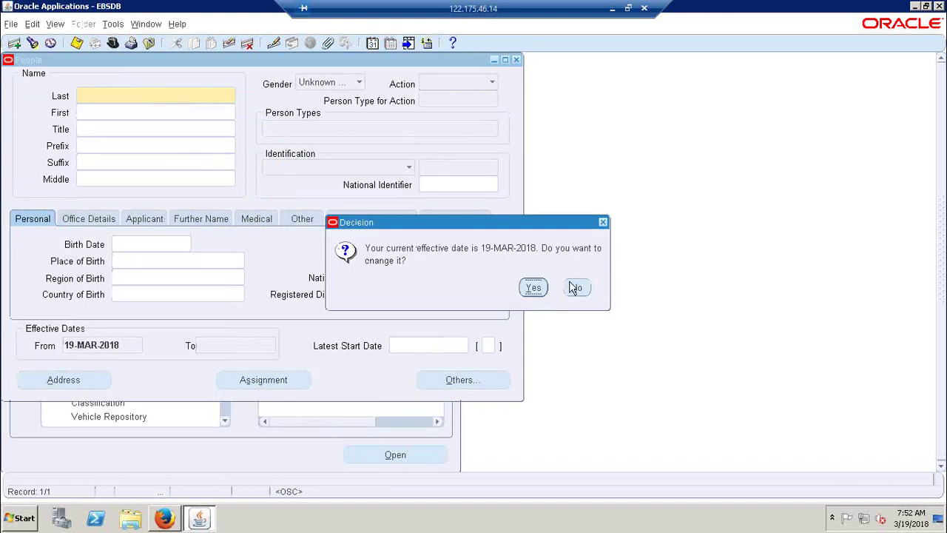
click(575, 288)
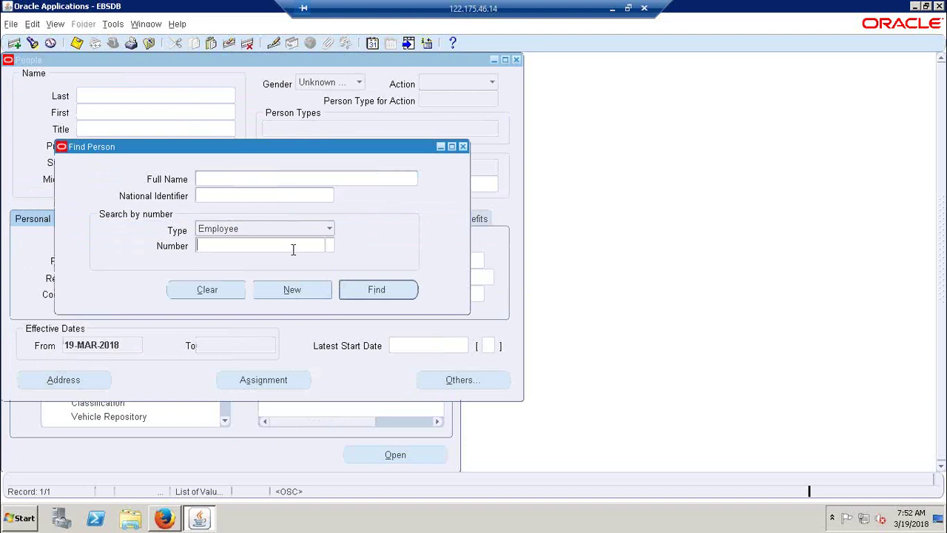
text(4)
key(Tab)
key(Return)
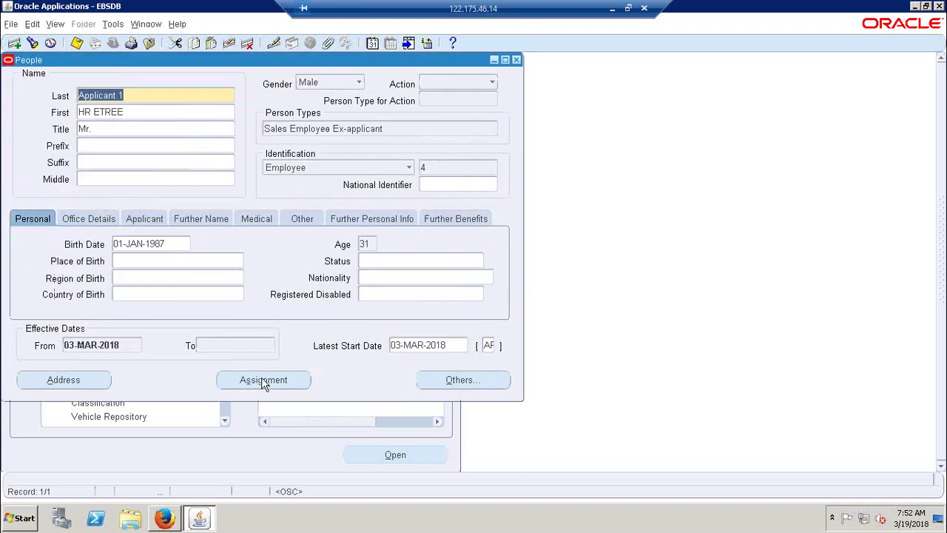
click(263, 379)
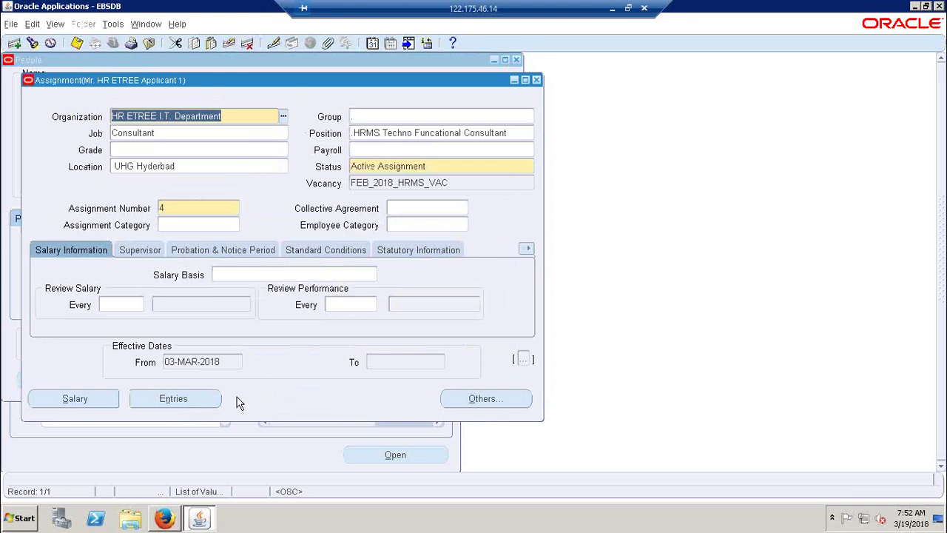
Step: Set the assignment grade to 2 as a correction
click(238, 275)
click(368, 151)
click(268, 152)
text(2)
key(Tab)
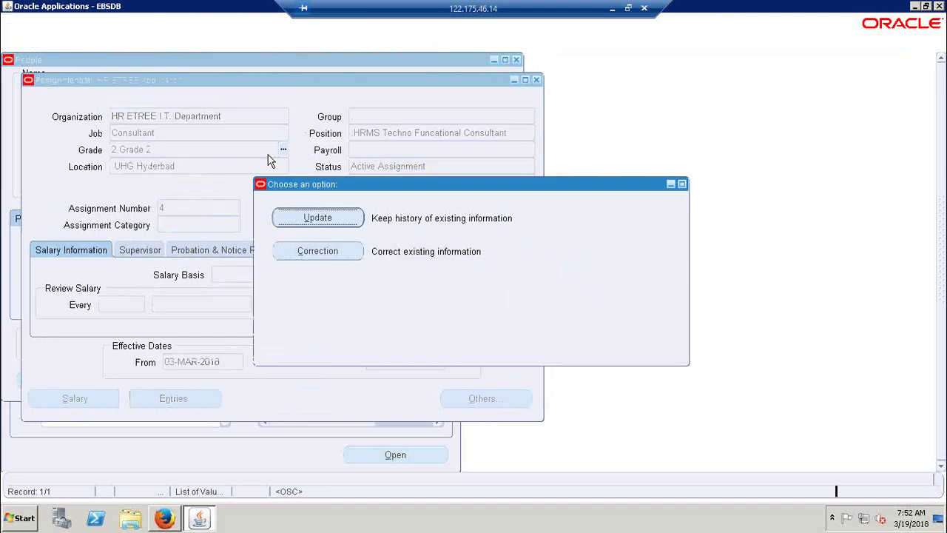
key(alt+c)
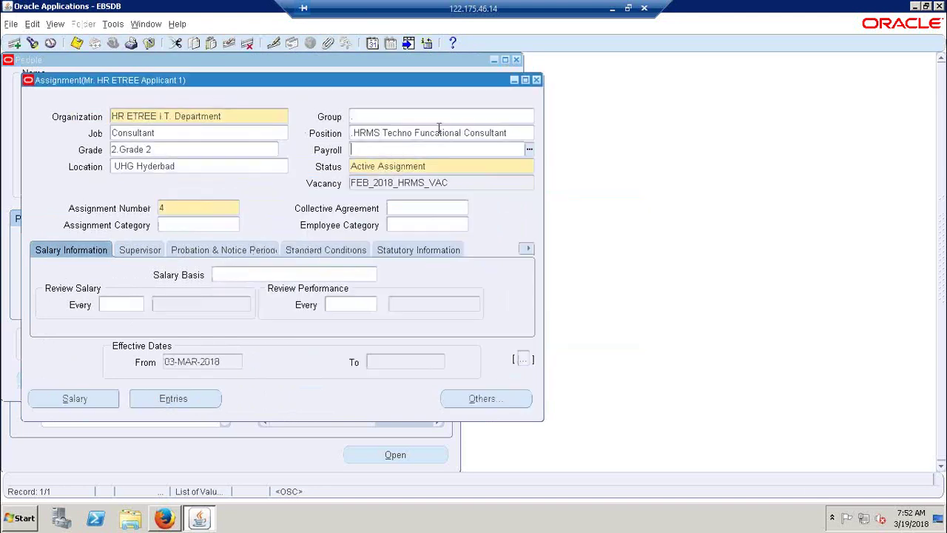
Step: Choose payroll ETREE Employees and salary basis HR ETREE Expacts Salary Basis, then show statutory information
key(ctrl+l)
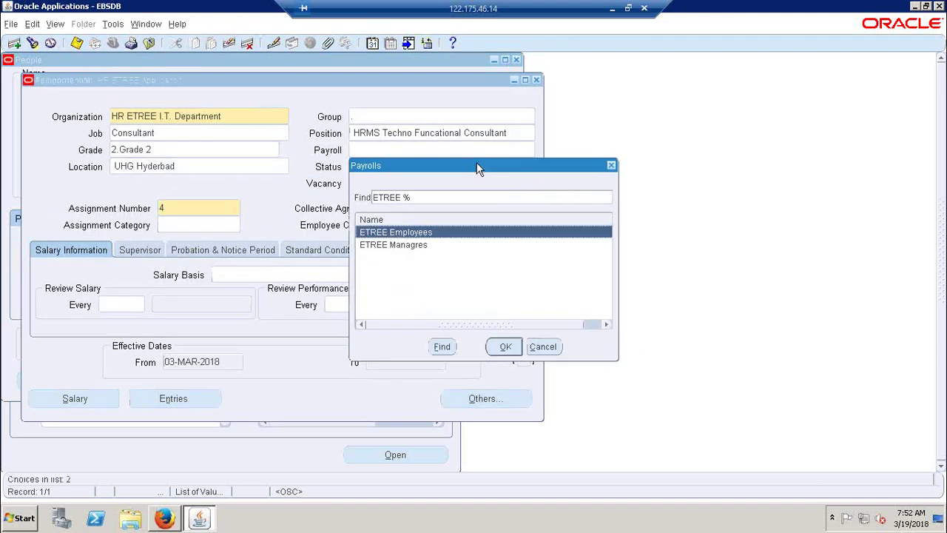
key(Return)
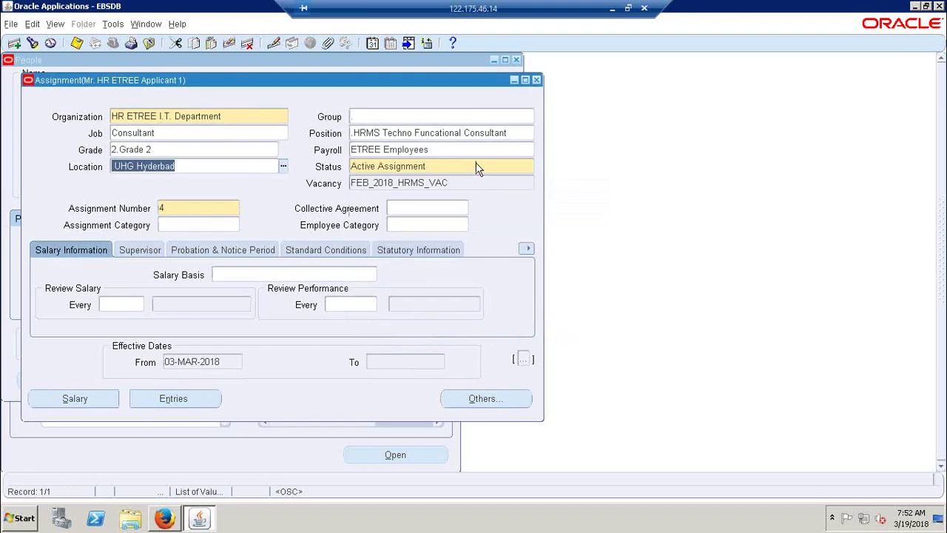
click(231, 276)
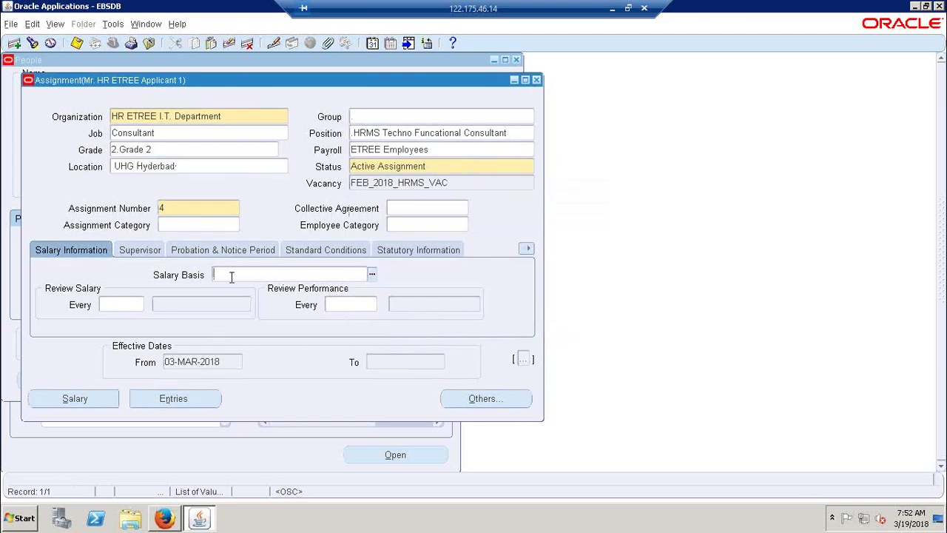
key(ctrl+l)
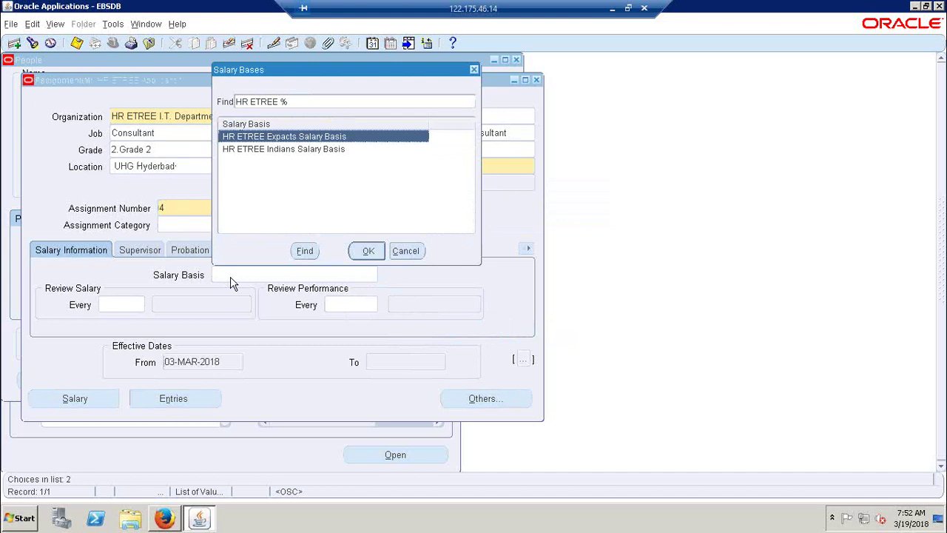
key(Return)
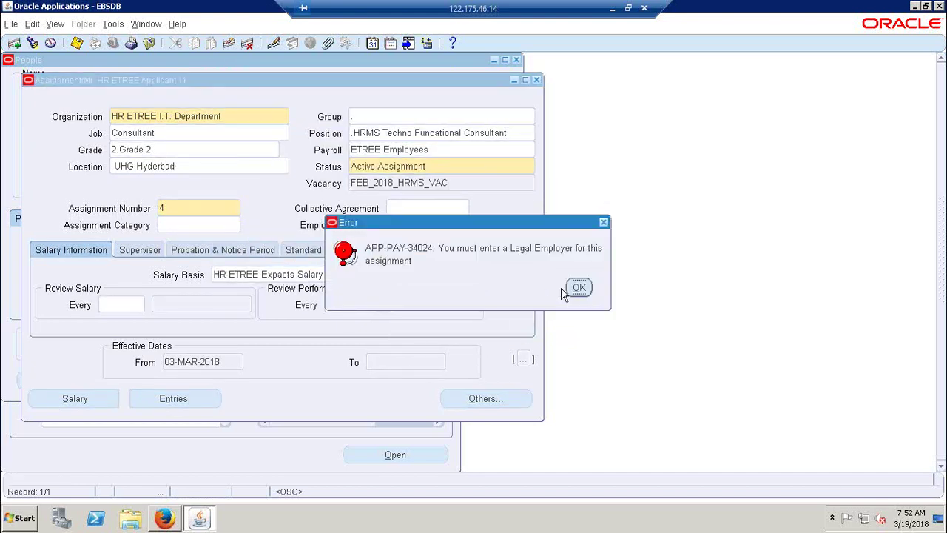
click(579, 288)
click(434, 255)
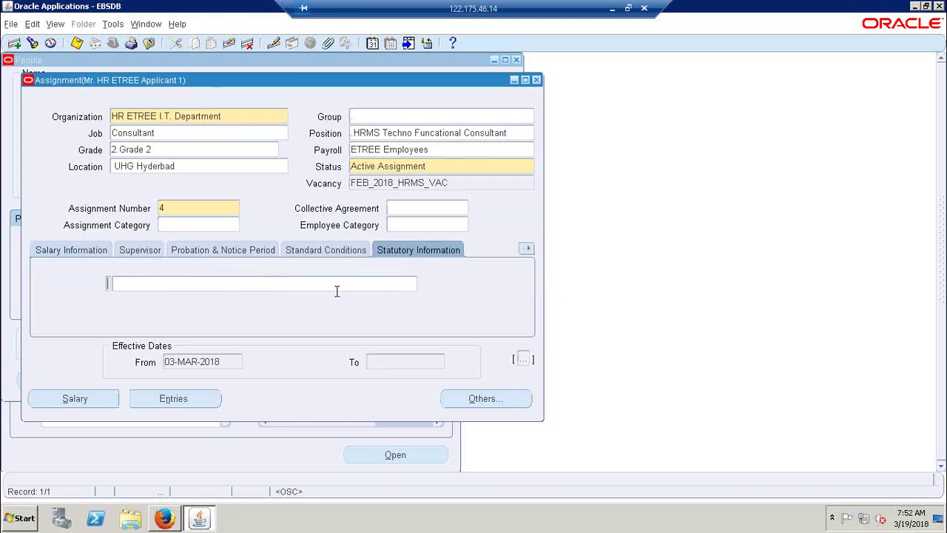
Step: Set the statutory tax organization to HR ETREE Business Group and check the Employee Category list
click(338, 282)
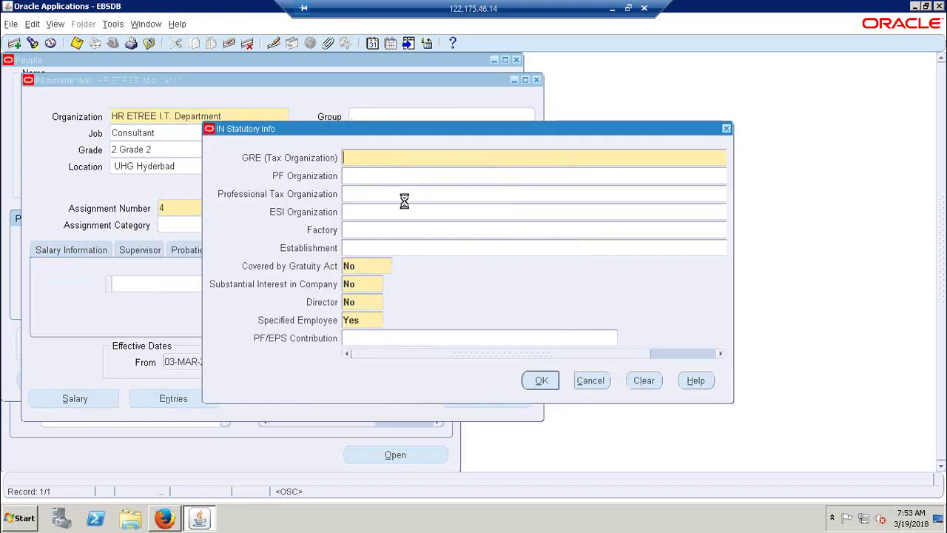
key(ctrl+l)
key(Return)
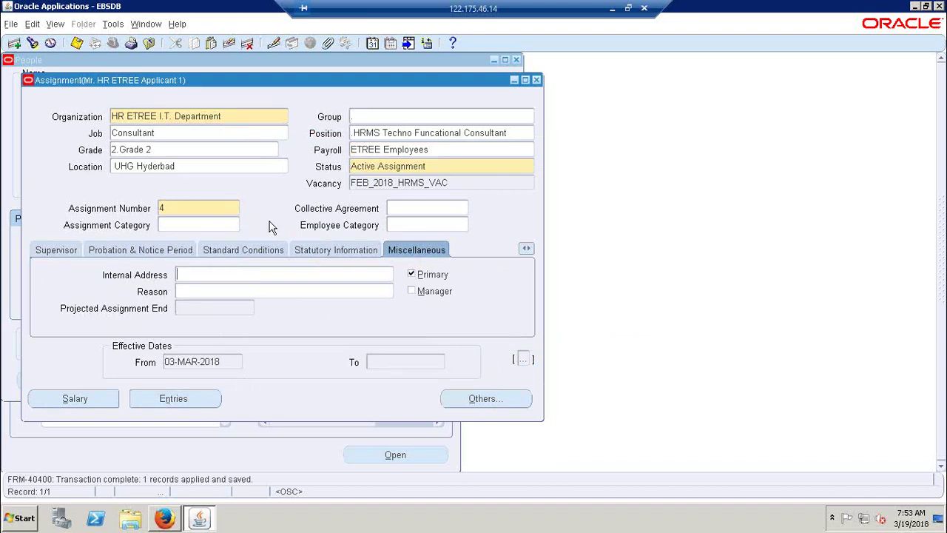
click(441, 223)
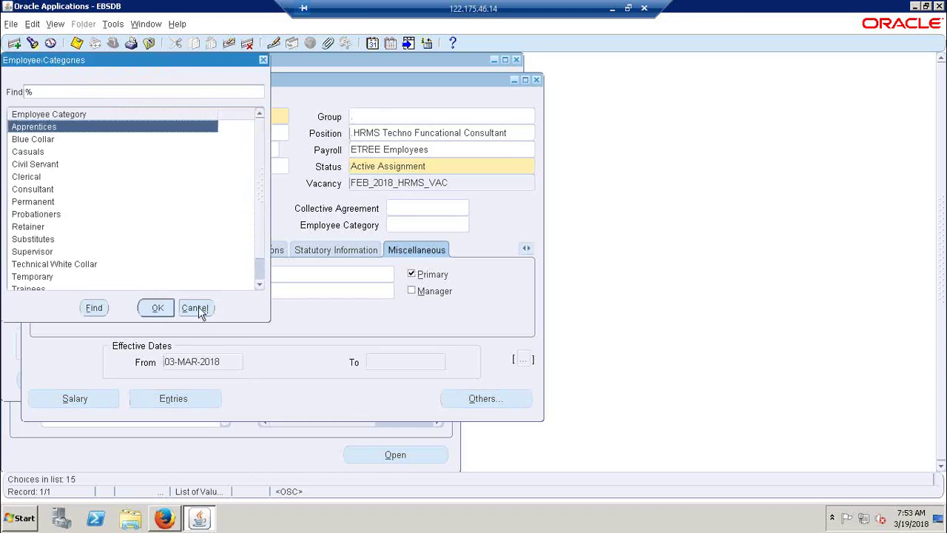
click(196, 308)
Step: Browse the assignment categories without choosing, then switch to the Salary Information section
click(164, 224)
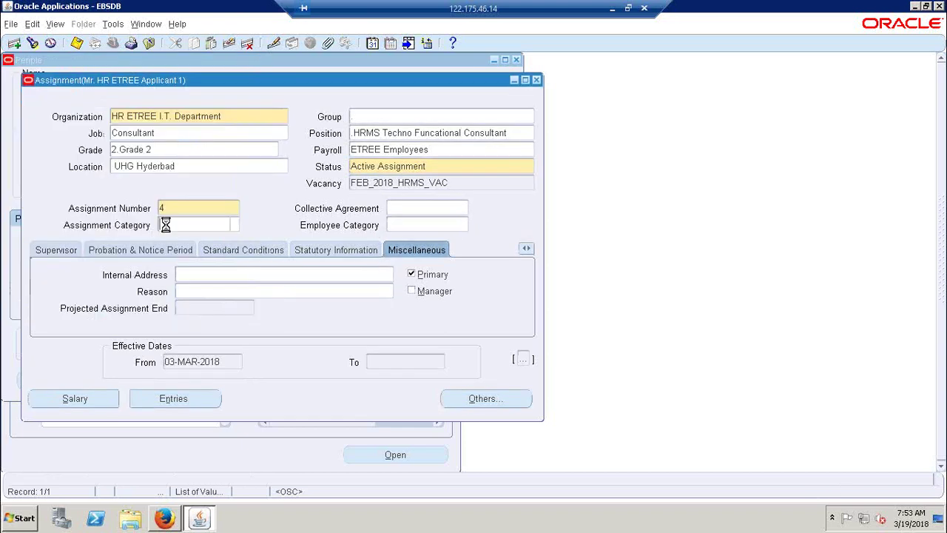
click(234, 228)
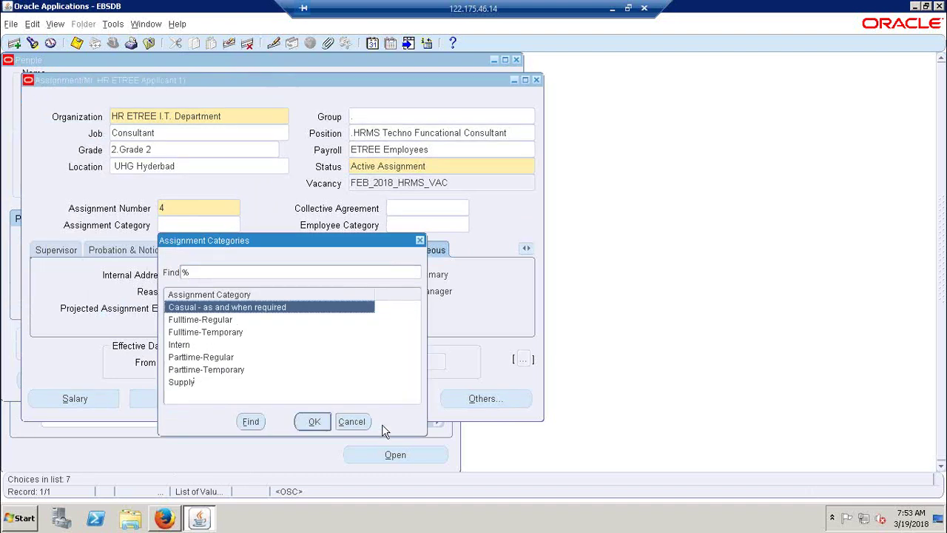
click(363, 427)
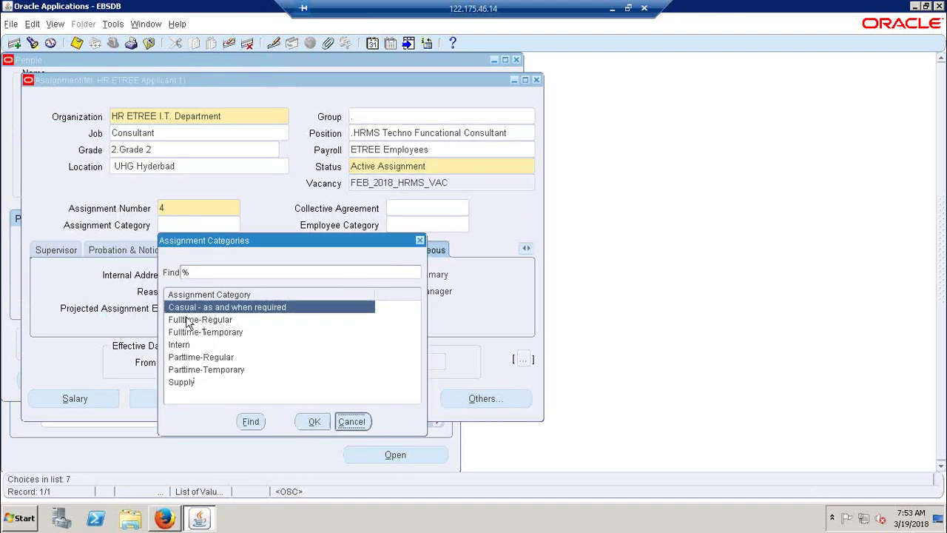
click(215, 337)
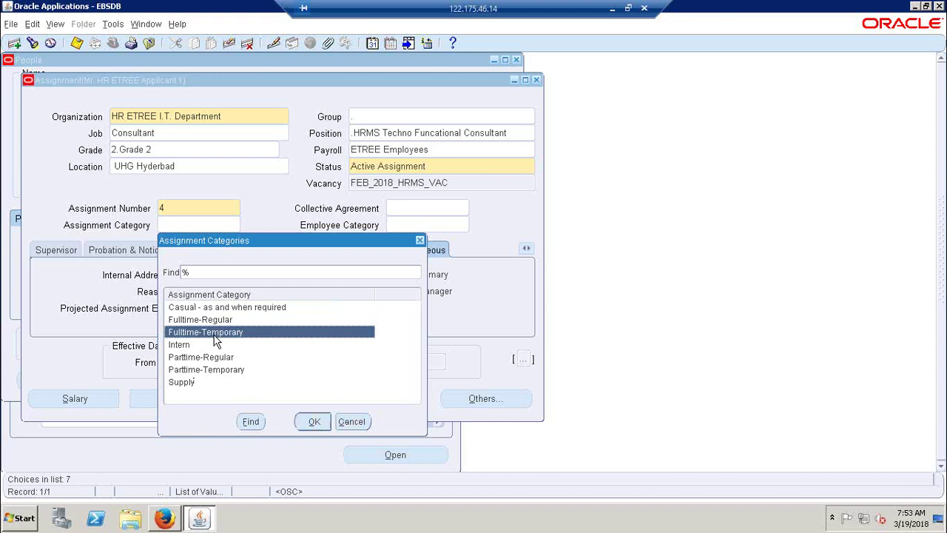
click(349, 420)
click(523, 252)
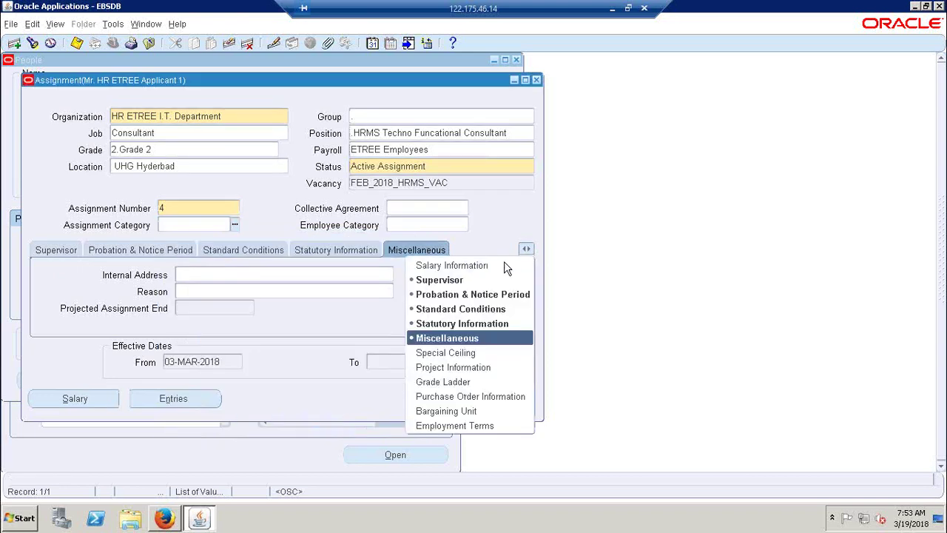
click(489, 264)
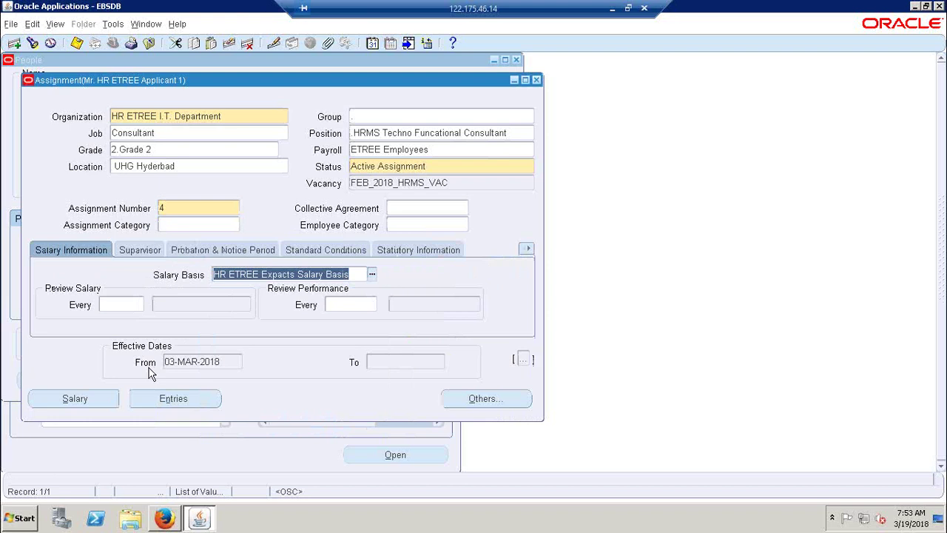
Step: Check element entries, start a new salary on the Salary page, and move the Assignment window aside
click(167, 398)
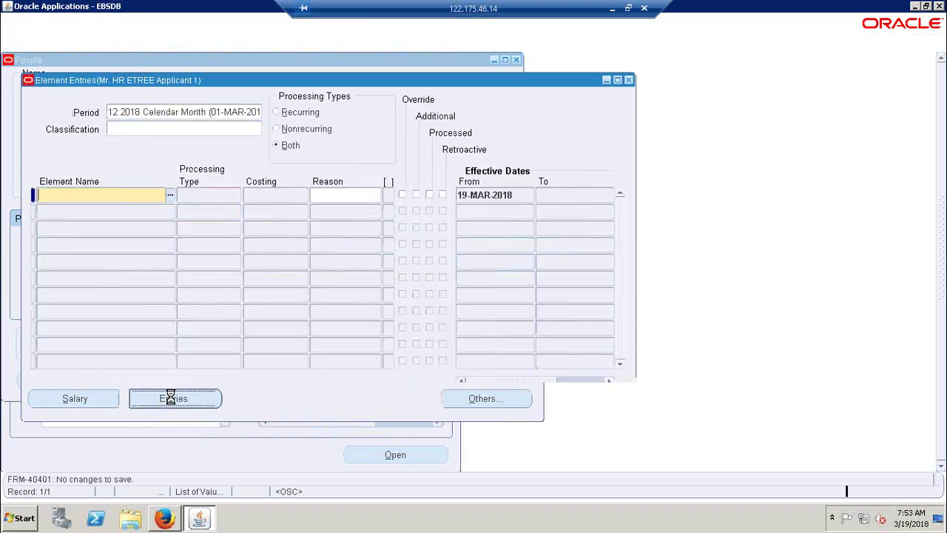
click(628, 80)
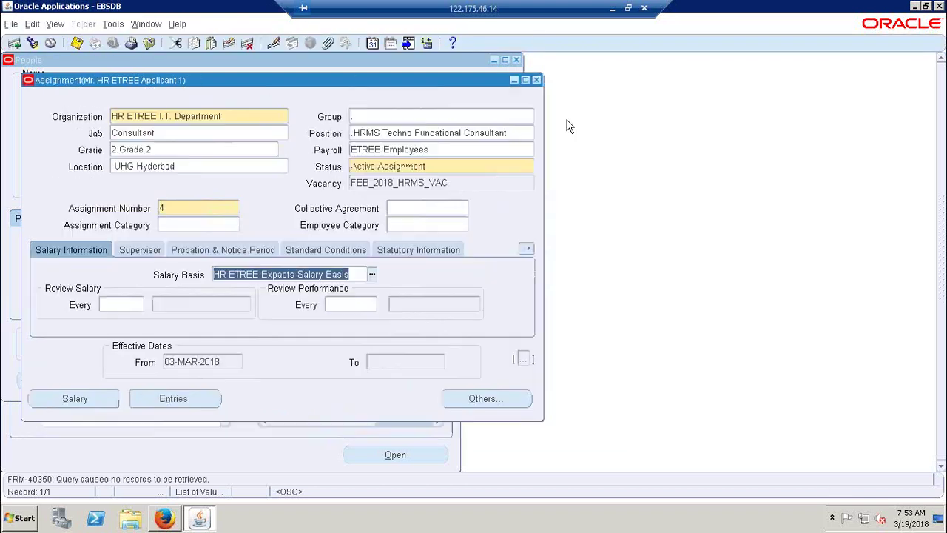
click(70, 398)
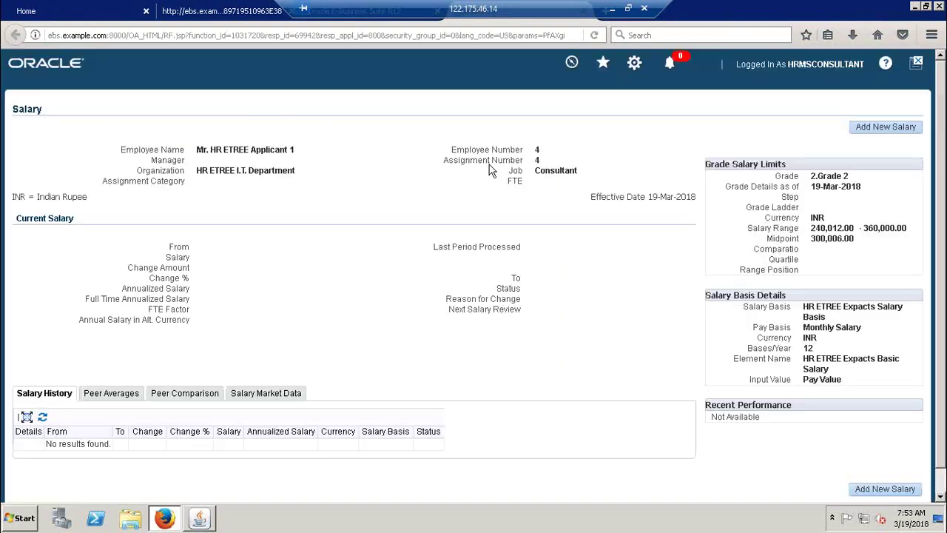
click(903, 129)
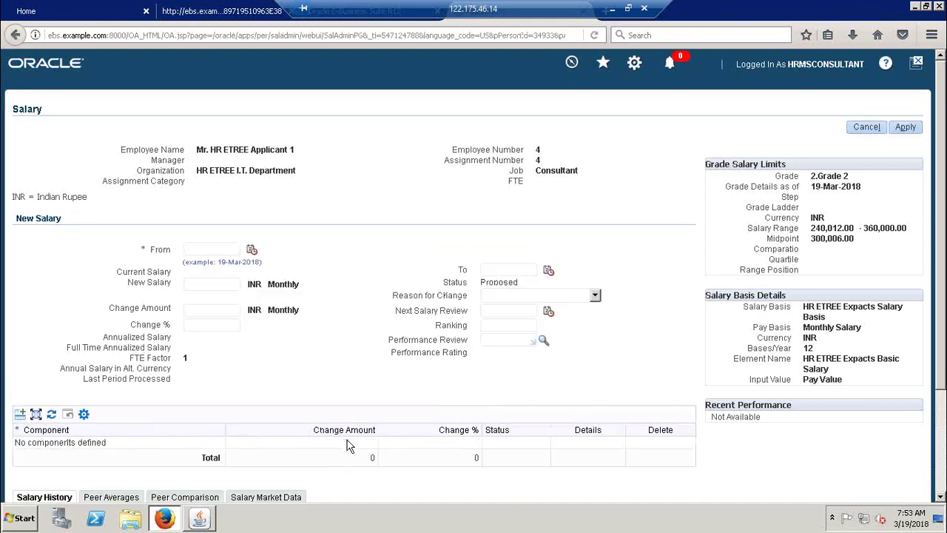
click(199, 518)
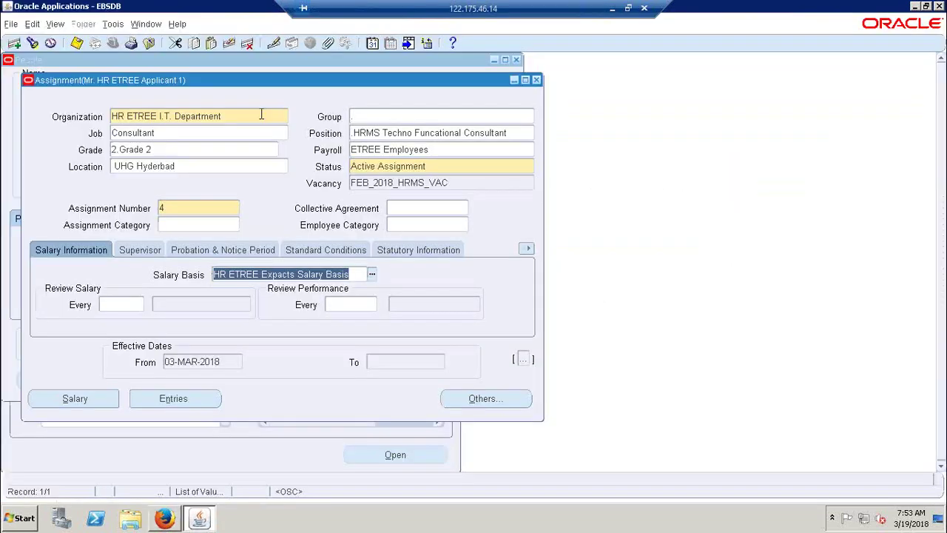
drag(247, 83, 777, 139)
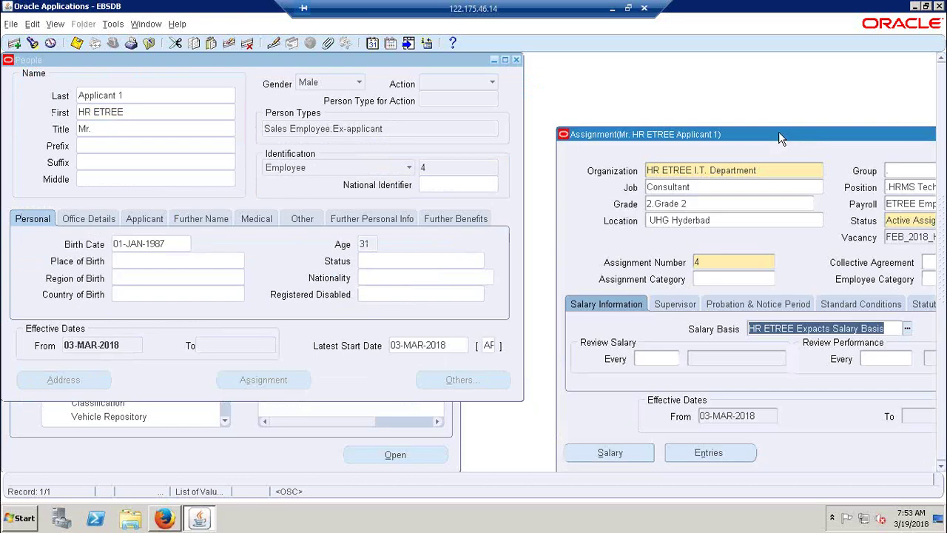
click(165, 518)
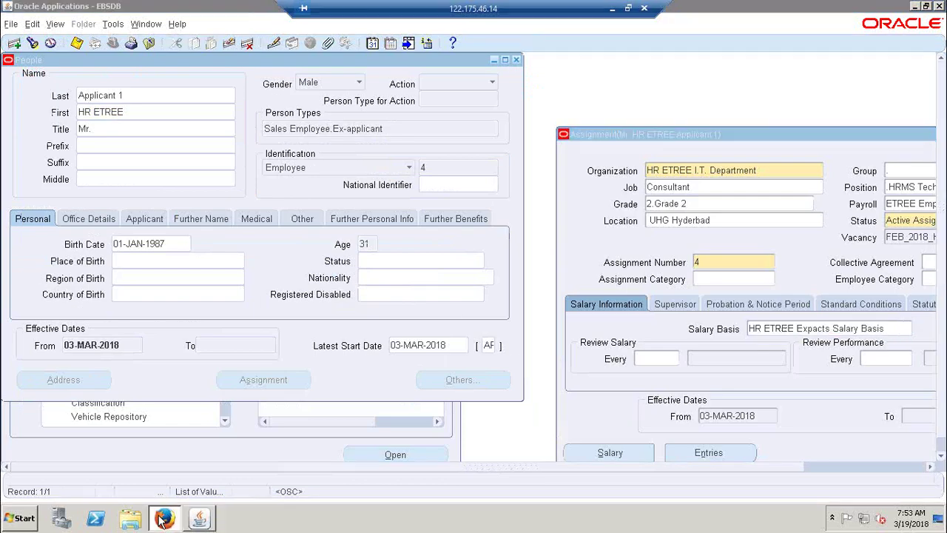
Step: Enter a new salary of 21000 starting 03-Mar-2018
click(252, 249)
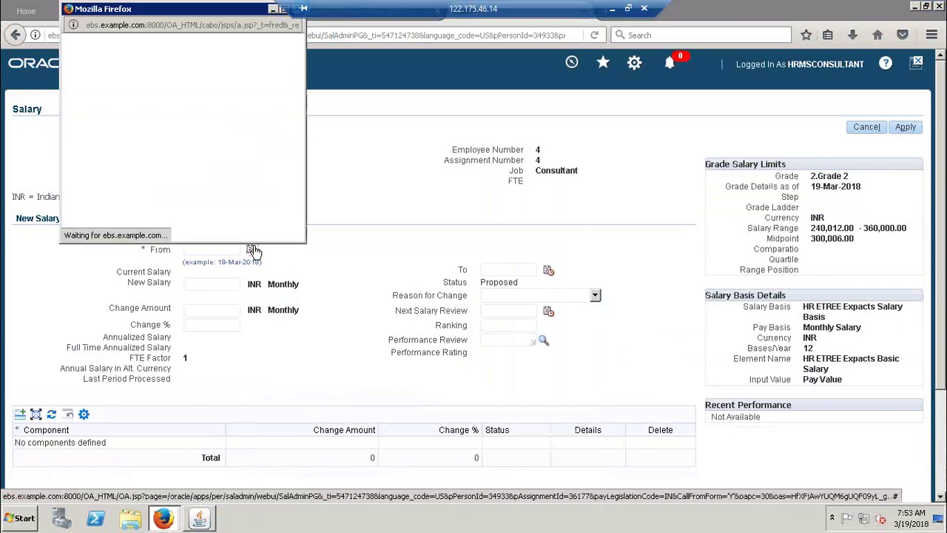
click(216, 85)
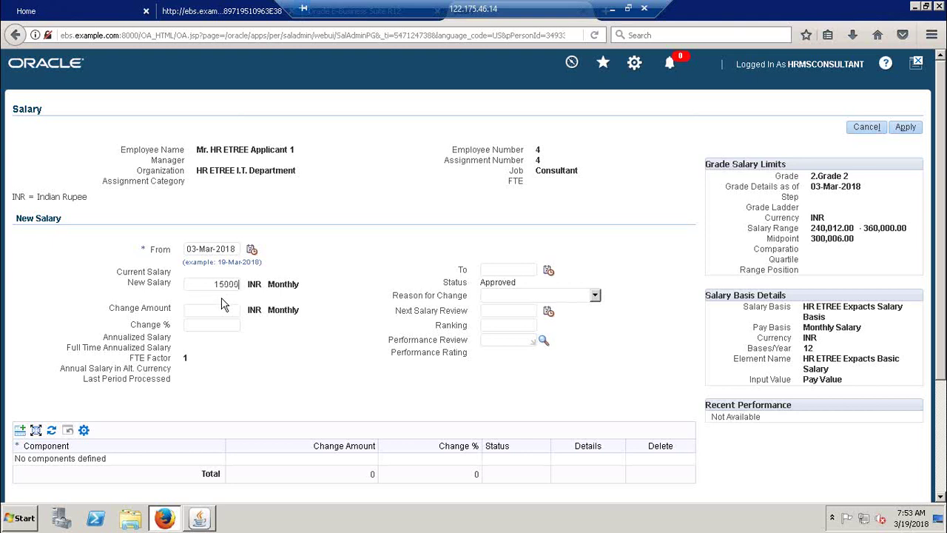
click(204, 313)
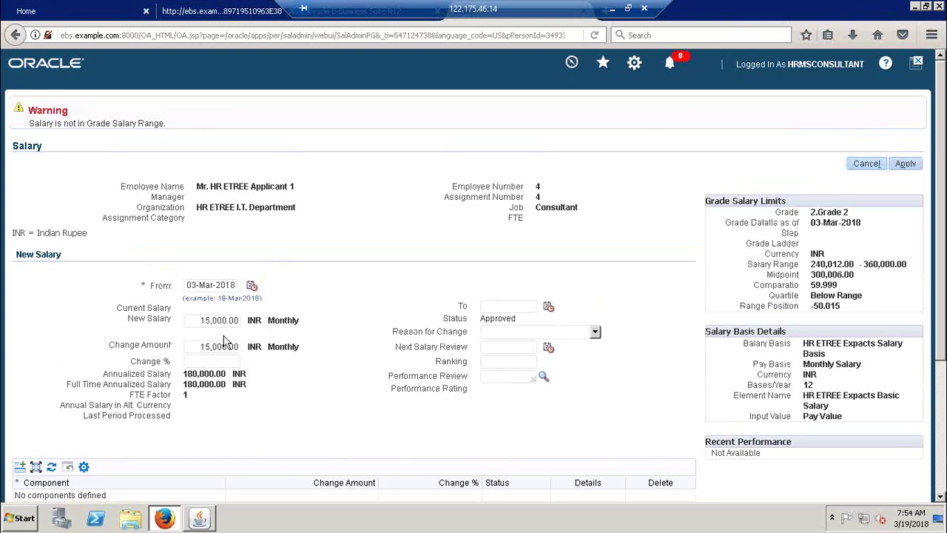
drag(210, 319, 205, 319)
key(BackSpace)
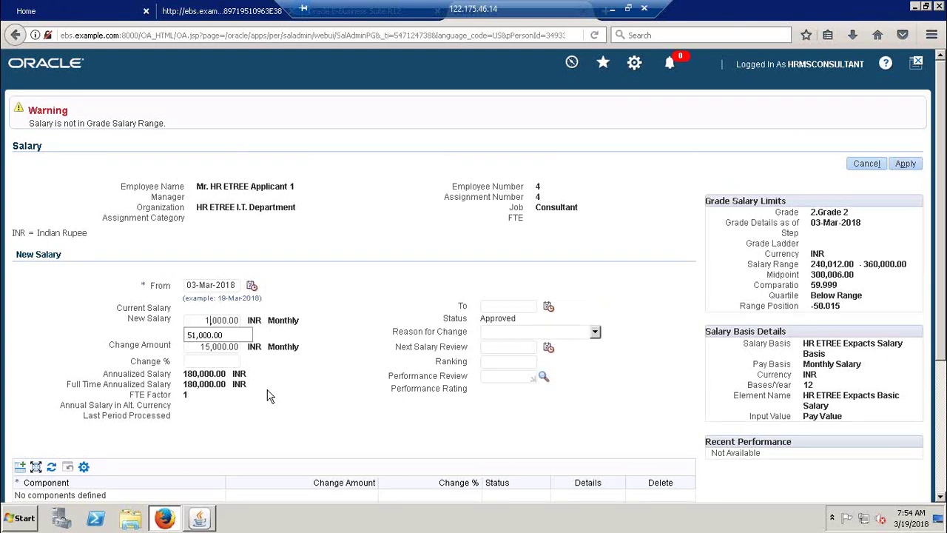
key(BackSpace)
text(2)
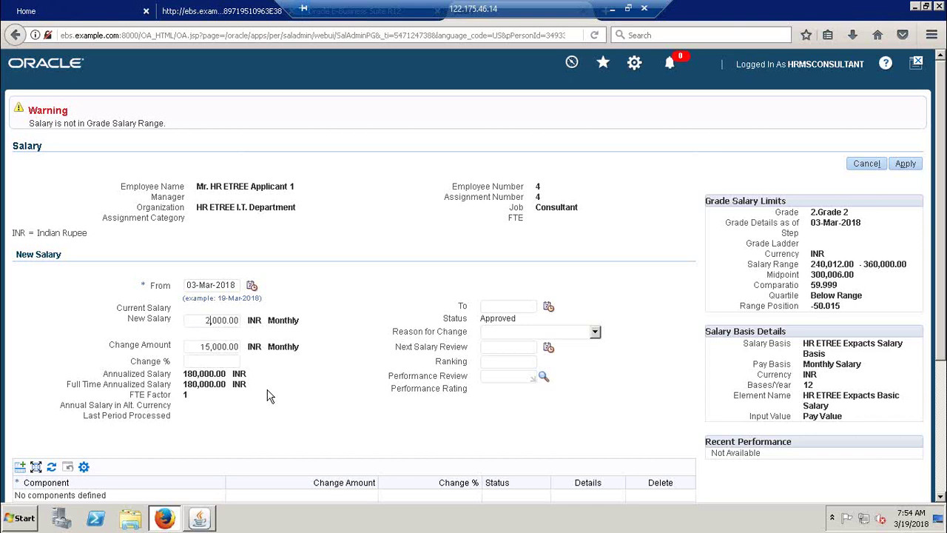
text(1)
key(Tab)
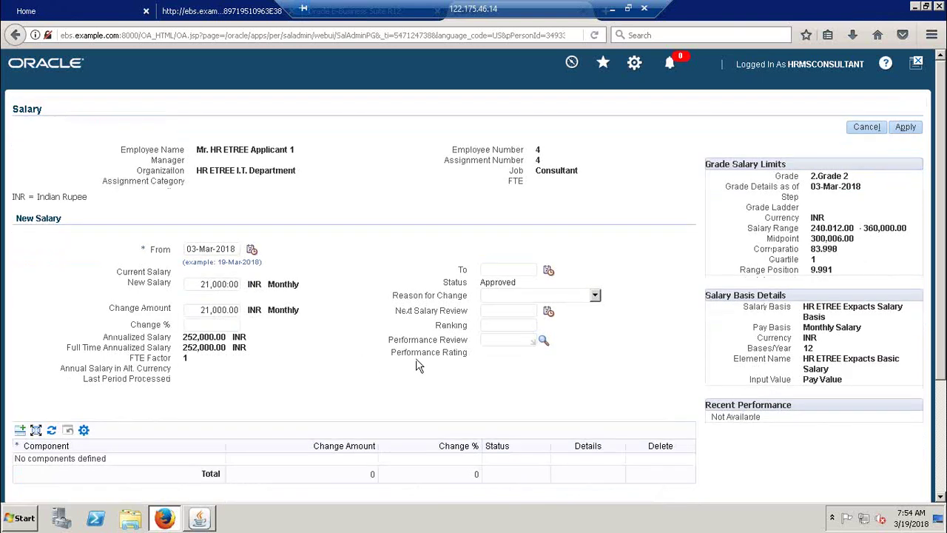
Step: Set the reason for change to New Hire and apply the salary
click(589, 299)
key(n)
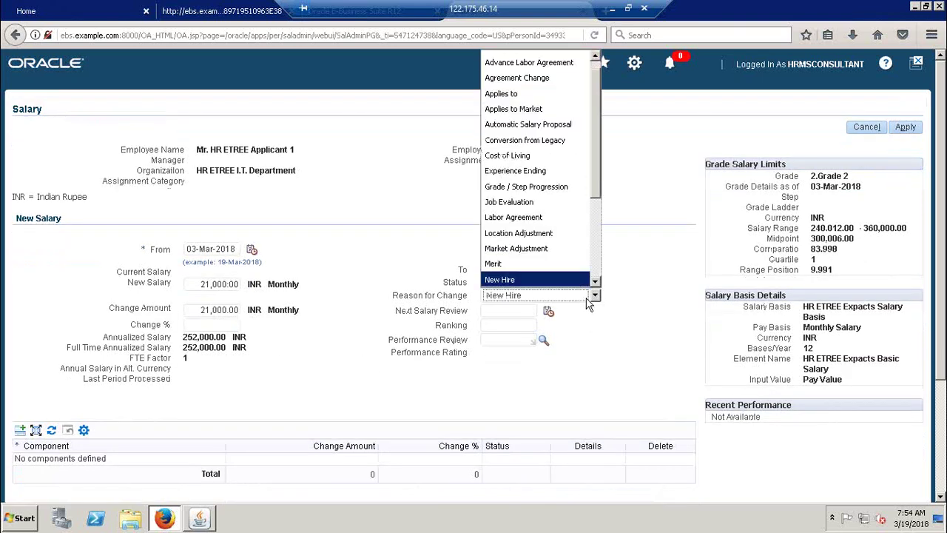
click(586, 299)
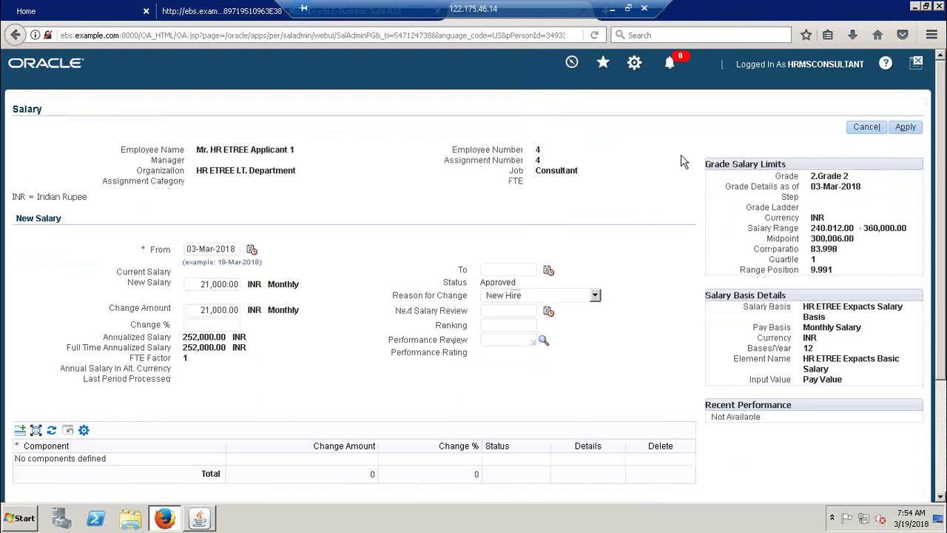
click(906, 128)
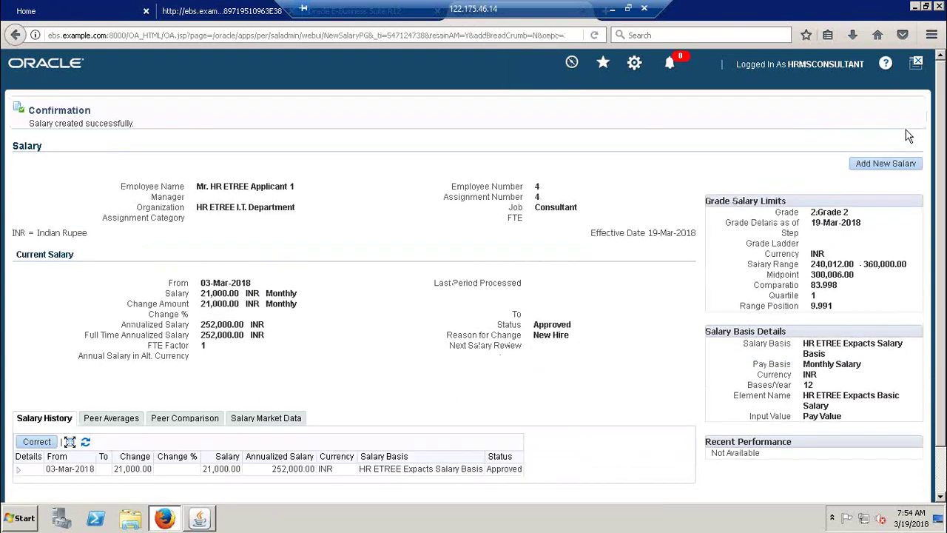
Step: Minimize the salary browser window and return to the HRMS forms window
drag(938, 174, 943, 244)
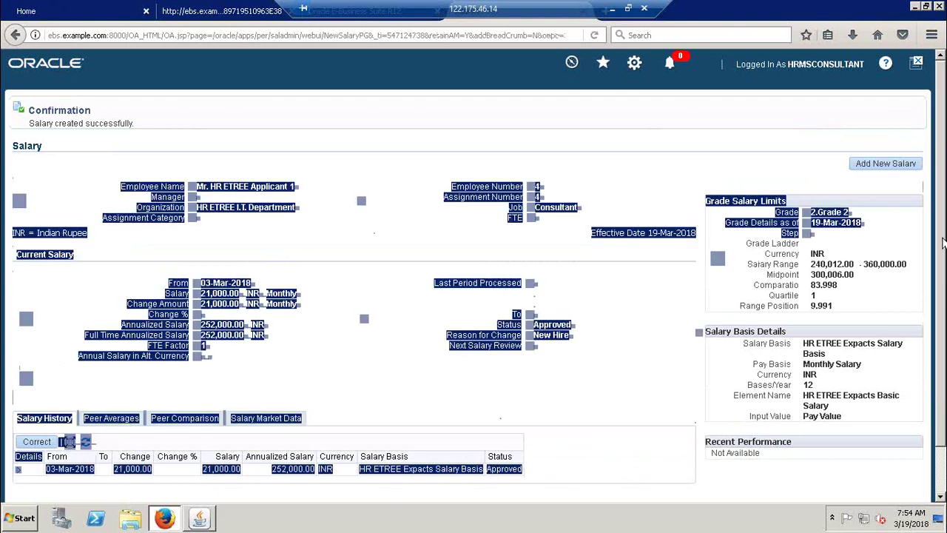
click(693, 156)
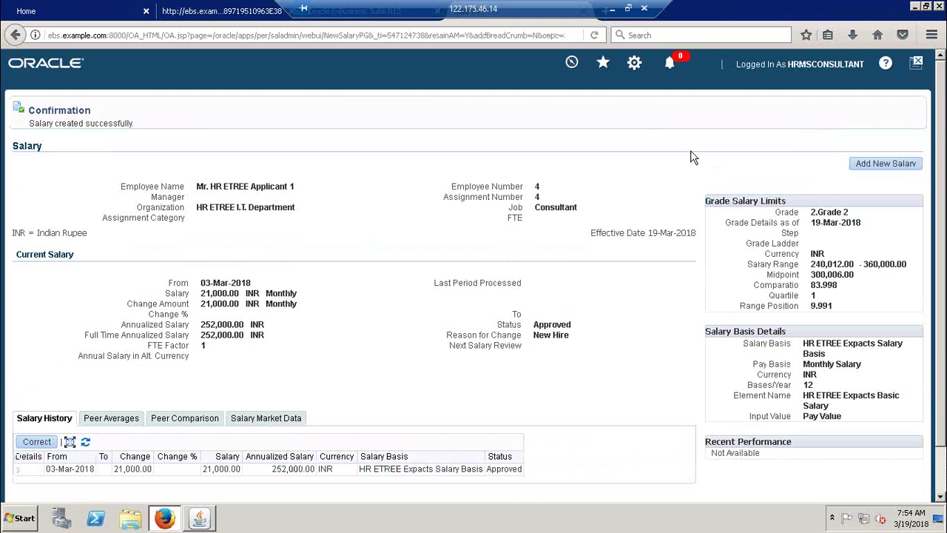
click(915, 7)
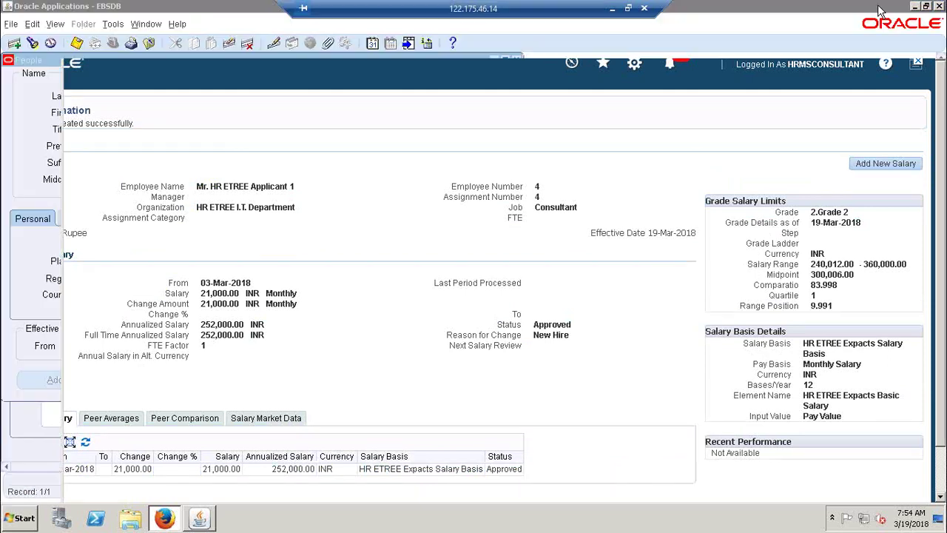
click(647, 84)
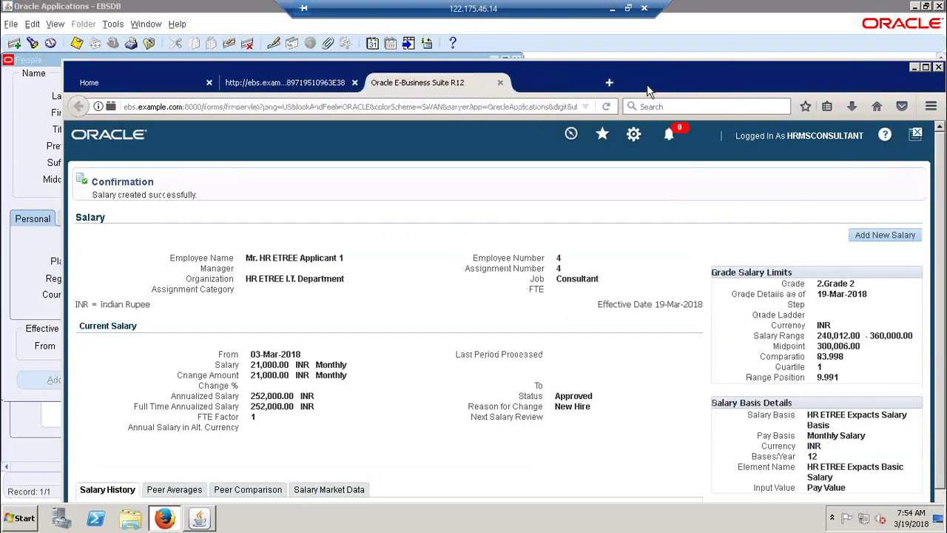
double_click(875, 74)
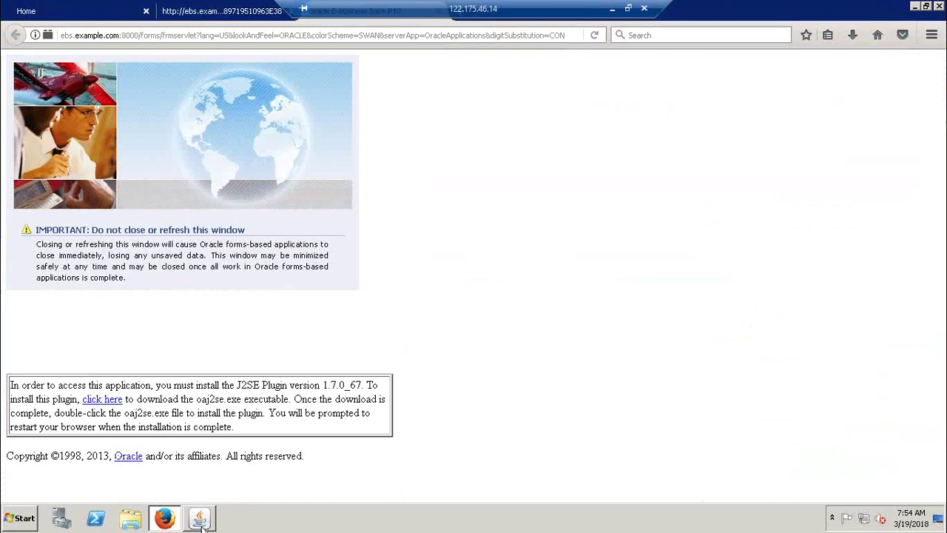
click(199, 518)
Step: Confirm the element entry's 21000.00 pay value, then close the Assignment window
click(716, 452)
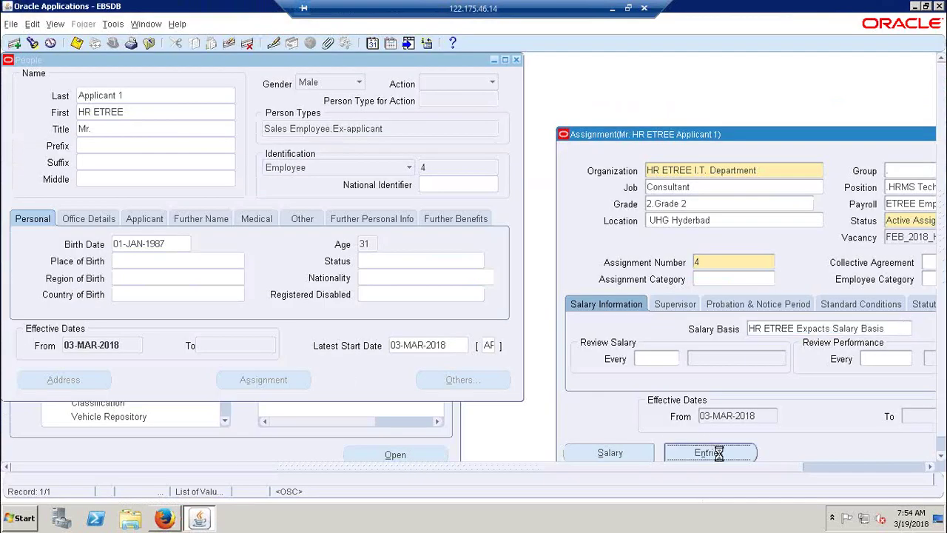
click(104, 415)
click(303, 84)
click(628, 79)
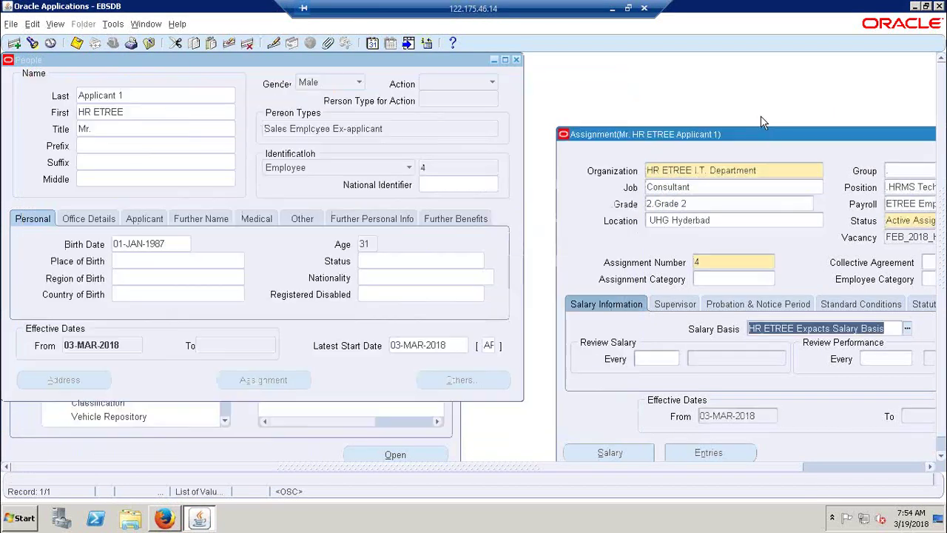
drag(766, 135, 520, 73)
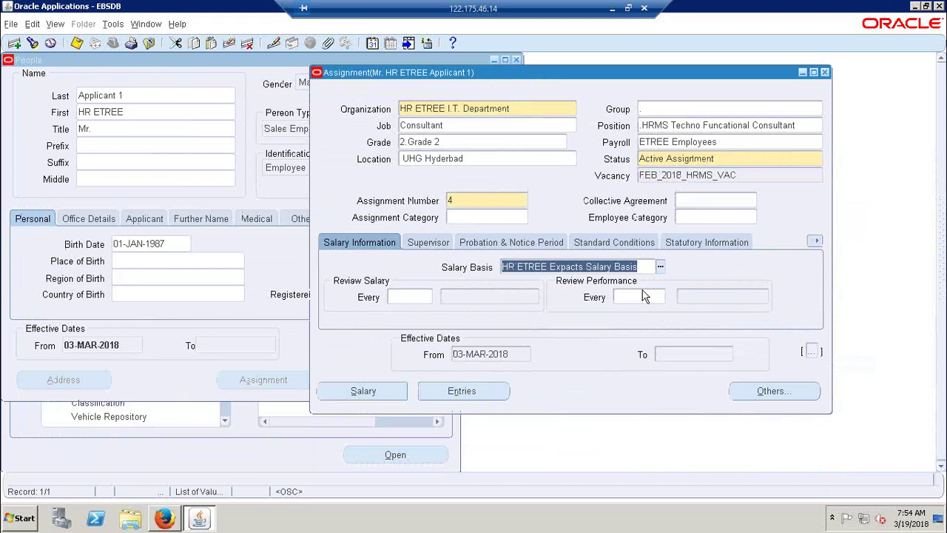
click(825, 73)
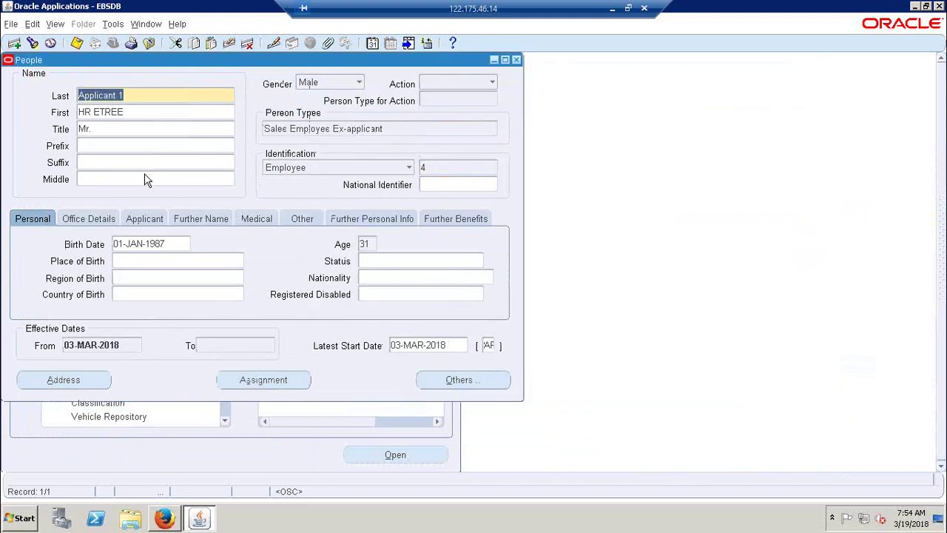
Step: Load the next applicant and correct the birth date to 01-JAN-1986
click(32, 44)
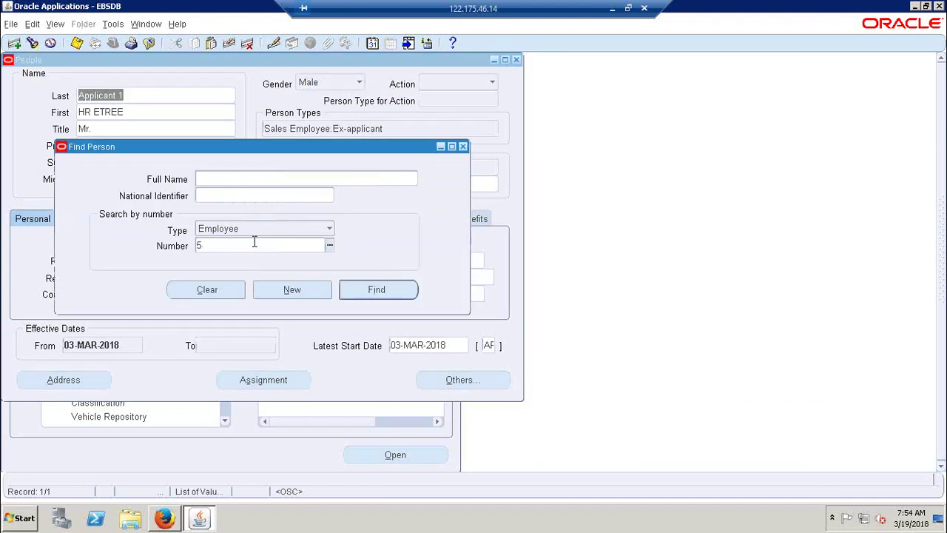
click(353, 292)
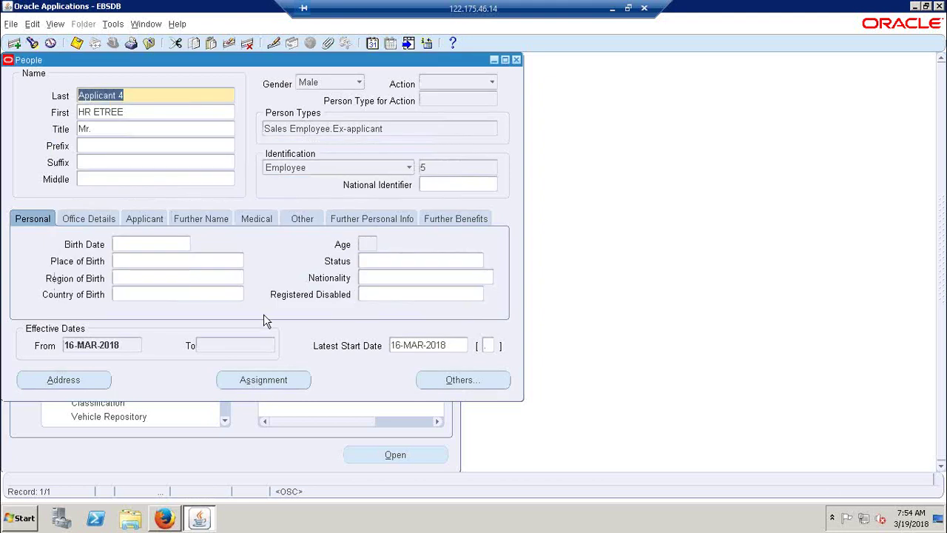
click(158, 245)
text(01)
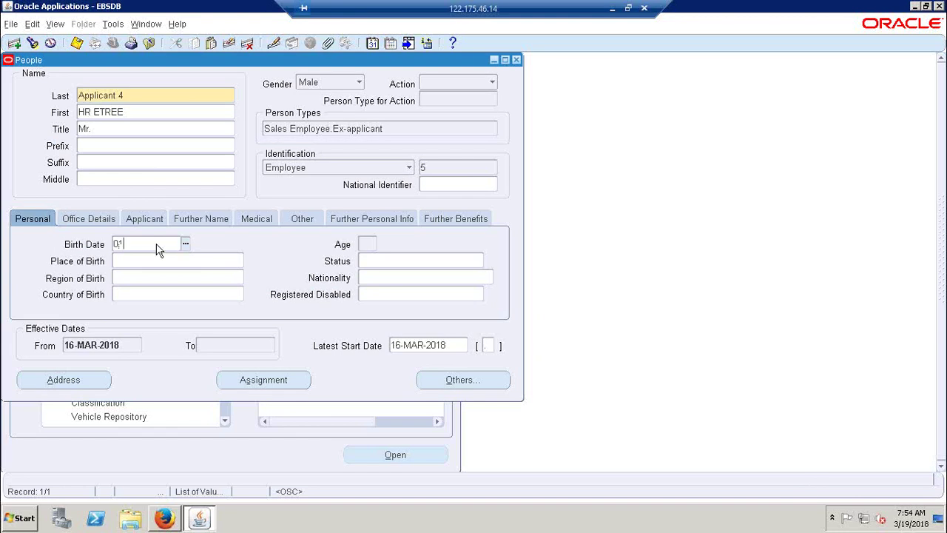
text(-JAN-1986)
key(ctrl+s)
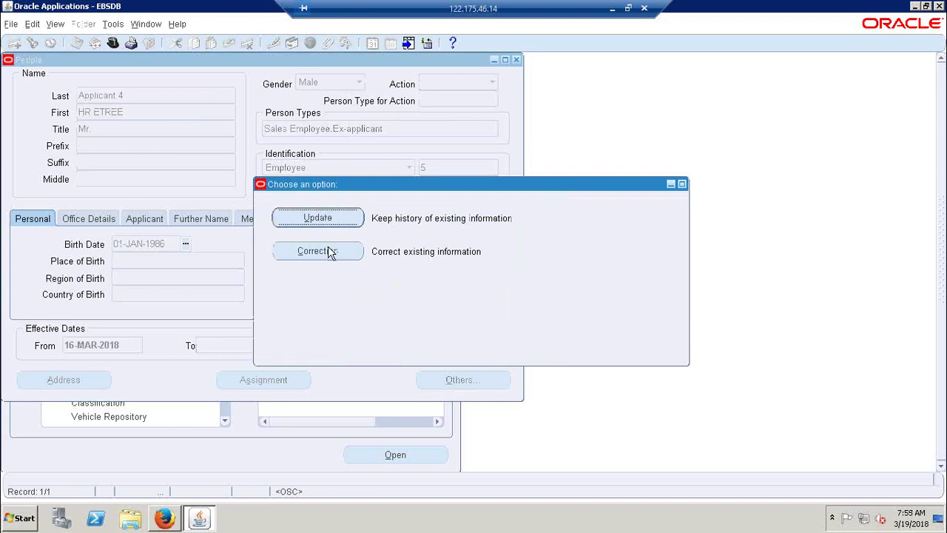
click(330, 252)
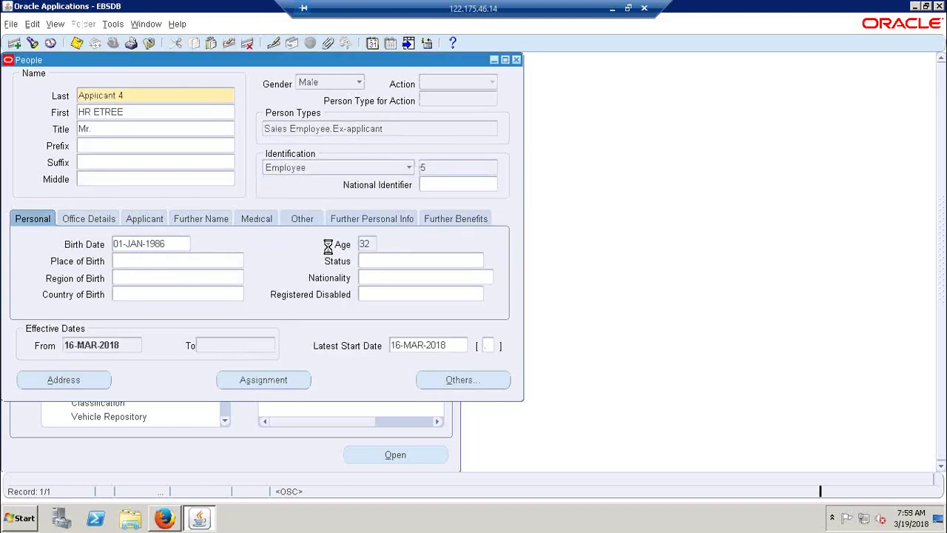
Step: Open the assignment and set grade 3 as a correction
click(287, 380)
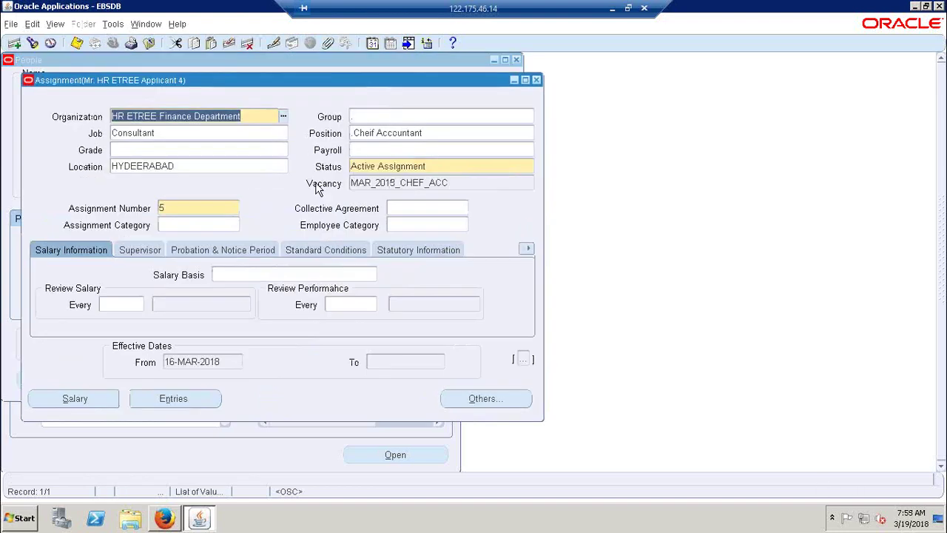
click(231, 148)
text(3)
key(Tab)
click(327, 244)
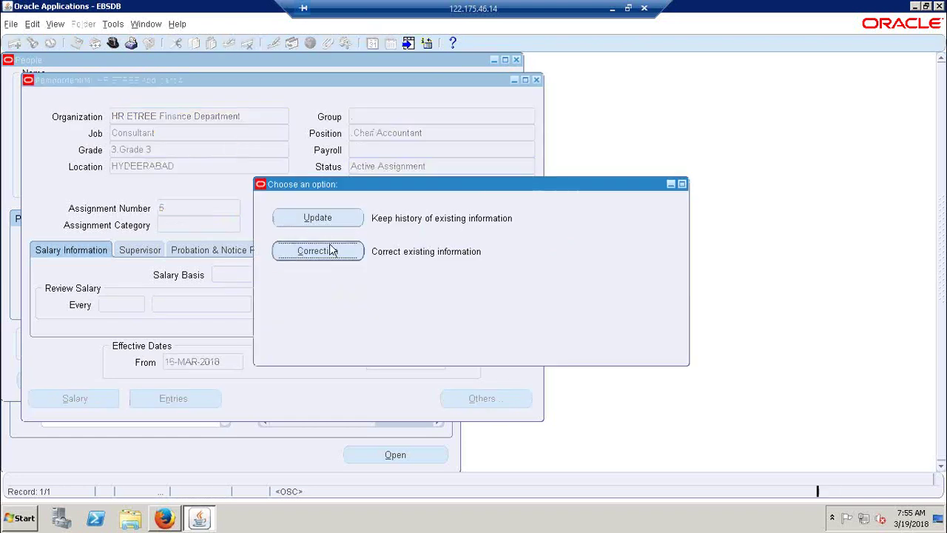
Step: Set payroll ETREE Employees, fill the statutory GRE HR ETREE Business Group, and save the assignment
text(E)
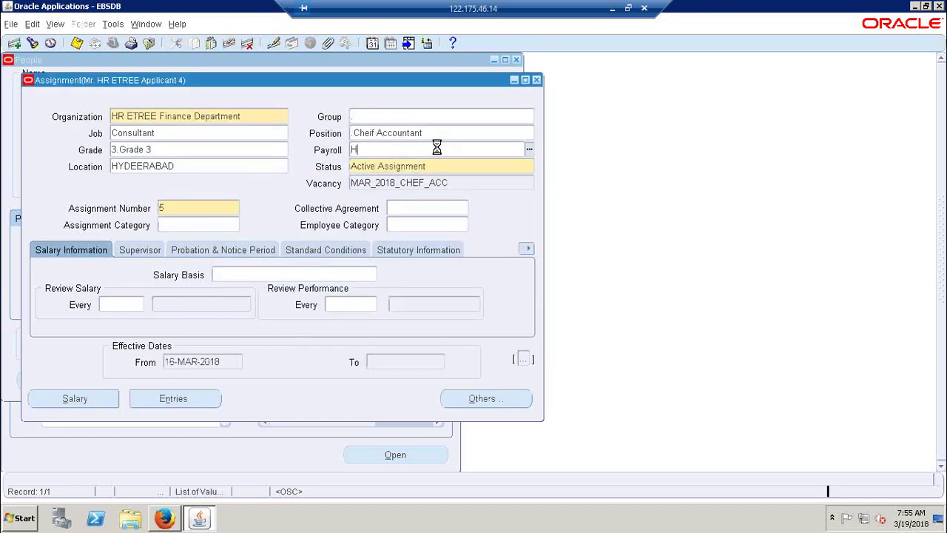
key(Tab)
key(Return)
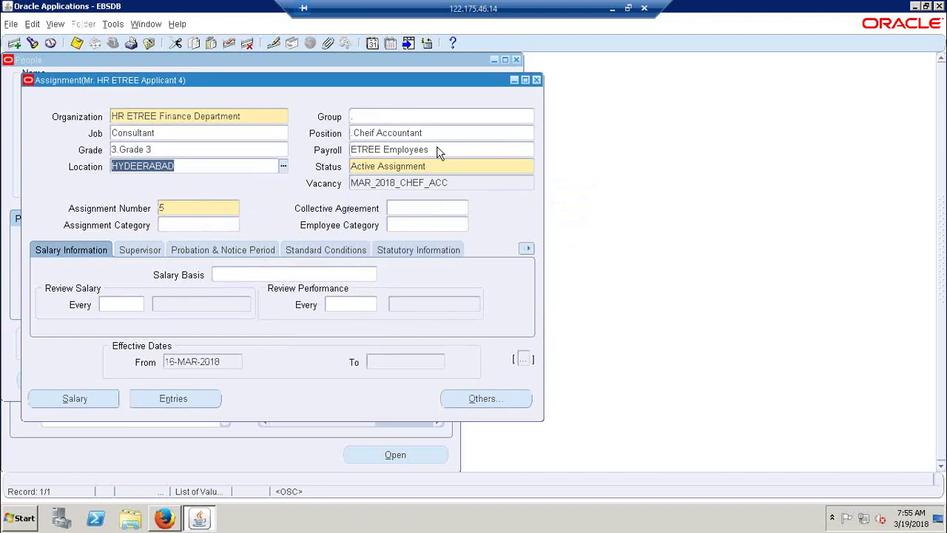
key(ctrl+s)
click(576, 288)
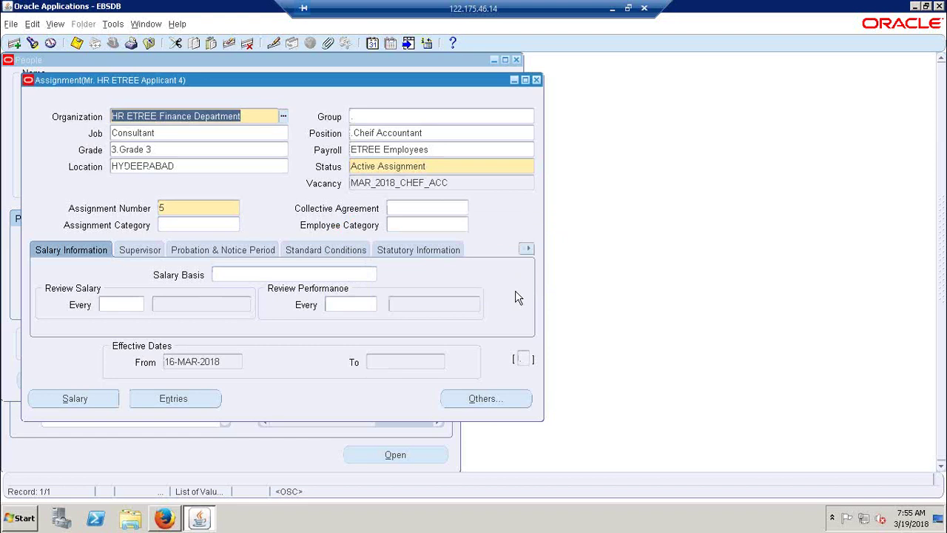
click(444, 251)
click(272, 277)
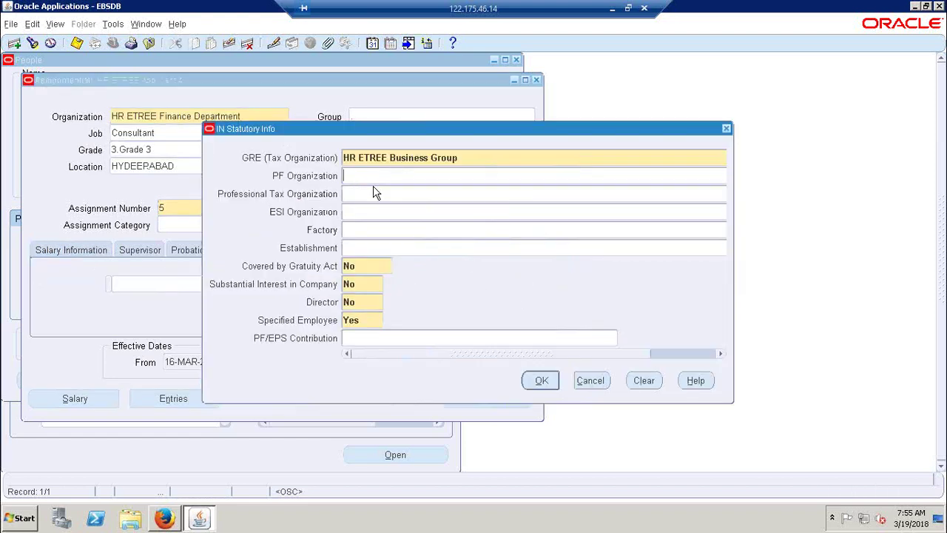
key(Return)
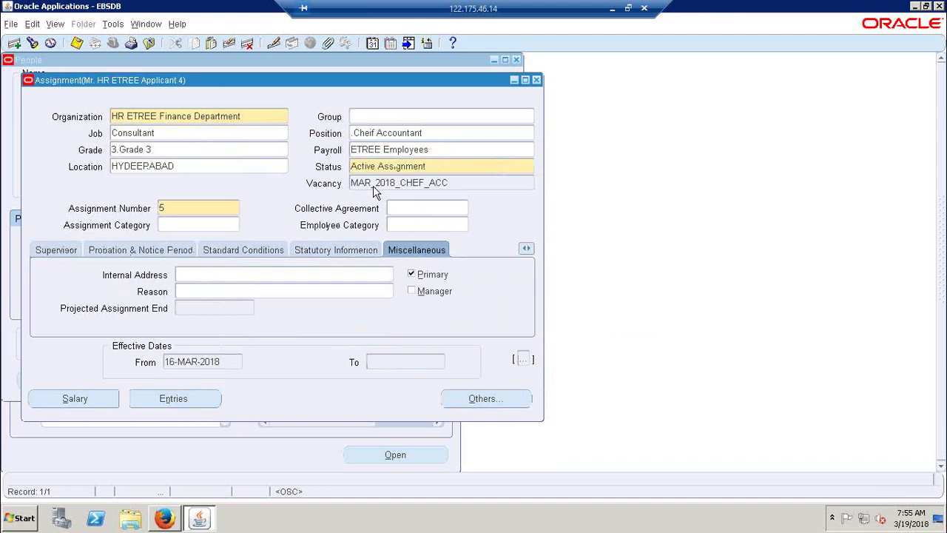
key(ctrl+s)
Step: Open the Salary page and return the assignment to its Salary Information section
click(77, 399)
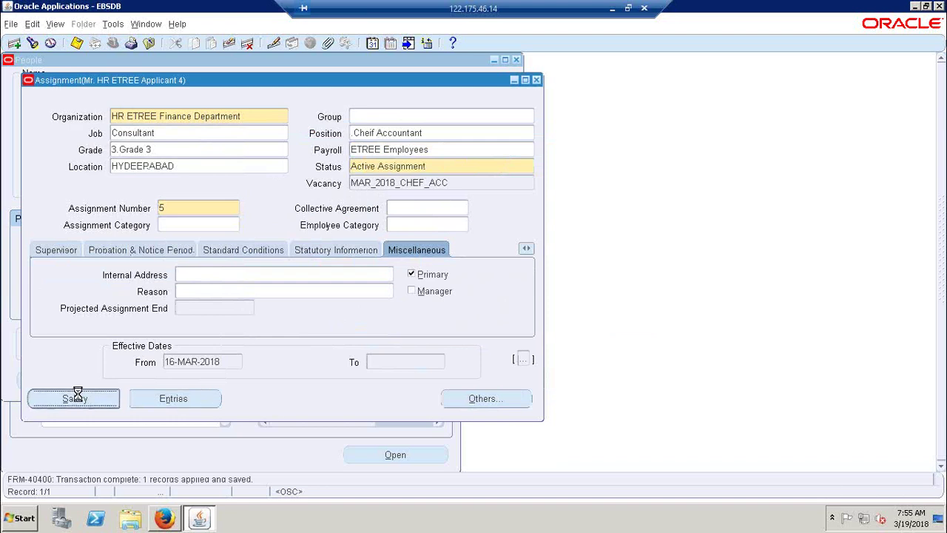
click(201, 519)
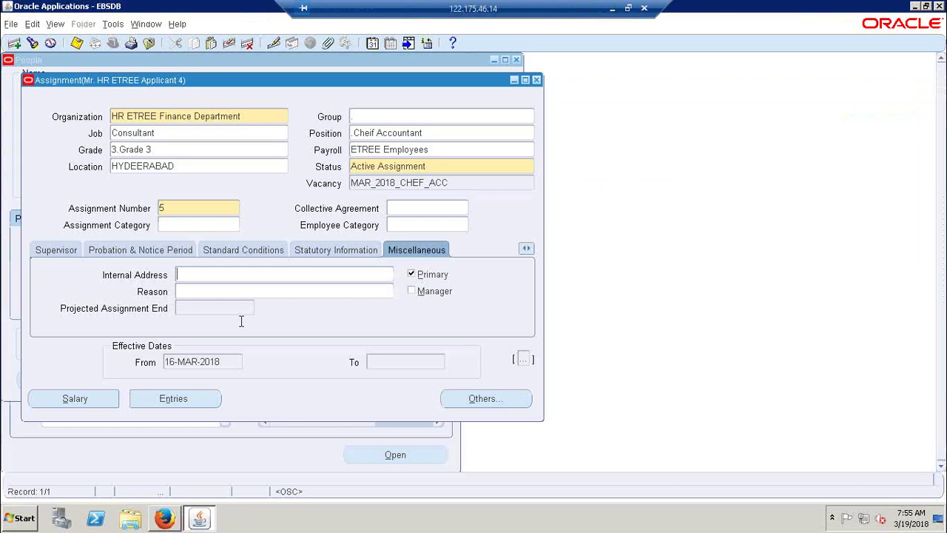
click(526, 250)
click(505, 264)
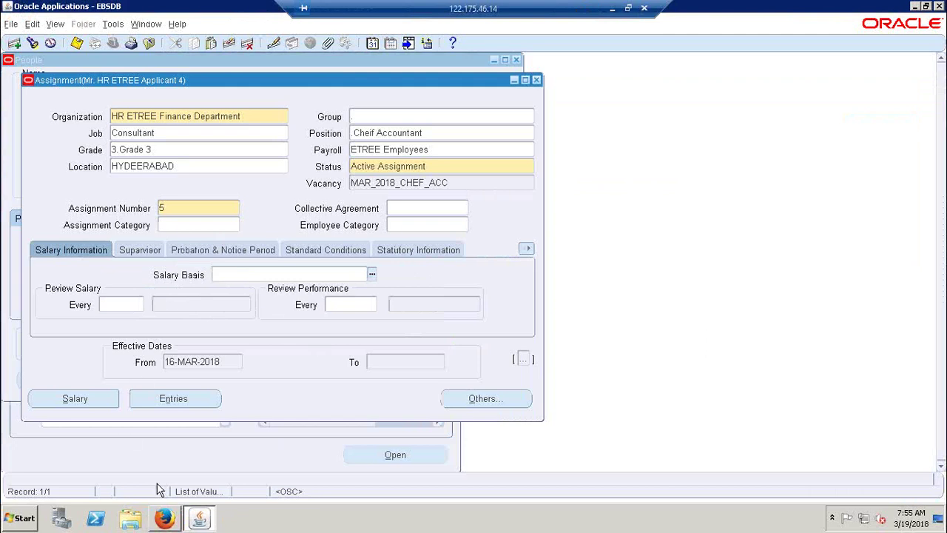
click(162, 519)
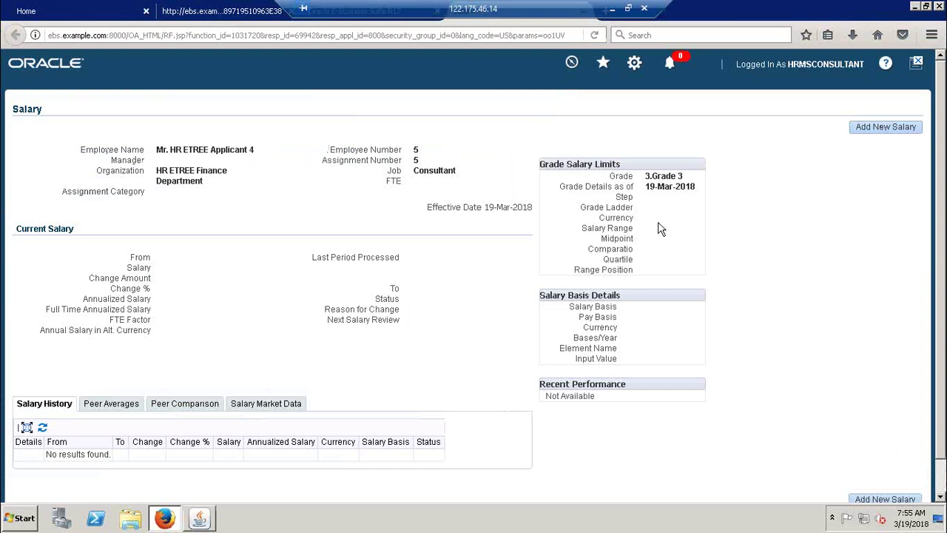
Step: Start a new salary from 16-Mar-2018, which fails because no salary basis exists
click(885, 129)
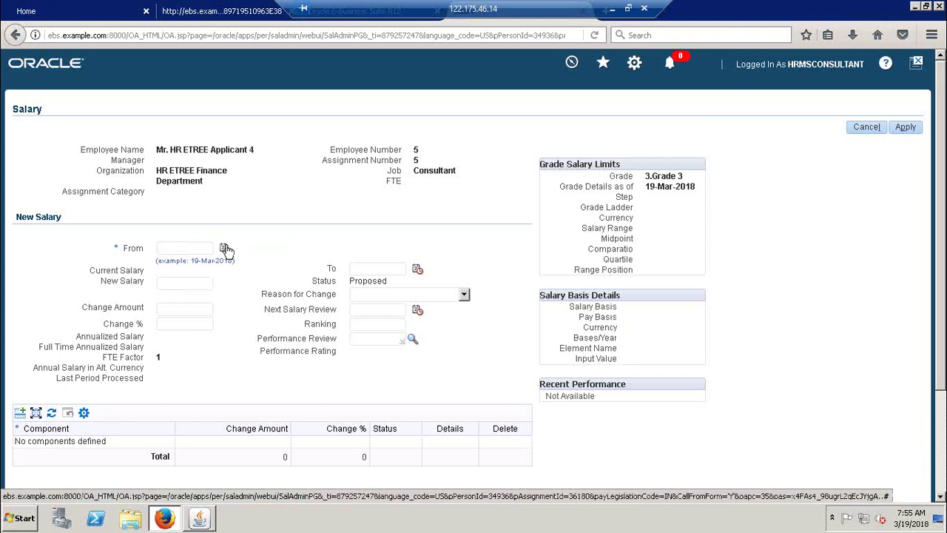
click(199, 518)
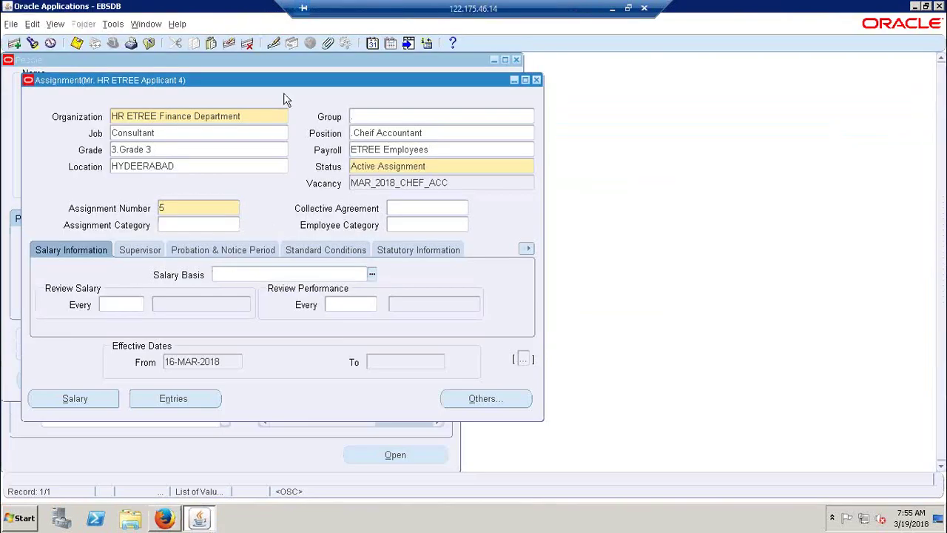
drag(278, 85, 713, 93)
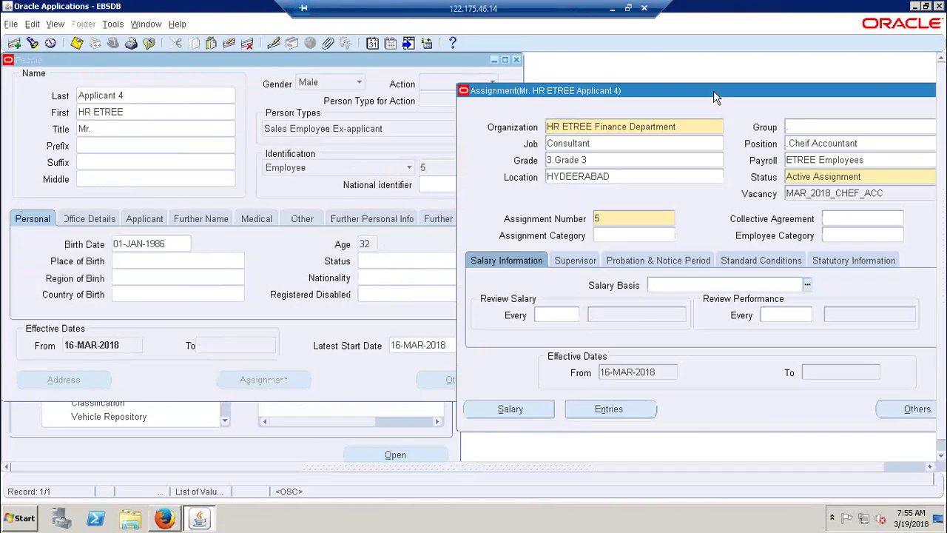
click(164, 518)
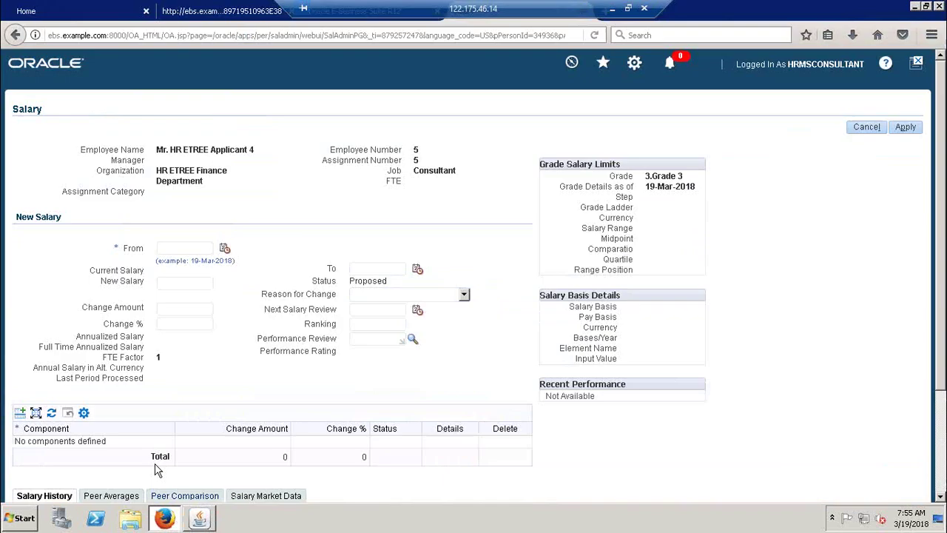
click(224, 248)
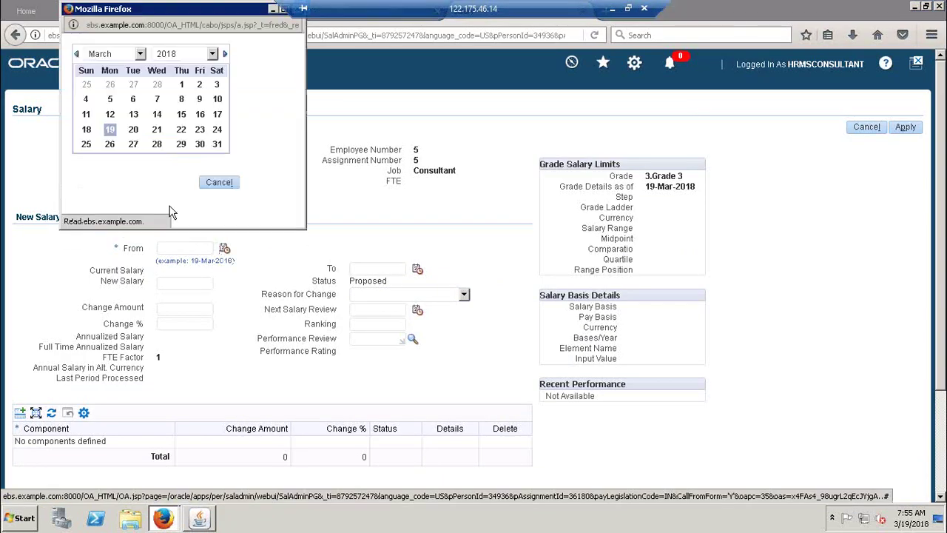
click(200, 115)
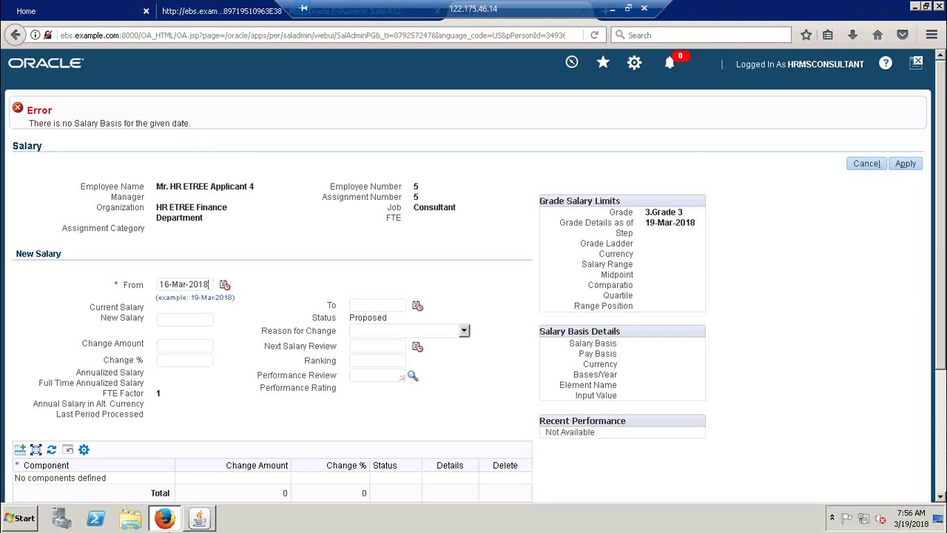
click(199, 521)
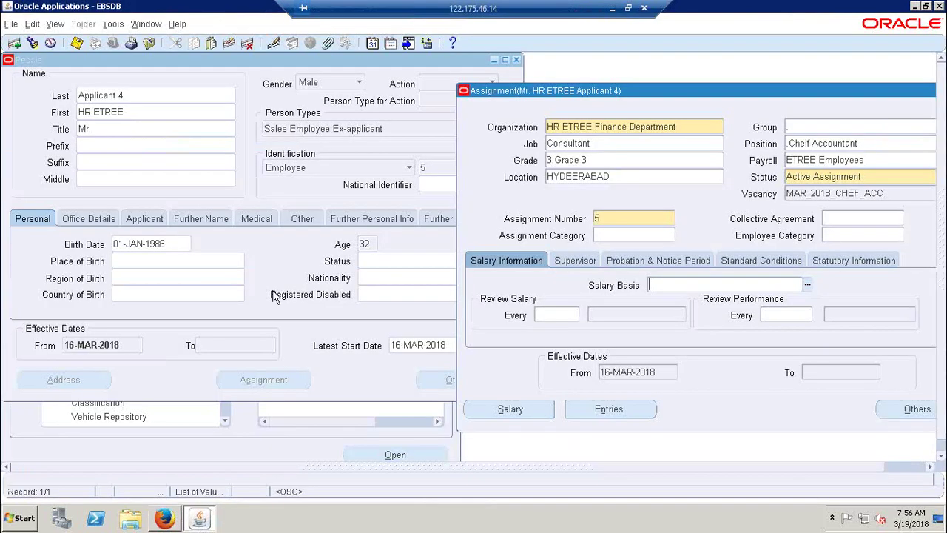
Step: Save HR ETREE Indians Salary Basis on the assignment as a correction and reopen the Salary page
click(808, 285)
click(722, 162)
double_click(722, 161)
click(348, 249)
key(ctrl+s)
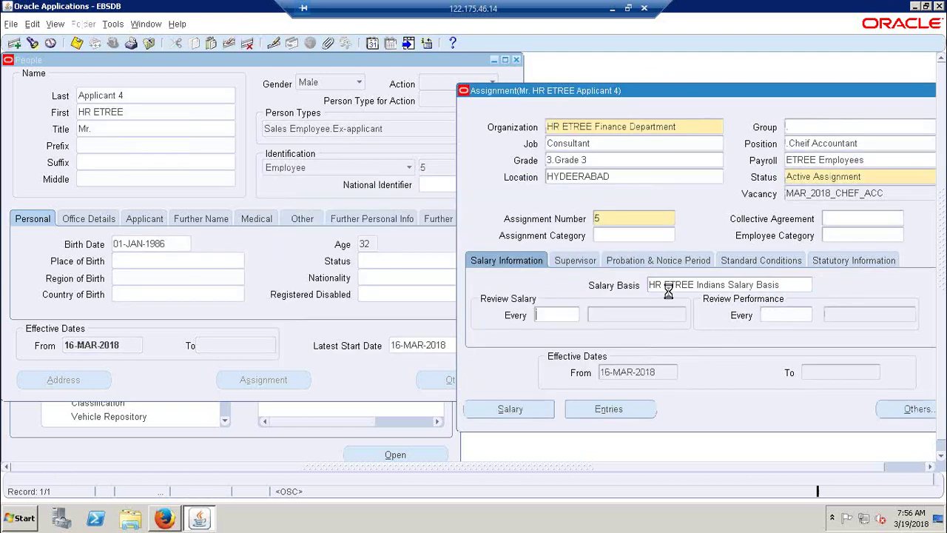
click(538, 411)
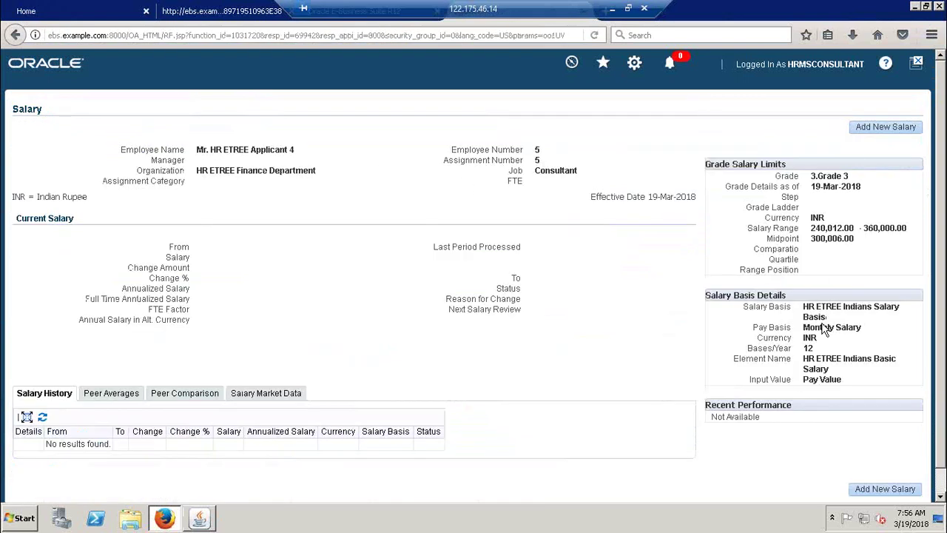
Step: Start a new salary with start date 16 March 2018
click(871, 127)
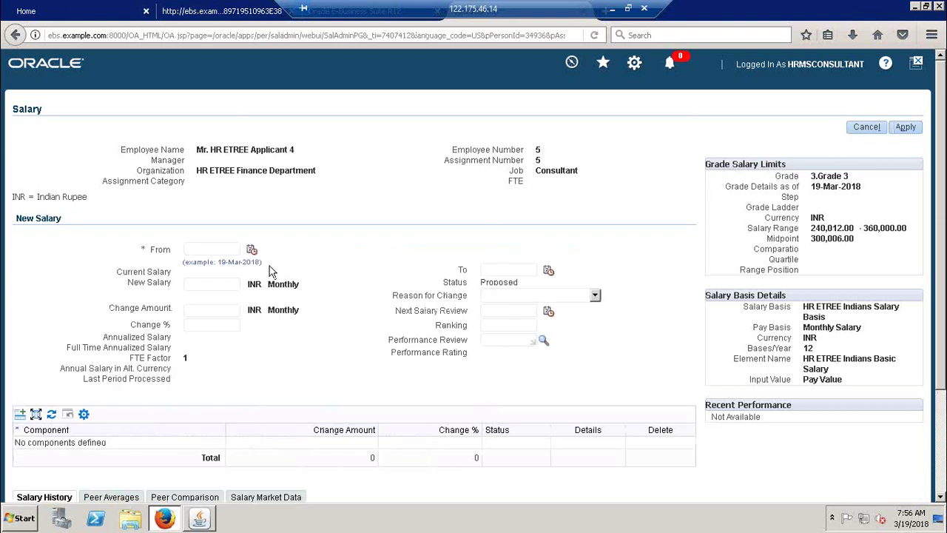
click(252, 252)
click(198, 520)
click(198, 520)
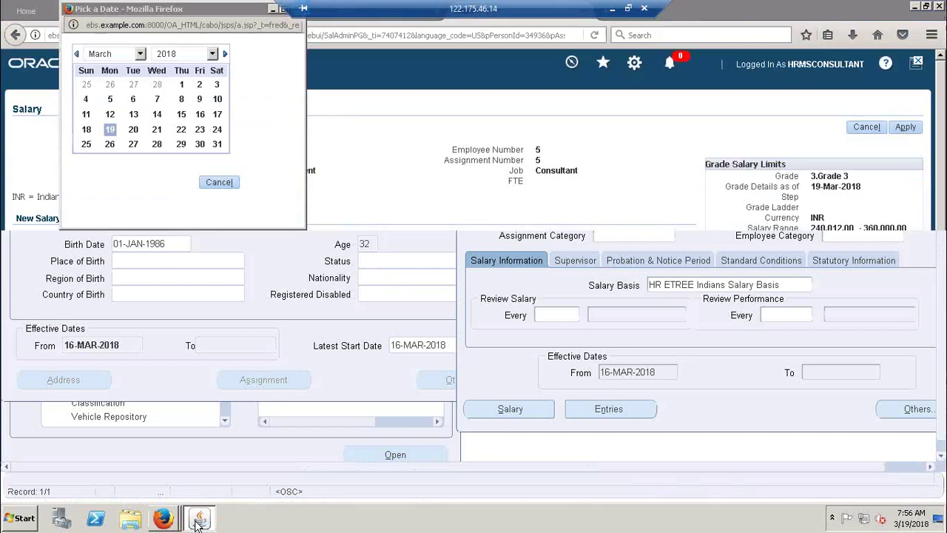
click(201, 115)
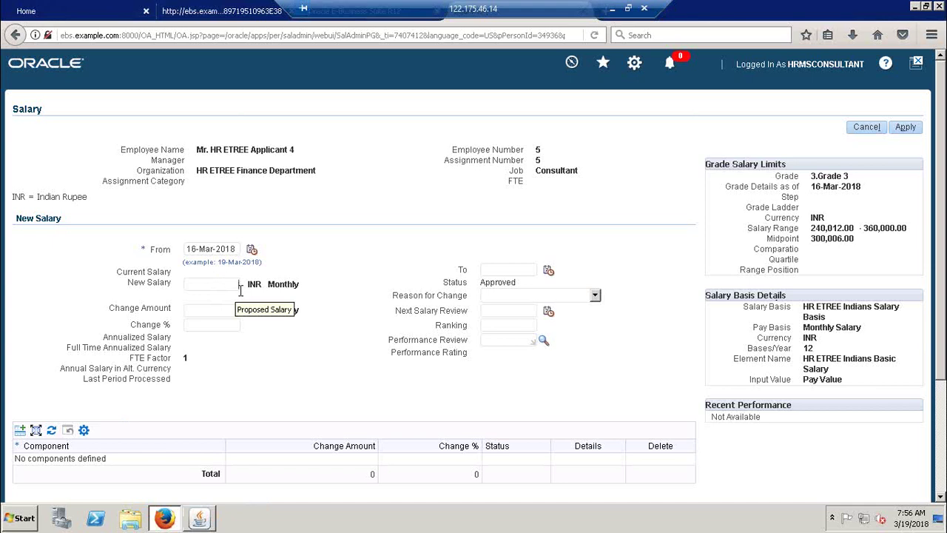
Step: Enter 20500 as the new monthly salary and apply it
click(241, 287)
text(20500)
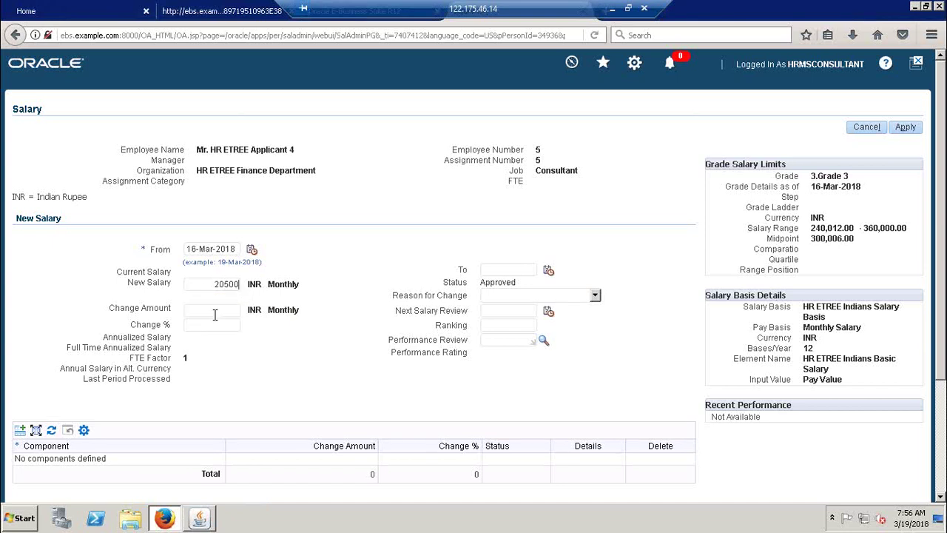
click(215, 309)
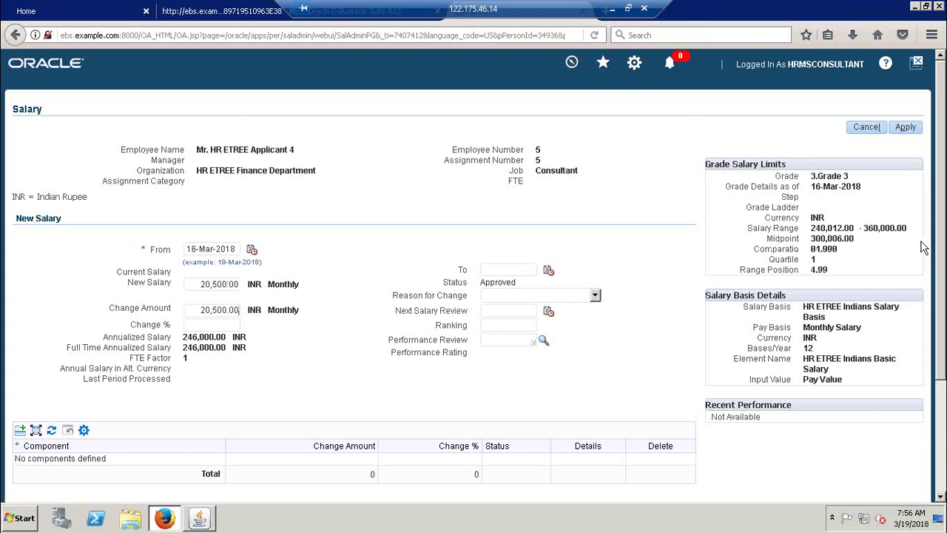
click(905, 128)
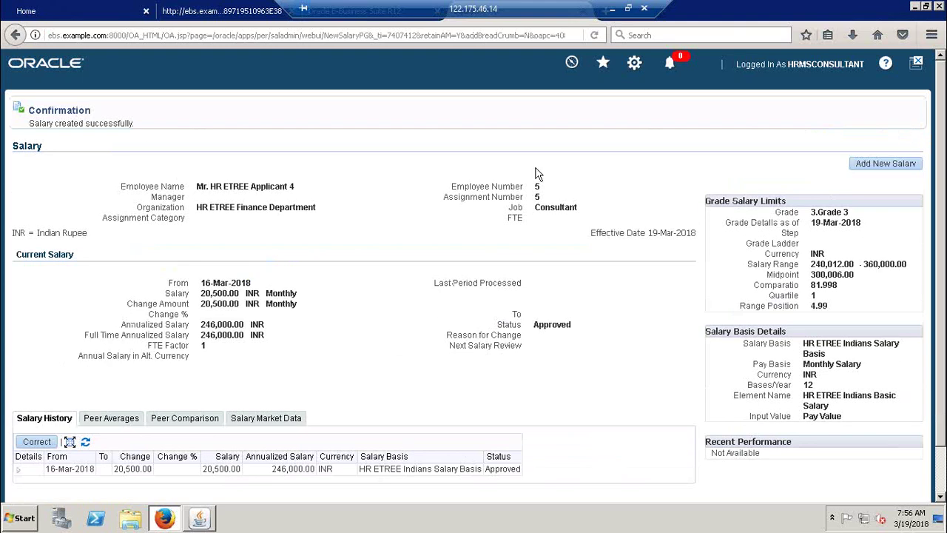
scroll(273, 489, down, 2)
click(199, 518)
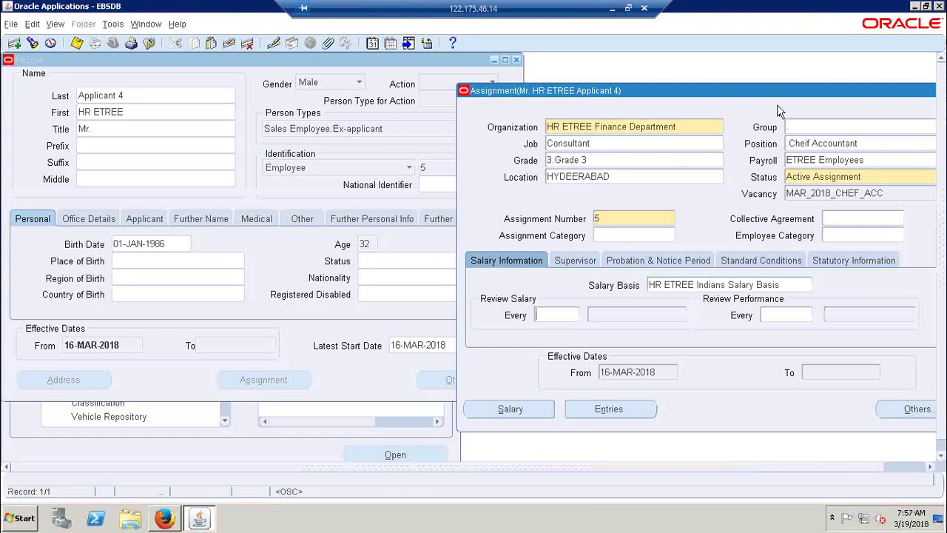
Step: Move Applicant 4's Assignment window aside and close it, leaving only the People record
drag(777, 90, 379, 144)
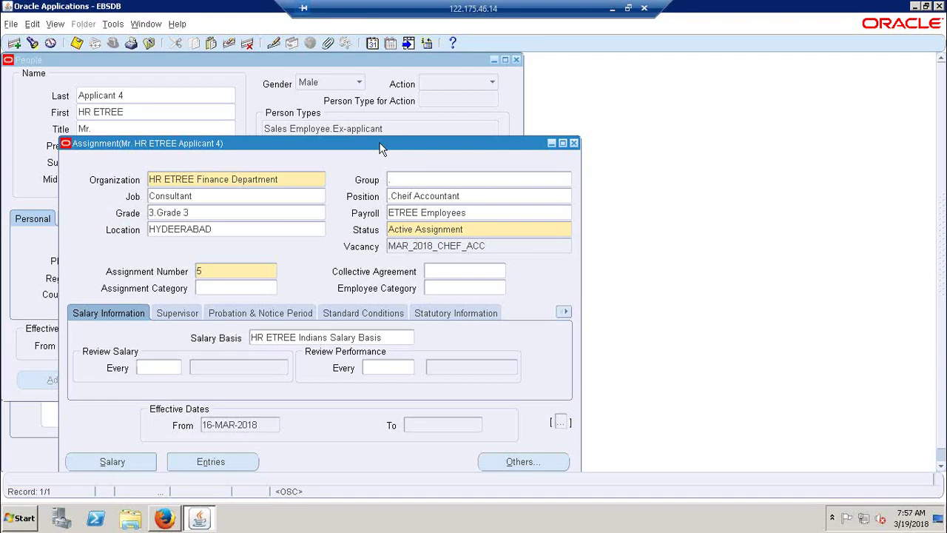
click(574, 144)
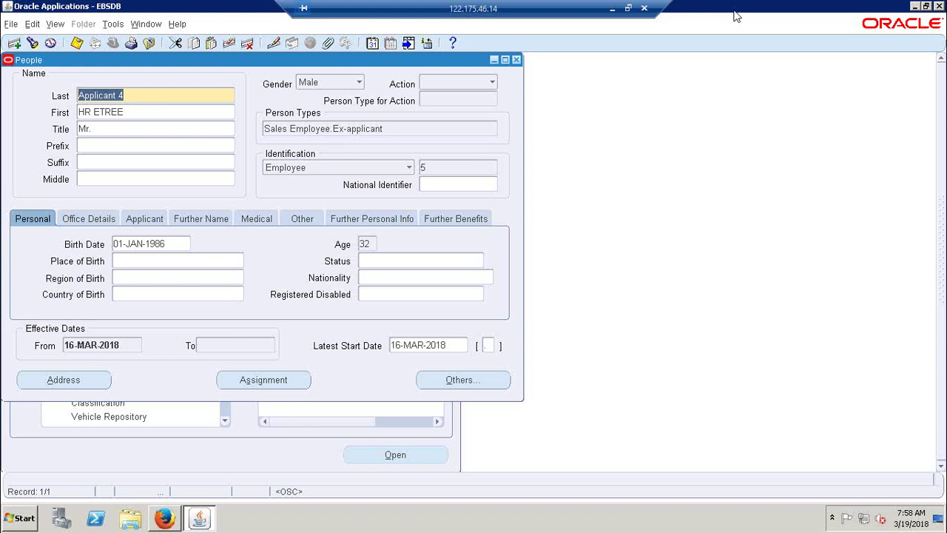
Step: Add a new assignment for Applicant 4 in organization HR ETREE I.T. Department
click(264, 384)
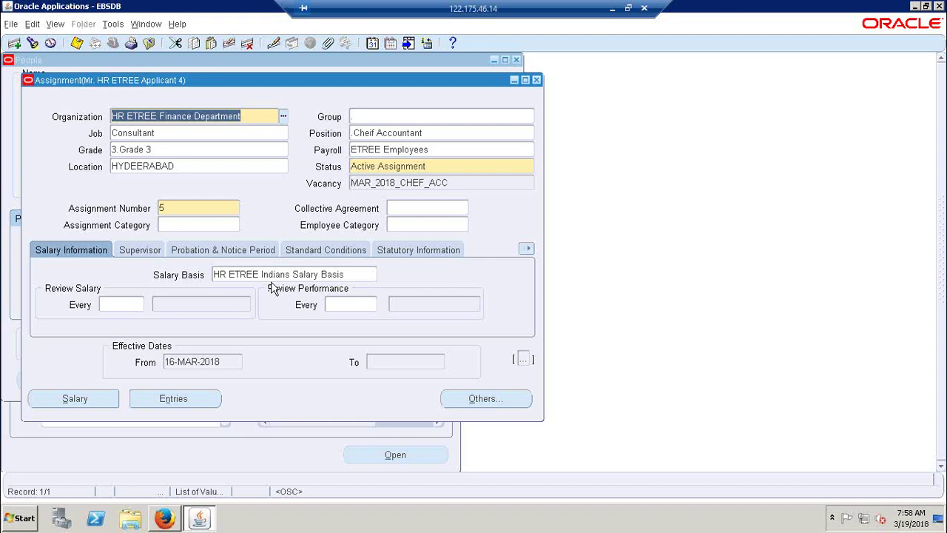
click(187, 210)
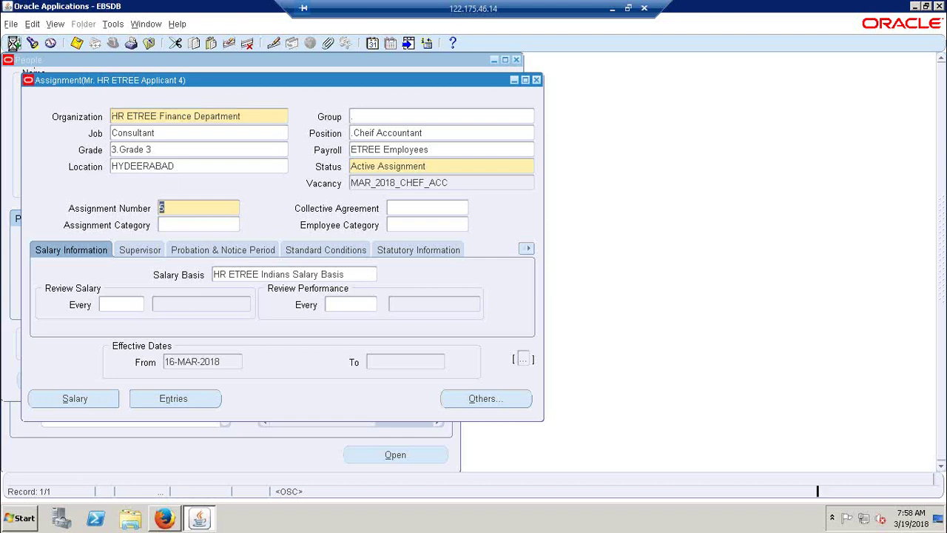
click(13, 42)
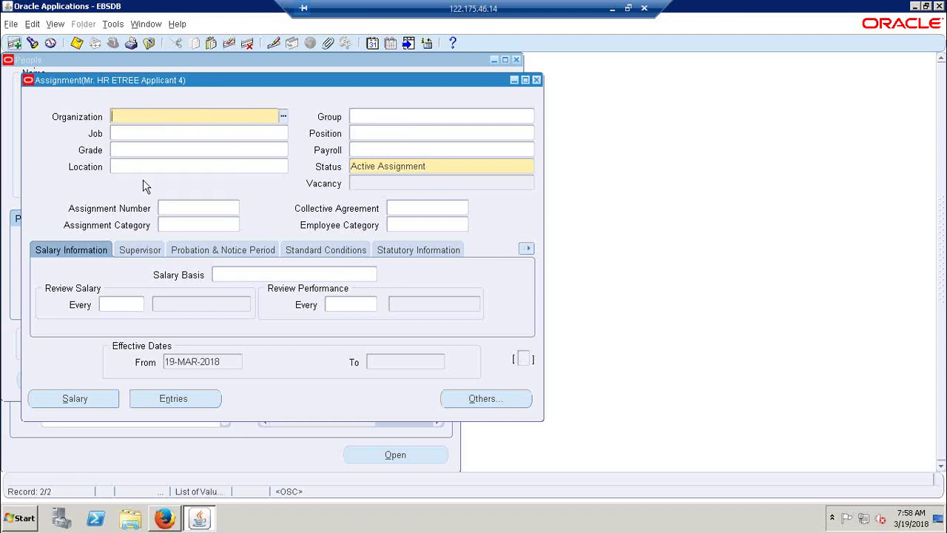
click(283, 117)
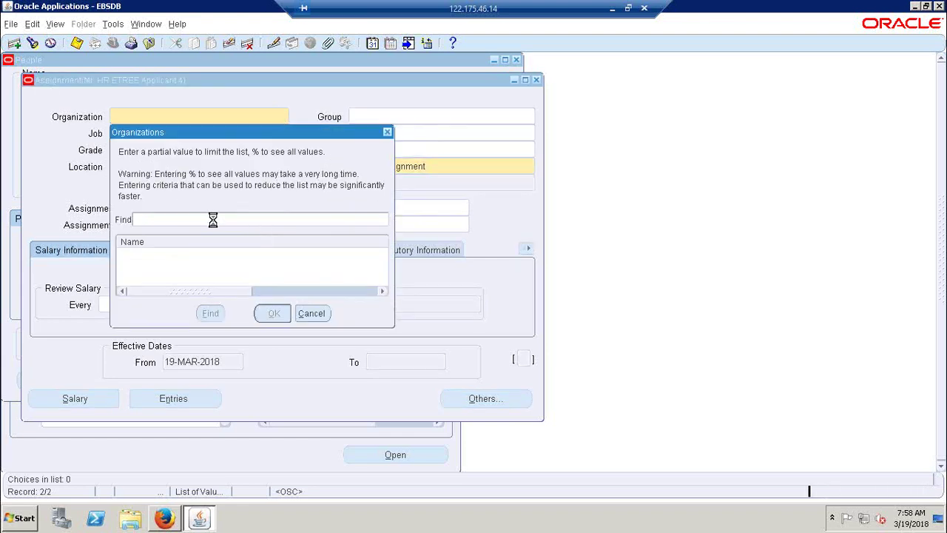
text(HR ETREE %)
key(Return)
double_click(194, 265)
Step: Confirm the people group details and list the available salary bases
click(441, 297)
click(346, 274)
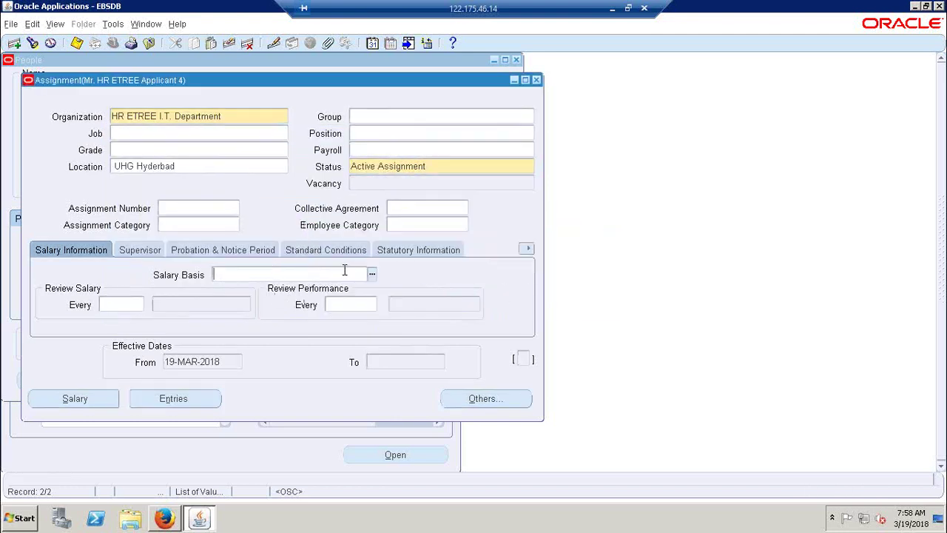
key(ctrl+l)
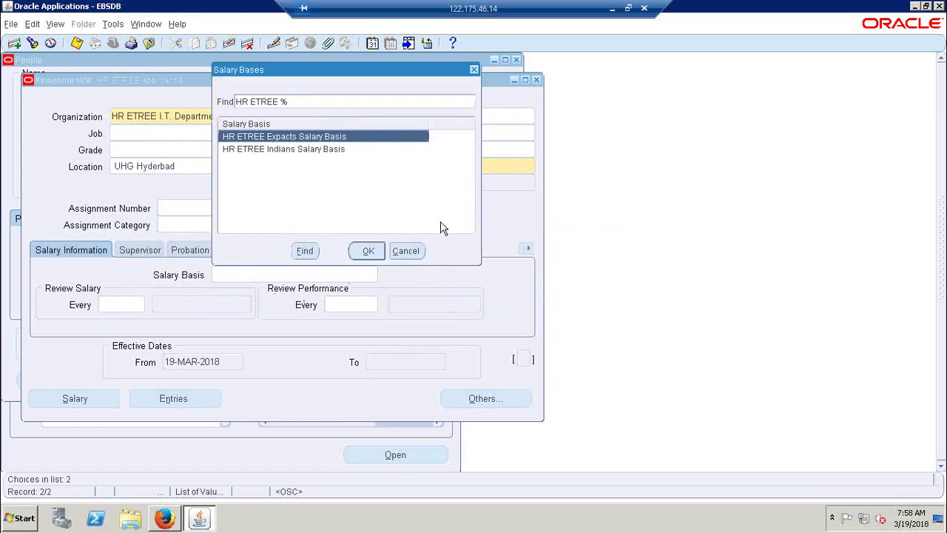
Step: Cancel the Salary Bases list so the I.T. Department assignment has no salary basis
click(411, 253)
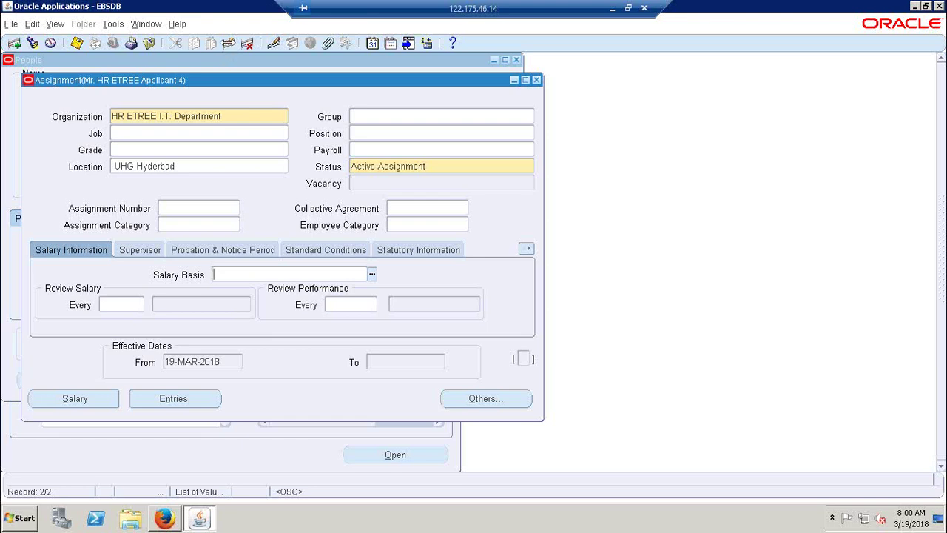
Step: Discard the blank assignment, close it, and clear Applicant 4's birth date, dismissing the warnings
click(229, 43)
click(536, 80)
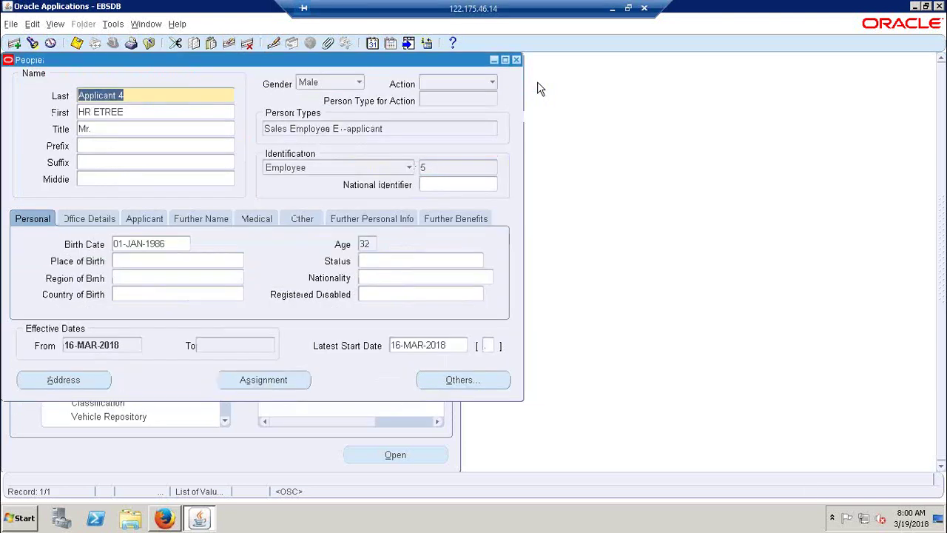
click(163, 245)
key(Delete)
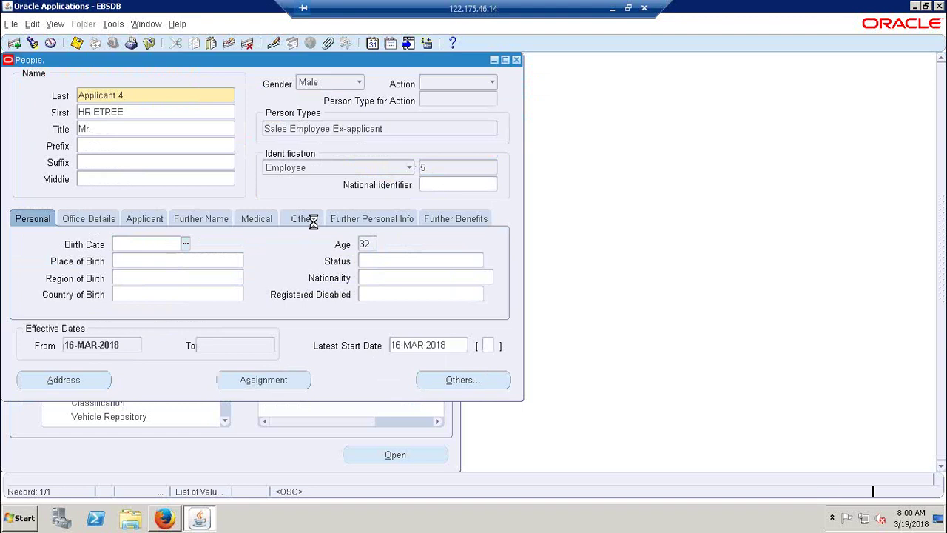
click(349, 258)
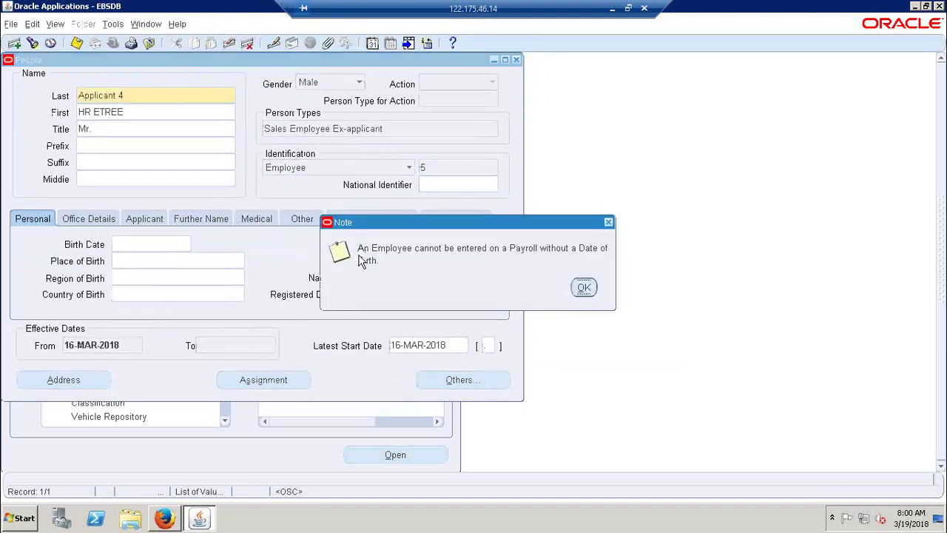
drag(526, 220, 292, 212)
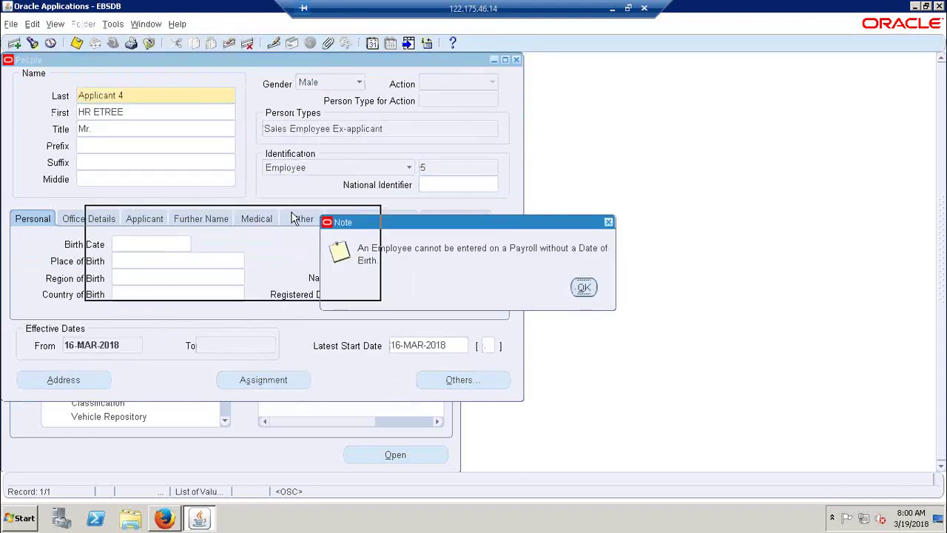
click(349, 278)
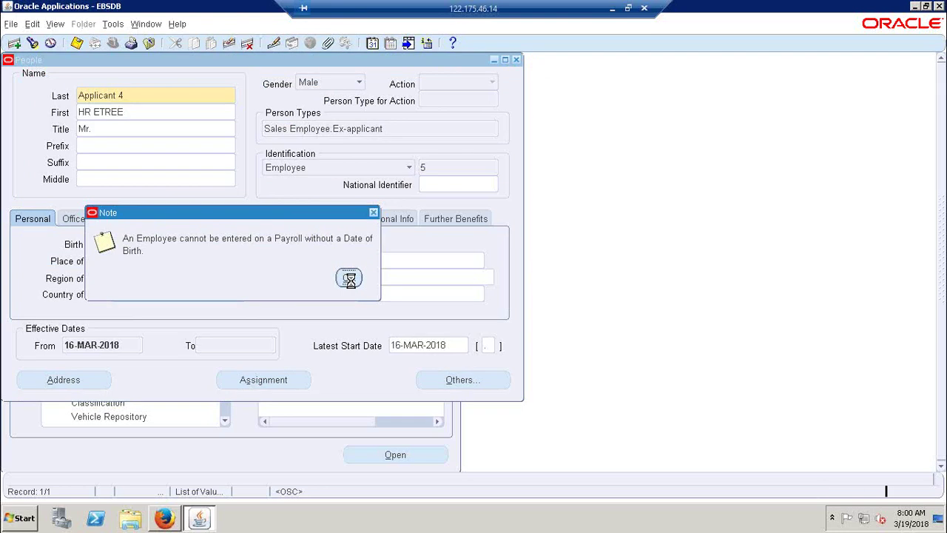
drag(533, 224, 391, 220)
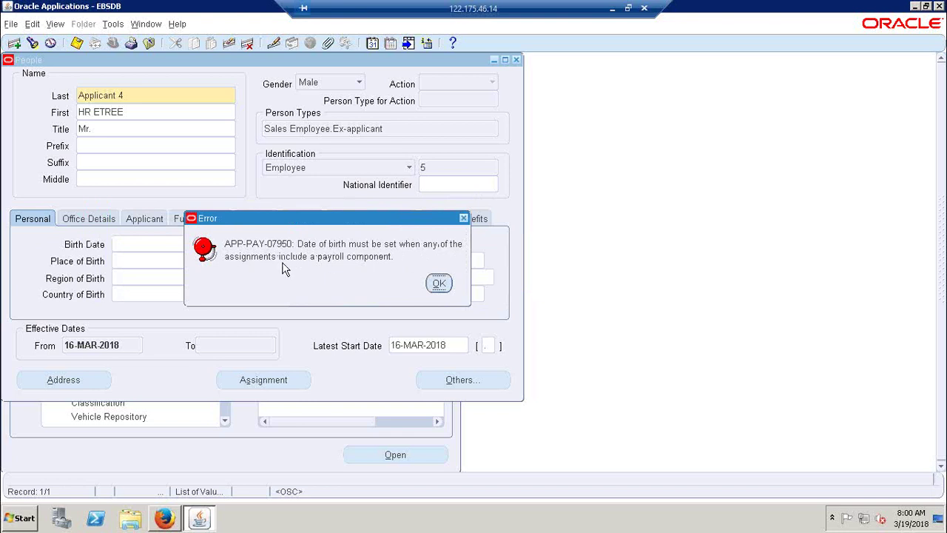
click(436, 284)
Step: Correct the birth date to 01-JAN-1987, save it, and close the People form
click(369, 247)
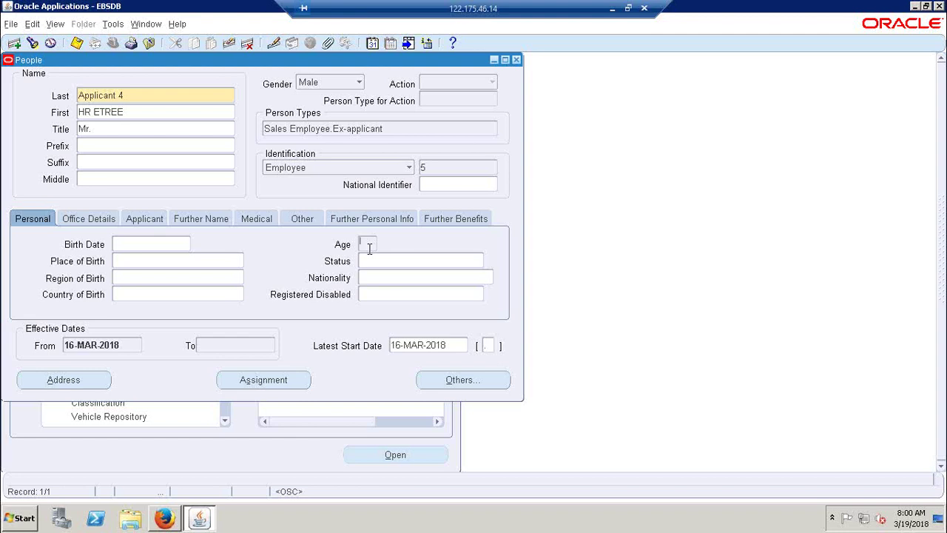
click(171, 244)
text(0)
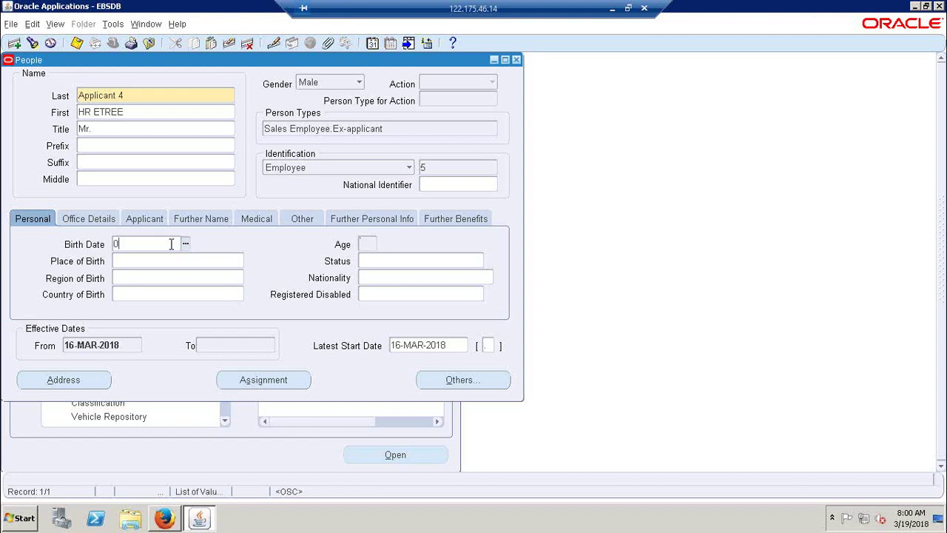
text(1-JAN-1987)
key(Tab)
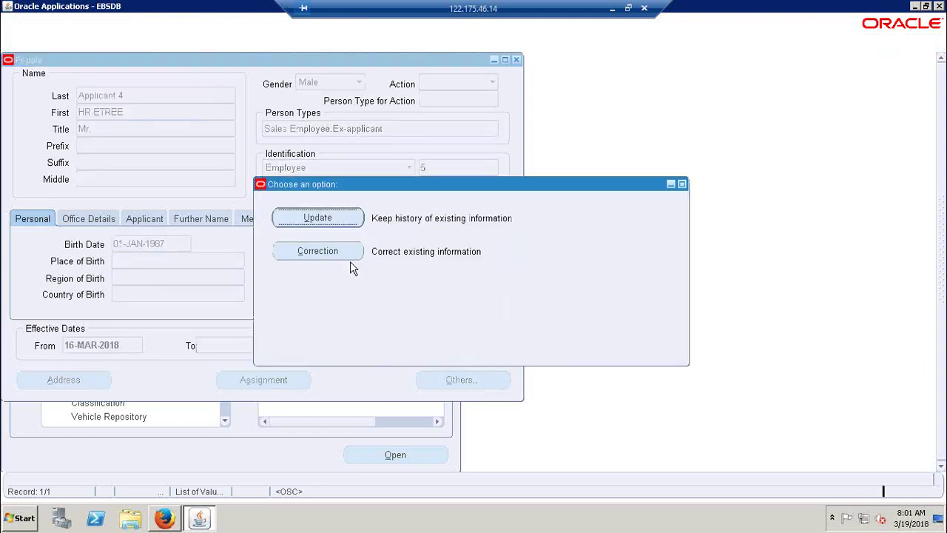
click(350, 259)
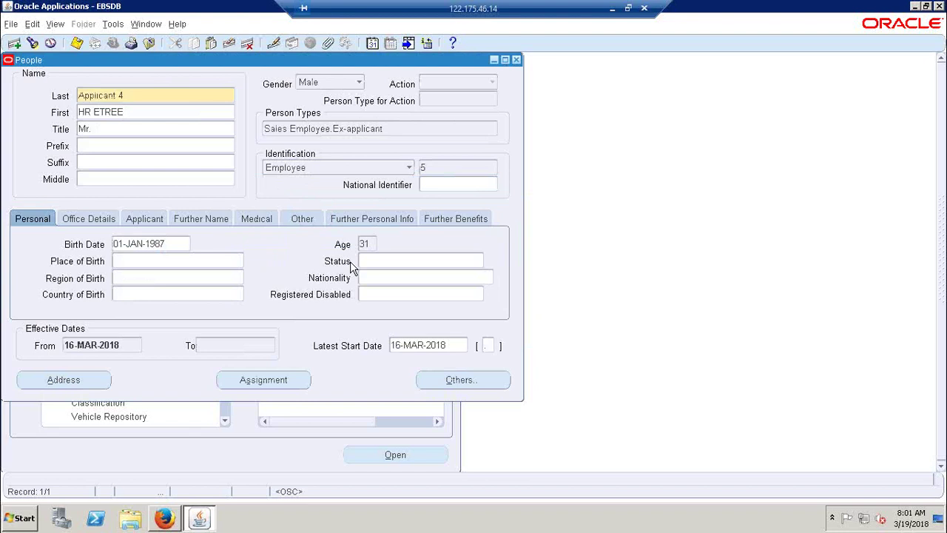
key(ctrl+s)
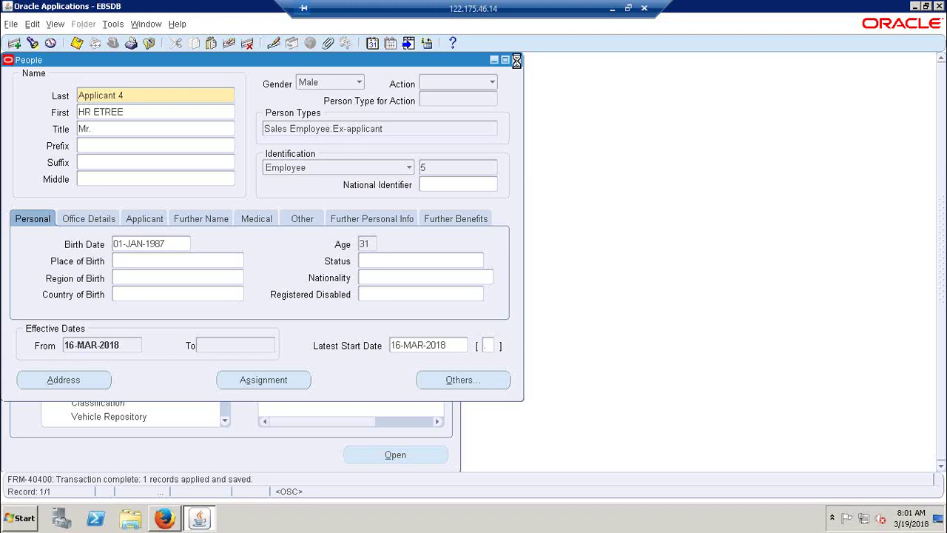
click(517, 60)
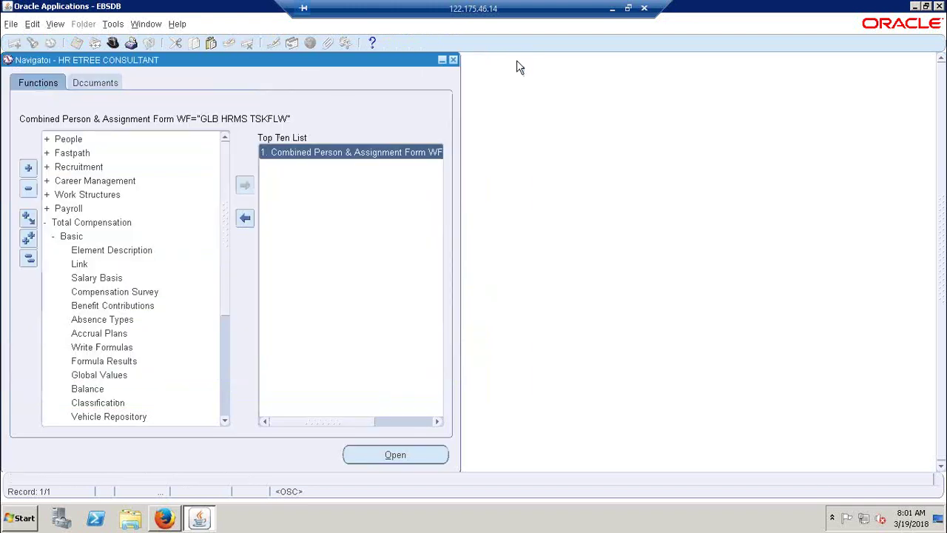
Step: Decline the effective date change and close the blank Element Link form
click(88, 265)
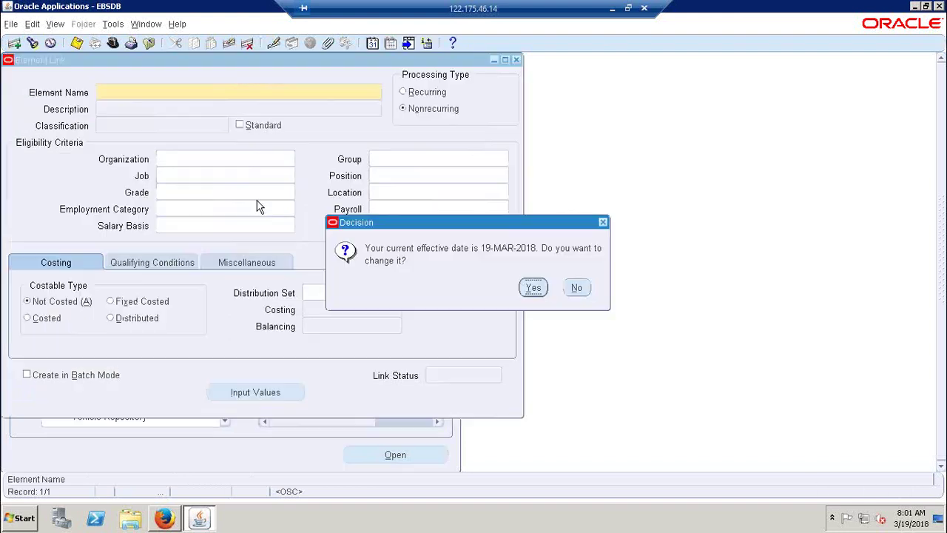
click(576, 288)
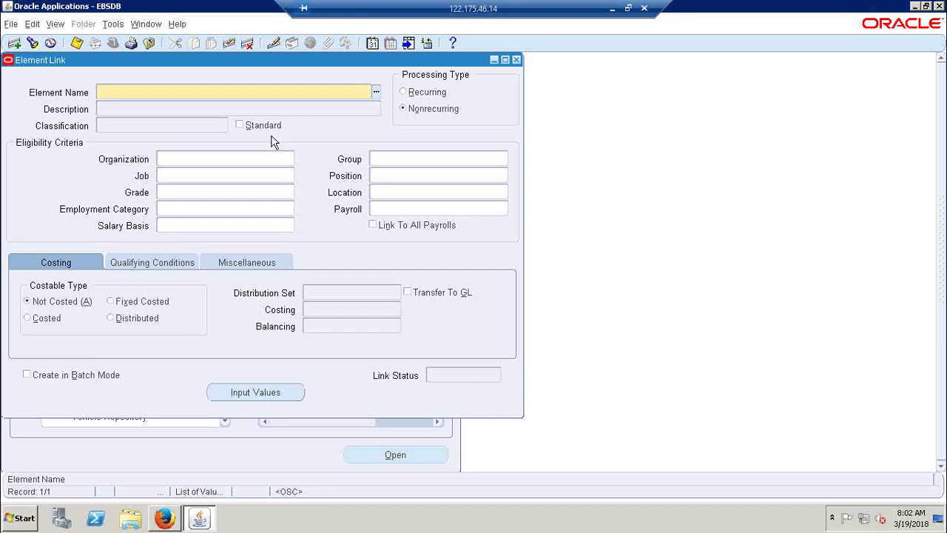
click(517, 60)
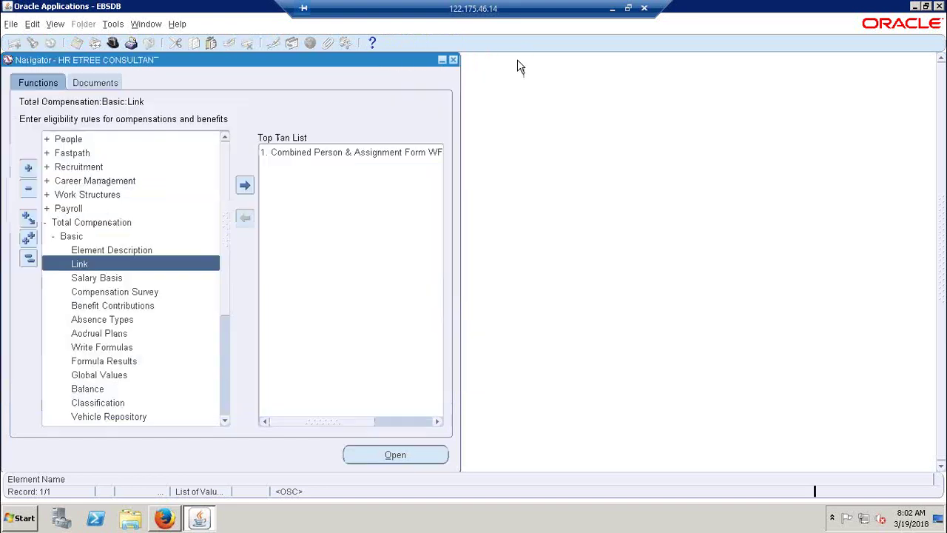
Step: Open Combined Person & Assignment Form WF and find employee number 2
double_click(298, 151)
click(575, 288)
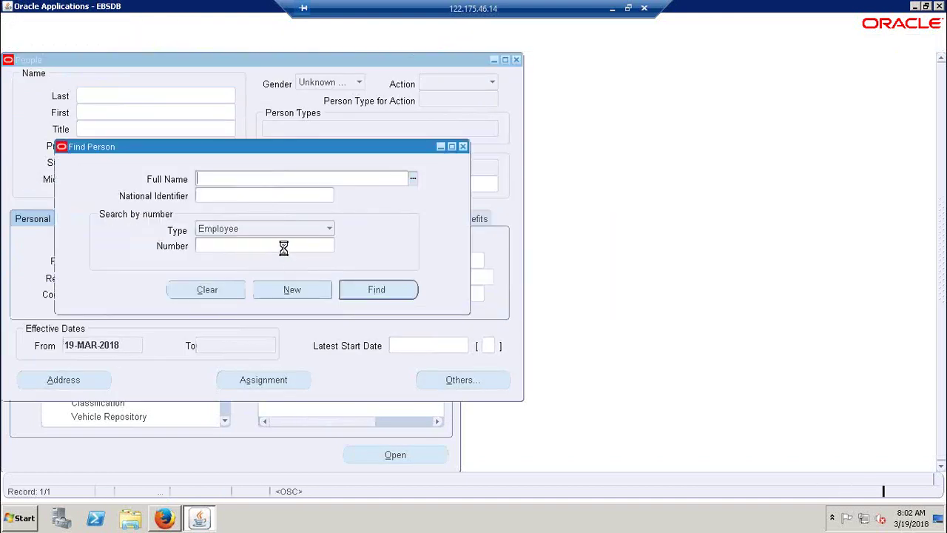
click(278, 246)
text(2)
key(Return)
Step: Review employee 2's assignment and element entries, then close all three windows
click(289, 380)
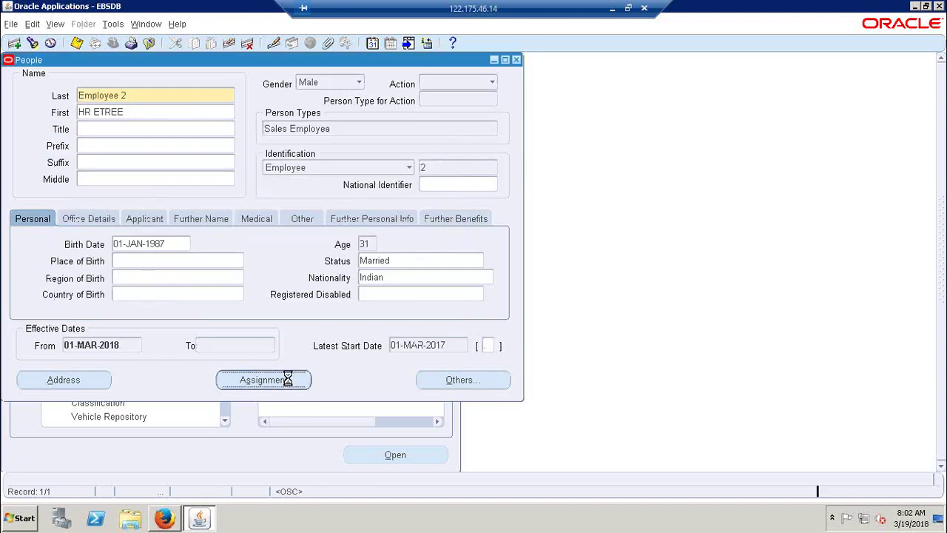
click(176, 398)
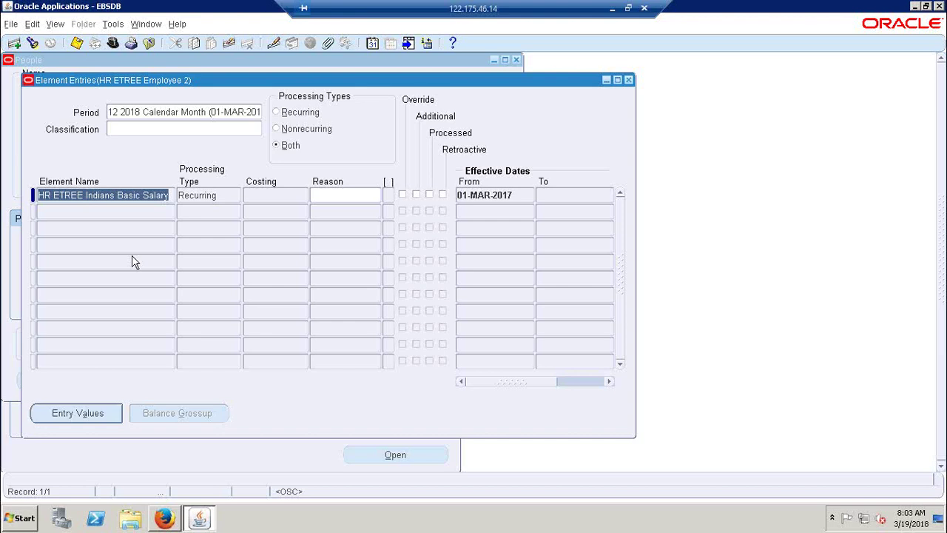
drag(311, 82, 514, 79)
click(501, 68)
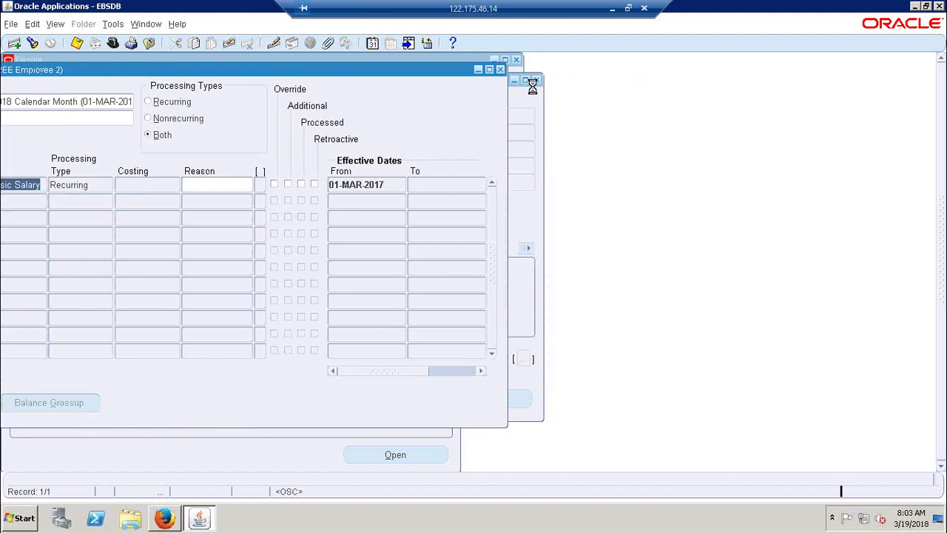
click(537, 80)
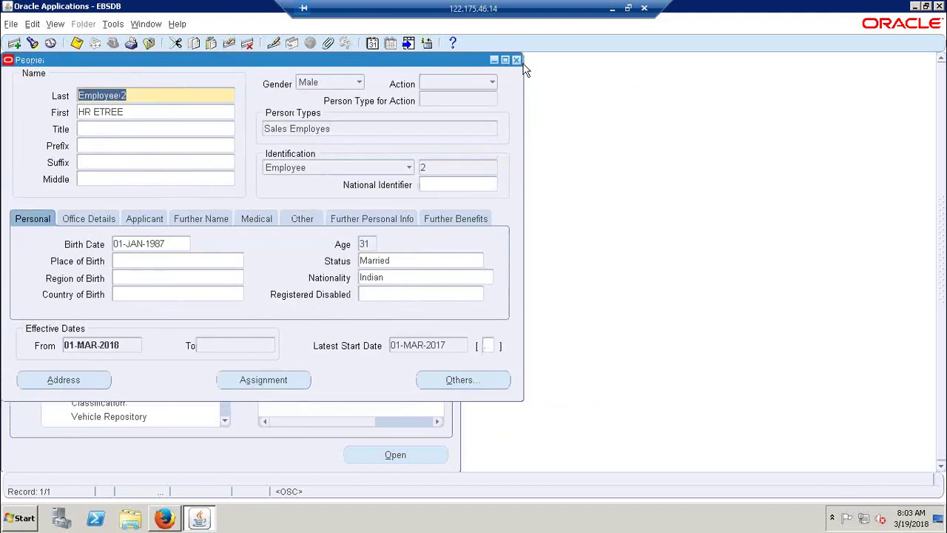
click(516, 59)
double_click(82, 264)
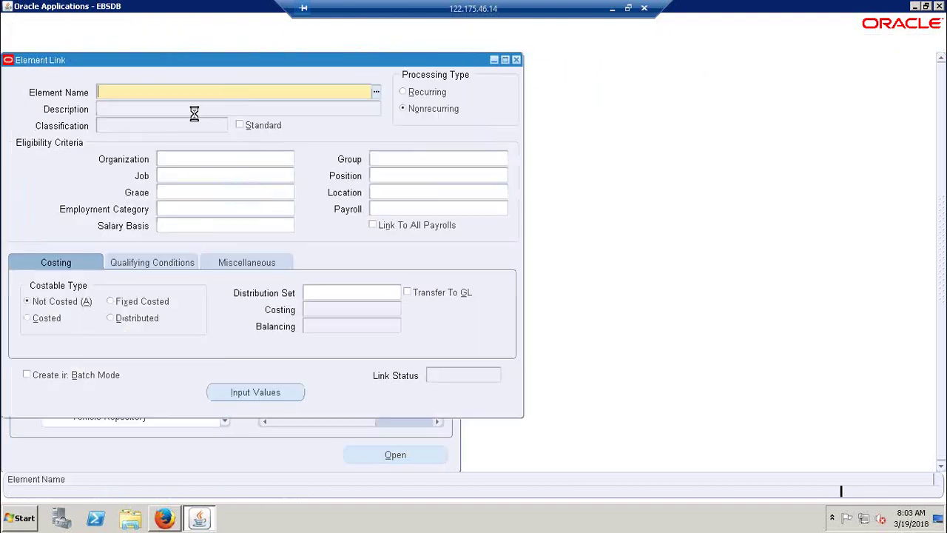
click(590, 287)
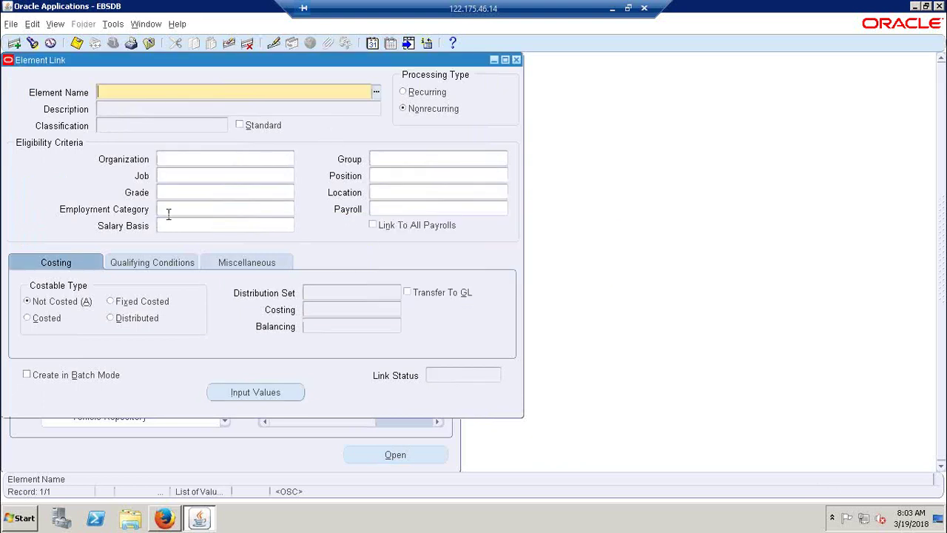
click(179, 172)
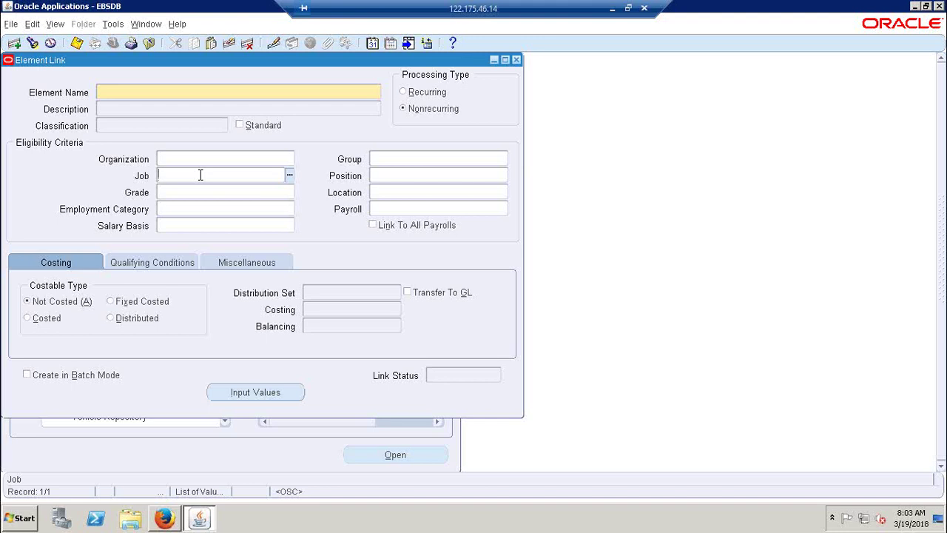
click(516, 60)
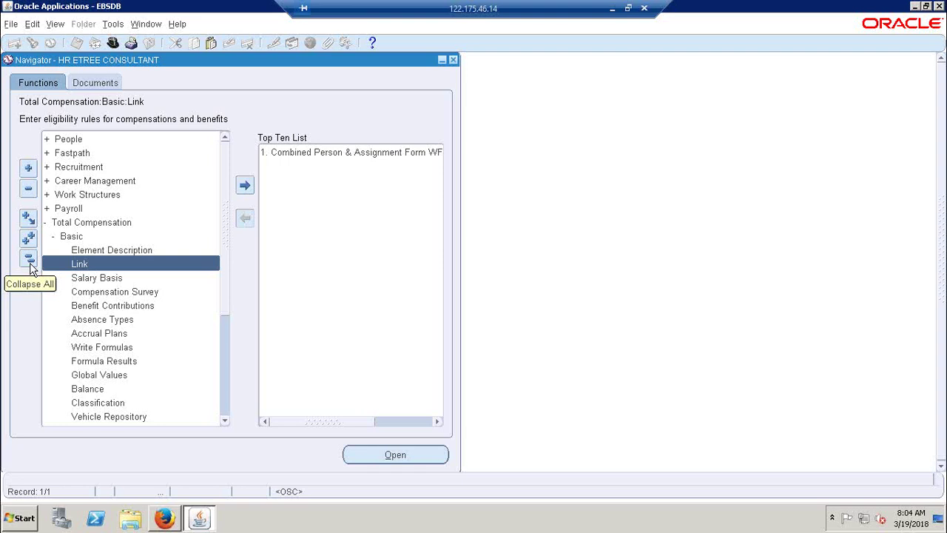
Step: Collapse the Navigator tree to top level and expand Recruitment
click(30, 262)
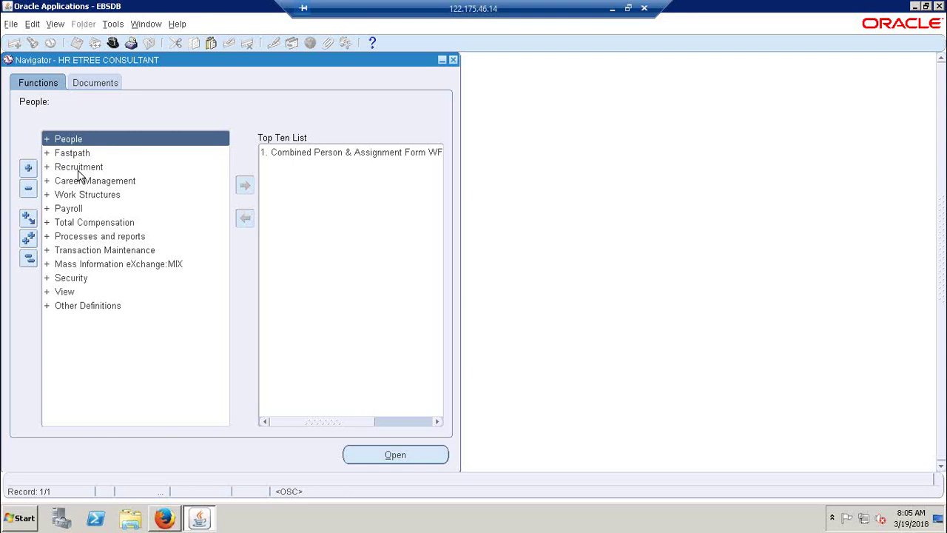
double_click(78, 168)
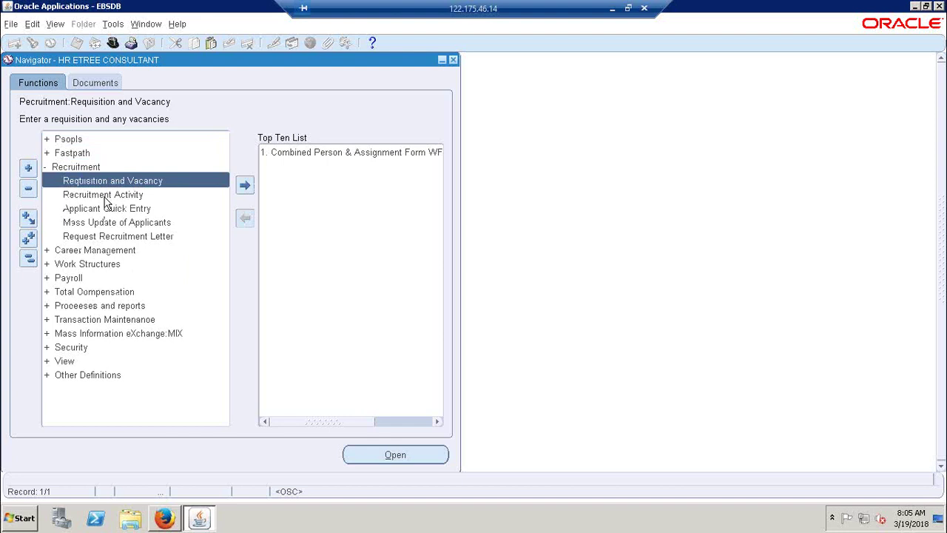
Step: Try the Grade field in Requisition and Vacancy, dismiss the FRM-41106 errors, close it, and open Recruitment Activity
double_click(101, 181)
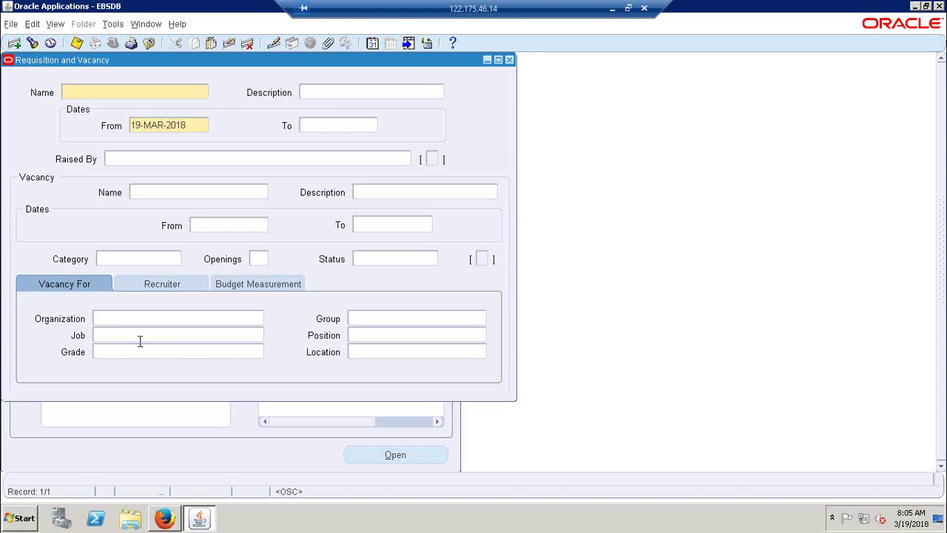
click(121, 352)
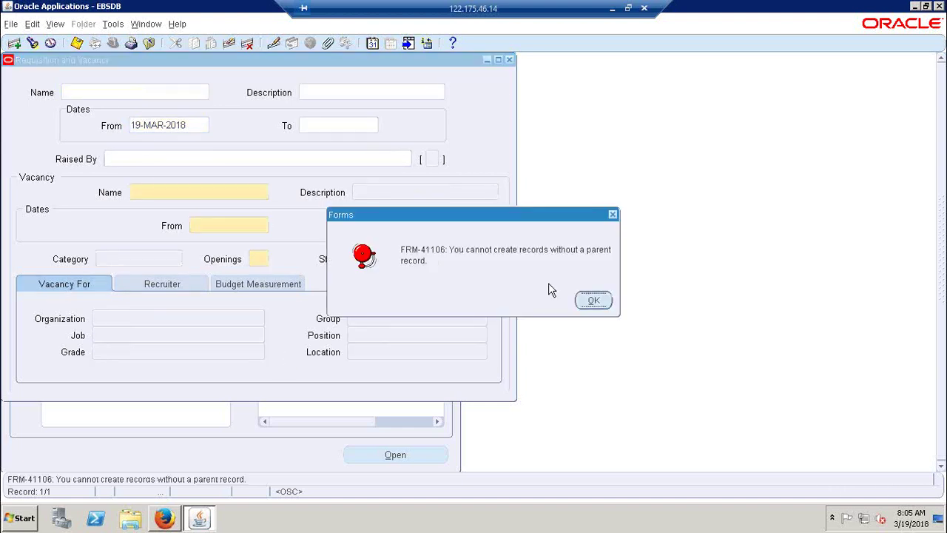
click(593, 301)
click(593, 302)
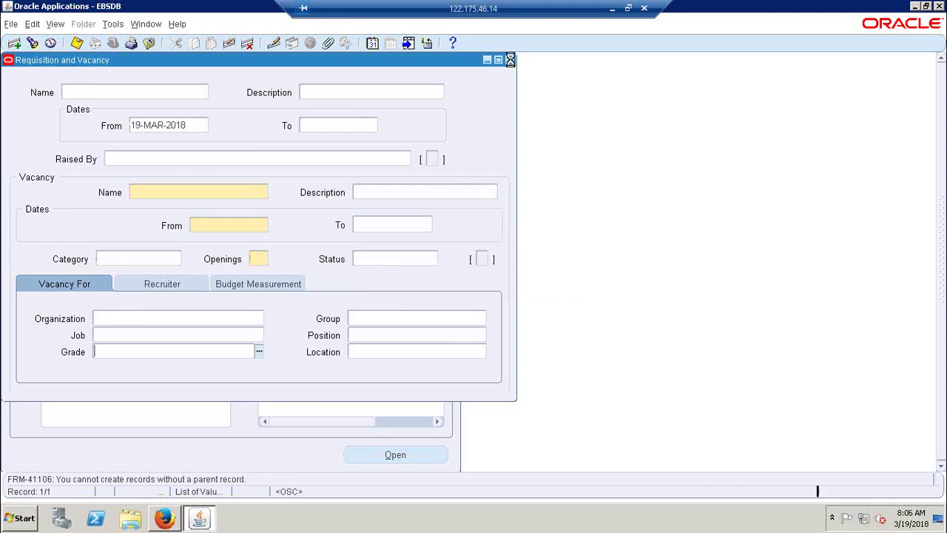
click(510, 60)
double_click(133, 195)
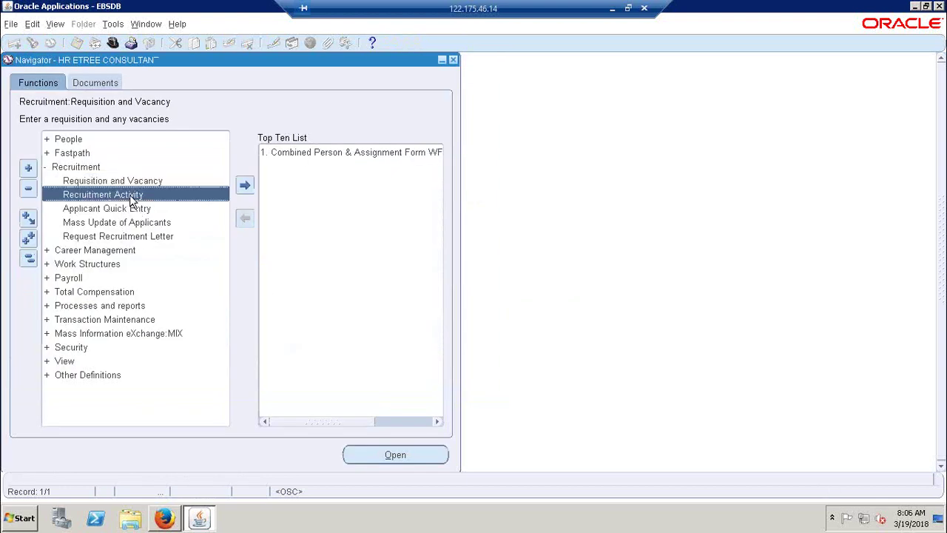
Step: Close Recruitment Activity, view Applicant Quick Entry's Recruitment Activity field, then reopen Requisition and Vacancy
click(429, 59)
double_click(116, 210)
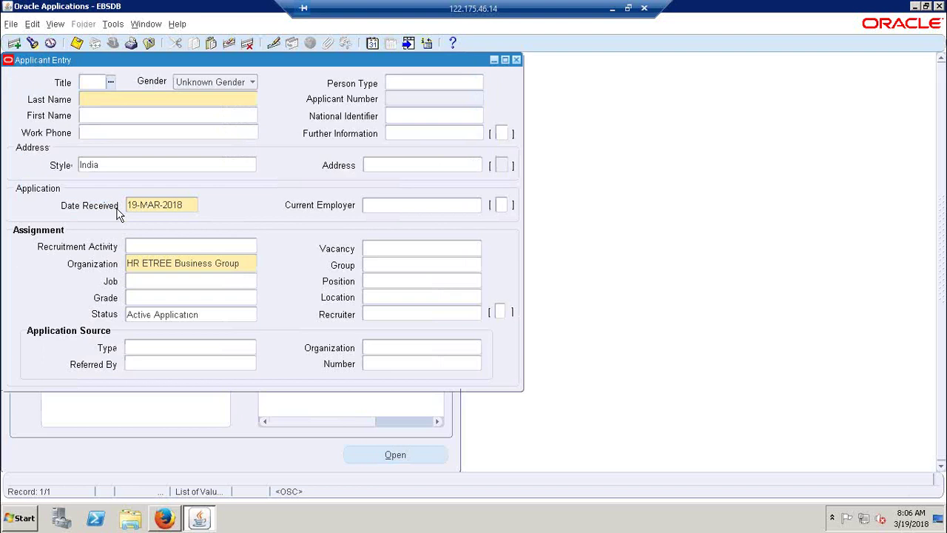
click(197, 251)
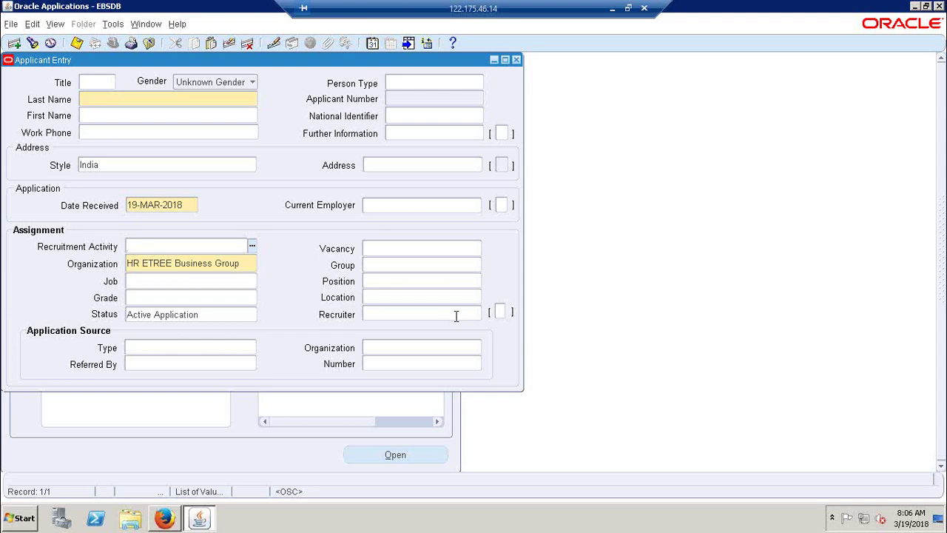
click(516, 60)
double_click(129, 187)
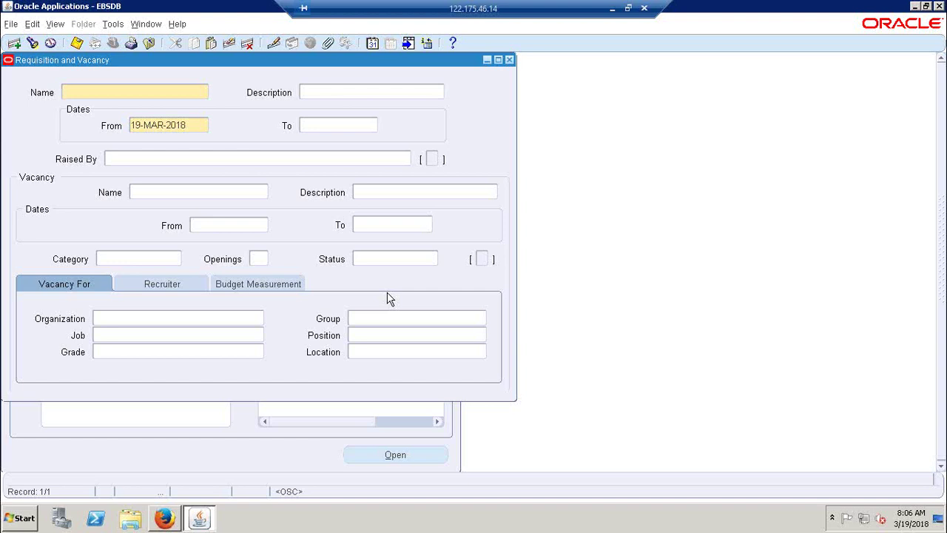
Step: Try entering the vacancy's Grade and dismiss the two FRM-41106 parent-record errors
click(182, 353)
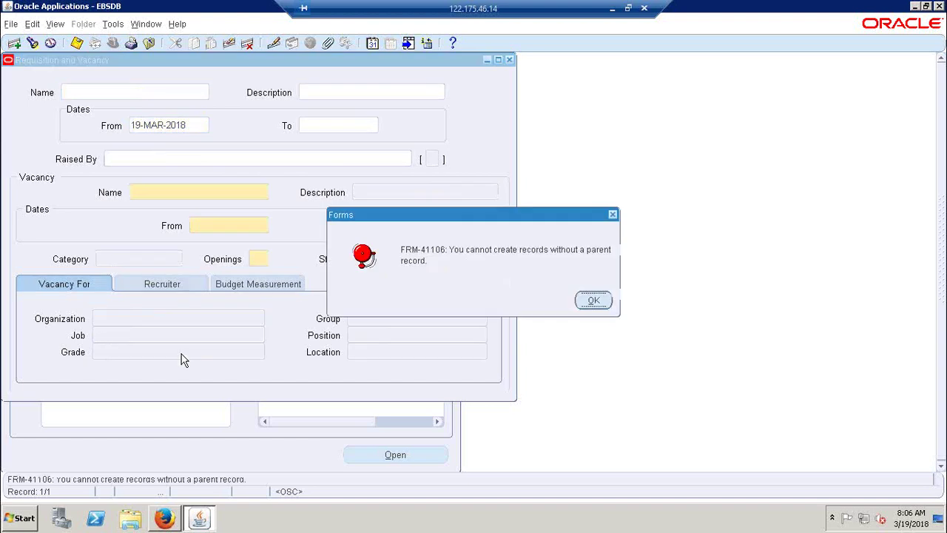
click(594, 300)
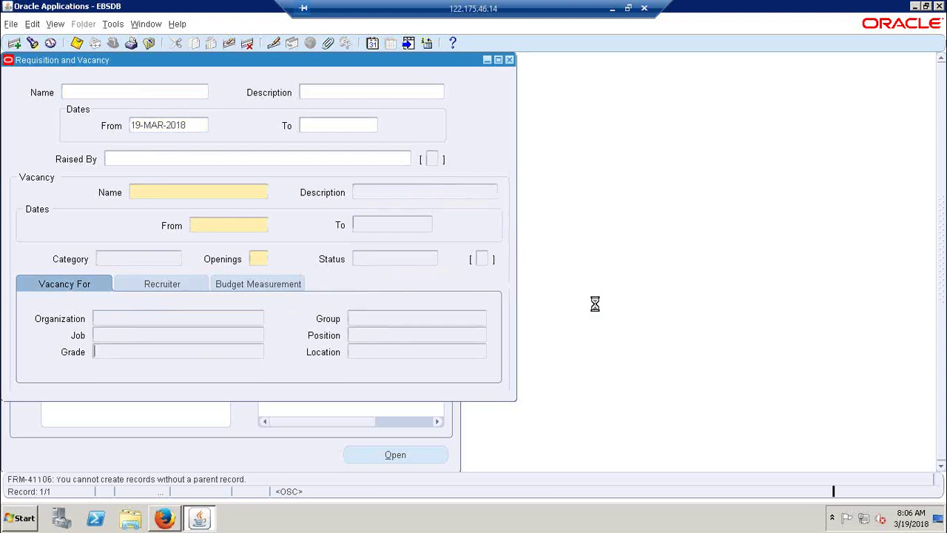
click(594, 300)
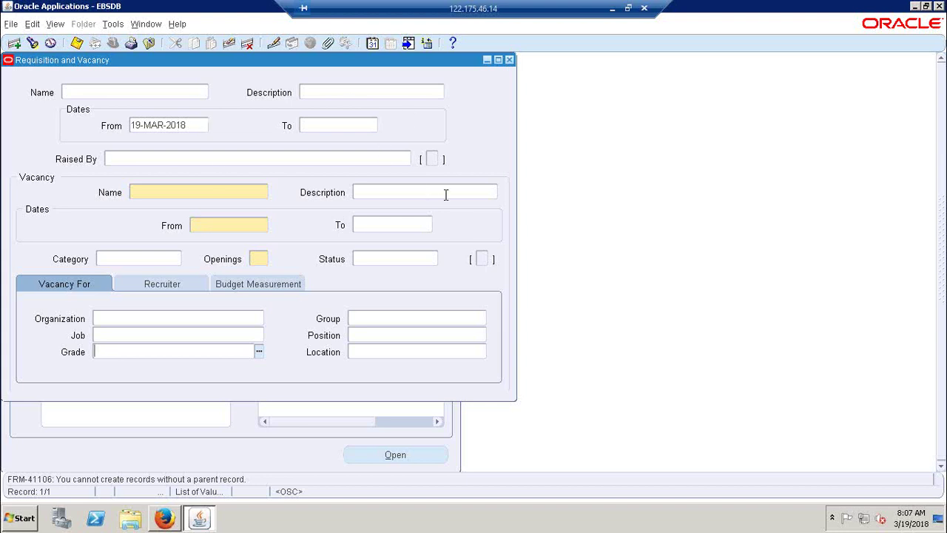
Step: Close the Requisition and Vacancy form and collapse the Navigator tree to its top-level entries
click(510, 60)
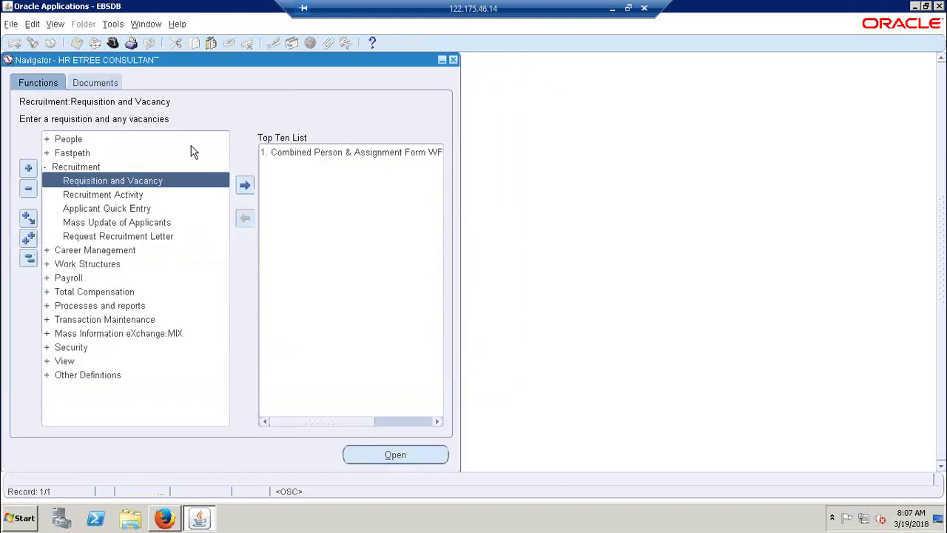
click(28, 258)
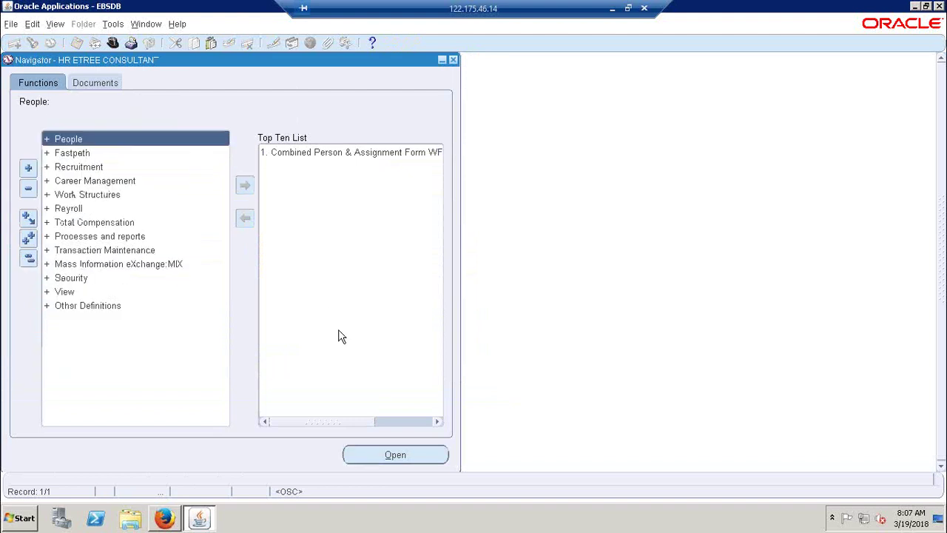